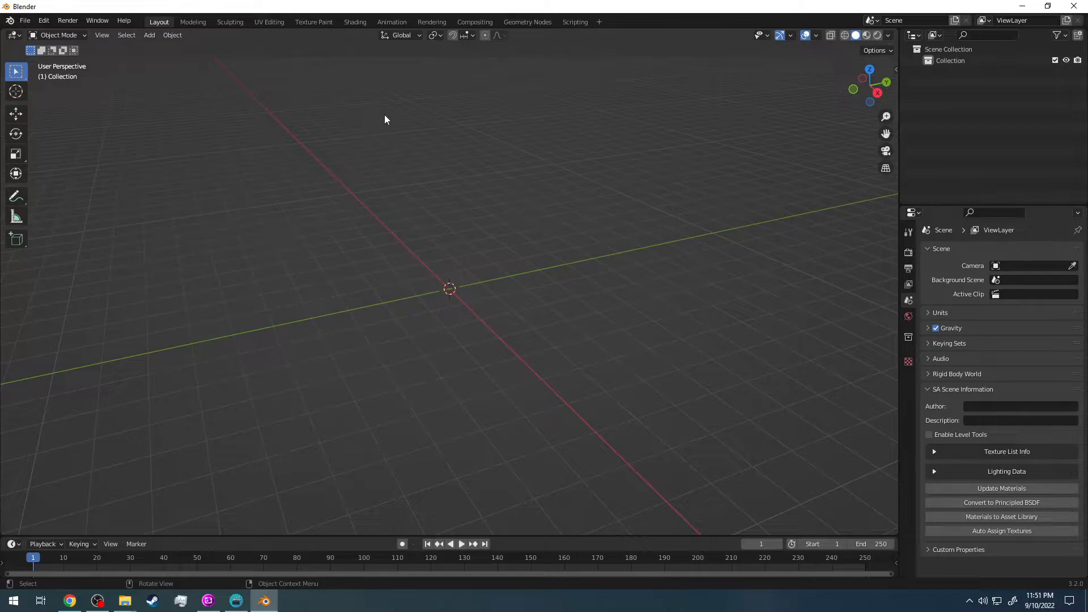
# Set the 3D viewport's clipping end distance to 100000 m.
pyautogui.press('n')
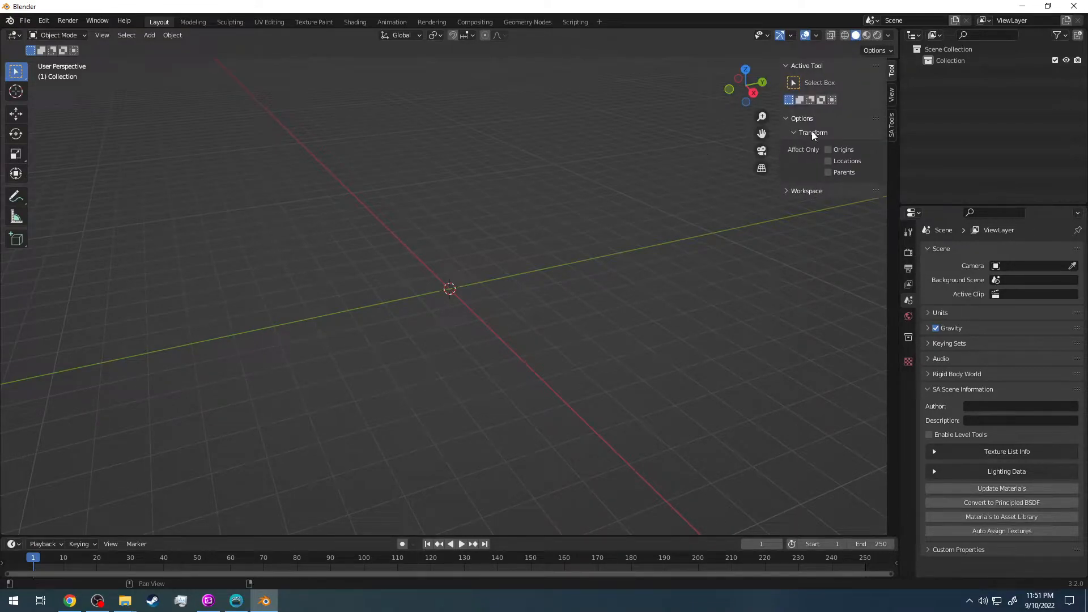
pyautogui.click(891, 94)
pyautogui.click(850, 105)
pyautogui.click(841, 107)
pyautogui.write('00000')
pyautogui.press('Return')
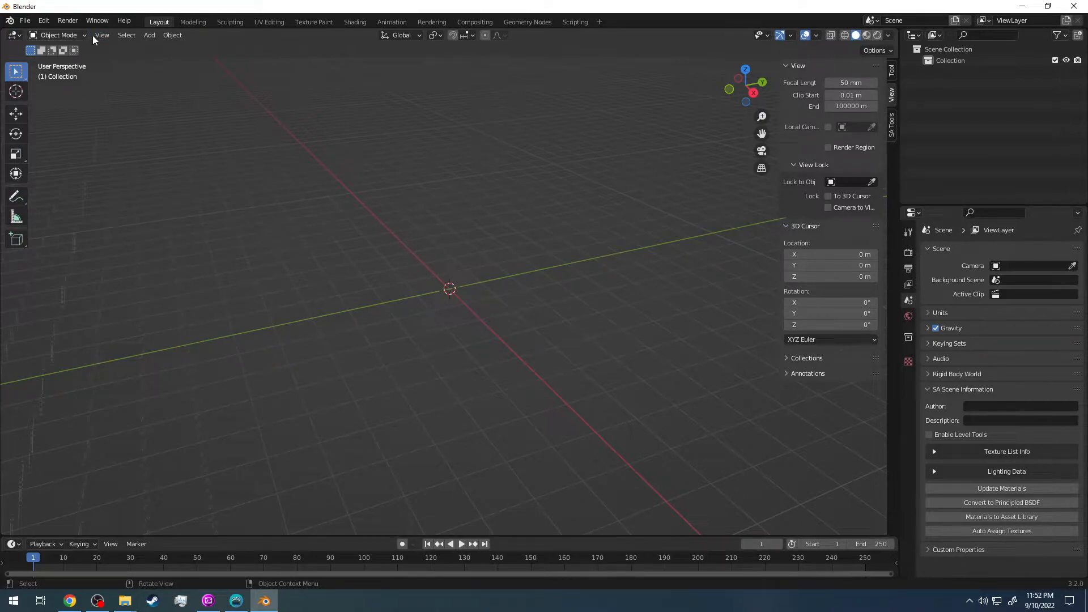
# Add a plane mesh at the origin and enlarge it uniformly to a scale of about 7.8.
pyautogui.click(153, 35)
pyautogui.moveTo(153, 46)
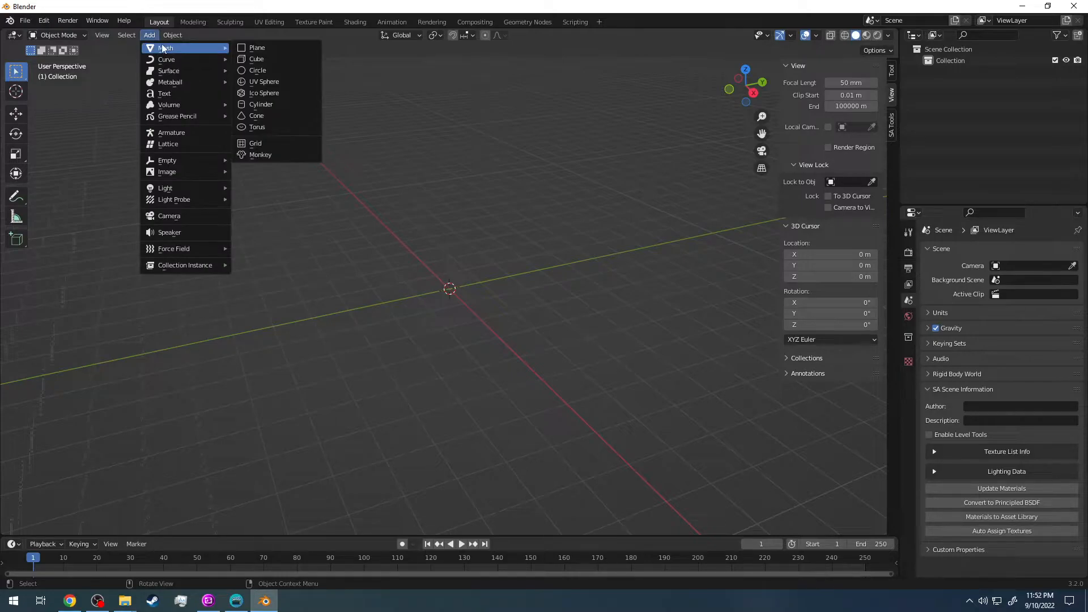
pyautogui.click(249, 48)
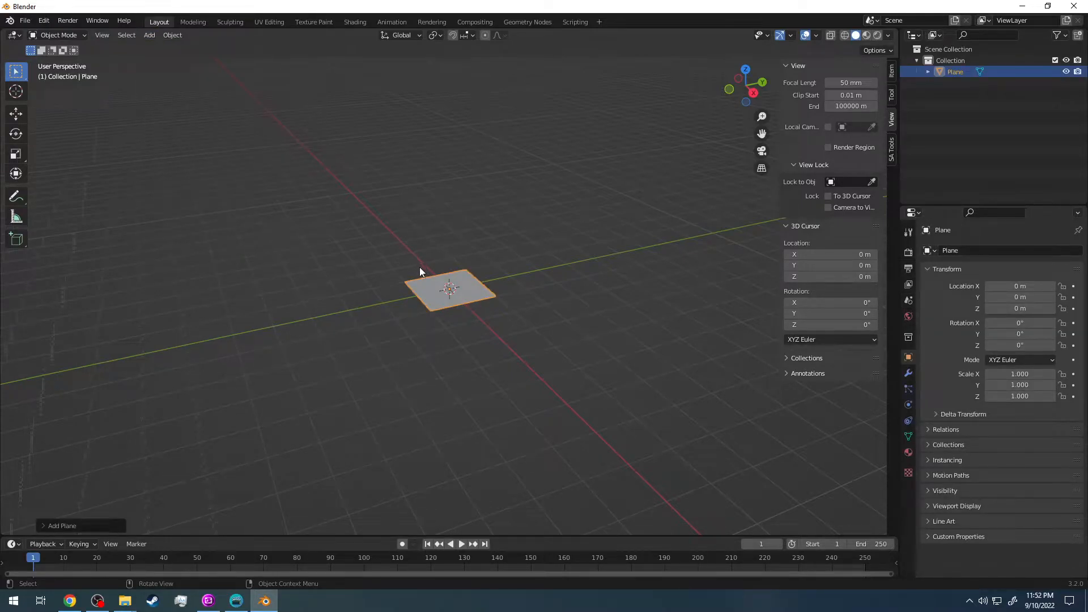
pyautogui.press('s')
pyautogui.click(431, 246)
pyautogui.press('s')
pyautogui.click(437, 243)
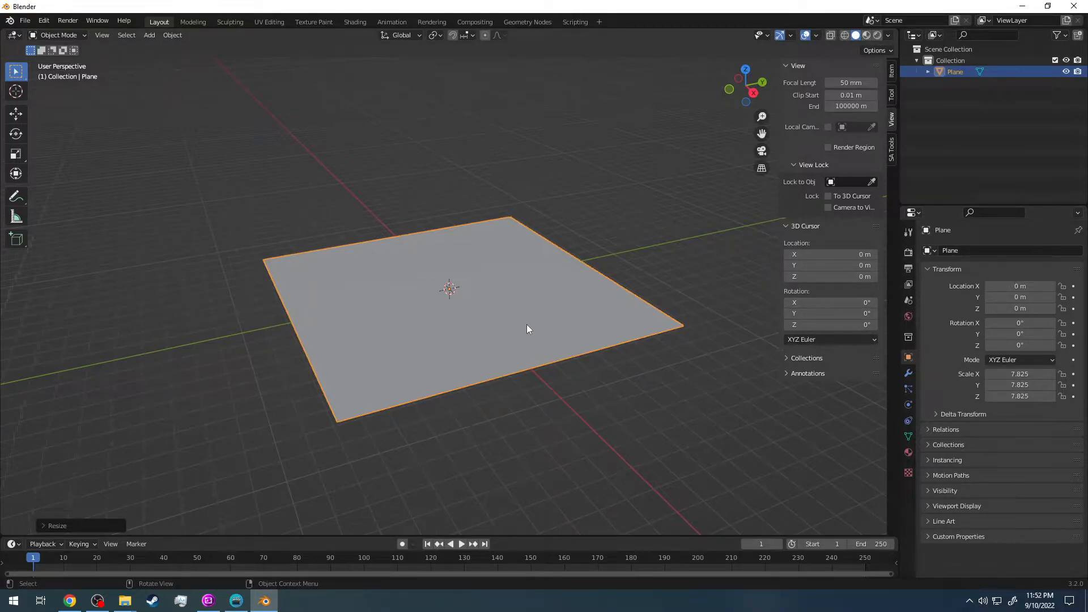
# Resize the plane uniformly several times, ending at a scale of about 38.6.
pyautogui.press('s')
pyautogui.click(453, 221)
pyautogui.press('s')
pyautogui.click(460, 264)
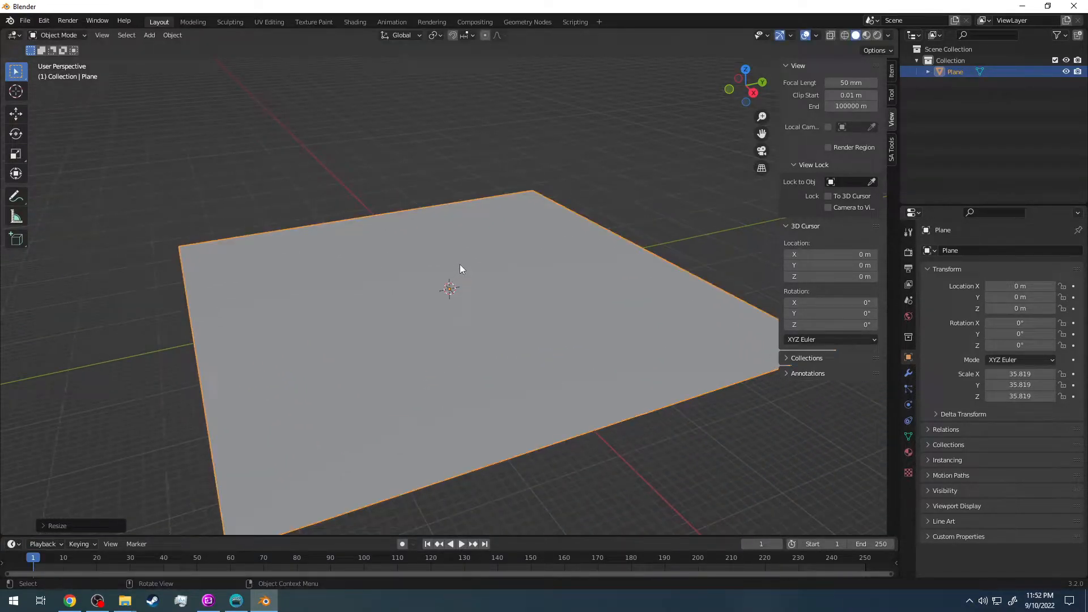
pyautogui.press('s')
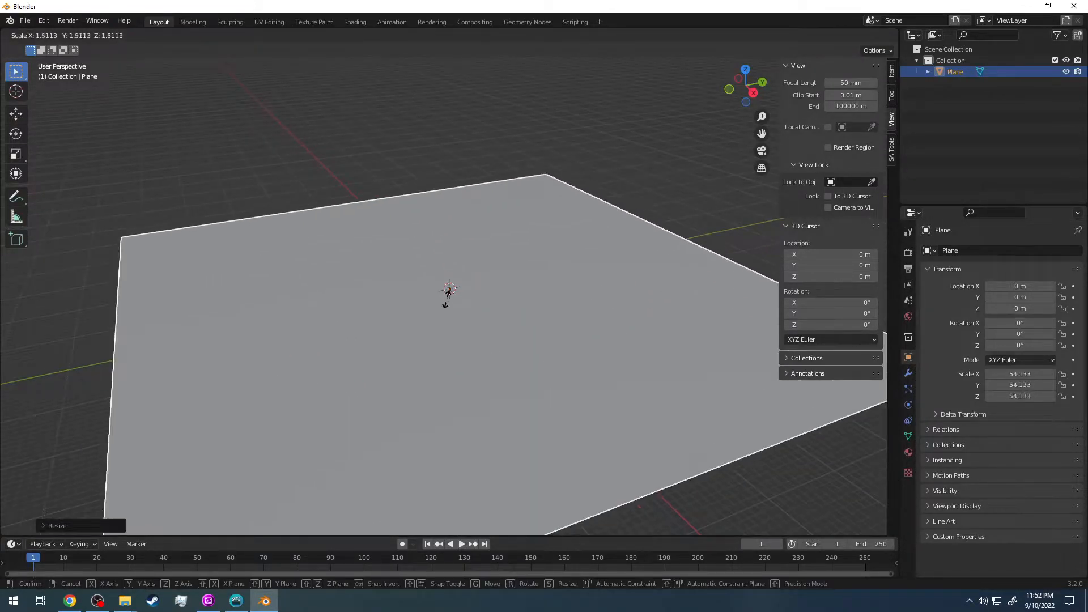
pyautogui.click(446, 301)
pyautogui.hotkey('ctrl', 'z')
pyautogui.hotkey('ctrl', 'shift', 'z')
pyautogui.press('s')
pyautogui.click(460, 281)
pyautogui.press('s')
pyautogui.click(468, 279)
pyautogui.press('s')
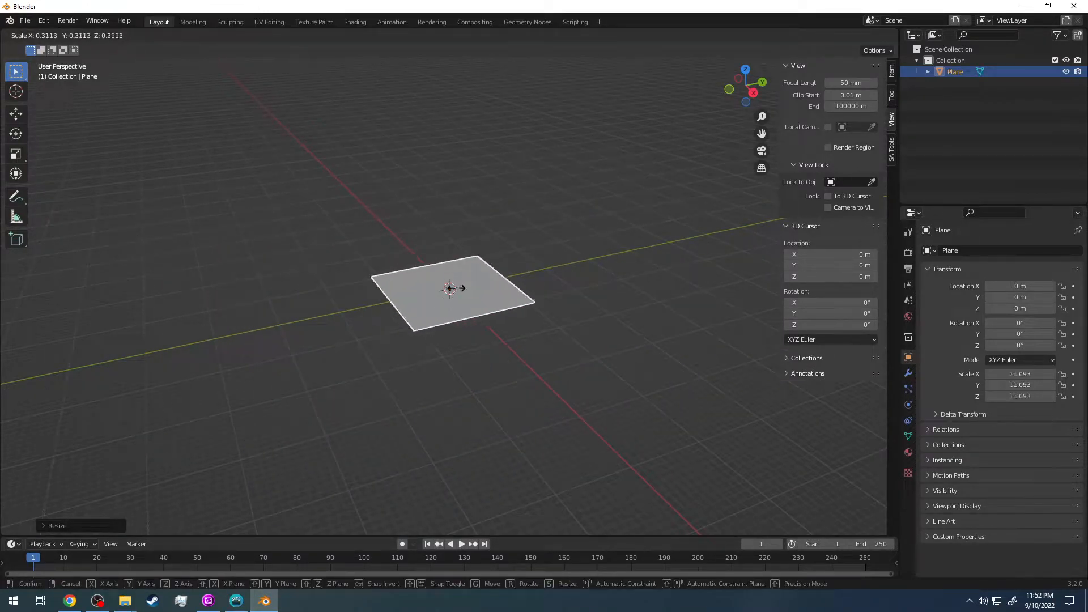
pyautogui.click(461, 279)
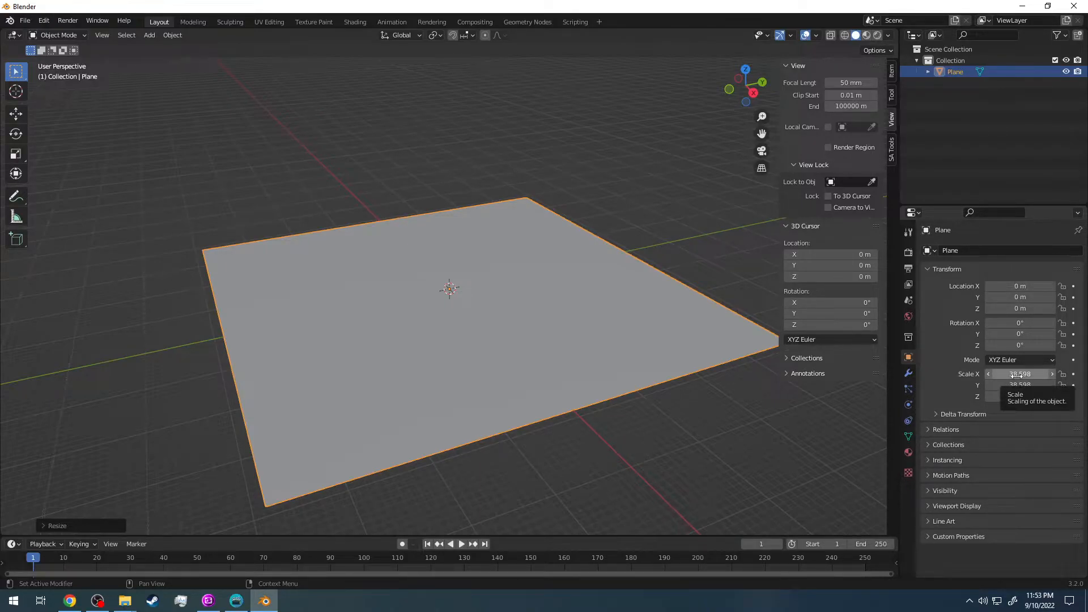
# Set the plane's X scale to 40.
pyautogui.click(1013, 375)
pyautogui.write('40')
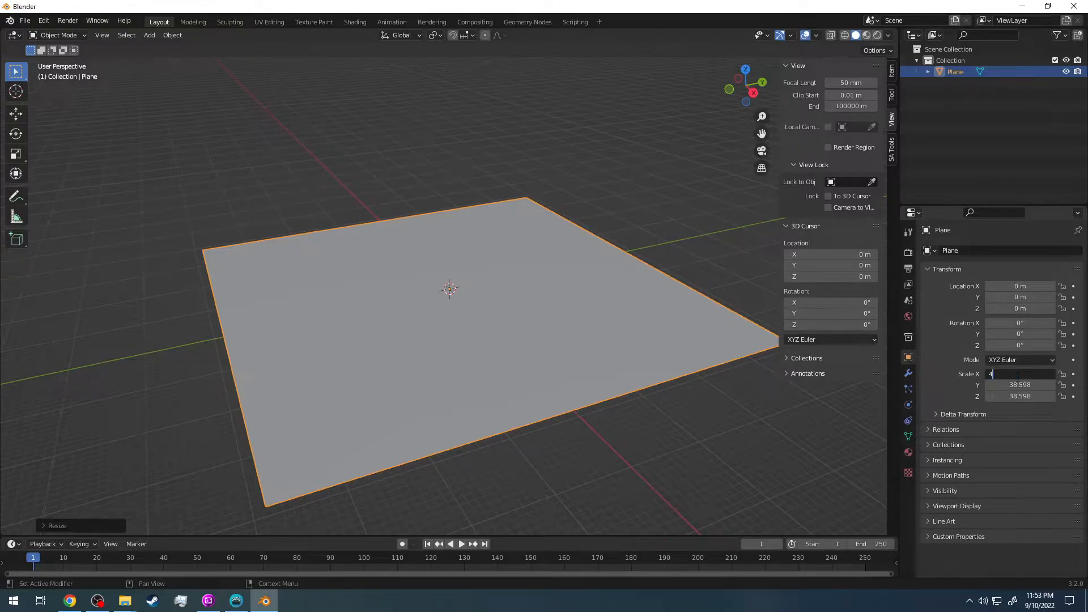
pyautogui.press('Return')
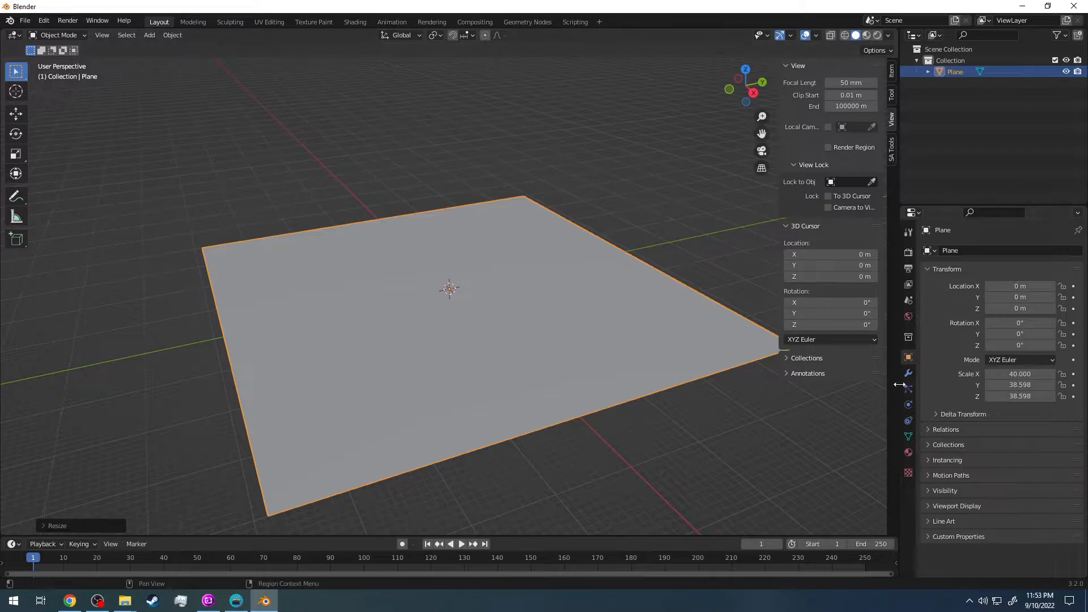
# Set both the Y scale and the X scale of the plane to 100.
pyautogui.click(1022, 385)
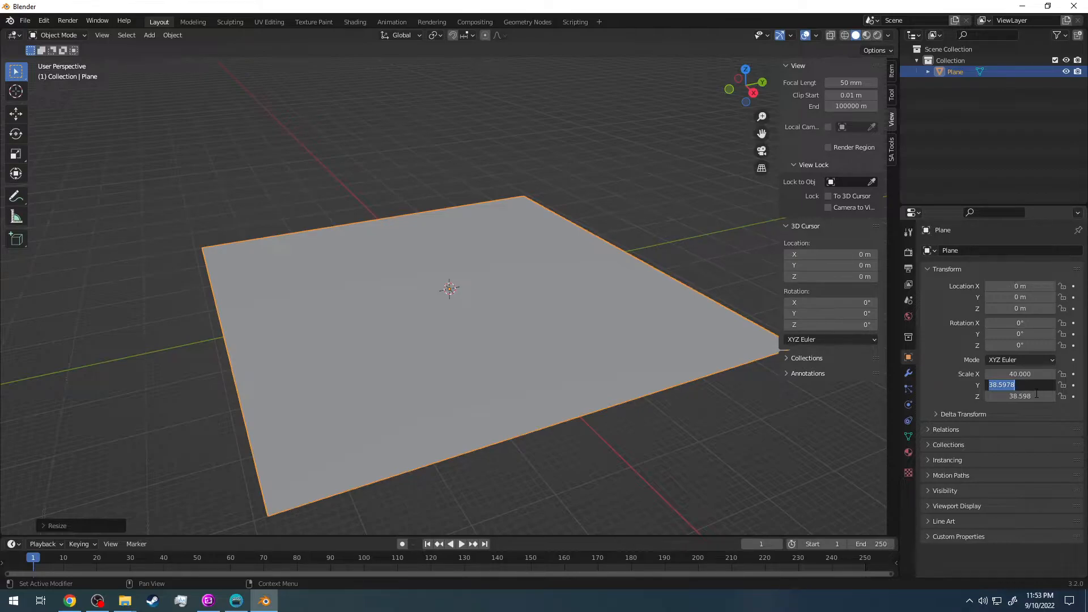
pyautogui.write('100')
pyautogui.press('Return')
pyautogui.scroll(-5, 508, 287)
pyautogui.moveTo(508, 287); pyautogui.dragTo(495, 253, button='middle')
pyautogui.scroll(5, 510, 272)
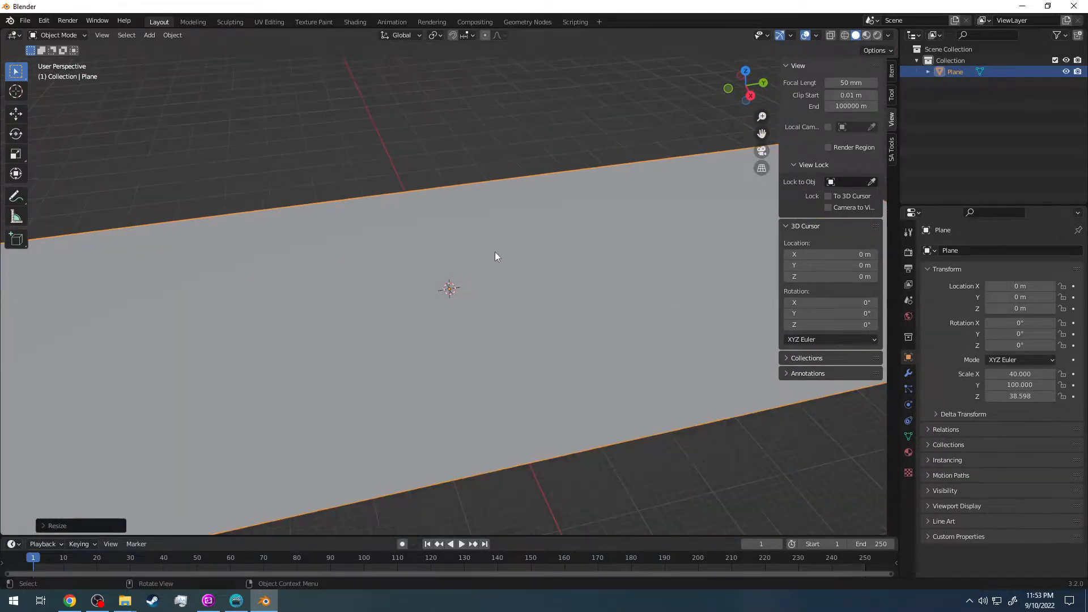
pyautogui.moveTo(805, 359); pyautogui.dragTo(669, 289, button='middle')
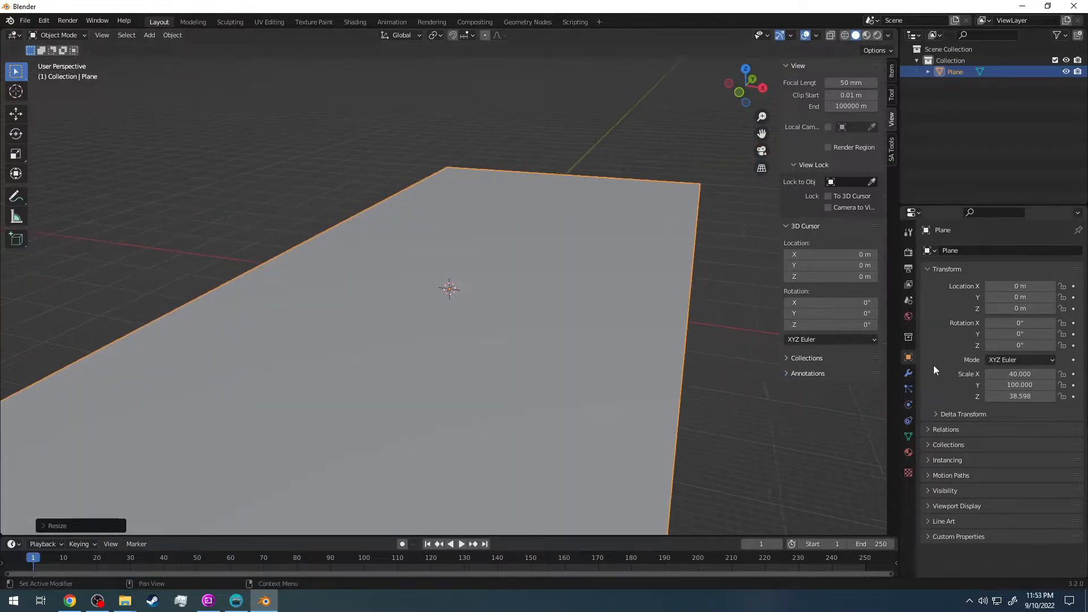
pyautogui.click(1002, 374)
pyautogui.write('100')
pyautogui.press('Return')
pyautogui.moveTo(629, 321); pyautogui.dragTo(597, 271, button='middle')
pyautogui.scroll(-3, 571, 276)
pyautogui.scroll(3, 597, 273)
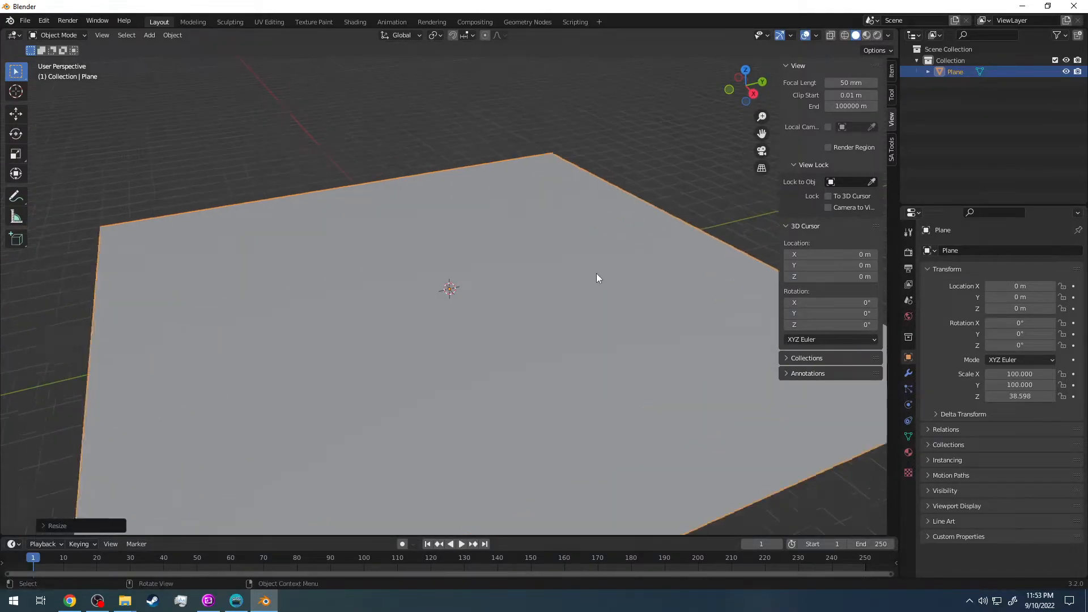
pyautogui.scroll(1, 540, 265)
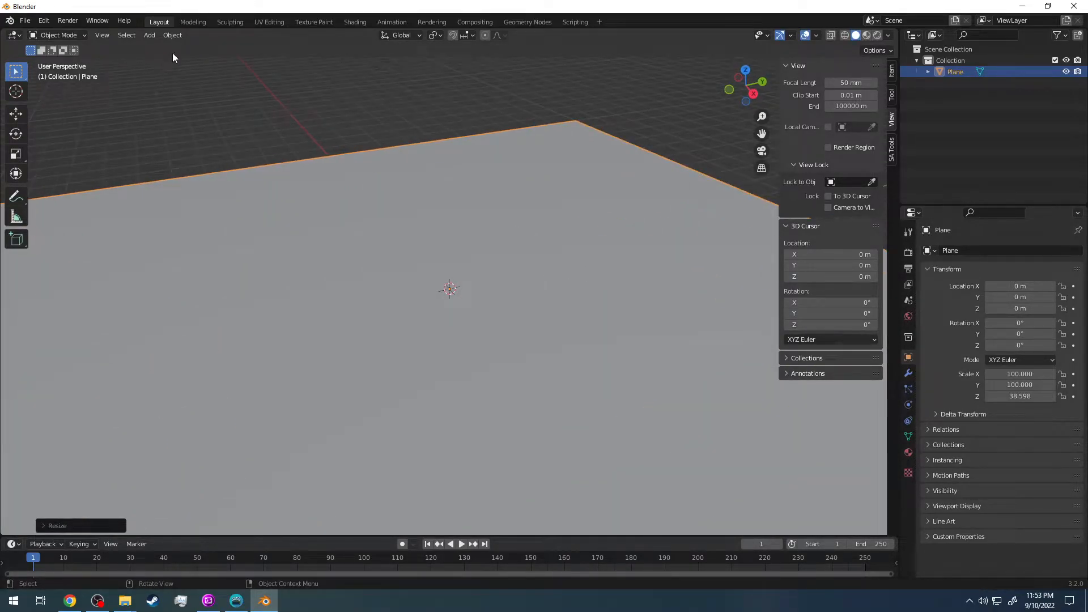
# Deselect the plane and add a cube mesh at the origin.
pyautogui.click(250, 83)
pyautogui.click(153, 36)
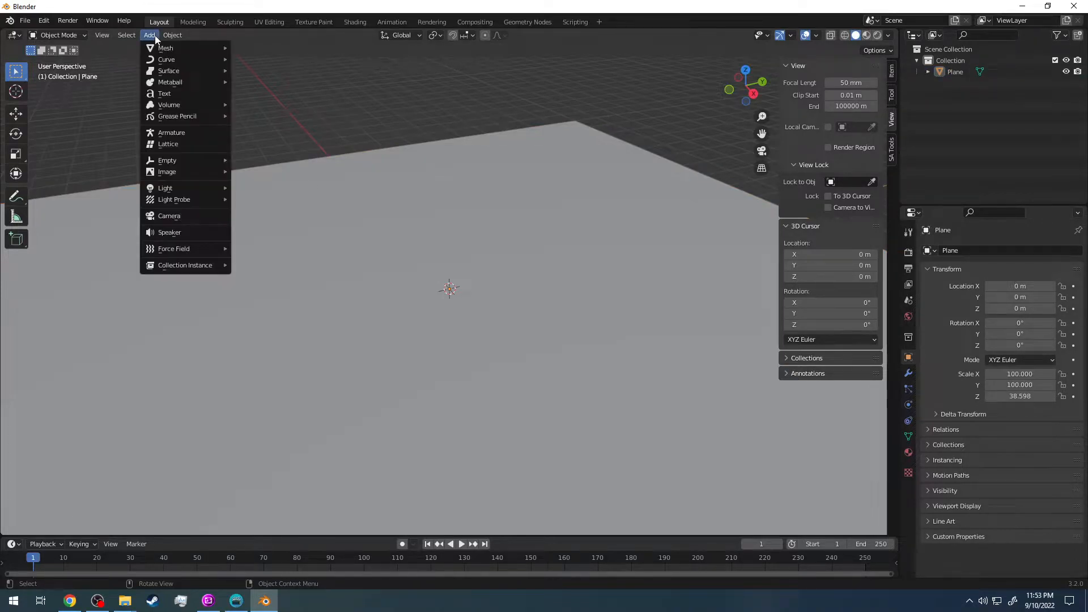
pyautogui.moveTo(159, 47)
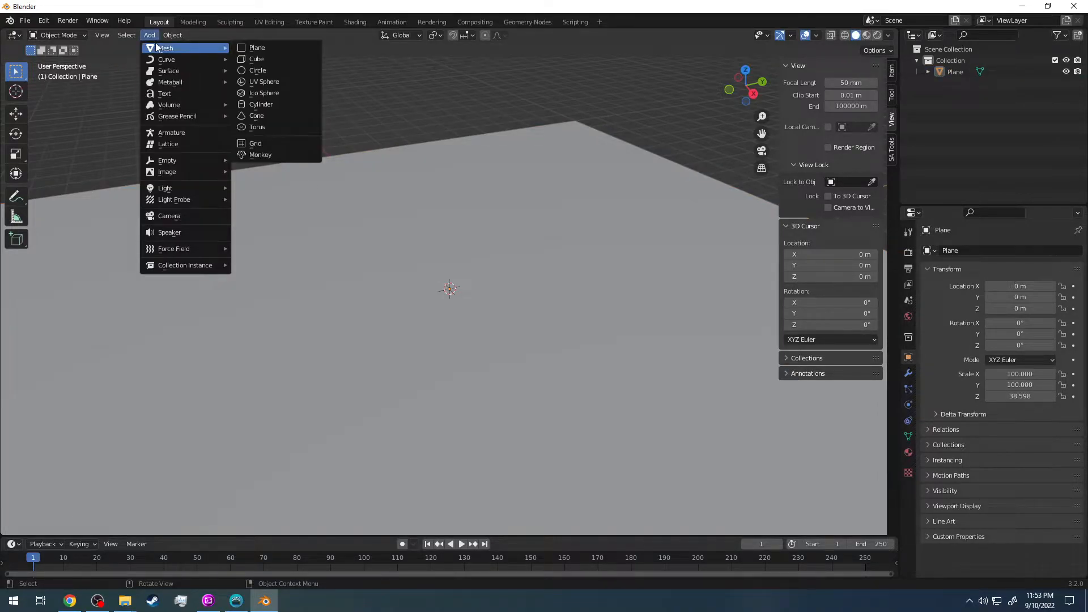
pyautogui.click(244, 55)
# Set the cube's scale to 3 in X, 3 in Y and 5 in Z.
pyautogui.scroll(2, 377, 121)
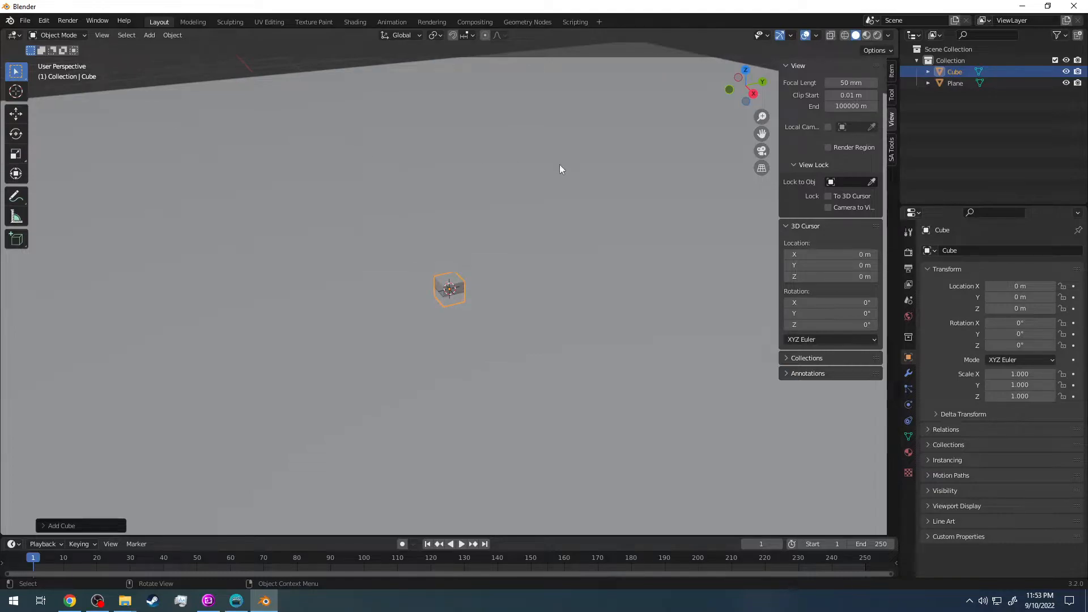
pyautogui.click(1011, 373)
pyautogui.write('3')
pyautogui.press('Tab')
pyautogui.write('3')
pyautogui.press('Return')
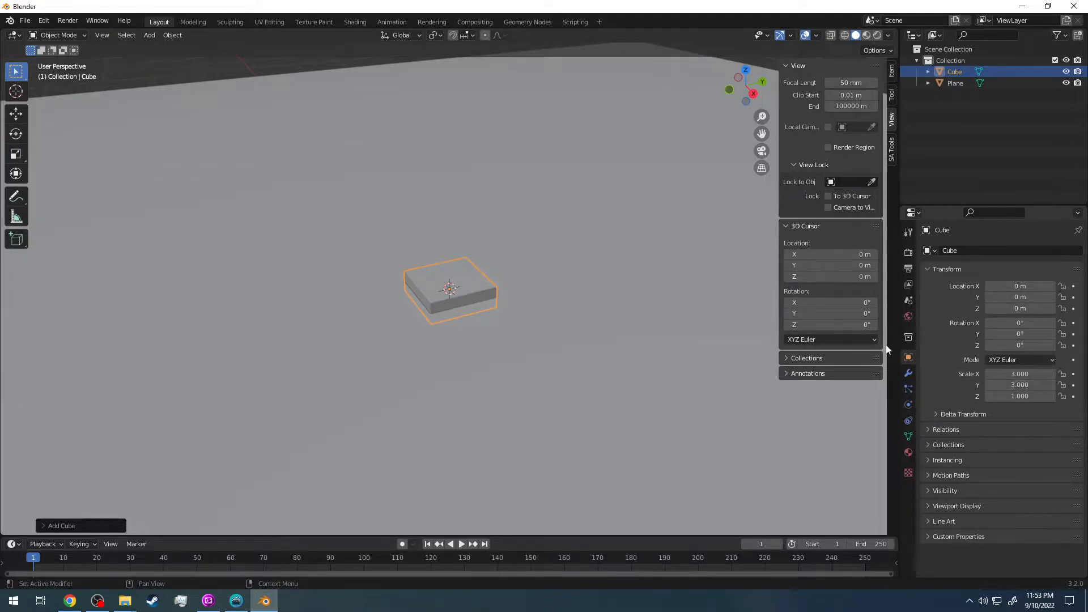
pyautogui.click(1012, 397)
pyautogui.write('5')
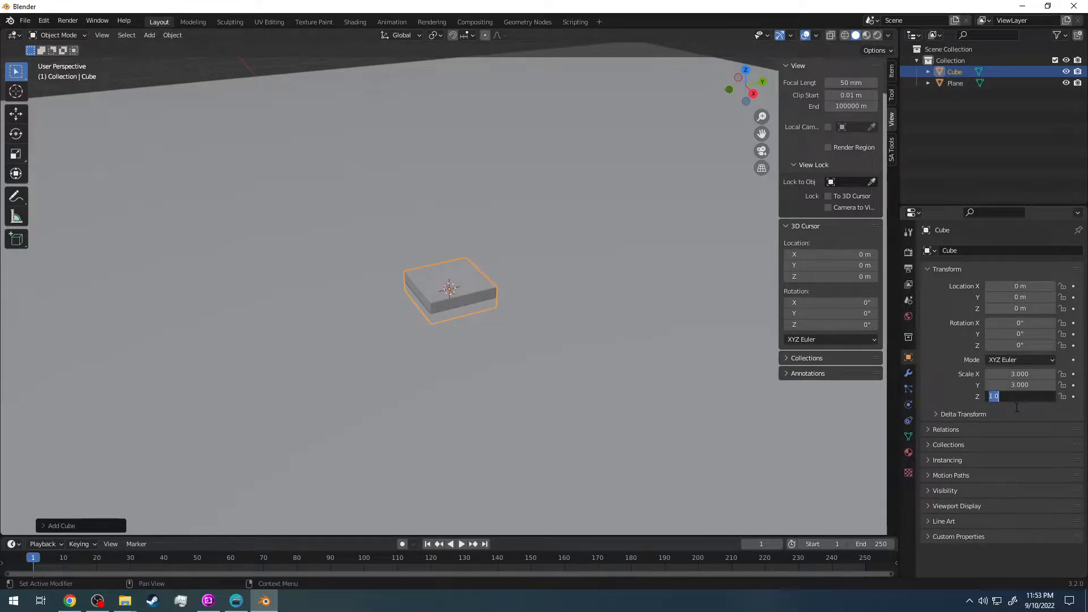
pyautogui.press('Return')
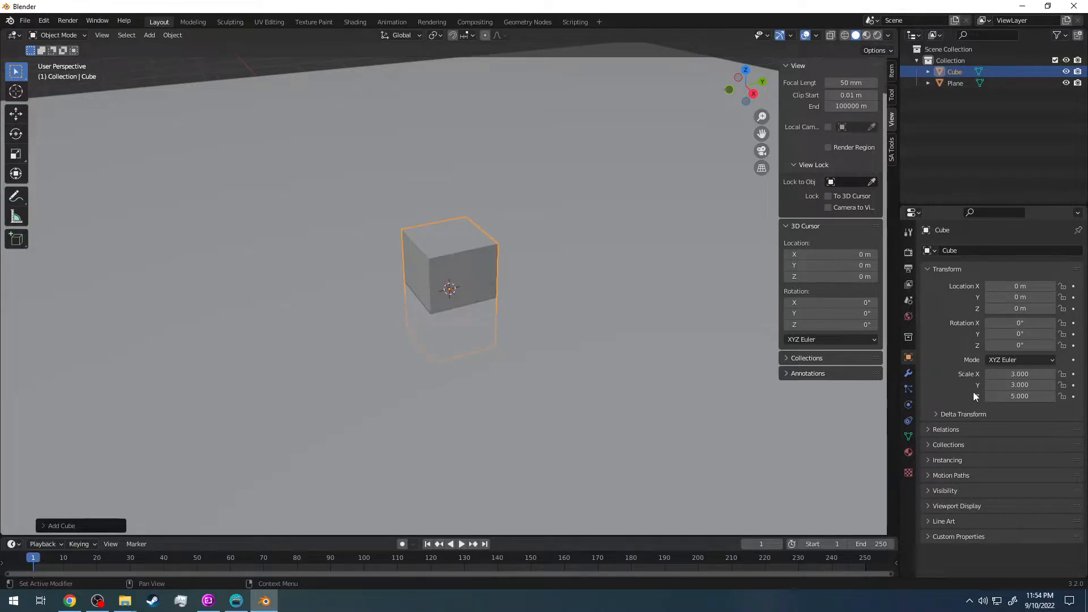
# Set the cube's Z location to 5 m so that it stands on the plane.
pyautogui.click(1033, 308)
pyautogui.write('5')
pyautogui.press('Return')
pyautogui.moveTo(505, 317); pyautogui.dragTo(469, 316, button='middle')
pyautogui.moveTo(822, 284); pyautogui.dragTo(503, 219, button='middle')
pyautogui.moveTo(504, 262)
pyautogui.mouseDown(button='middle')
pyautogui.moveTo(508, 253)
pyautogui.moveTo(459, 269)
pyautogui.moveTo(506, 257)
pyautogui.moveTo(511, 286)
pyautogui.moveTo(519, 278)
pyautogui.moveTo(488, 281)
pyautogui.mouseUp(button='middle')
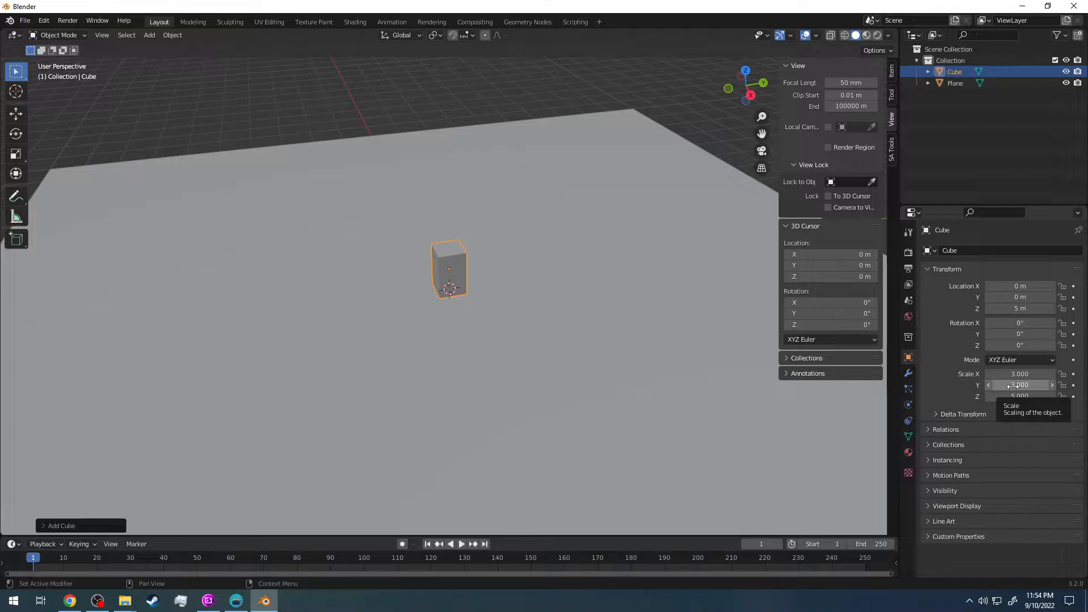
# Raise the cube above the plane by setting its Z location to 10 m.
pyautogui.doubleClick(1015, 298)
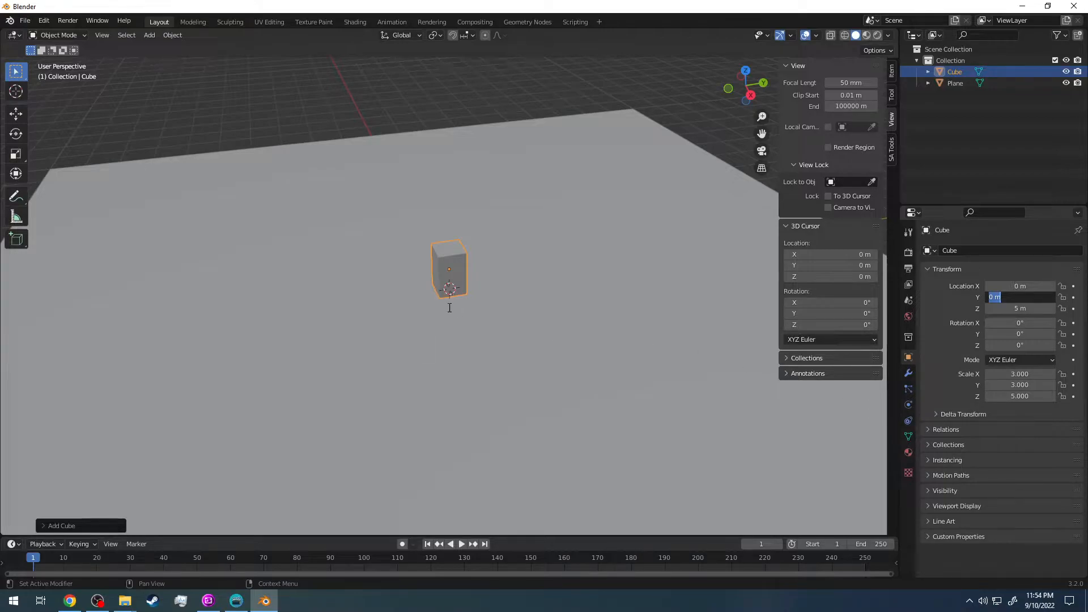
pyautogui.press('Return')
pyautogui.doubleClick(1015, 309)
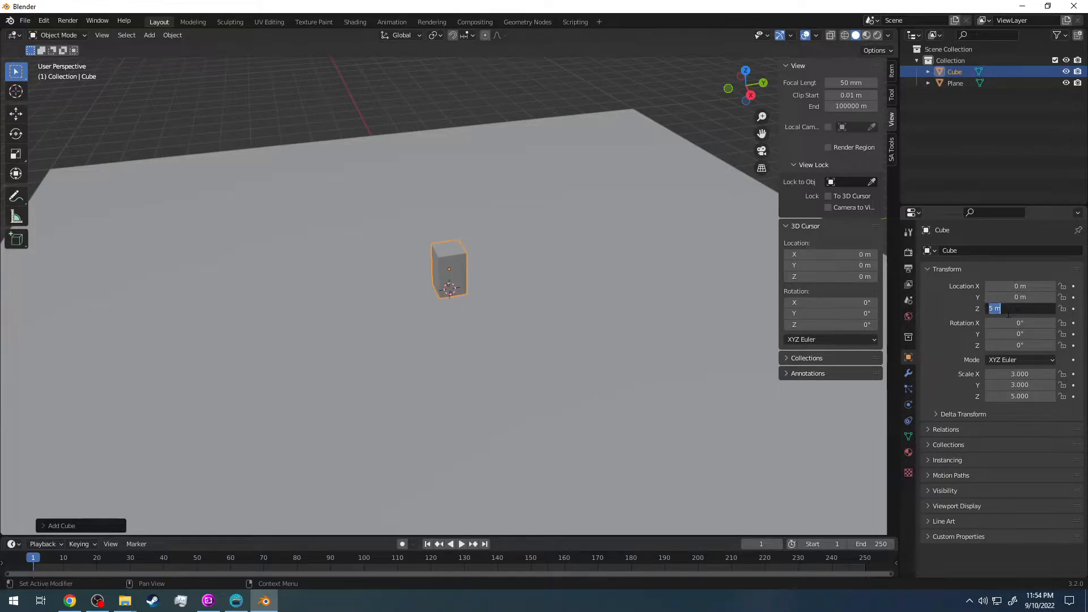
pyautogui.write('10')
pyautogui.press('Return')
pyautogui.moveTo(669, 232)
pyautogui.mouseDown(button='middle')
pyautogui.moveTo(648, 239)
pyautogui.moveTo(623, 223)
pyautogui.moveTo(654, 248)
pyautogui.mouseUp(button='middle')
pyautogui.moveTo(528, 216); pyautogui.dragTo(623, 249, button='middle')
pyautogui.moveTo(709, 255); pyautogui.dragTo(765, 245, button='middle')
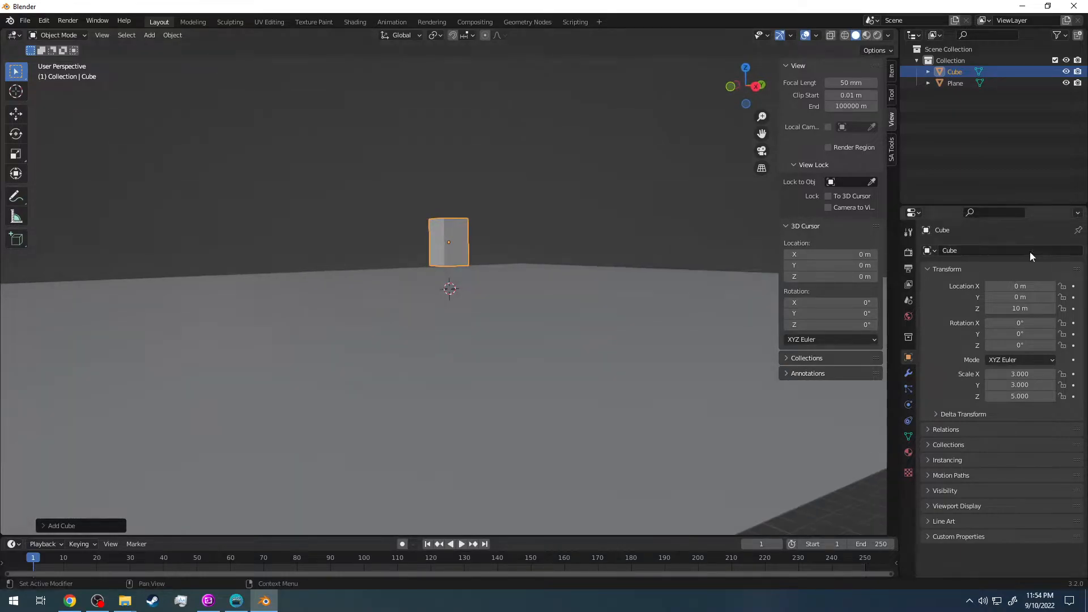
# Lower the cube to a Z location of 0 m and raise it again to 10 m.
pyautogui.click(1016, 309)
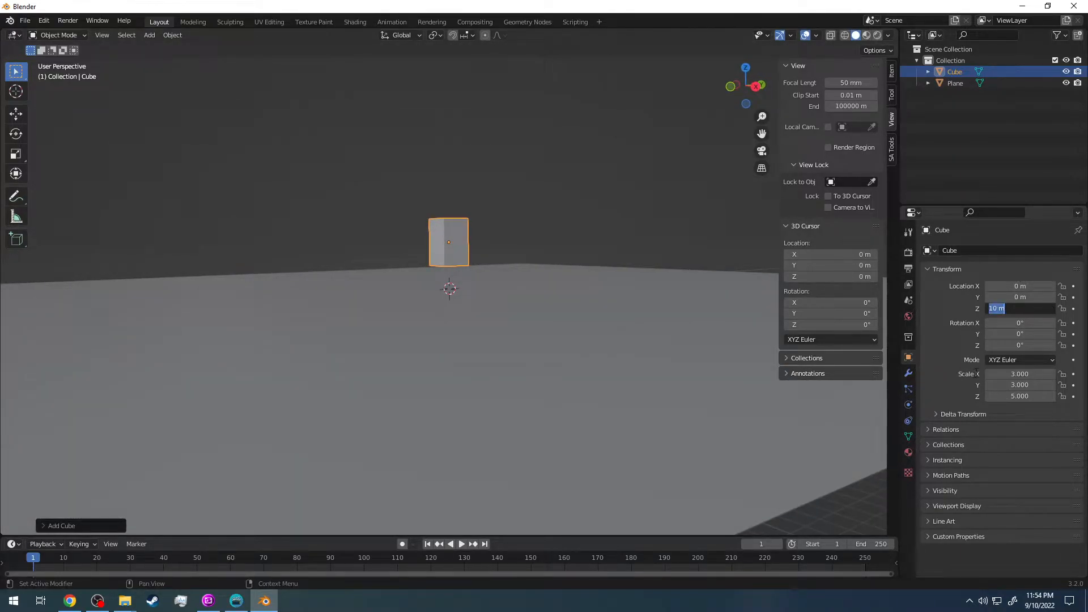
pyautogui.write('0')
pyautogui.press('Return')
pyautogui.moveTo(717, 221); pyautogui.dragTo(713, 226, button='middle')
pyautogui.click(1026, 313)
pyautogui.write('10')
pyautogui.press('Return')
pyautogui.moveTo(681, 261); pyautogui.dragTo(653, 263, button='middle')
# Return the cube to a Z location of 5 m.
pyautogui.click(1020, 308)
pyautogui.write('5')
pyautogui.press('Return')
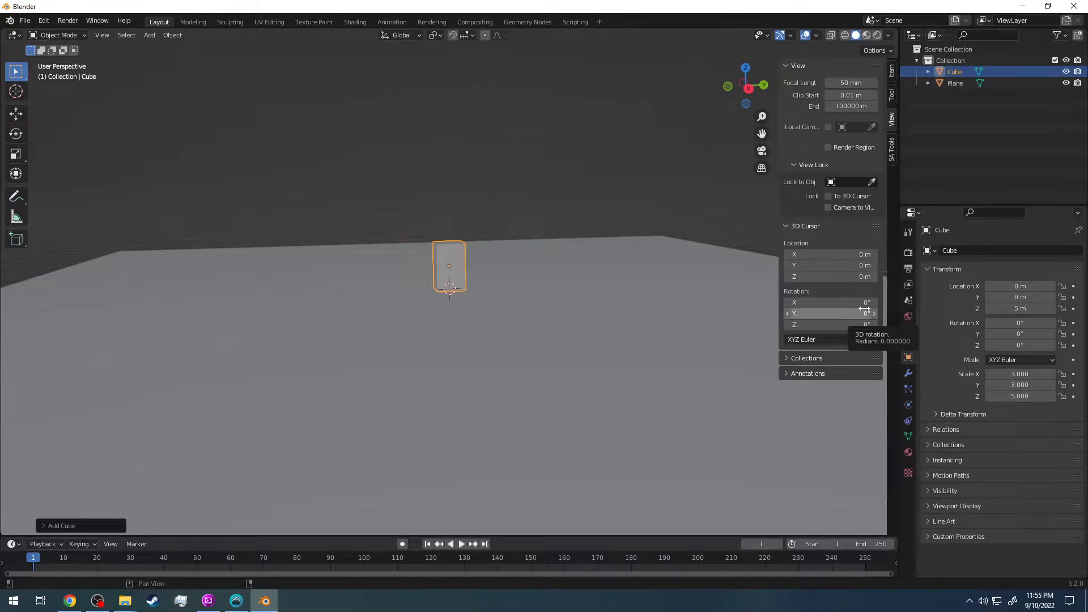
# Add a second cube mesh at the origin.
pyautogui.moveTo(600, 272); pyautogui.dragTo(556, 328, button='middle')
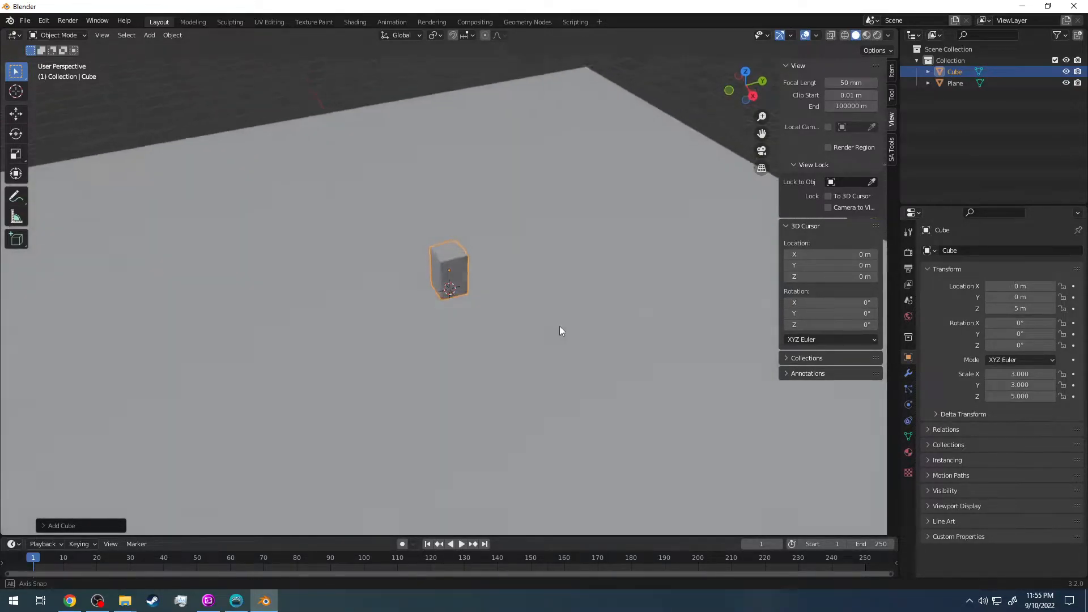
pyautogui.click(150, 35)
pyautogui.moveTo(161, 44)
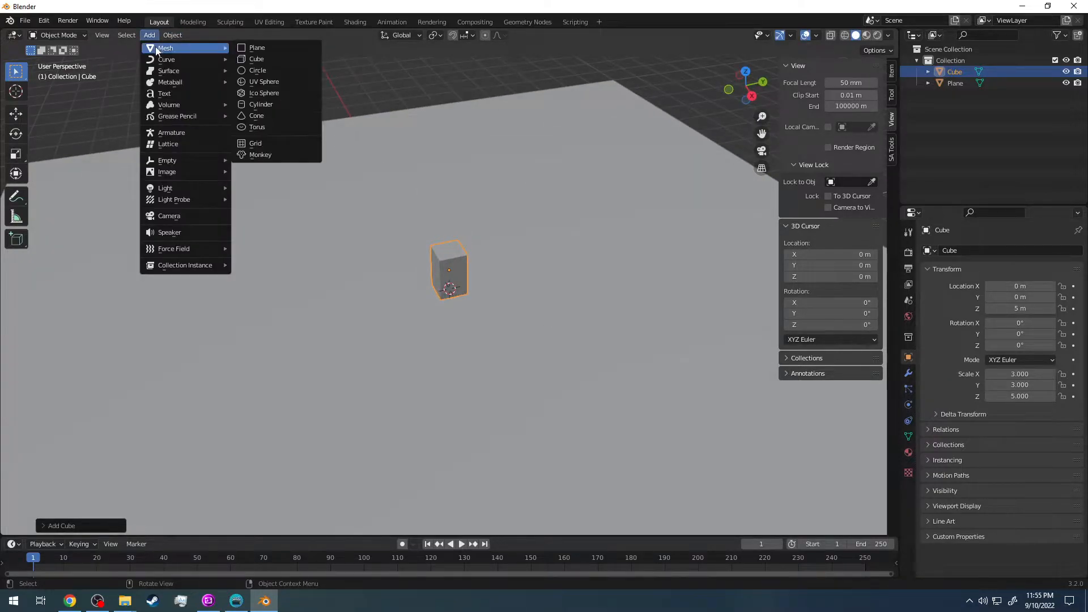
pyautogui.click(267, 57)
# Set the second cube's scale to 5 in X, Y and Z.
pyautogui.moveTo(266, 65); pyautogui.dragTo(371, 136, button='middle')
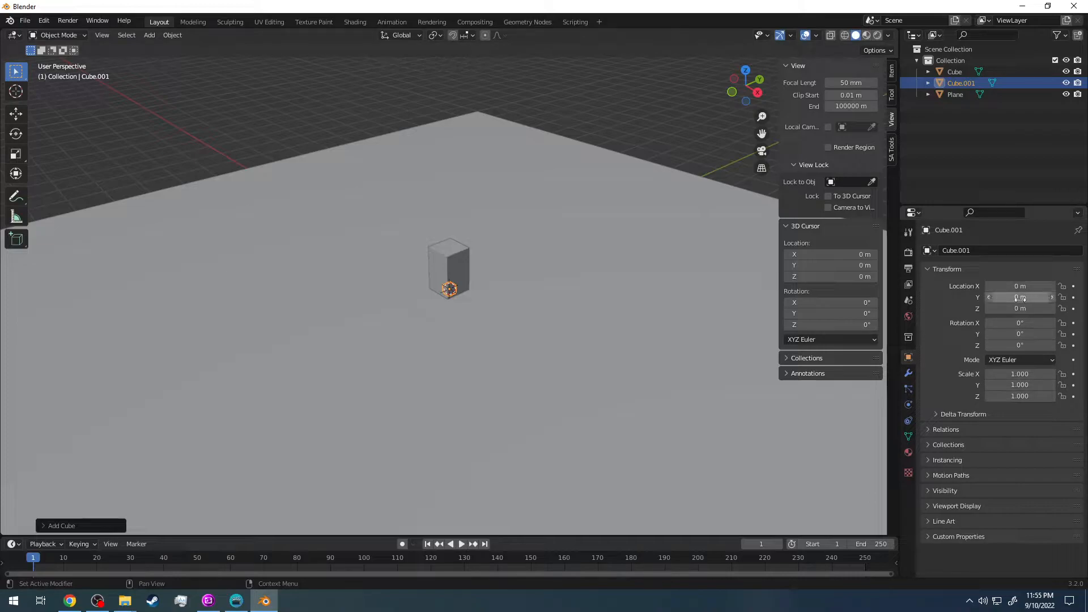
pyautogui.click(1016, 375)
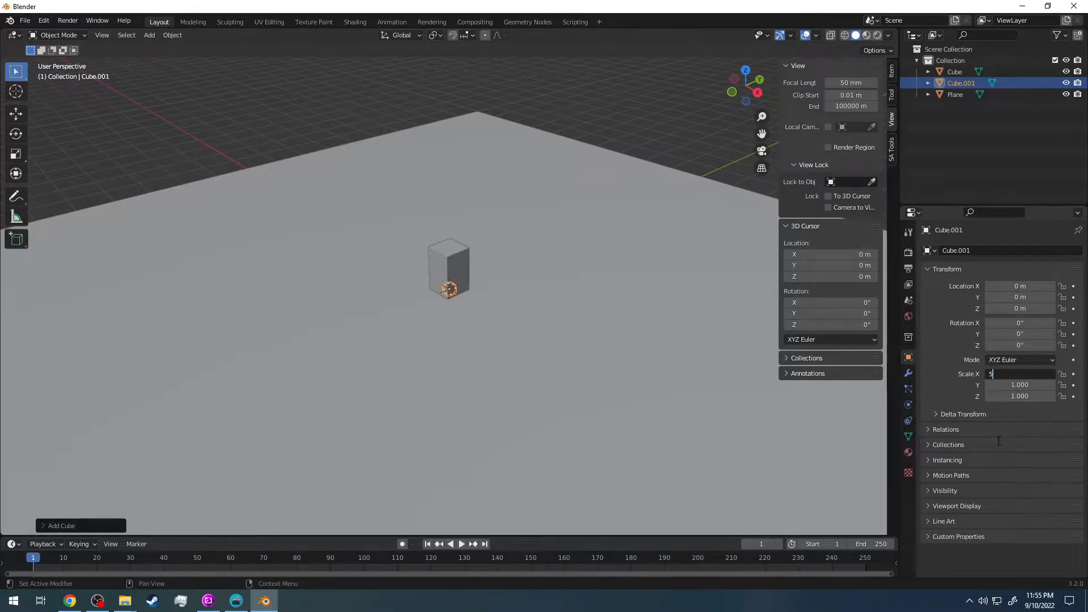
pyautogui.press('Return')
pyautogui.click(1016, 386)
pyautogui.write('5')
pyautogui.press('Return')
pyautogui.click(1016, 396)
pyautogui.write('5')
pyautogui.press('Return')
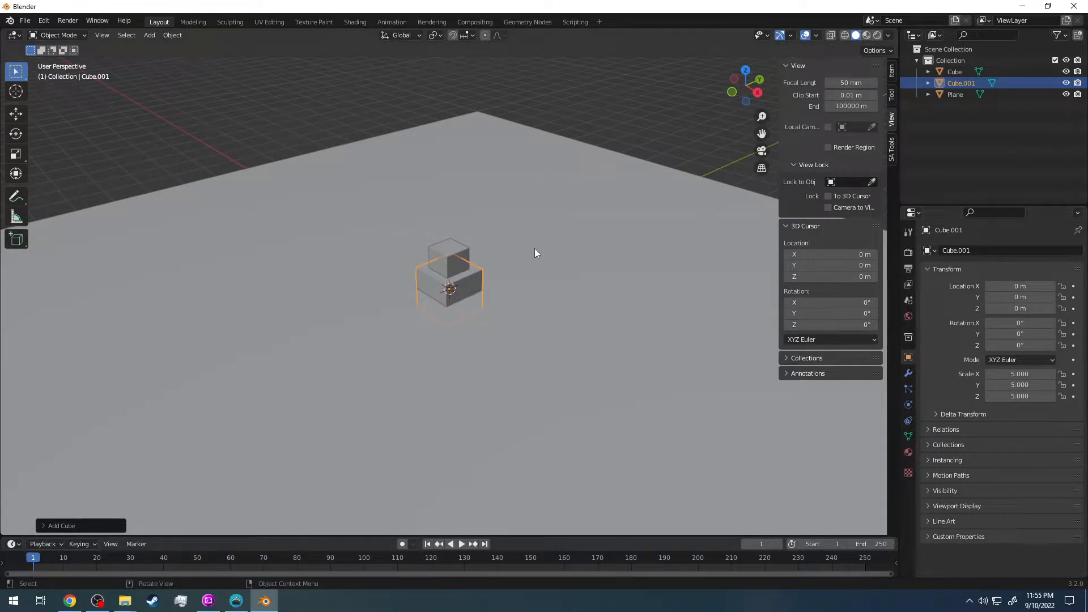
# Move the second cube freehand to a spot beside the first cube and clear its location back to the origin.
pyautogui.moveTo(566, 265); pyautogui.dragTo(457, 280, button='middle')
pyautogui.press('g')
pyautogui.click(453, 253)
pyautogui.moveTo(366, 261); pyautogui.dragTo(458, 265, button='middle')
pyautogui.press('g')
pyautogui.click(520, 235)
pyautogui.moveTo(520, 236); pyautogui.dragTo(443, 261, button='middle')
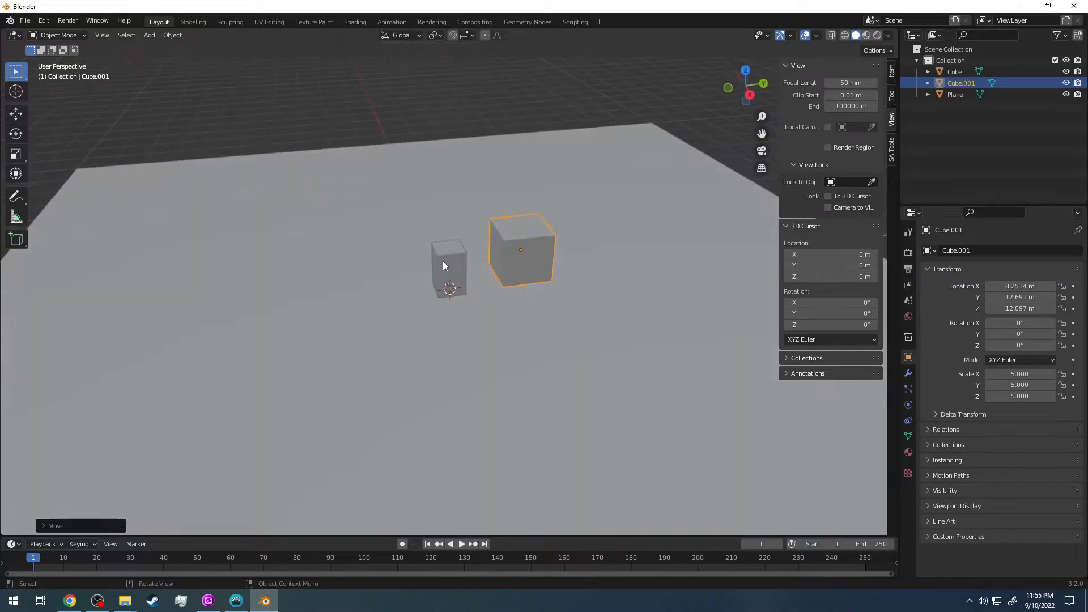
pyautogui.hotkey('alt', 'g')
pyautogui.moveTo(565, 292); pyautogui.dragTo(731, 334, button='middle')
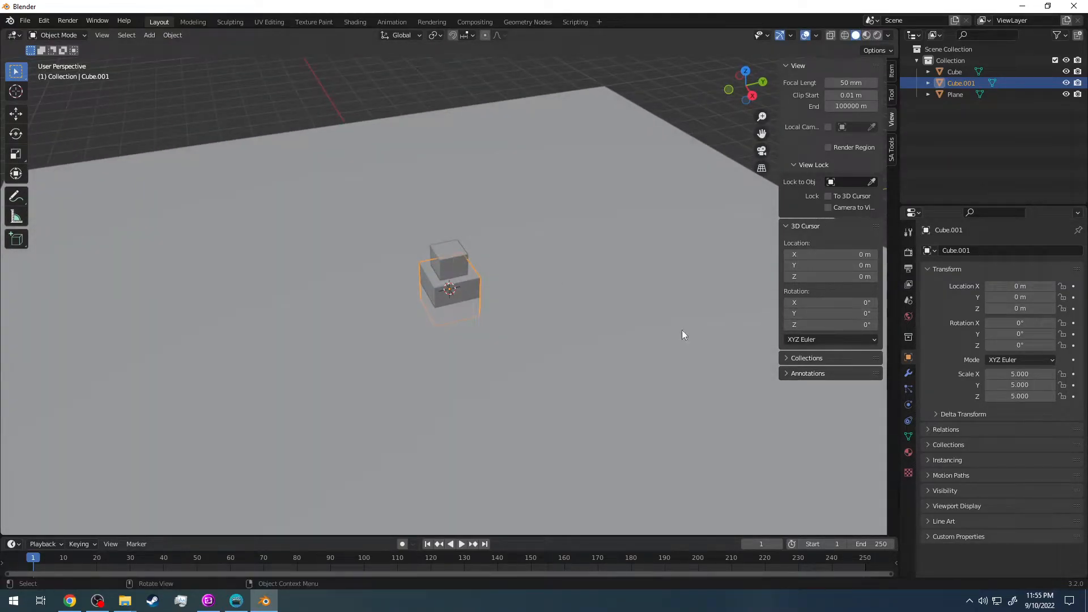
# Try X locations of 10 m and 20 m for the second cube.
pyautogui.moveTo(500, 305); pyautogui.dragTo(549, 327, button='middle')
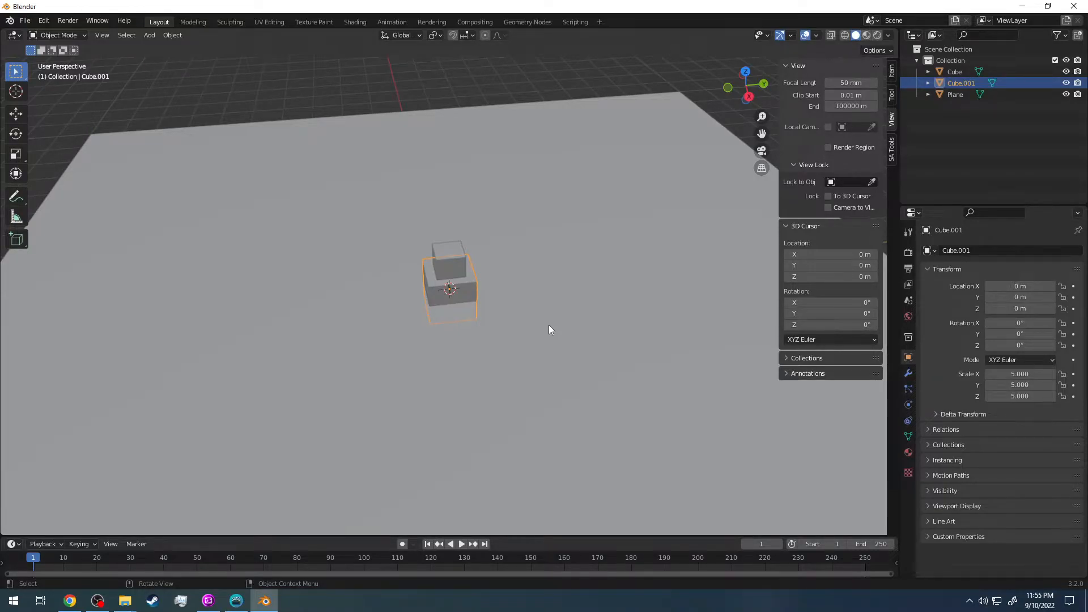
pyautogui.moveTo(586, 265); pyautogui.dragTo(656, 276, button='middle')
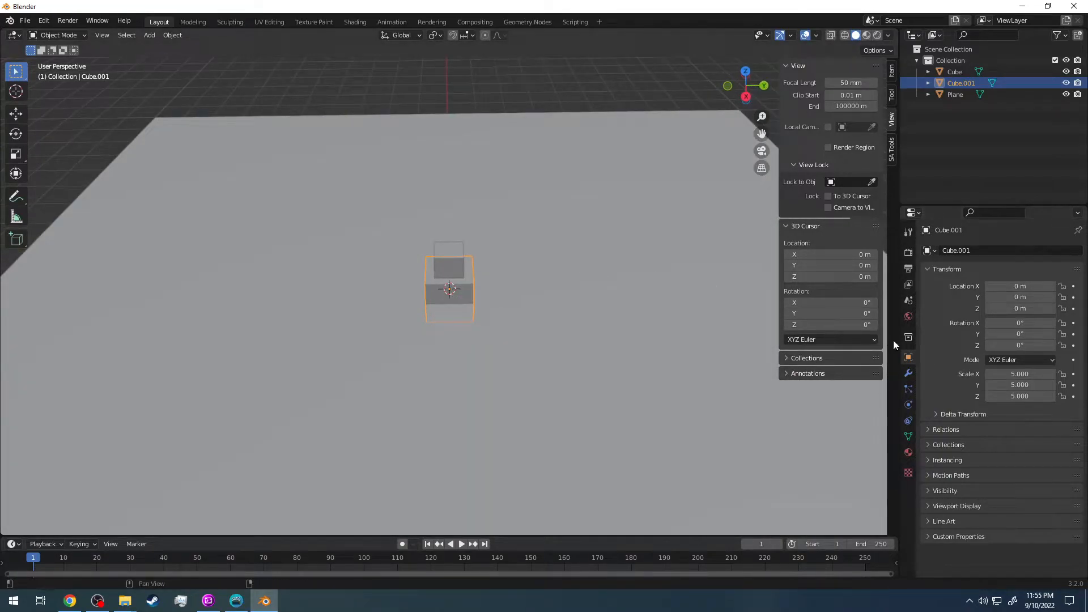
pyautogui.click(1014, 286)
pyautogui.write('10')
pyautogui.press('Return')
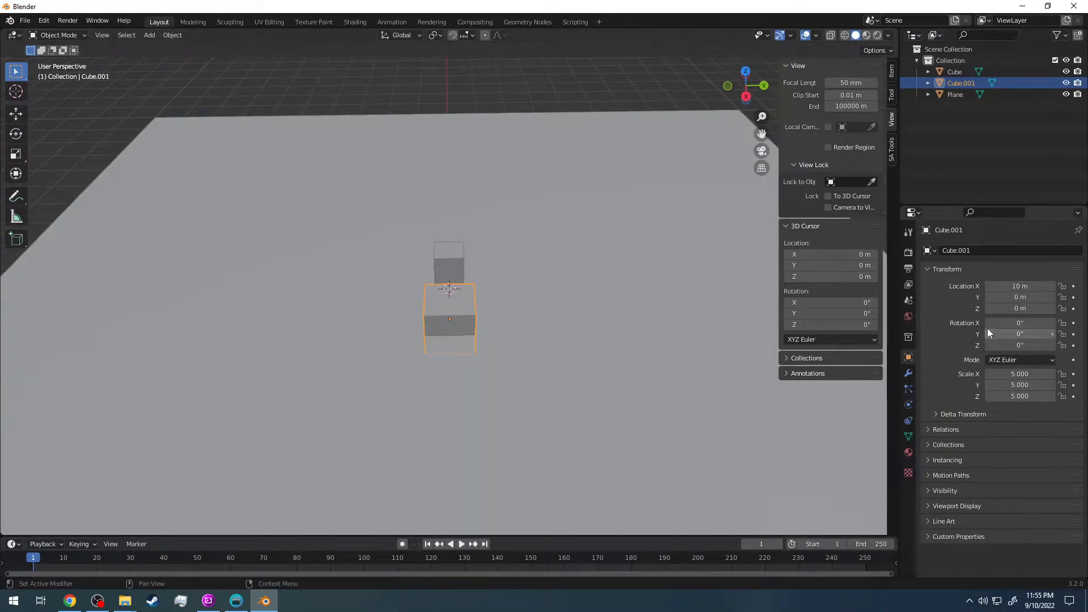
pyautogui.moveTo(675, 288); pyautogui.dragTo(240, 263, button='middle')
pyautogui.click(1015, 286)
pyautogui.write('20')
pyautogui.press('Return')
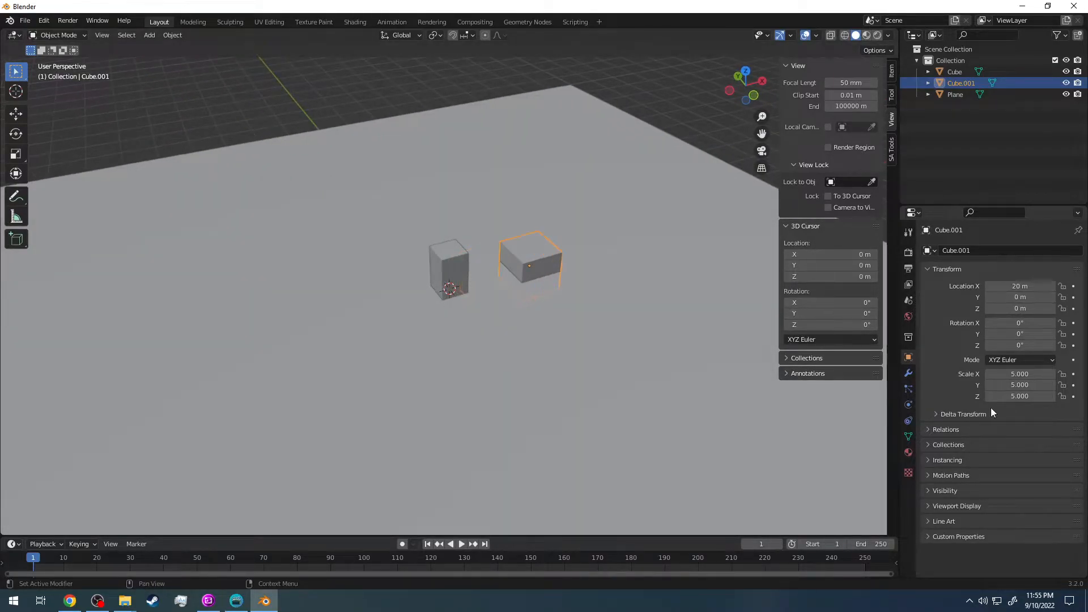
# Try X locations of 40 m and 30 m for the second cube.
pyautogui.moveTo(536, 281); pyautogui.dragTo(515, 272, button='middle')
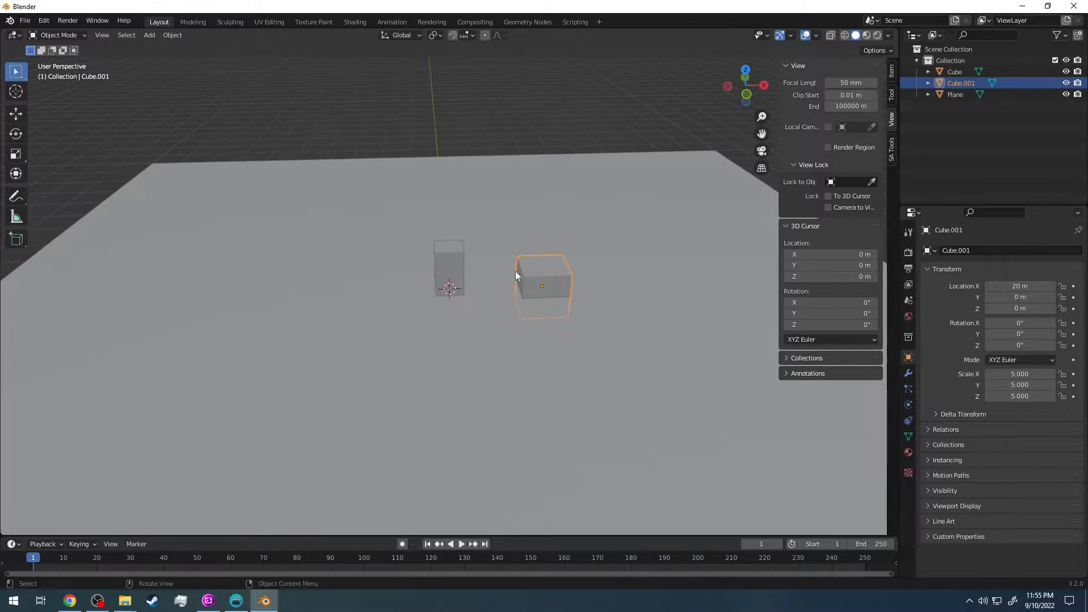
pyautogui.click(1018, 287)
pyautogui.write('40')
pyautogui.press('Return')
pyautogui.moveTo(780, 292); pyautogui.dragTo(606, 273, button='middle')
pyautogui.click(1013, 286)
pyautogui.write('30')
pyautogui.press('Return')
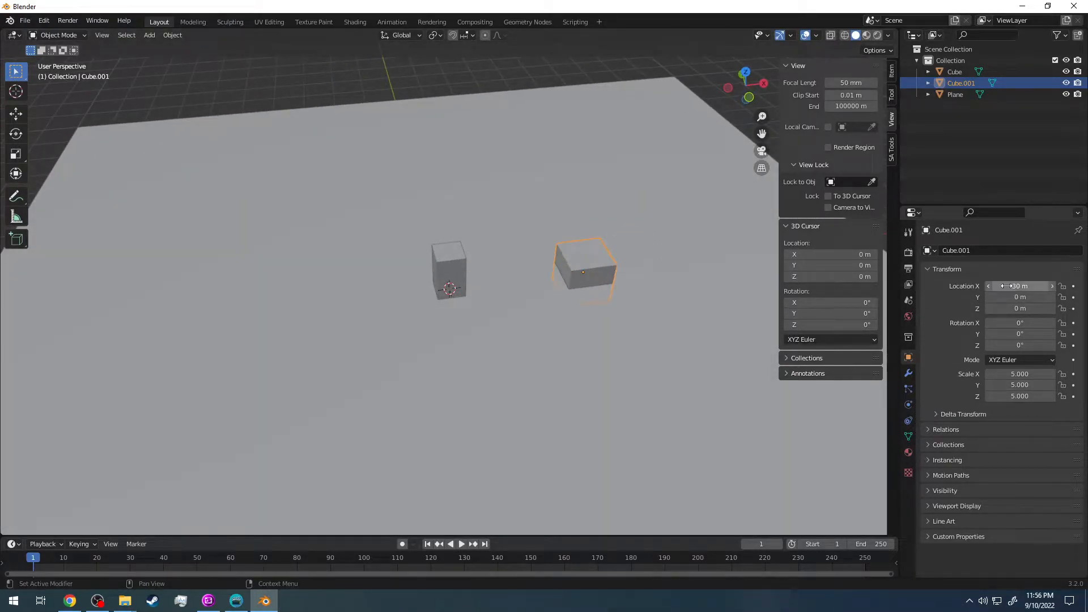
# Set the second cube's X location to 40 m and its Z location to 5 m.
pyautogui.moveTo(594, 331); pyautogui.dragTo(891, 354, button='middle')
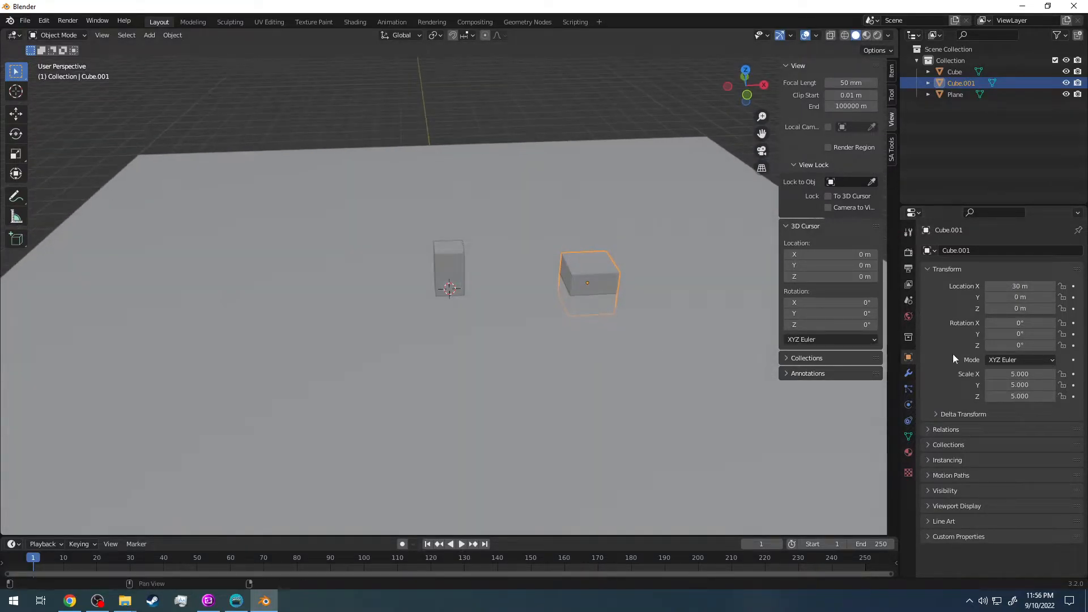
pyautogui.click(1027, 288)
pyautogui.write('40')
pyautogui.press('Return')
pyautogui.moveTo(633, 290); pyautogui.dragTo(578, 272, button='middle')
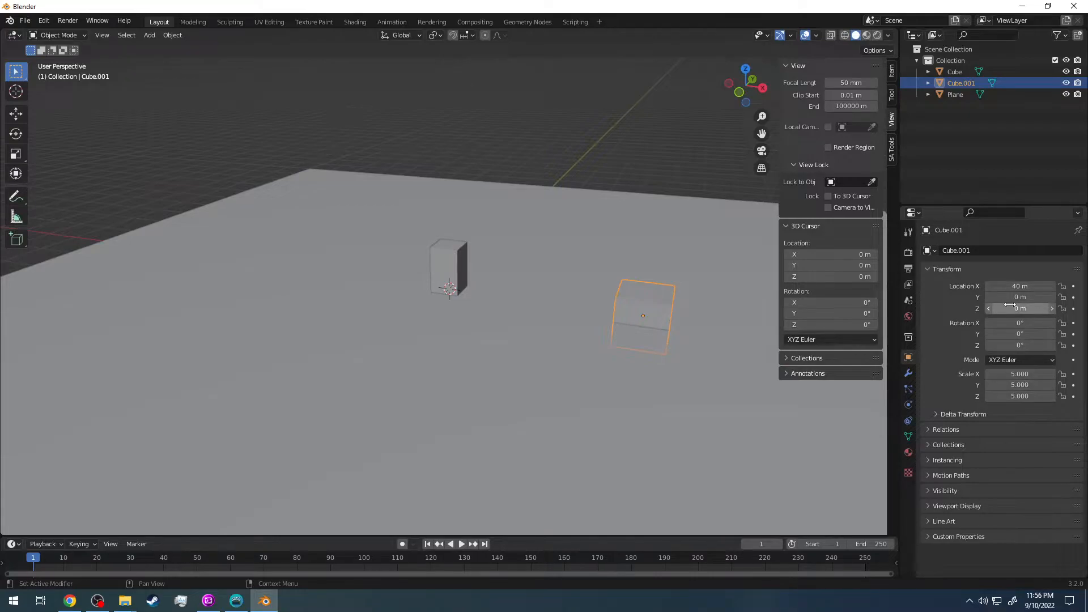
pyautogui.moveTo(759, 368); pyautogui.dragTo(731, 362, button='middle')
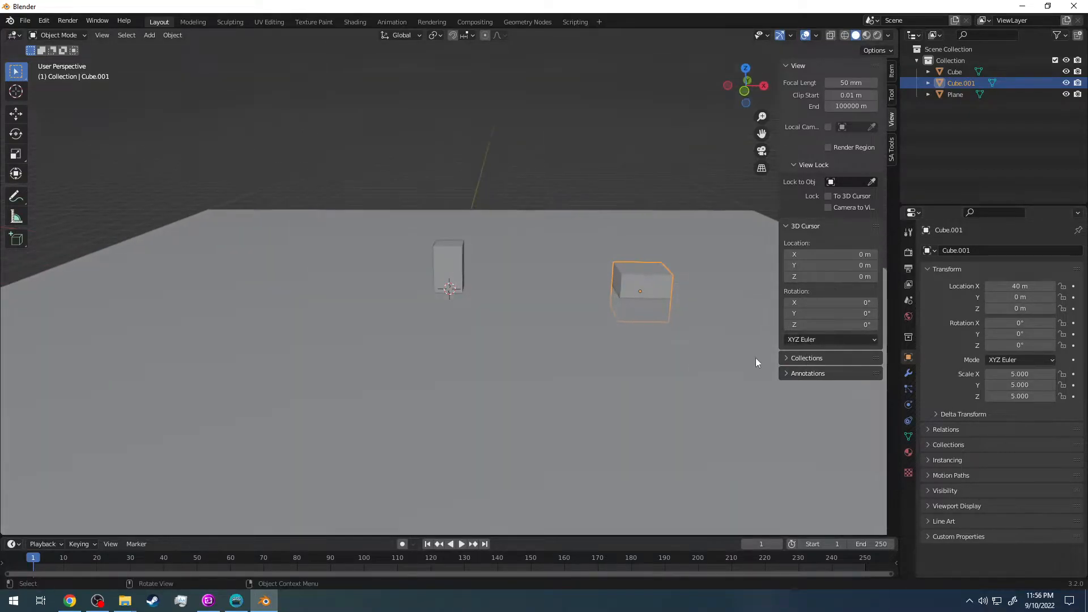
pyautogui.click(1019, 309)
pyautogui.write('5')
pyautogui.press('Return')
pyautogui.moveTo(578, 351); pyautogui.dragTo(532, 302, button='middle')
pyautogui.moveTo(582, 247); pyautogui.dragTo(518, 280, button='middle')
# Set the second cube's Z scale to 10 and its Z location to 10 m.
pyautogui.click(1006, 396)
pyautogui.write('10')
pyautogui.press('Return')
pyautogui.click(1020, 308)
pyautogui.write('10')
pyautogui.press('Return')
pyautogui.moveTo(539, 282); pyautogui.dragTo(383, 274, button='middle')
# Set the second cube's Z scale to 15 and its Z location to 15 m.
pyautogui.click(1019, 396)
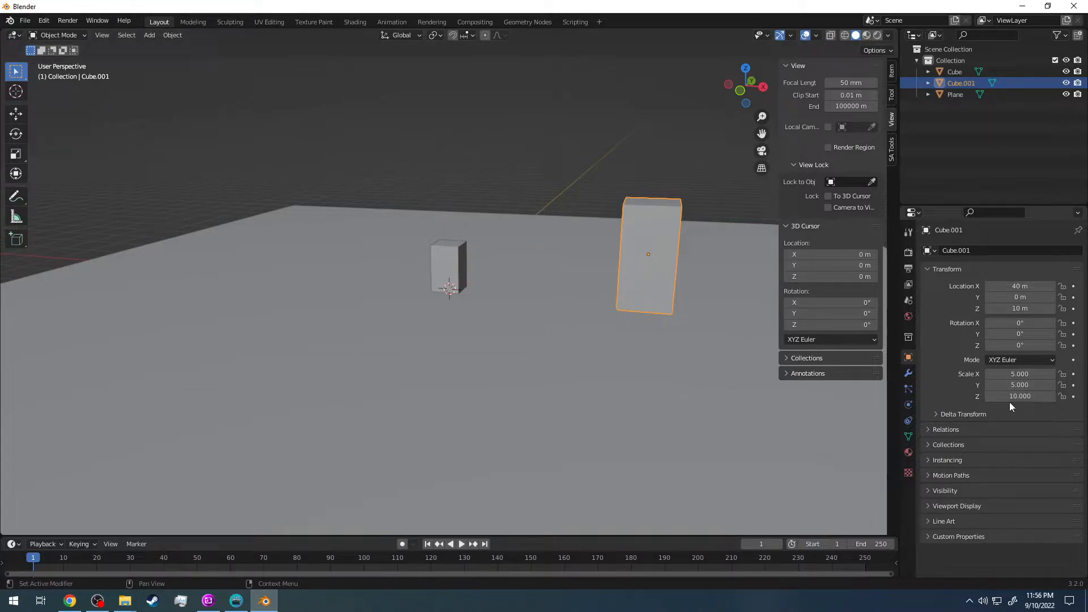
pyautogui.write('15')
pyautogui.press('Return')
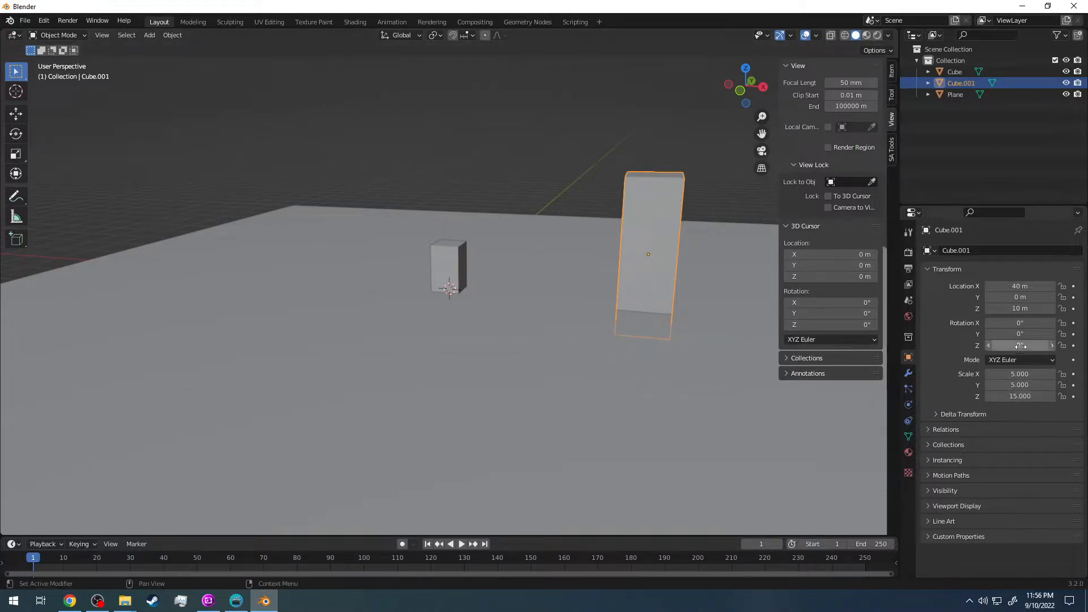
pyautogui.click(1020, 308)
pyautogui.write('15')
pyautogui.press('Return')
pyautogui.moveTo(552, 301); pyautogui.dragTo(596, 304, button='middle')
# Lower the second cube's Z location to 10 m and on to 5 m, and set its Z scale to 5.
pyautogui.click(1000, 309)
pyautogui.write('10')
pyautogui.press('Return')
pyautogui.click(1000, 311)
pyautogui.write('5')
pyautogui.press('Return')
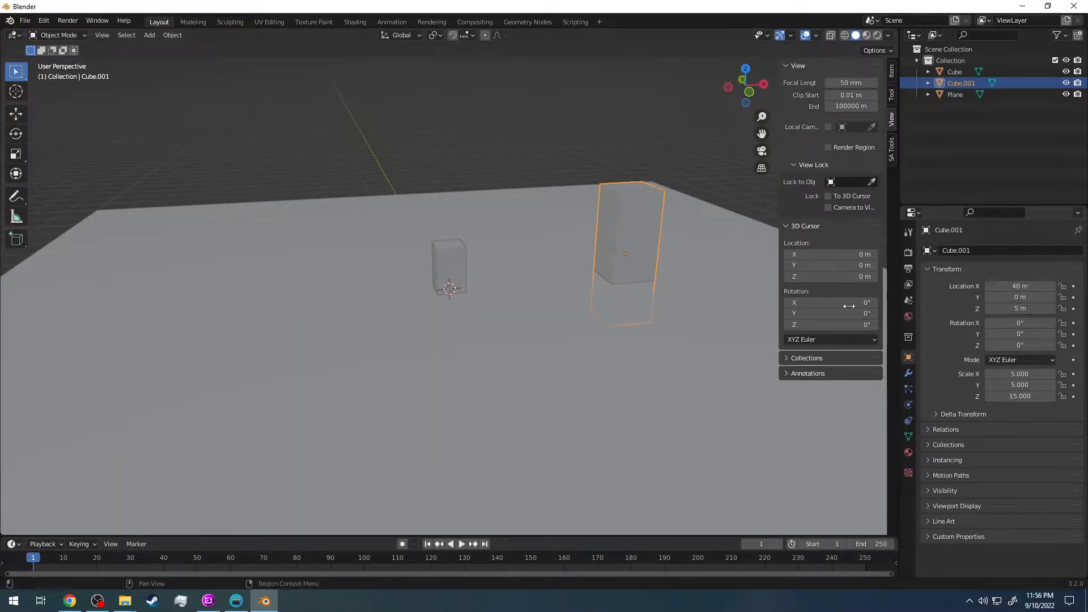
pyautogui.click(1020, 396)
pyautogui.write('5')
pyautogui.press('Return')
# Copy the second cube and paste a duplicate in the same place.
pyautogui.moveTo(685, 283); pyautogui.dragTo(659, 292, button='middle')
pyautogui.hotkey('ctrl', 'c')
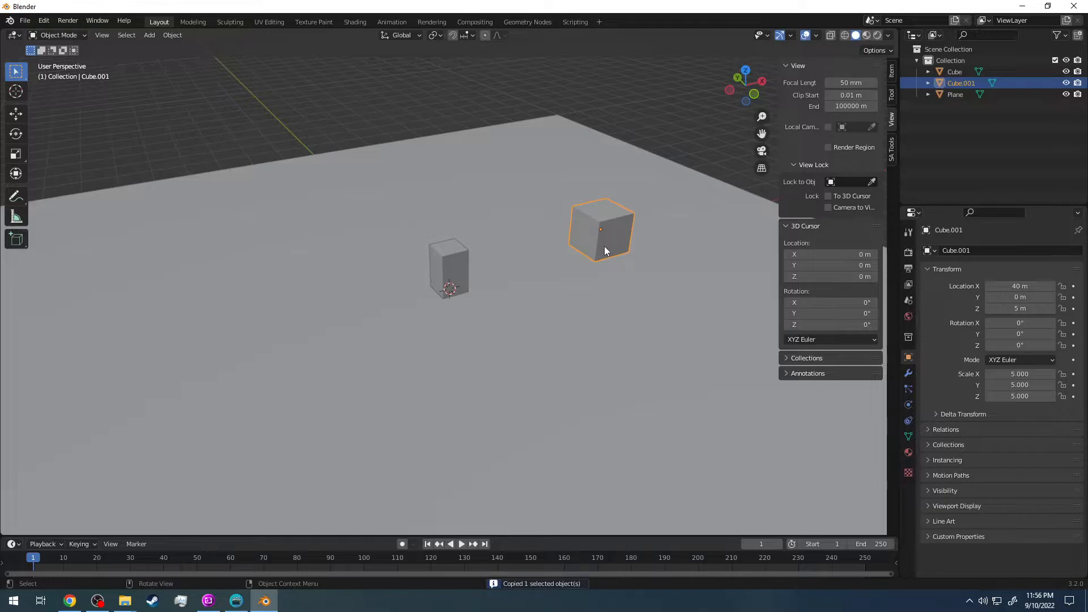
pyautogui.hotkey('ctrl', 'v')
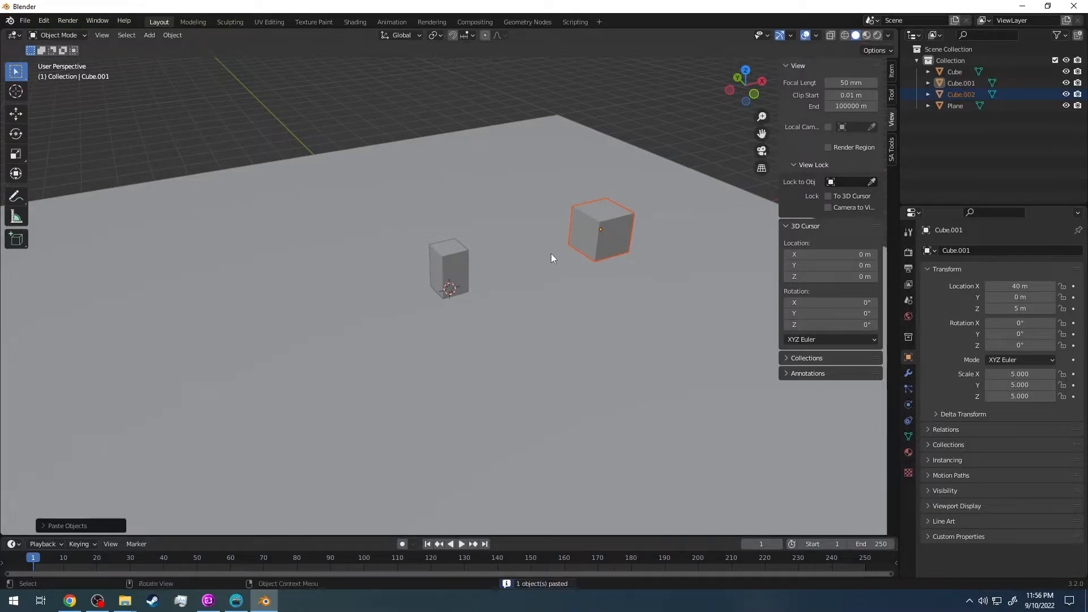
pyautogui.moveTo(539, 256); pyautogui.dragTo(612, 266, button='middle')
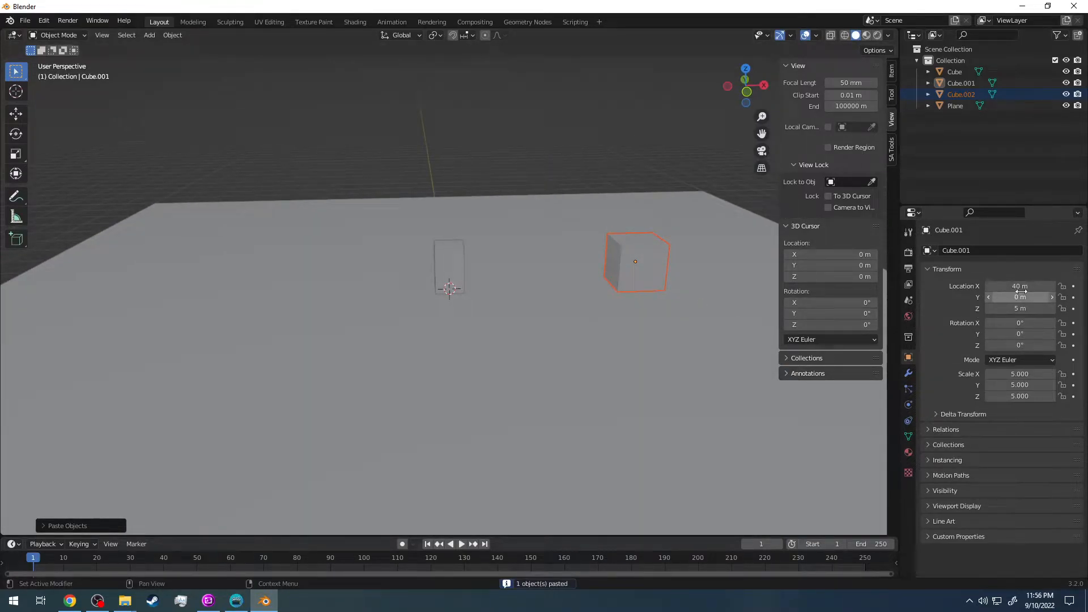
pyautogui.moveTo(614, 249); pyautogui.dragTo(641, 290, button='middle')
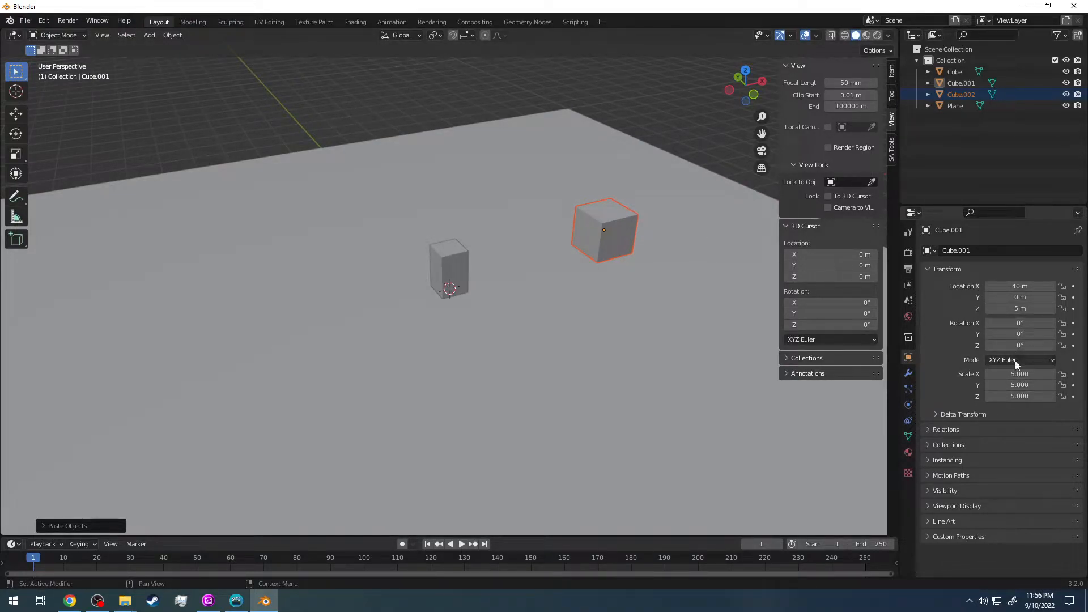
# Try X locations of 45 m and 10 m for the original second cube, leaving the pasted copy in place.
pyautogui.click(1014, 287)
pyautogui.click(988, 286)
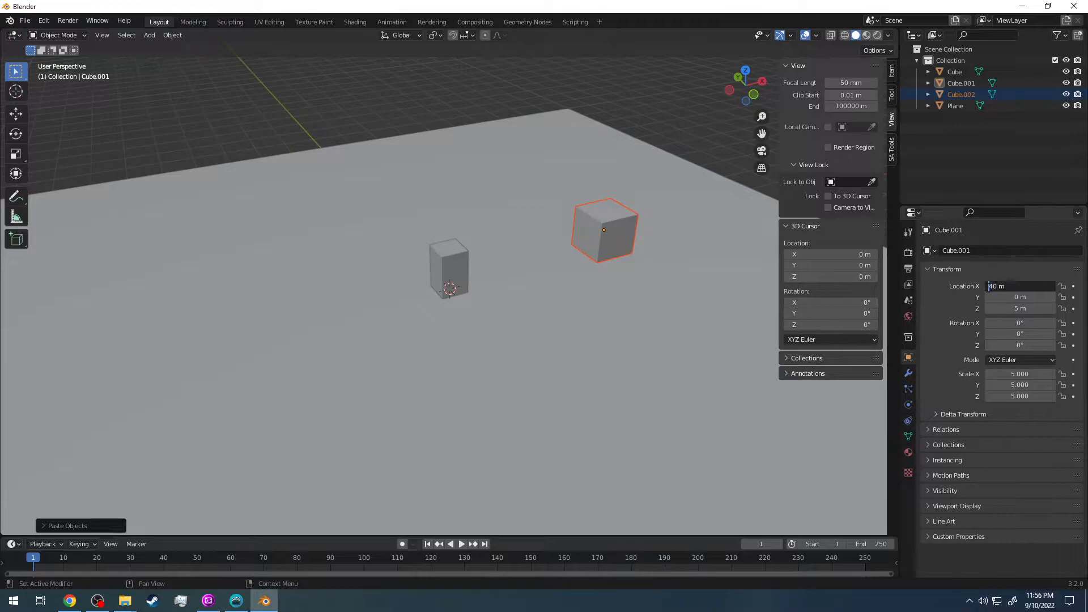
pyautogui.write('5')
pyautogui.press('Return')
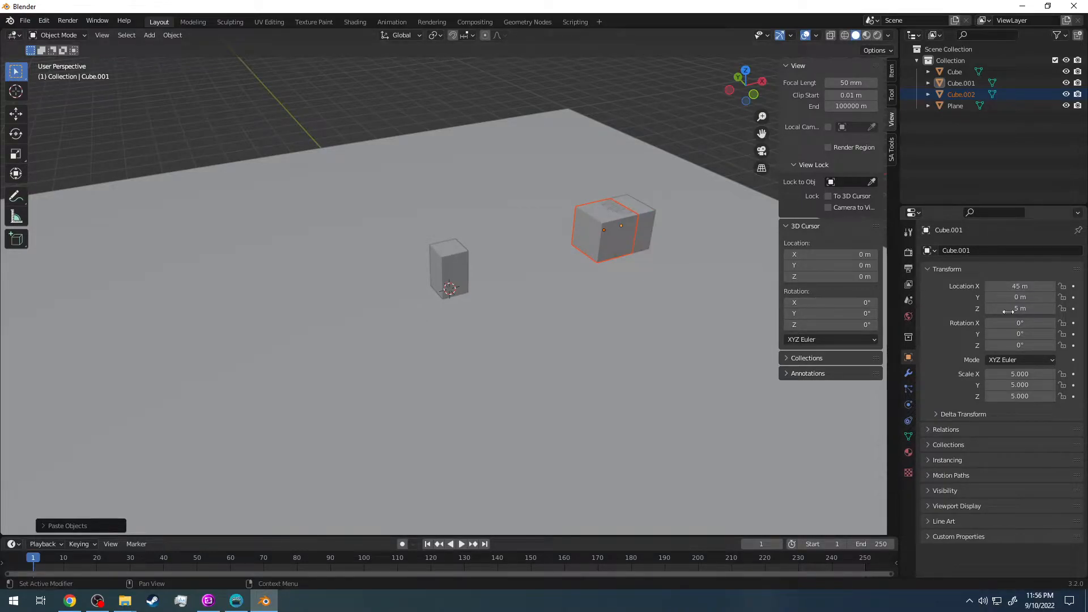
pyautogui.click(1021, 285)
pyautogui.press('Return')
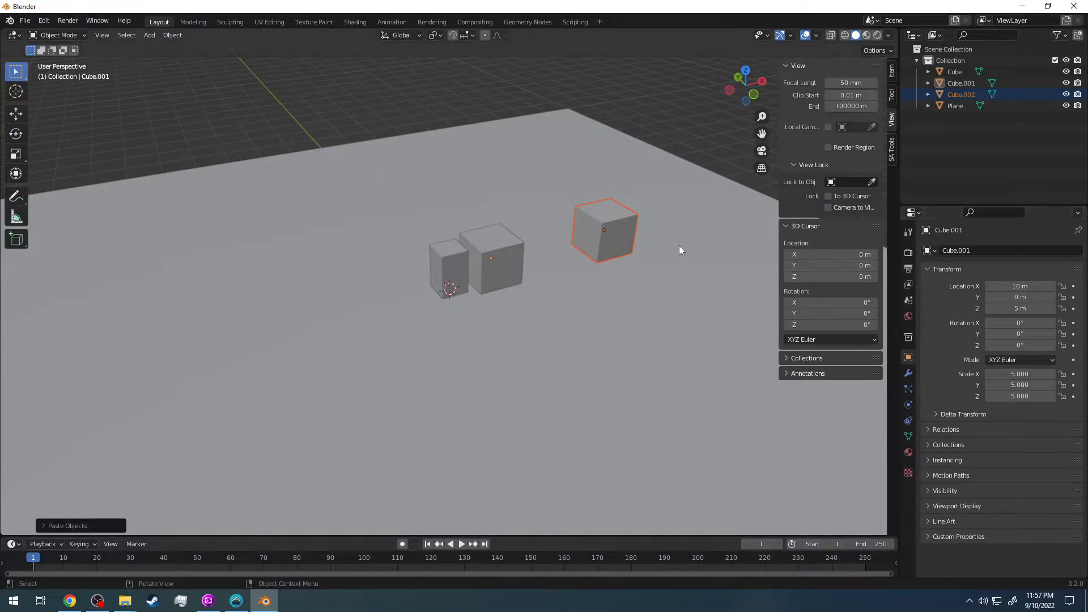
# Set the original second cube's X location to 50 m, next to its pasted copy.
pyautogui.click(1018, 287)
pyautogui.write('50')
pyautogui.press('Return')
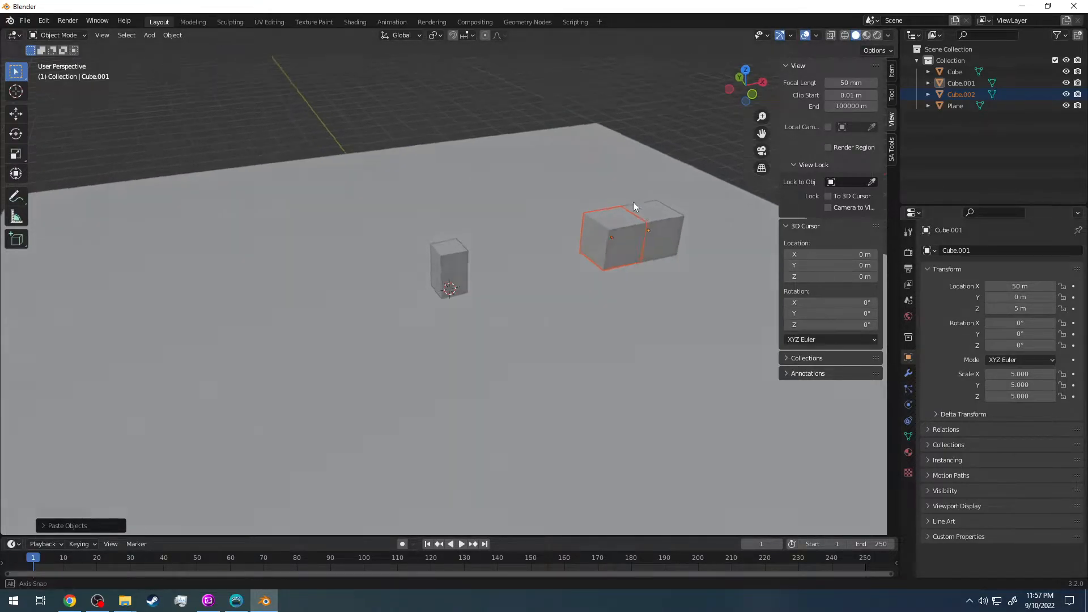
# Examine how the two adjoining cubes meet from several angles, selecting each of them in turn.
pyautogui.moveTo(638, 204); pyautogui.dragTo(619, 223, button='middle')
pyautogui.click(675, 264)
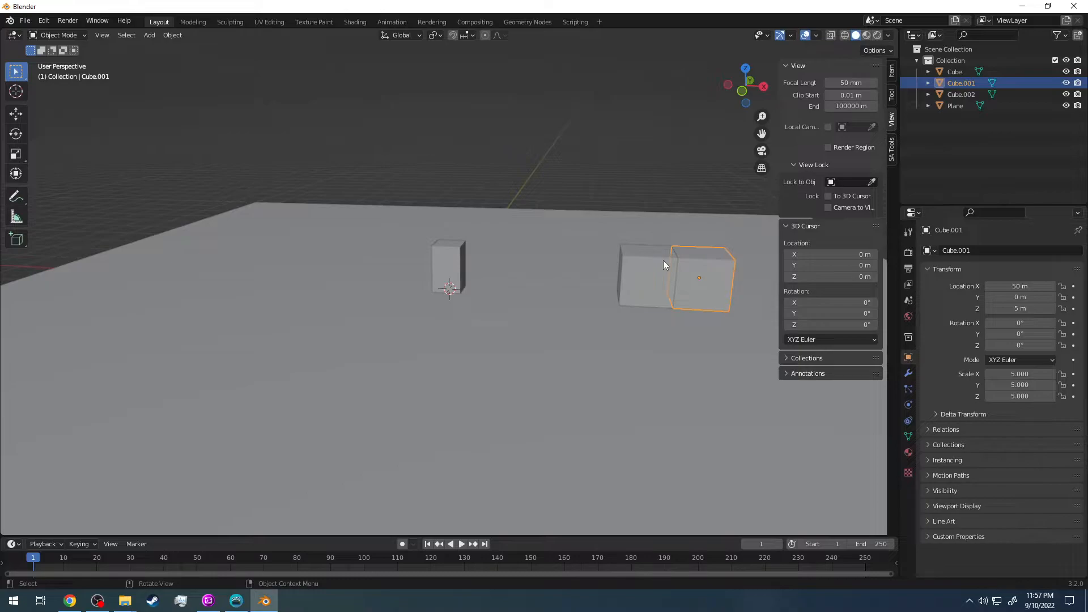
pyautogui.click(685, 257)
pyautogui.moveTo(651, 161); pyautogui.dragTo(596, 168, button='middle')
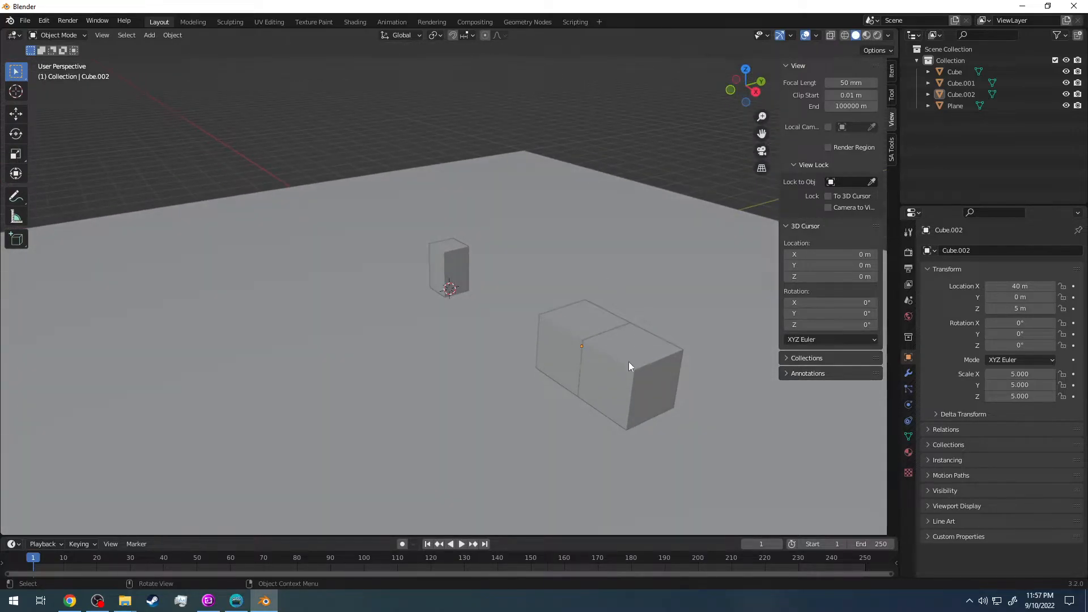
pyautogui.moveTo(583, 338); pyautogui.dragTo(649, 377, button='middle')
pyautogui.click(616, 374)
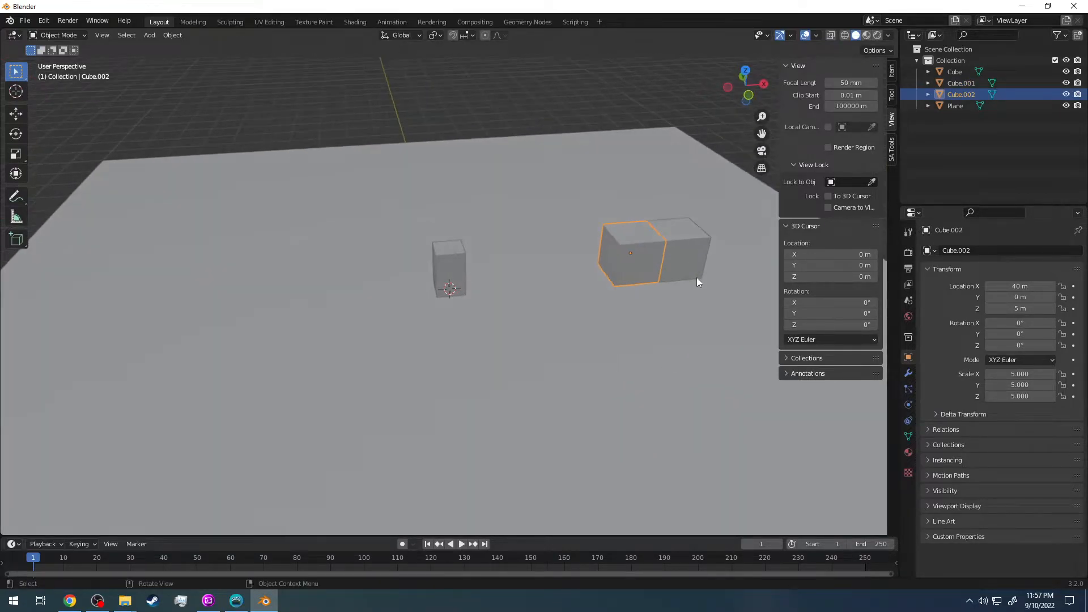
pyautogui.click(650, 253)
pyautogui.click(648, 251)
# Set the scale of the adjoining cube farther from the origin to 10 in X, Y and Z.
pyautogui.click(680, 224)
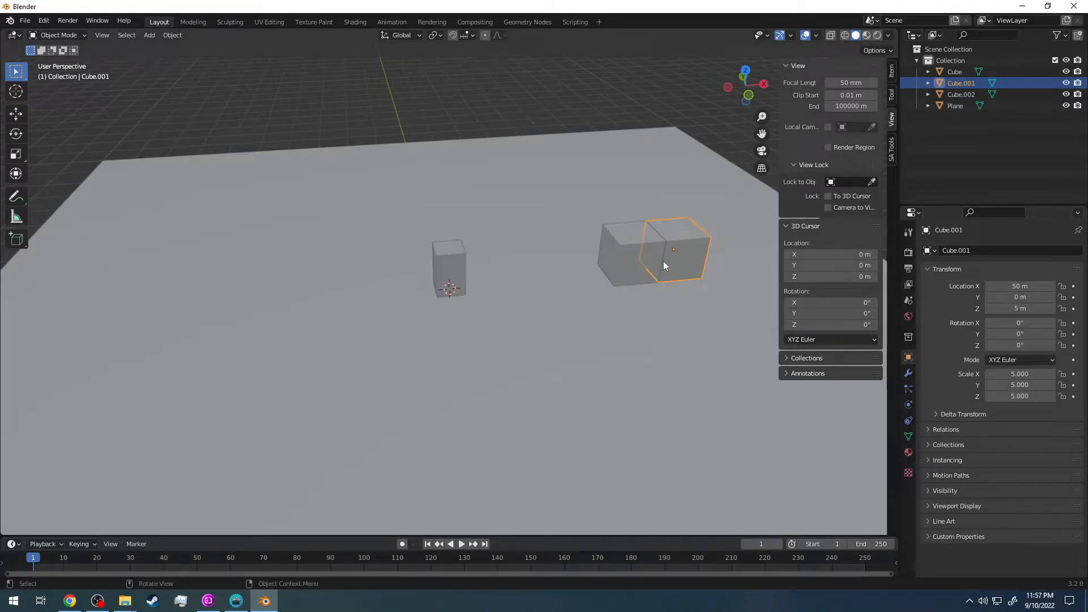
pyautogui.doubleClick(1019, 374)
pyautogui.write('10')
pyautogui.press('Return')
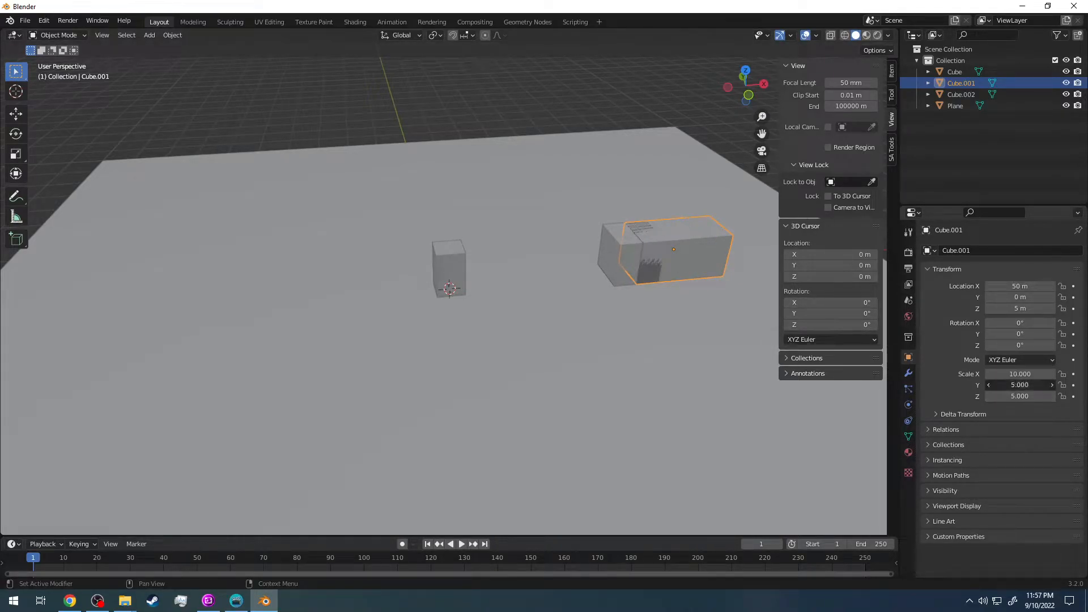
pyautogui.doubleClick(1014, 385)
pyautogui.write('10')
pyautogui.press('Return')
pyautogui.doubleClick(1010, 395)
pyautogui.write('10')
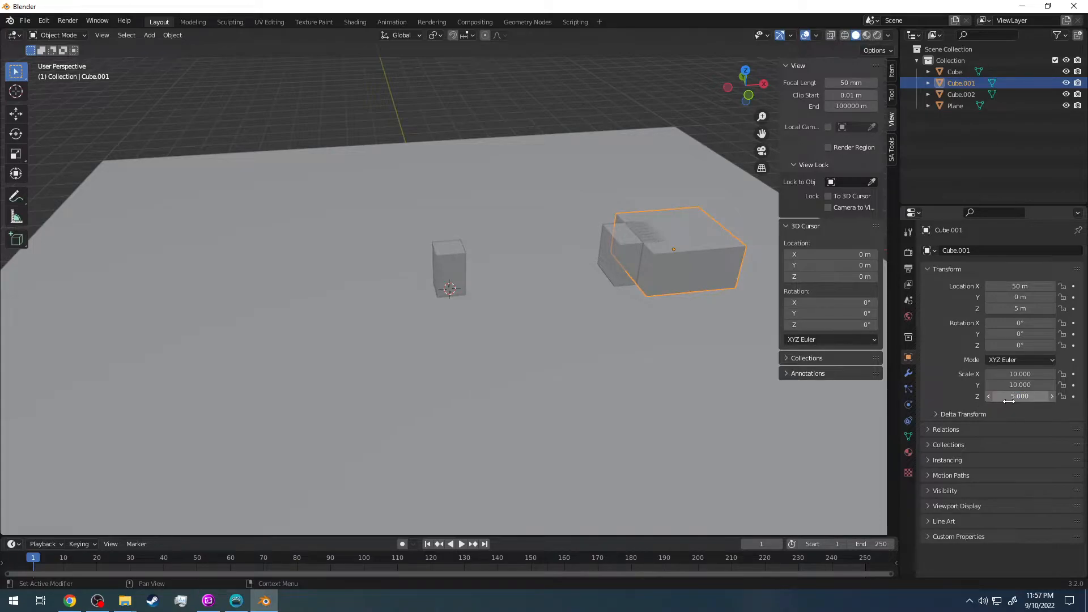
pyautogui.press('Return')
# Raise the enlarged cube to a Z location of 10 m.
pyautogui.doubleClick(1019, 308)
pyautogui.write('10')
pyautogui.press('Return')
pyautogui.moveTo(580, 219); pyautogui.dragTo(504, 233, button='middle')
# Try an X location of 60 m for the enlarged cube.
pyautogui.click(635, 261)
pyautogui.click(668, 237)
pyautogui.doubleClick(1022, 283)
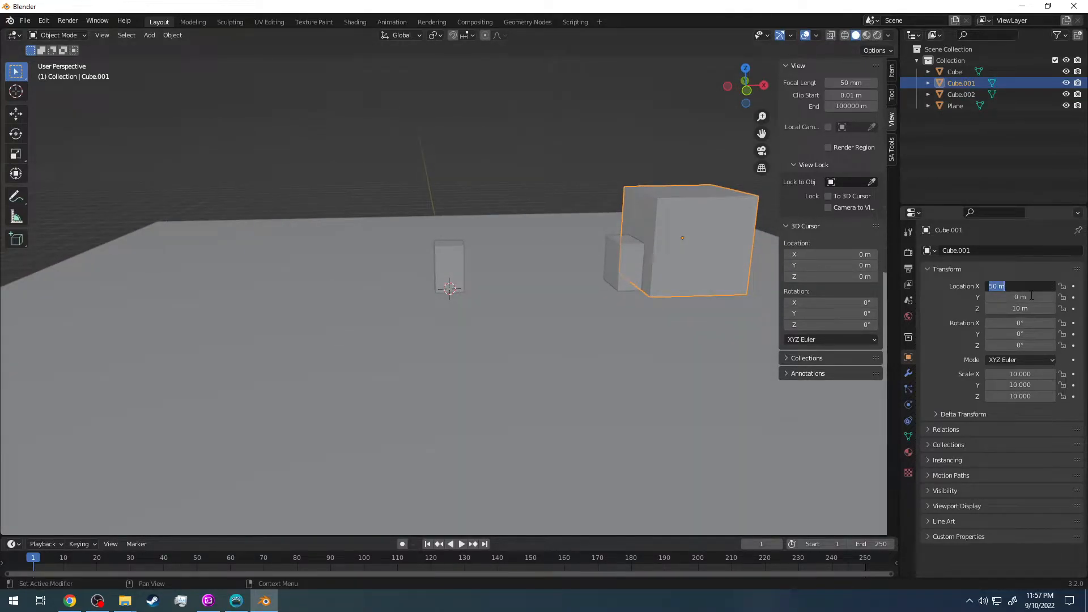
pyautogui.press('Return')
pyautogui.moveTo(612, 250); pyautogui.dragTo(691, 255, button='middle')
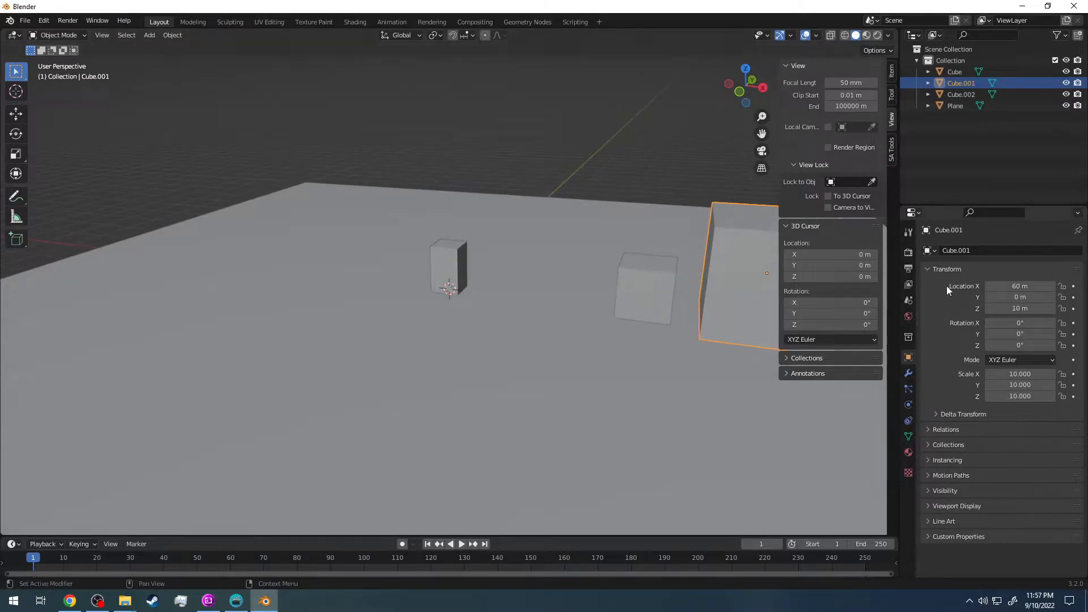
# Set the enlarged cube's X location to 55 m, beside the smaller cube.
pyautogui.doubleClick(1025, 287)
pyautogui.click(999, 286)
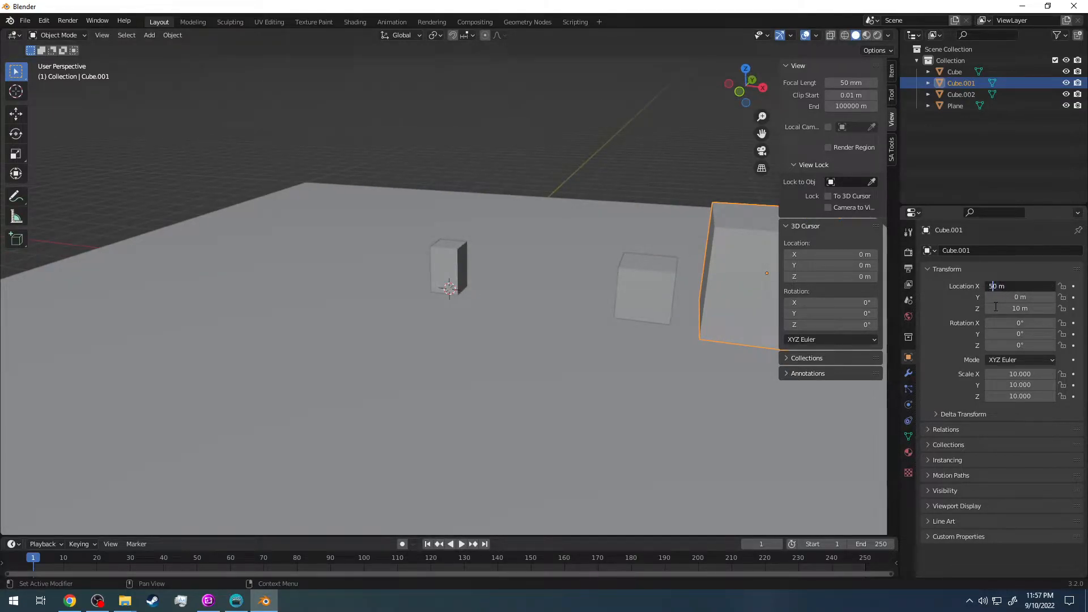
pyautogui.write('55')
pyautogui.press('Return')
pyautogui.moveTo(936, 277); pyautogui.dragTo(547, 202, button='middle')
pyautogui.click(683, 165)
pyautogui.click(603, 159)
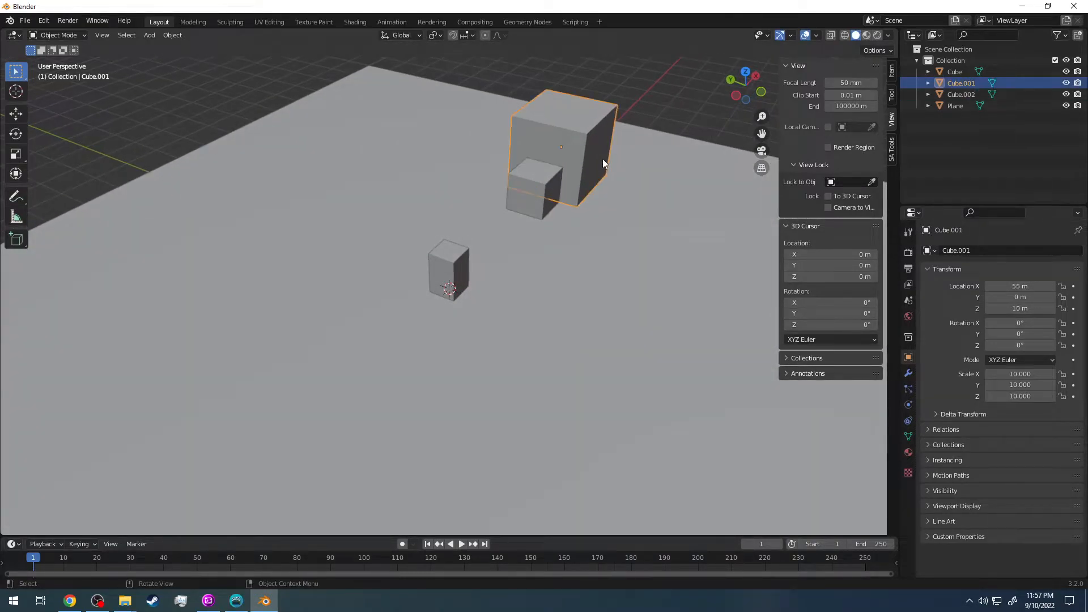
# Select the smaller cube beside the enlarged one, copy it and paste a duplicate in place.
pyautogui.moveTo(625, 162); pyautogui.dragTo(611, 236, button='middle')
pyautogui.click(611, 237)
pyautogui.moveTo(516, 199); pyautogui.dragTo(525, 167, button='middle')
pyautogui.hotkey('ctrl', 'c')
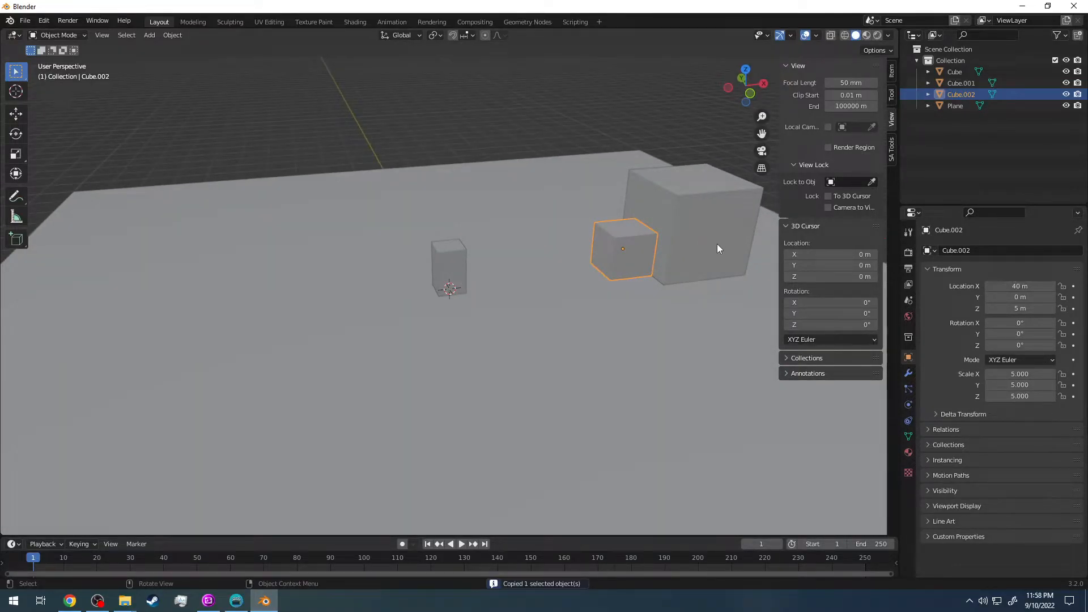
pyautogui.hotkey('ctrl', 'v')
pyautogui.moveTo(701, 266); pyautogui.dragTo(593, 257, button='middle')
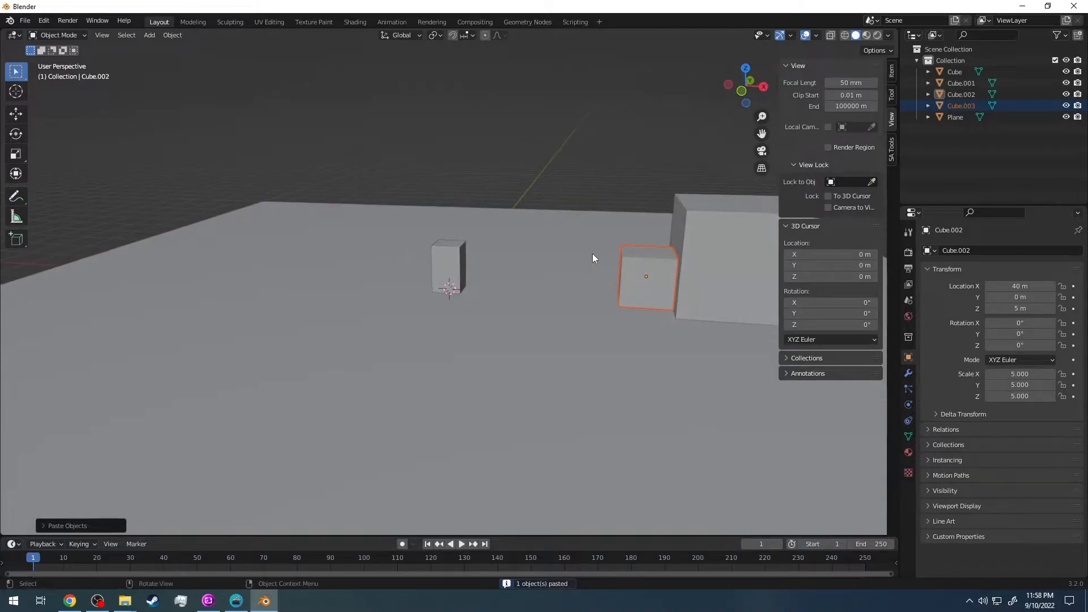
pyautogui.moveTo(406, 182); pyautogui.dragTo(391, 182, button='middle')
pyautogui.moveTo(573, 202); pyautogui.dragTo(609, 233, button='middle')
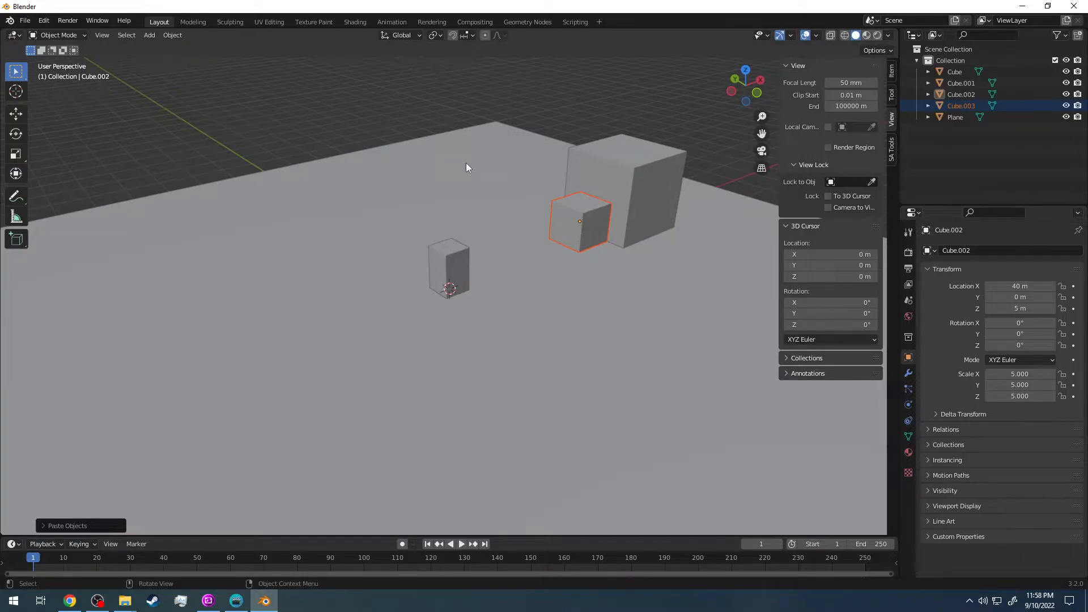
pyautogui.click(153, 35)
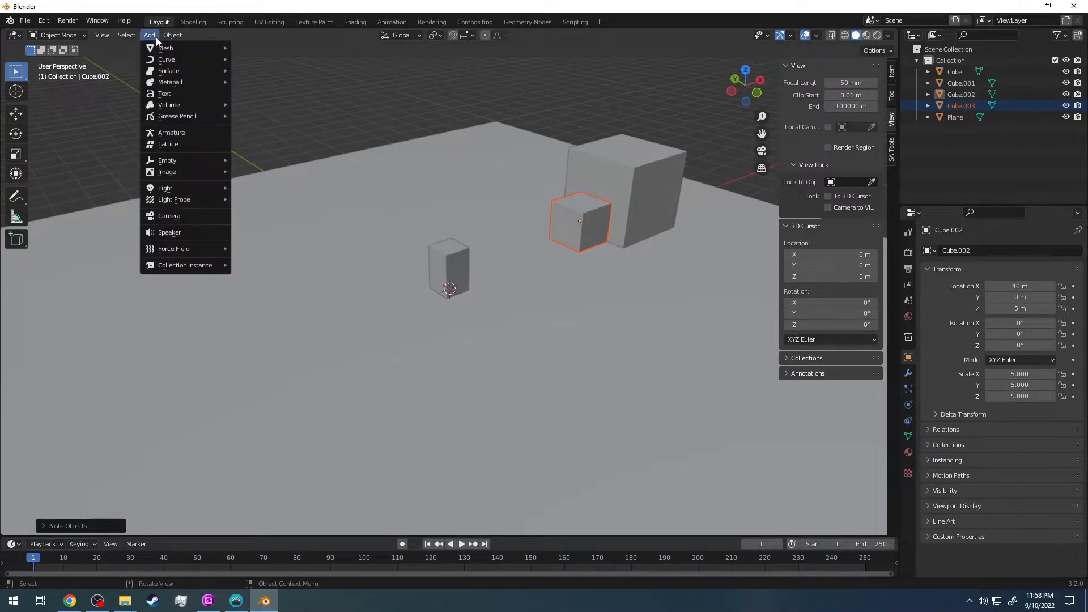
pyautogui.moveTo(159, 48)
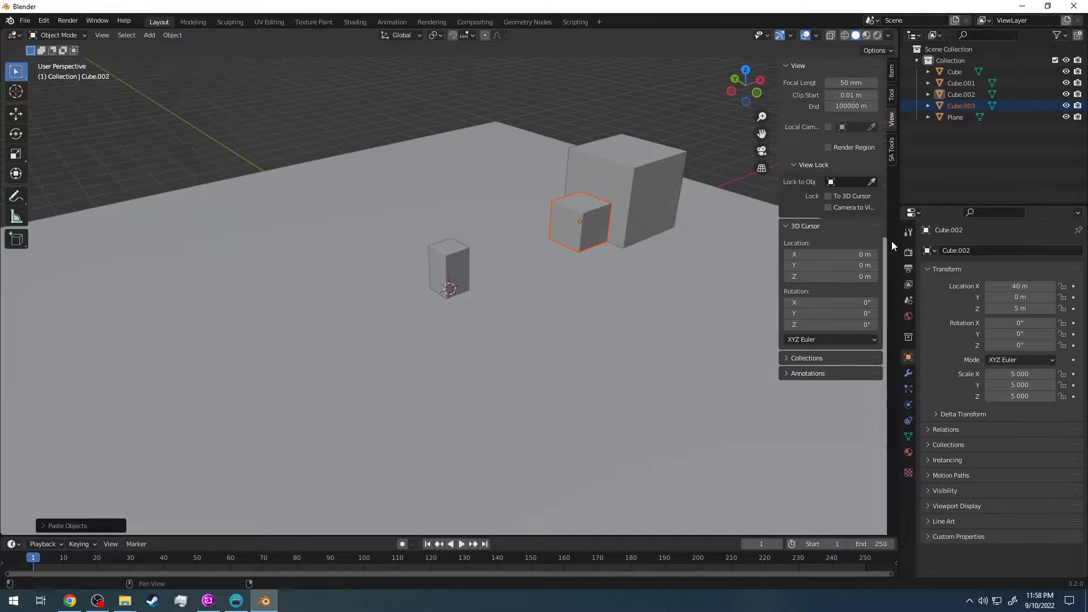
# Set the X location of the active one of the two coincident small cubes to -40 m.
pyautogui.moveTo(651, 241); pyautogui.dragTo(608, 240, button='middle')
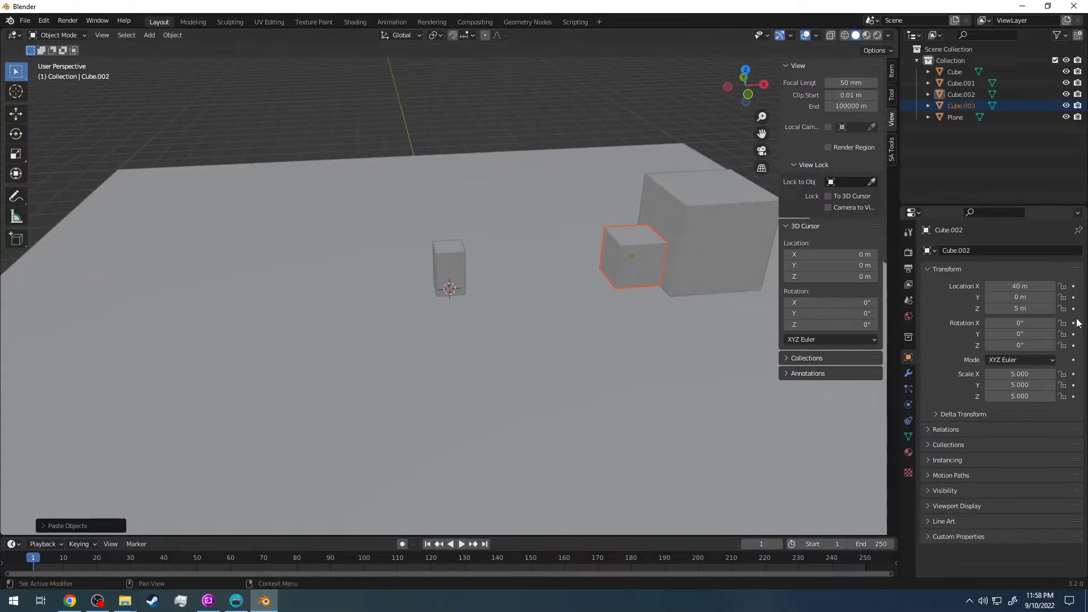
pyautogui.click(1014, 286)
pyautogui.press('Home')
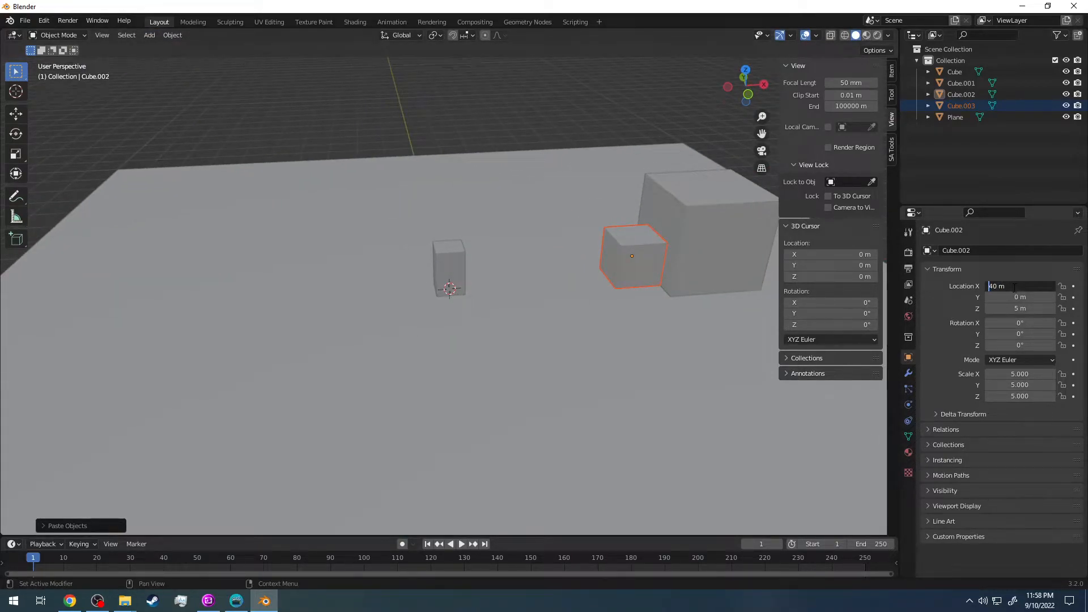
pyautogui.write('-')
pyautogui.press('Return')
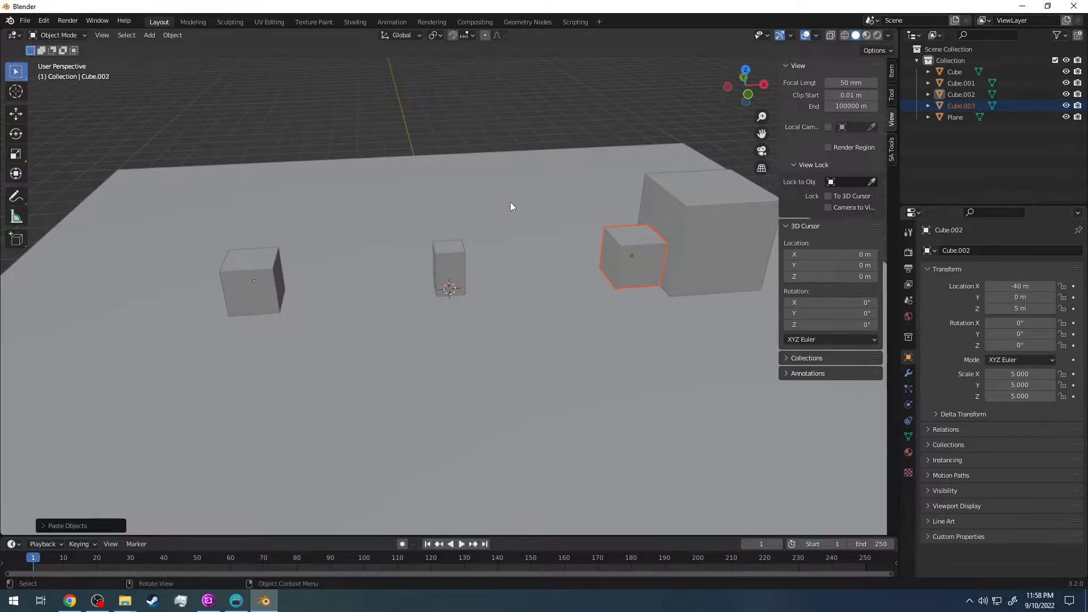
# Select the cube at X -40 m, copy it and paste a duplicate in place.
pyautogui.moveTo(531, 180); pyautogui.dragTo(647, 305, button='middle')
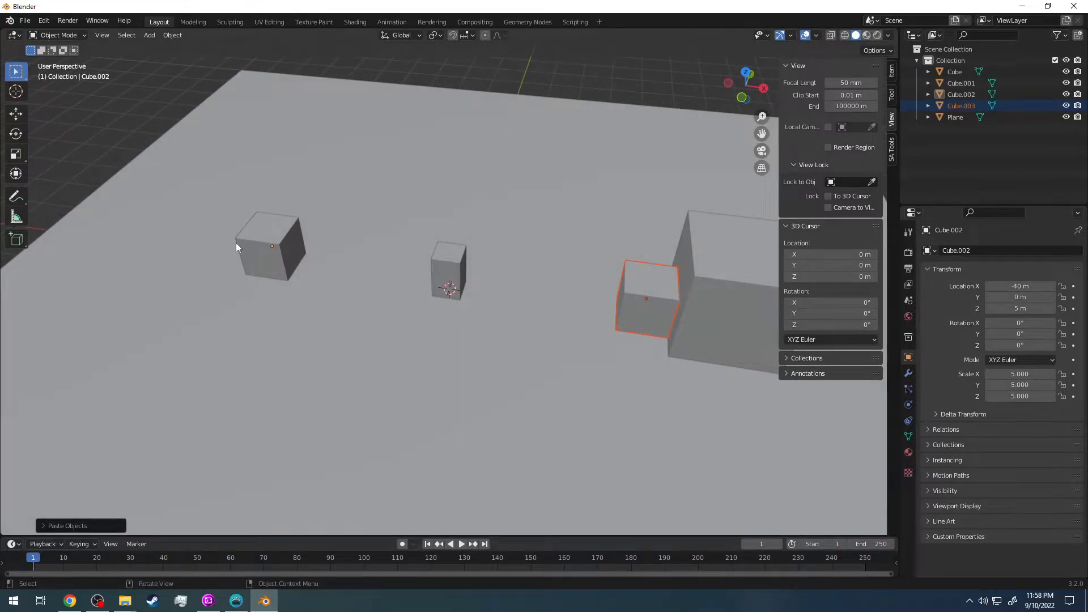
pyautogui.moveTo(232, 260); pyautogui.dragTo(416, 179, button='middle')
pyautogui.moveTo(415, 257); pyautogui.dragTo(351, 264, button='middle')
pyautogui.click(328, 250)
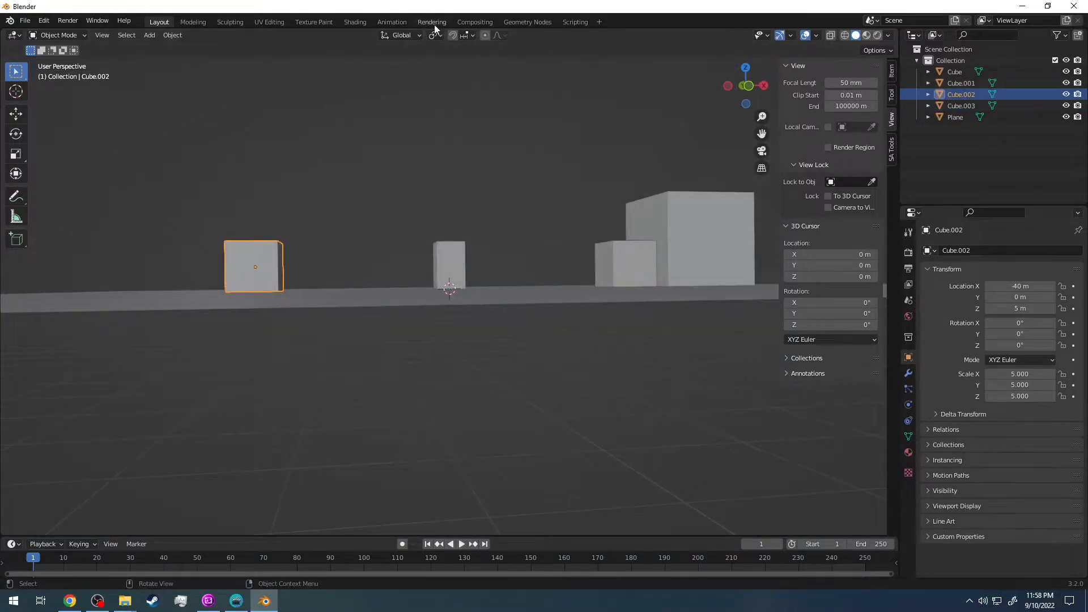
pyautogui.moveTo(465, 108)
pyautogui.mouseDown(button='middle')
pyautogui.moveTo(453, 105)
pyautogui.moveTo(482, 118)
pyautogui.moveTo(468, 131)
pyautogui.moveTo(454, 117)
pyautogui.moveTo(459, 170)
pyautogui.moveTo(471, 111)
pyautogui.mouseUp(button='middle')
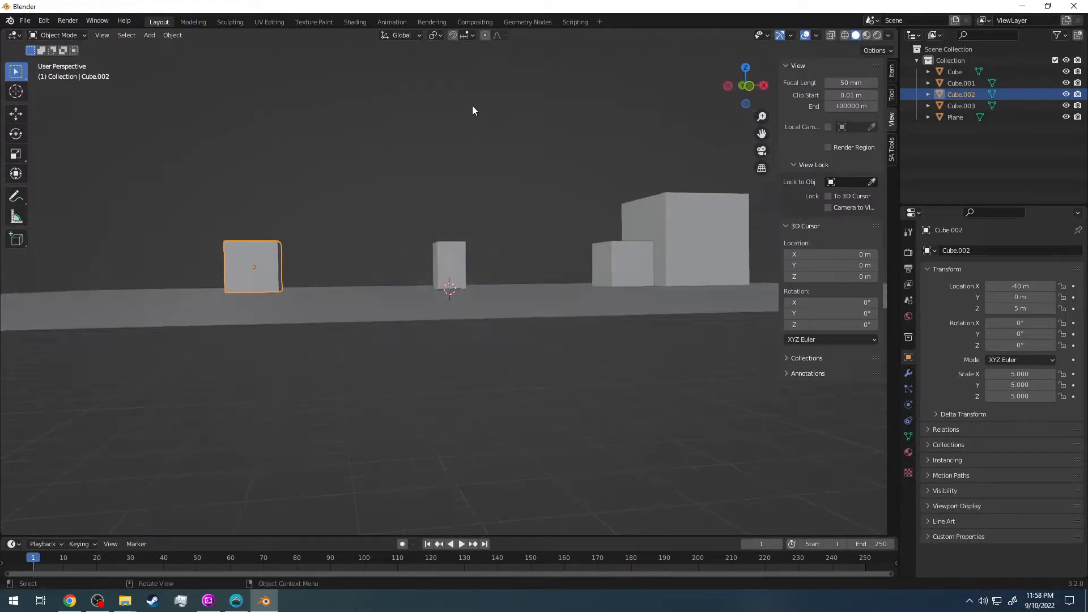
pyautogui.click(908, 375)
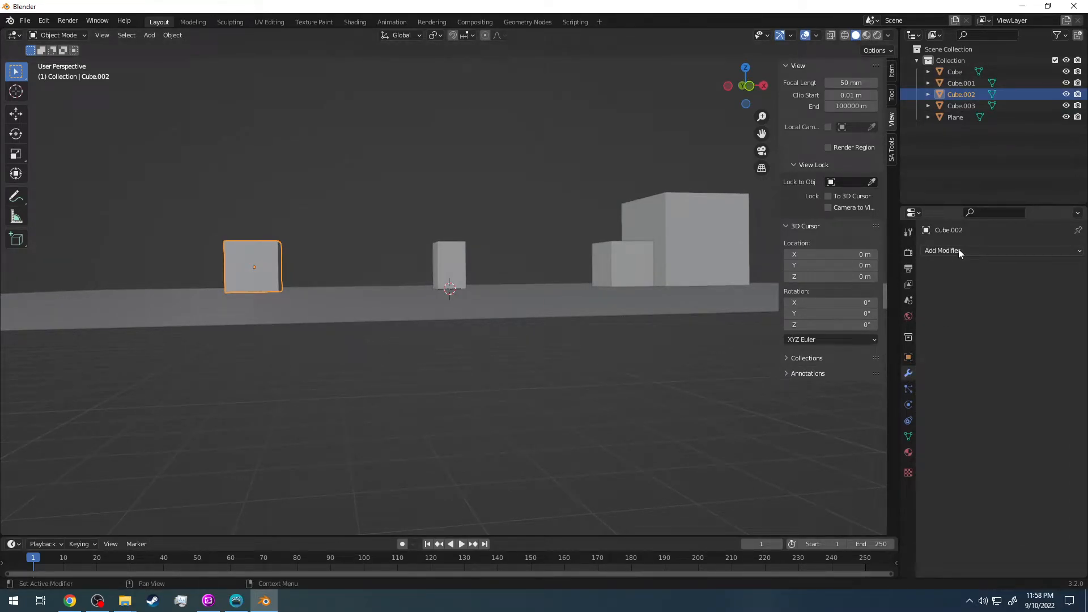
pyautogui.moveTo(421, 133); pyautogui.dragTo(408, 154, button='middle')
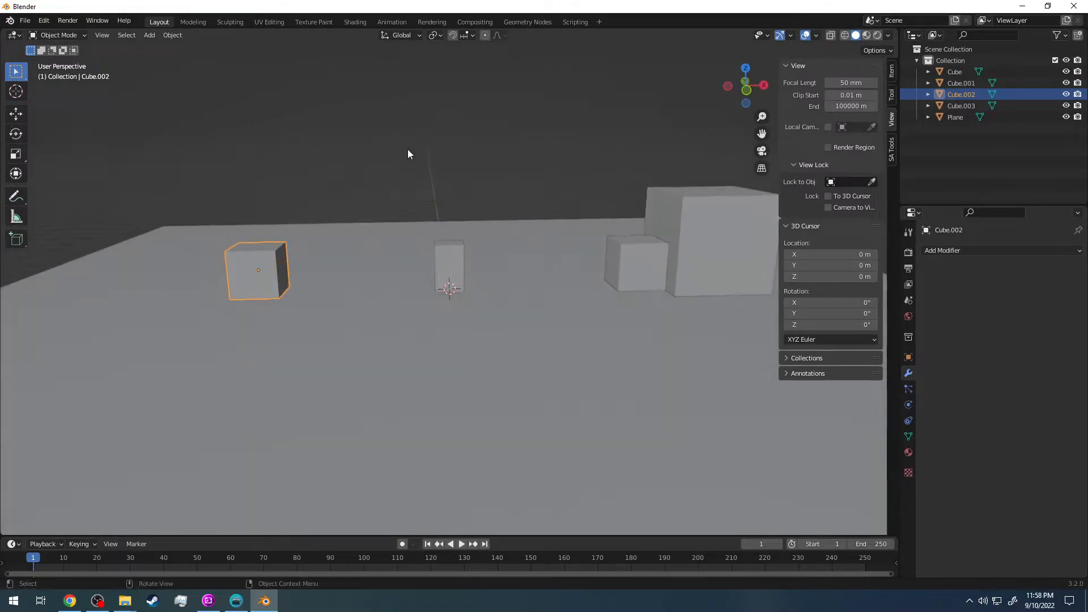
pyautogui.hotkey('ctrl', 'c')
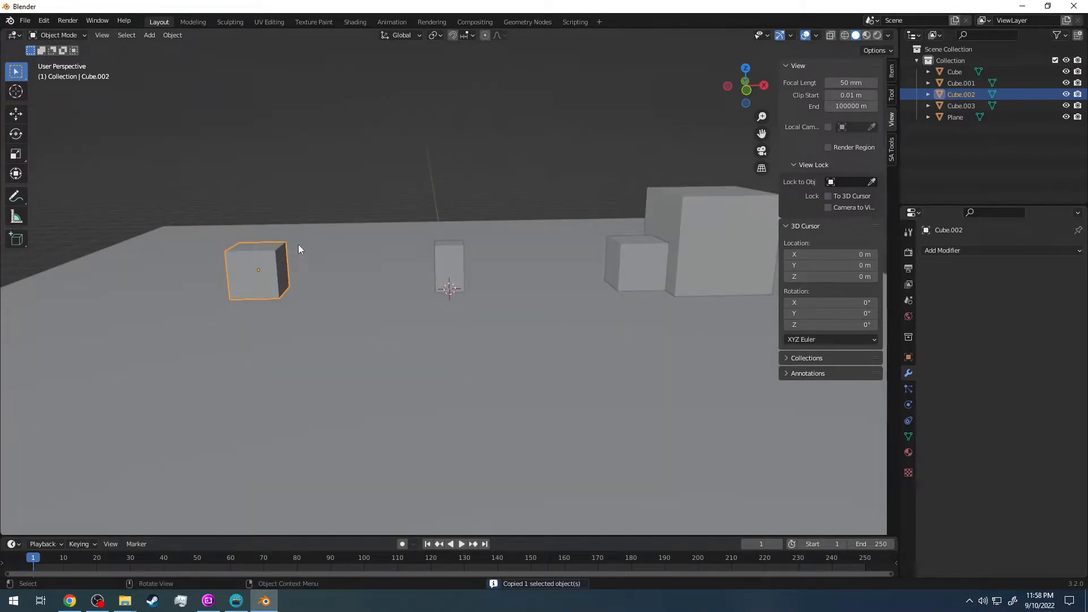
pyautogui.moveTo(278, 270); pyautogui.dragTo(250, 267, button='middle')
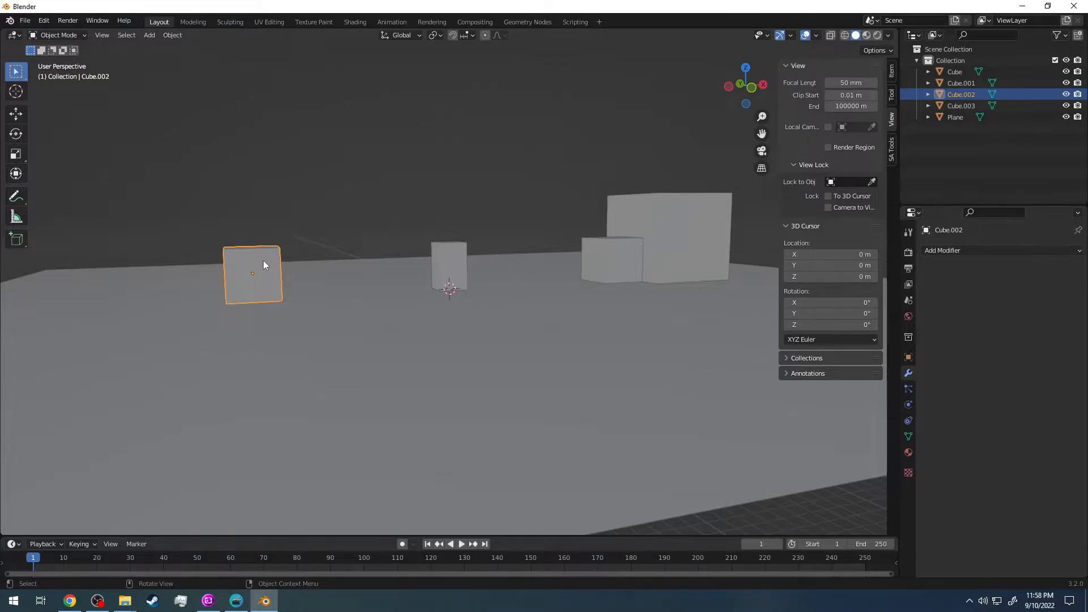
pyautogui.hotkey('ctrl', 'v')
pyautogui.moveTo(271, 212); pyautogui.dragTo(244, 187, button='middle')
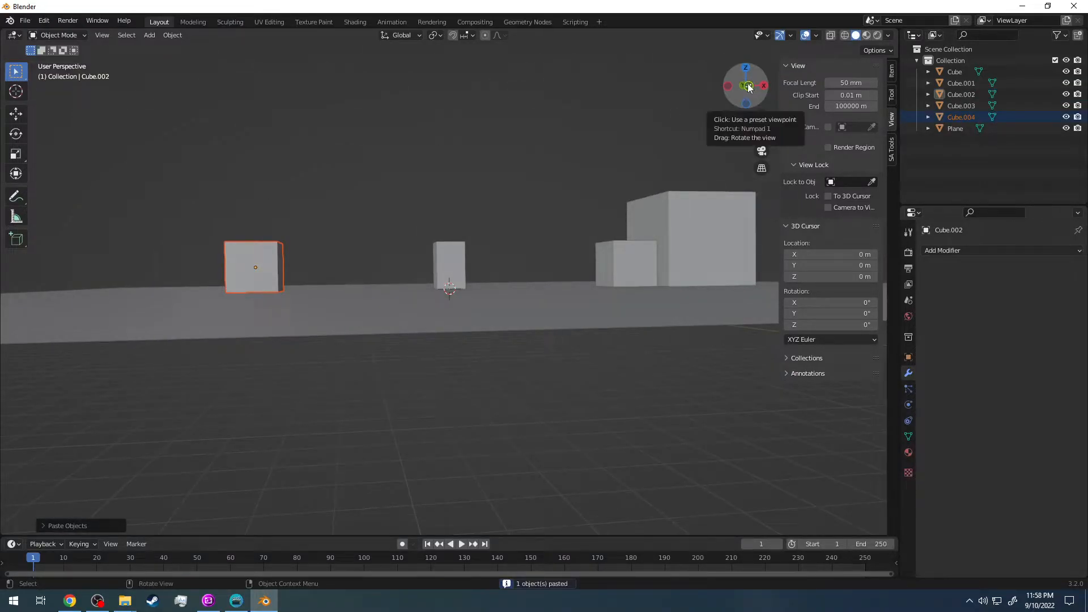
# In front orthographic view, rotate the pasted cube freehand by about 43° around its centre.
pyautogui.click(747, 86)
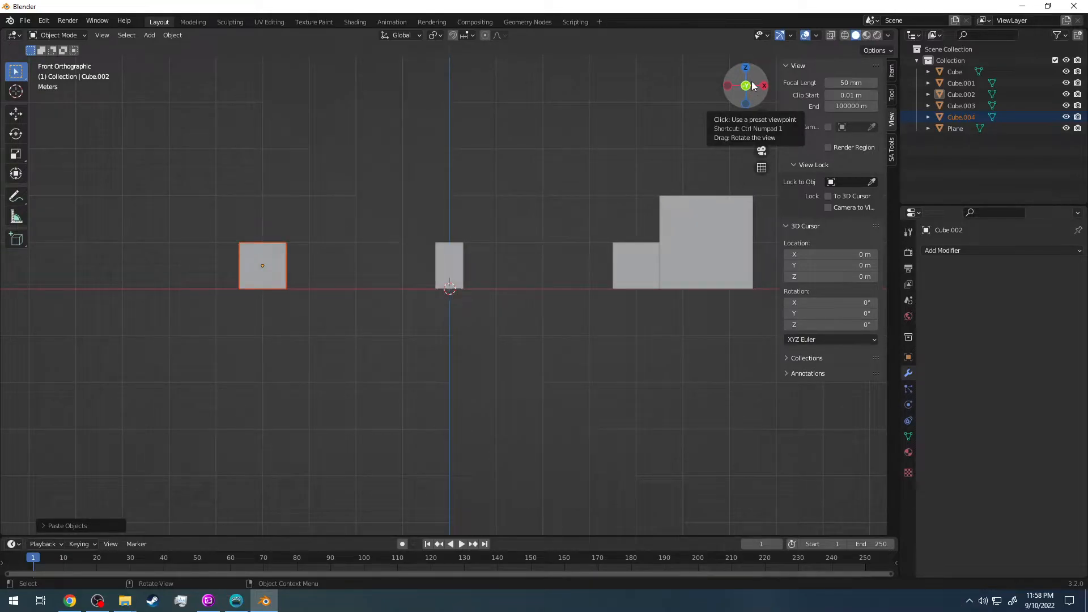
pyautogui.scroll(7, 276, 232)
pyautogui.scroll(-5, 276, 230)
pyautogui.scroll(6, 721, 83)
pyautogui.scroll(-4, 321, 211)
pyautogui.scroll(3, 298, 218)
pyautogui.keyDown('shift'); pyautogui.moveTo(293, 222); pyautogui.dragTo(515, 217, button='middle'); pyautogui.keyUp('shift')
pyautogui.scroll(-1, 506, 217)
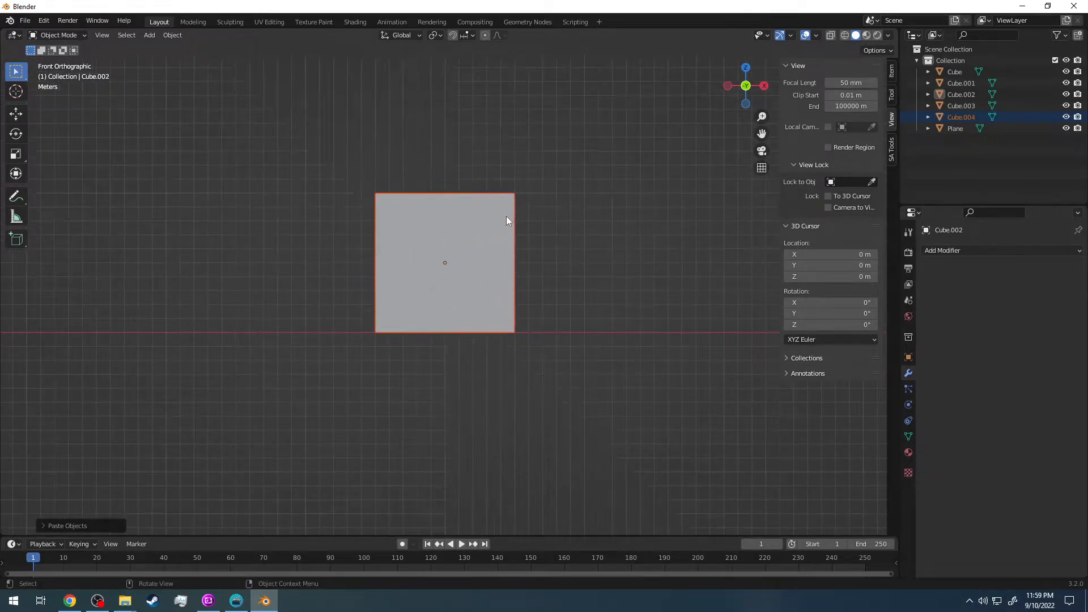
pyautogui.scroll(-1, 492, 219)
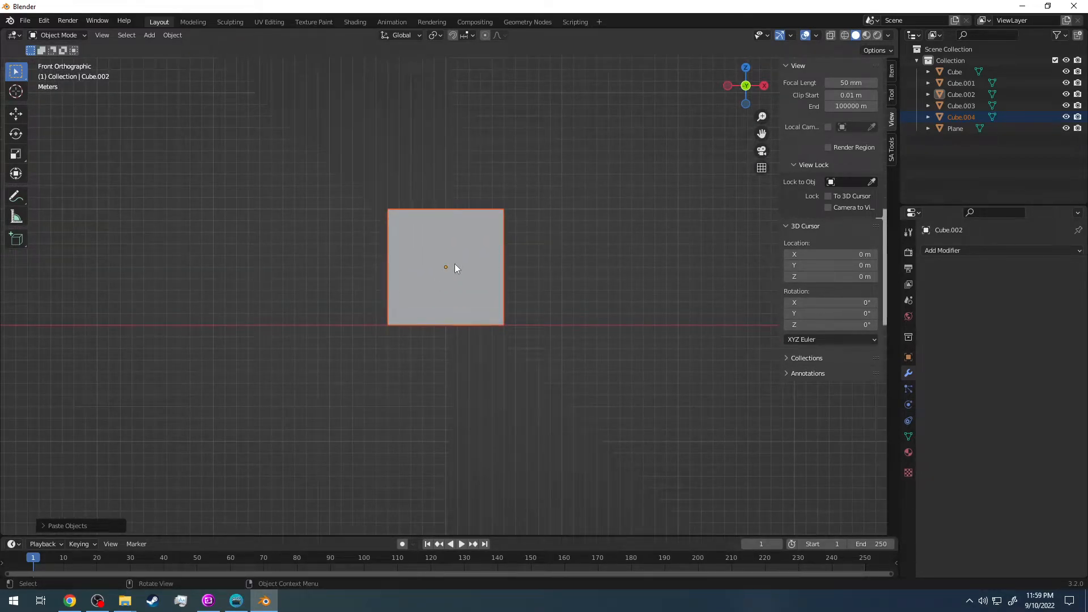
pyautogui.keyDown('shift'); pyautogui.moveTo(469, 241); pyautogui.dragTo(556, 278, button='middle'); pyautogui.keyUp('shift')
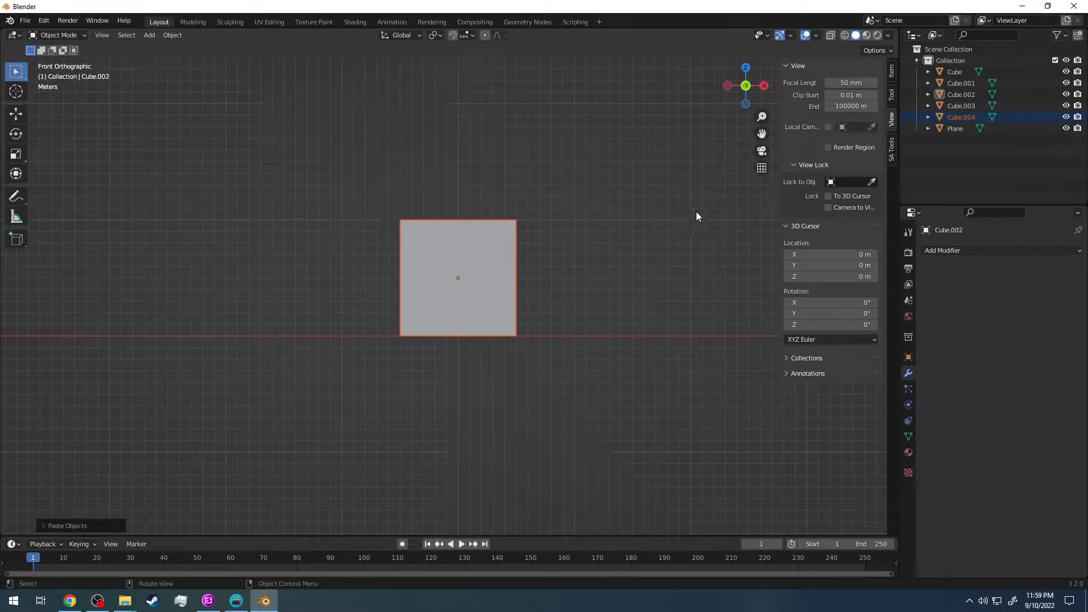
pyautogui.press('g')
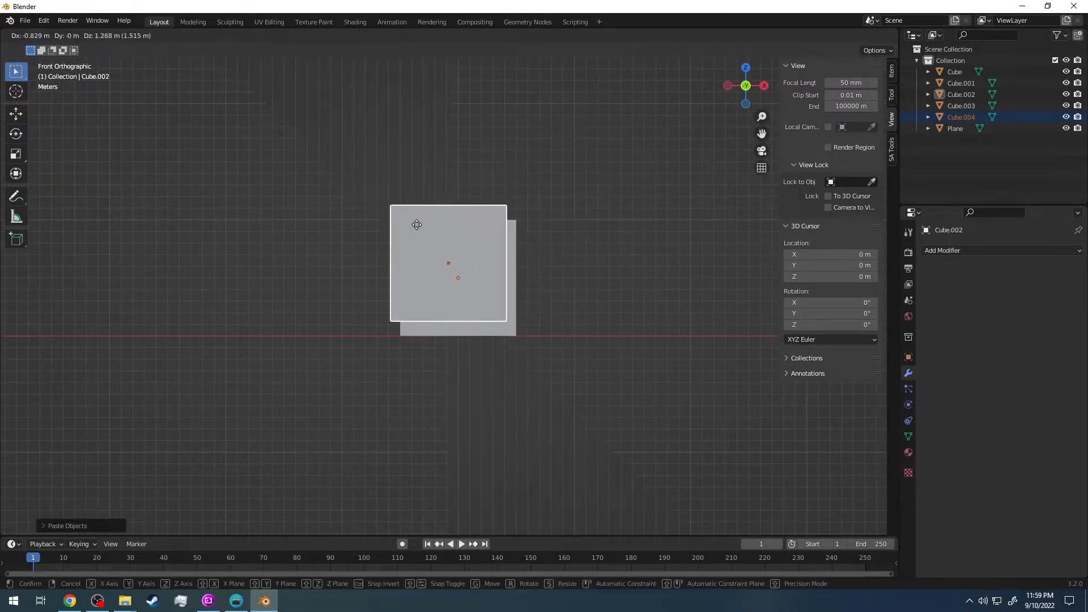
pyautogui.rightClick(579, 272)
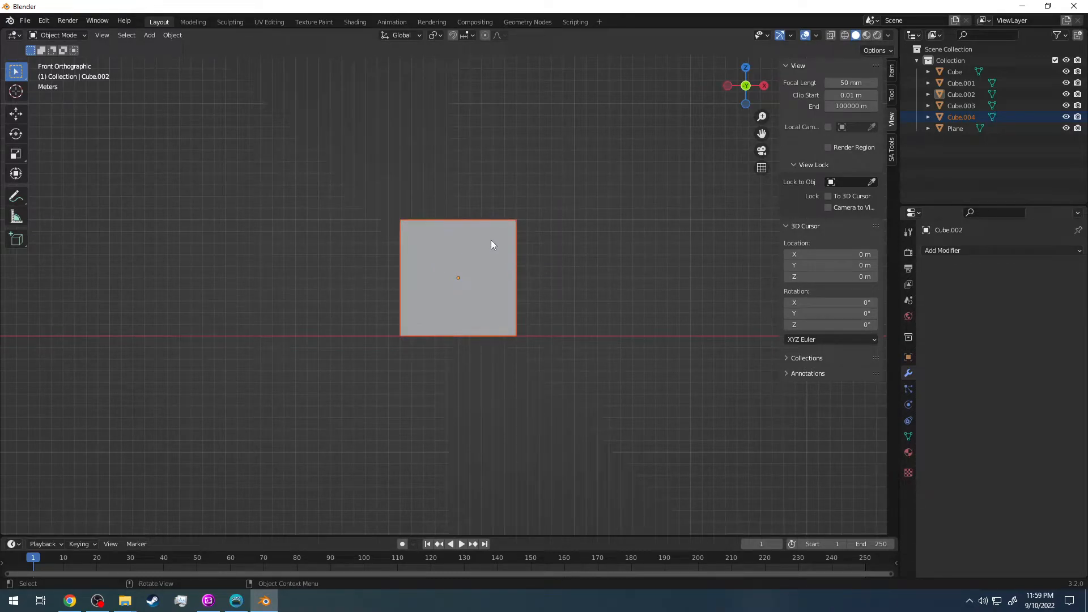
pyautogui.press('r')
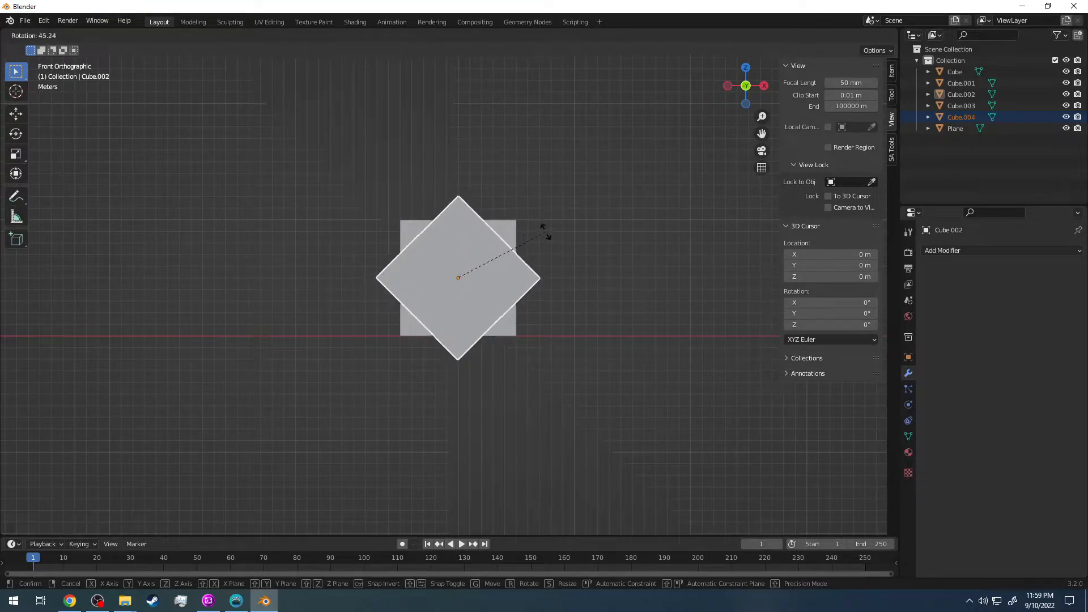
pyautogui.click(543, 232)
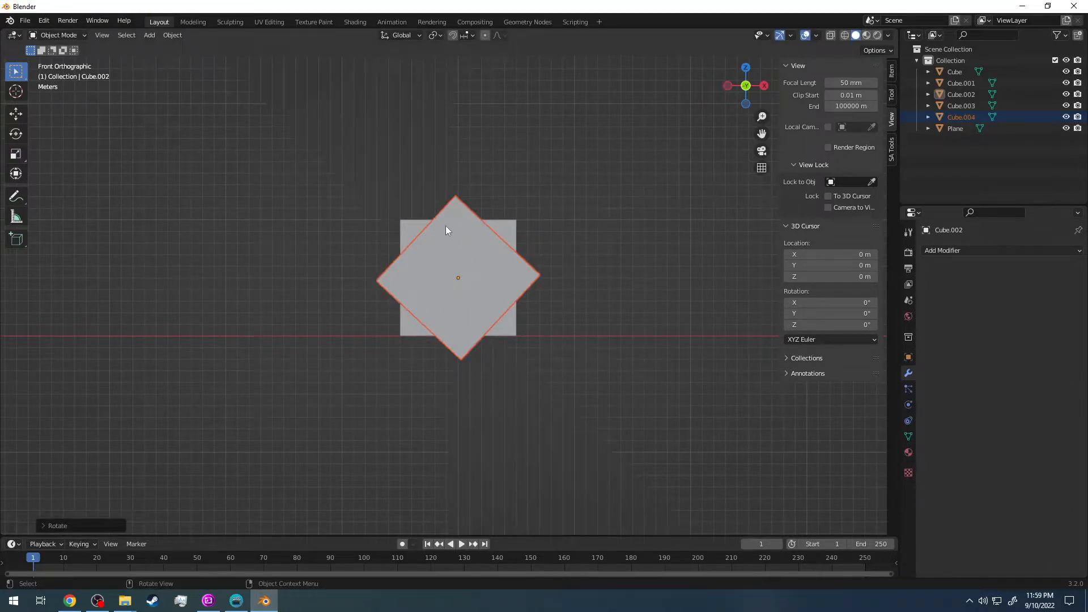
# Select the rotated duplicate and set its rotation to X 0°, Y 45° and Z 0°.
pyautogui.click(909, 357)
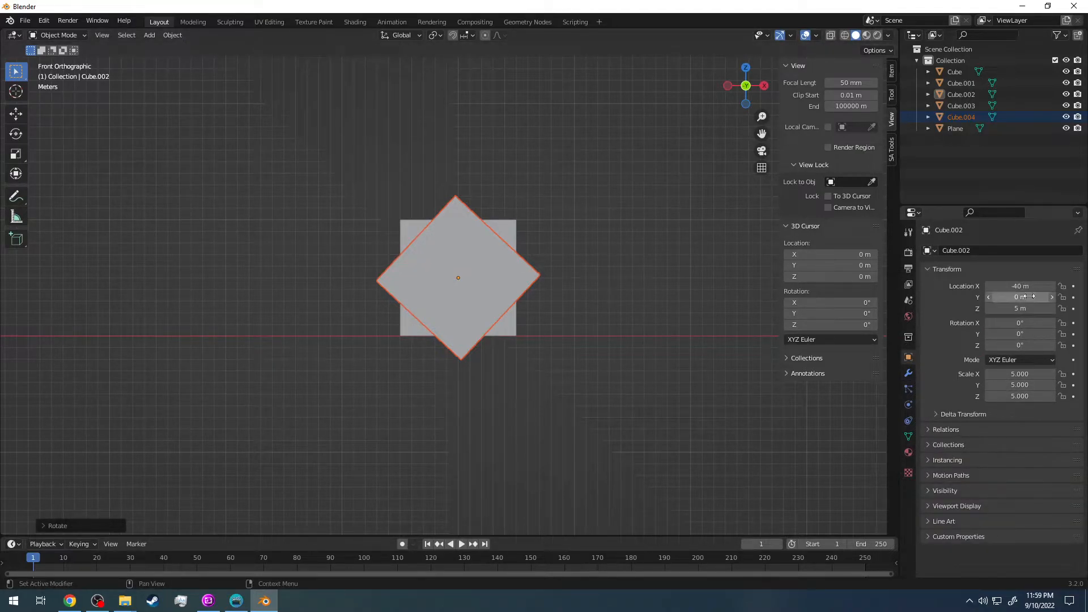
pyautogui.click(528, 277)
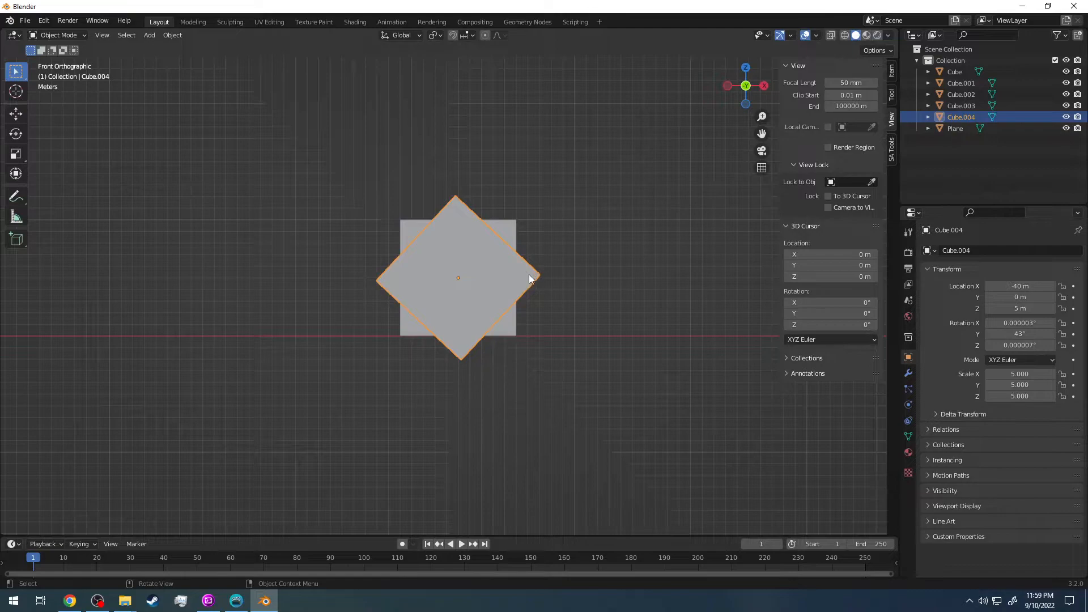
pyautogui.click(1019, 334)
pyautogui.write('45')
pyautogui.press('Return')
pyautogui.click(1041, 324)
pyautogui.write('0')
pyautogui.press('Return')
pyautogui.click(1038, 345)
pyautogui.write('0')
pyautogui.press('Return')
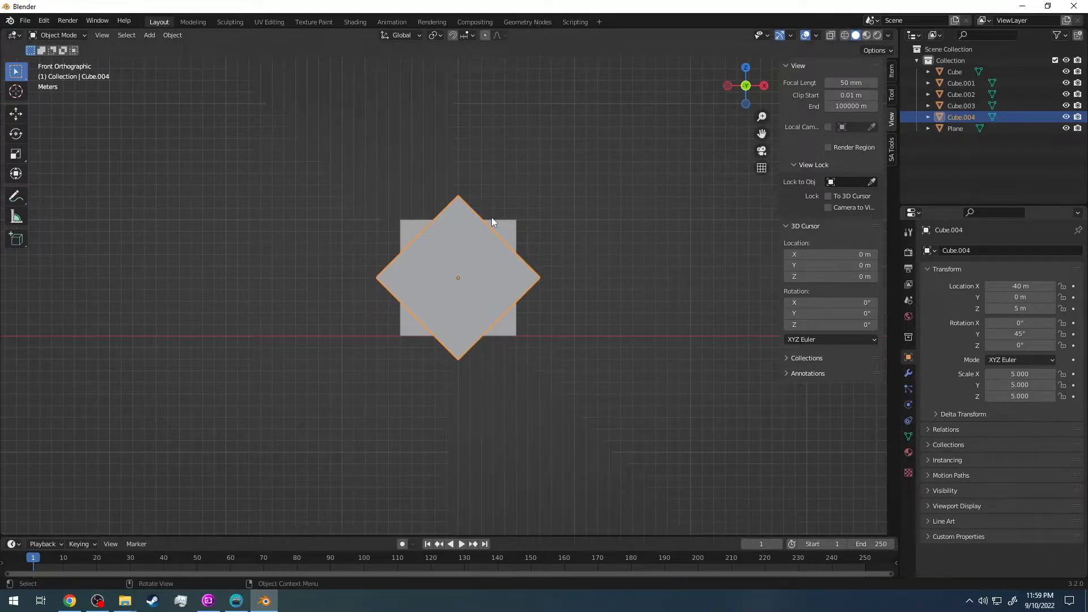
# Move the rotated cube in front view to about X -36.5 m and Z 7 m, overlapping the upright cube.
pyautogui.moveTo(430, 295); pyautogui.dragTo(536, 273)
pyautogui.click(451, 301)
pyautogui.press('g')
pyautogui.click(478, 200)
pyautogui.moveTo(479, 196); pyautogui.dragTo(574, 249, button='middle')
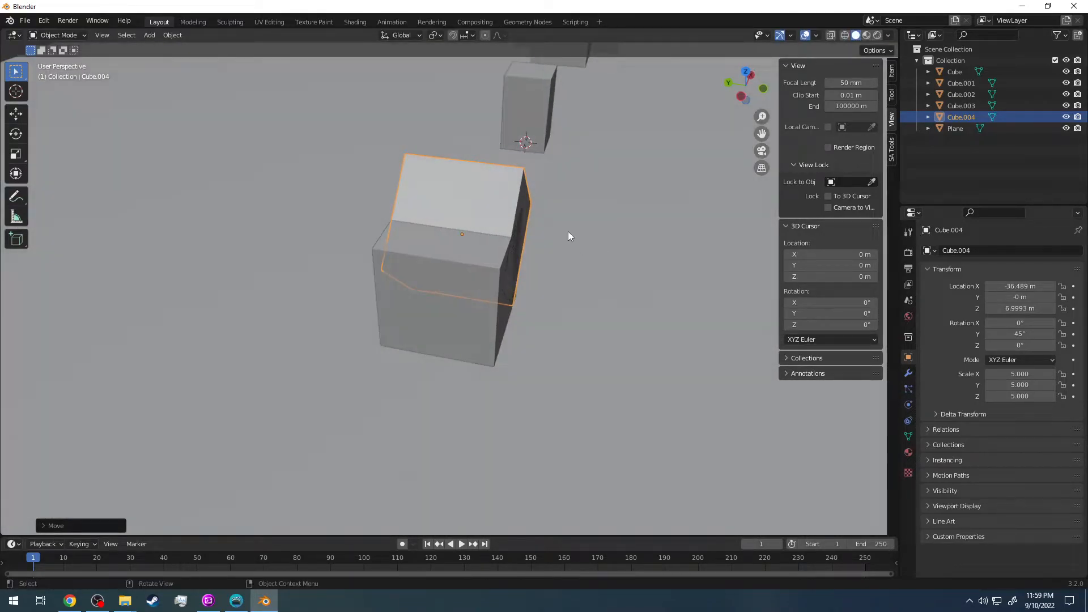
# Try positioning the rotated cube over the upright cube with free moves from several perspective angles.
pyautogui.scroll(-3, 567, 233)
pyautogui.press('g')
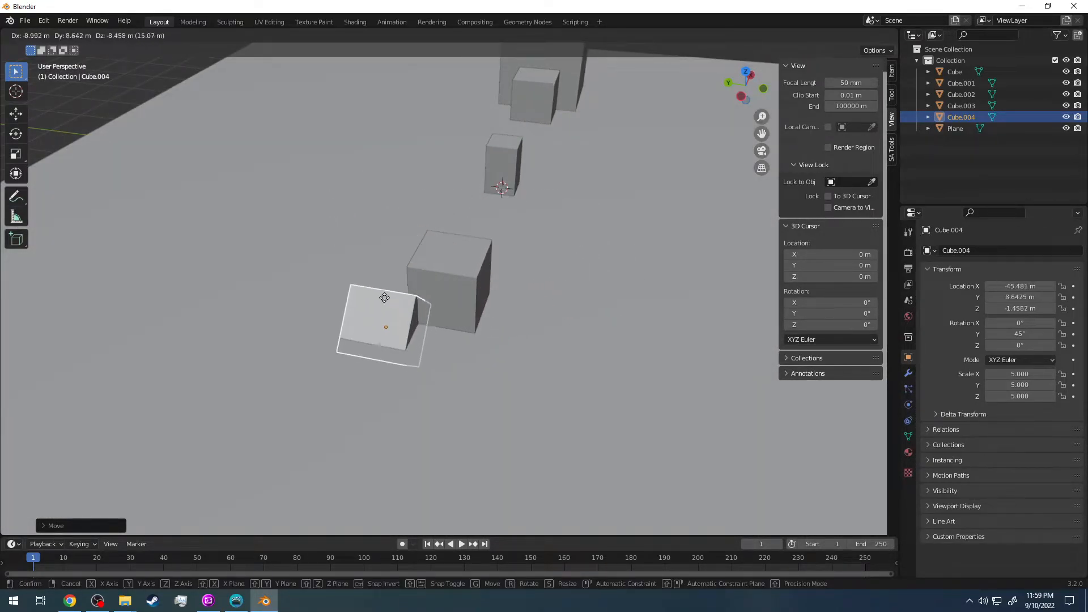
pyautogui.click(413, 251)
pyautogui.moveTo(413, 254); pyautogui.dragTo(367, 222, button='middle')
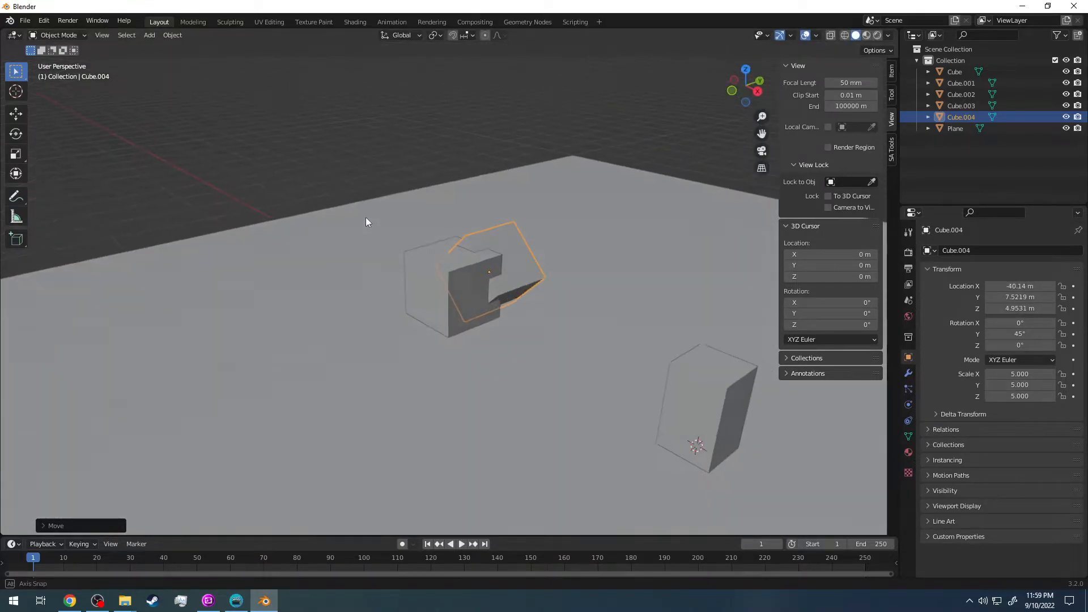
pyautogui.press('g')
pyautogui.click(422, 249)
pyautogui.moveTo(502, 207); pyautogui.dragTo(430, 222, button='middle')
pyautogui.press('g')
pyautogui.click(411, 201)
pyautogui.moveTo(356, 213); pyautogui.dragTo(674, 230, button='middle')
pyautogui.press('g')
pyautogui.click(586, 213)
pyautogui.press('g')
pyautogui.click(447, 312)
pyautogui.moveTo(580, 250); pyautogui.dragTo(379, 246, button='middle')
pyautogui.press('g')
pyautogui.click(420, 229)
# Undo the free moves of the rotated cube made in perspective view.
pyautogui.hotkey('ctrl', 'z')
pyautogui.hotkey('ctrl', 'z')
pyautogui.hotkey('ctrl', 'z')
pyautogui.hotkey('ctrl', 'z')
pyautogui.hotkey('ctrl', 'z')
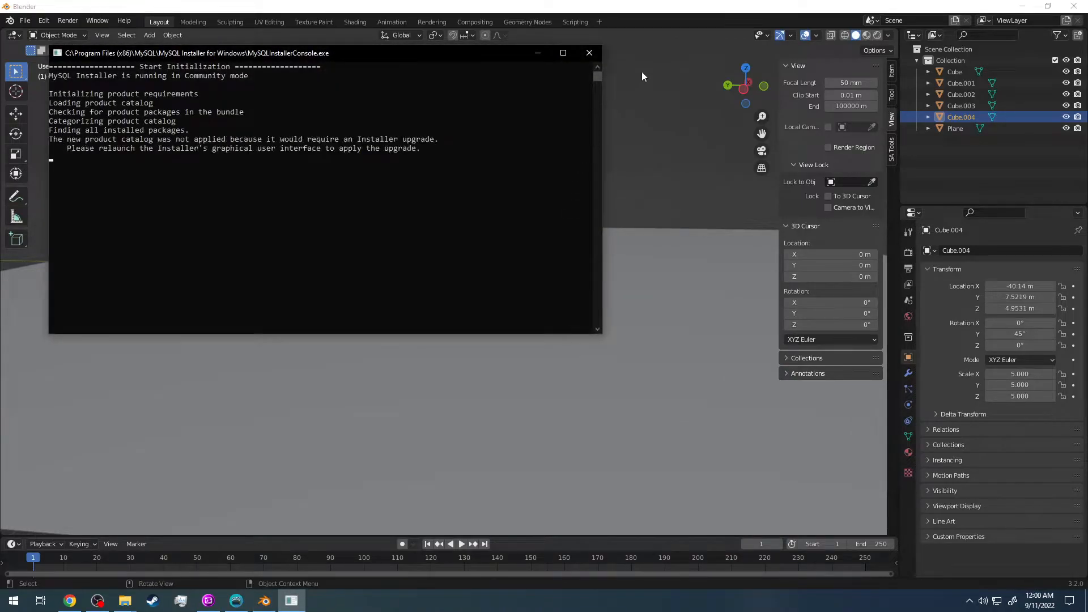
pyautogui.hotkey('ctrl', 'z')
# Raise the rotated cube in front view to about X -37.4 m and Z 9 m.
pyautogui.moveTo(625, 70); pyautogui.dragTo(520, 225, button='middle')
pyautogui.click(735, 89)
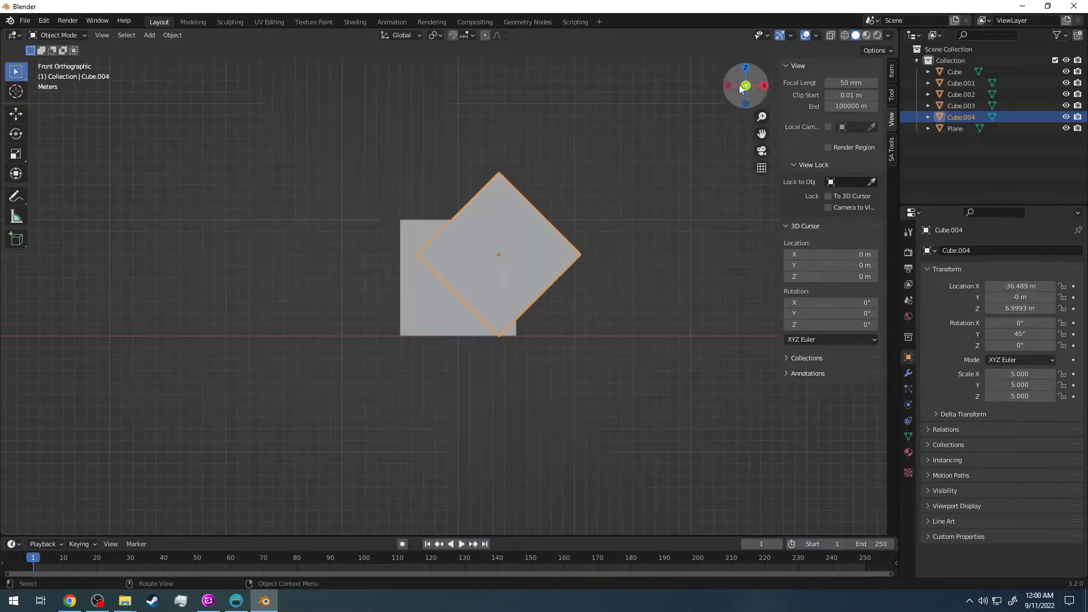
pyautogui.press('g')
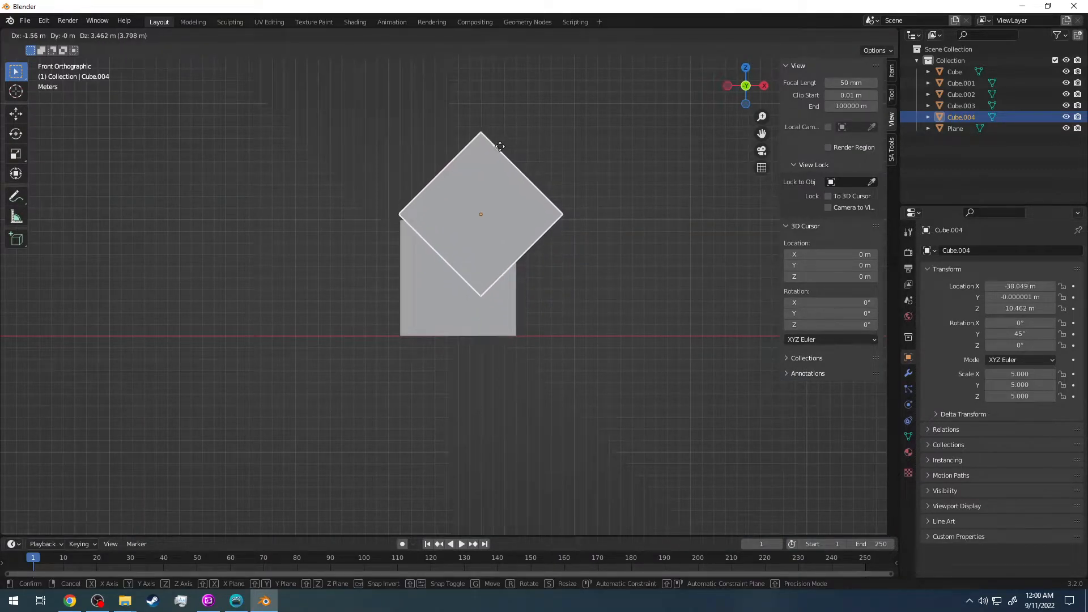
pyautogui.click(510, 167)
pyautogui.moveTo(485, 224)
pyautogui.mouseDown(button='middle')
pyautogui.moveTo(492, 235)
pyautogui.moveTo(498, 227)
pyautogui.mouseUp(button='middle')
pyautogui.click(746, 89)
# Enlarge the rotated cube to a scale of about 8.7 and move it to about X -33.4 m, Z 10.4 m.
pyautogui.press('s')
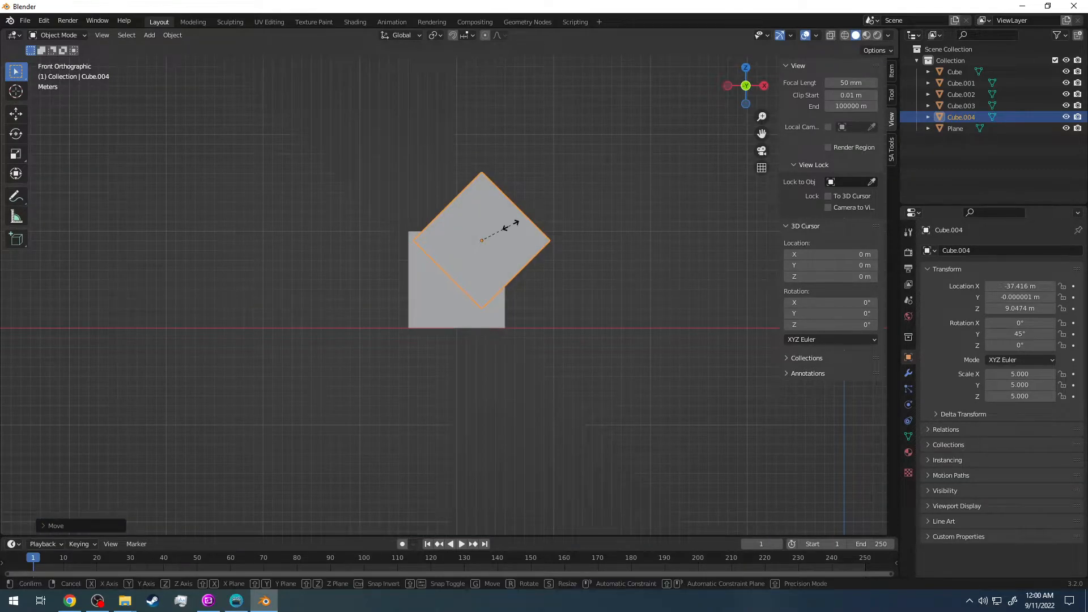
pyautogui.click(526, 226)
pyautogui.press('g')
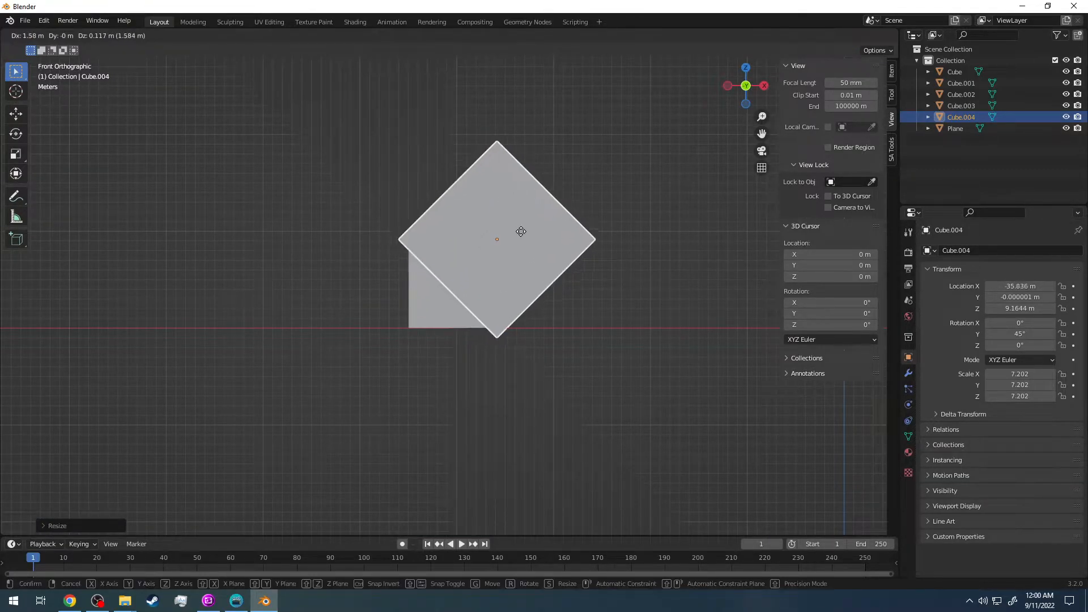
pyautogui.click(522, 222)
pyautogui.press('s')
pyautogui.click(511, 226)
pyautogui.press('g')
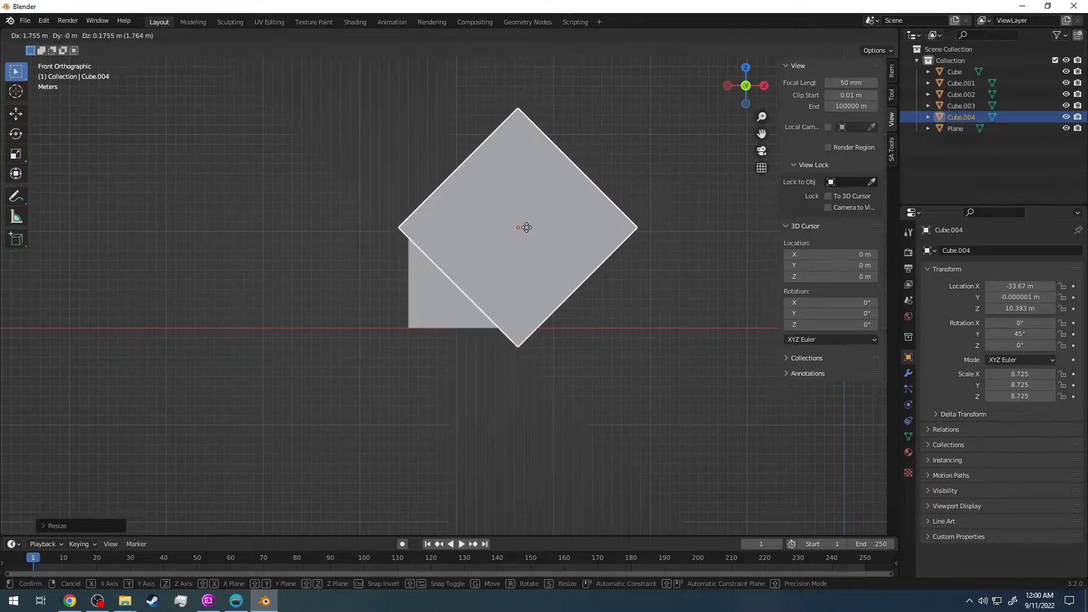
pyautogui.click(521, 227)
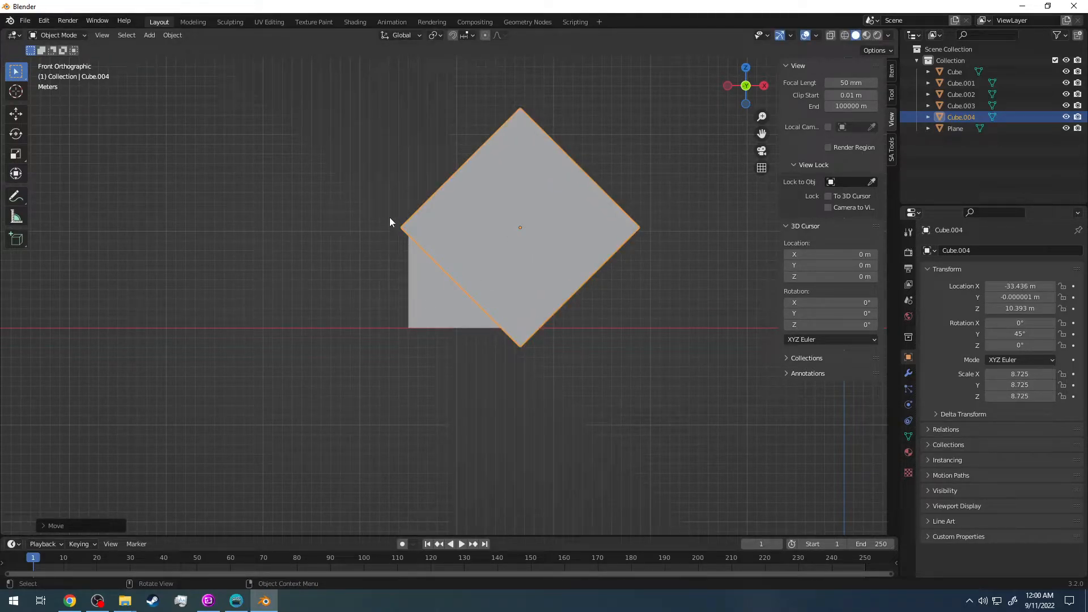
# Nudge the enlarged rotated cube to about X -33.9 m and Z 10.4 m so its edge crosses the upright cube diagonally.
pyautogui.press('g')
pyautogui.click(453, 226)
pyautogui.press('g')
pyautogui.click(452, 234)
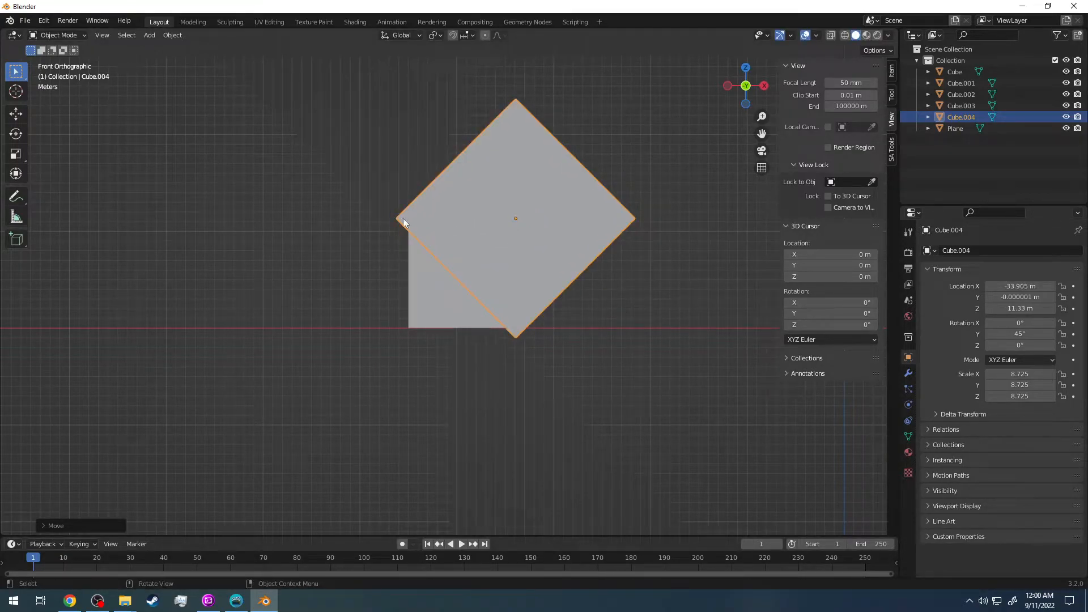
pyautogui.press('g')
pyautogui.click(464, 251)
pyautogui.press('g')
pyautogui.click(456, 254)
pyautogui.click(414, 255)
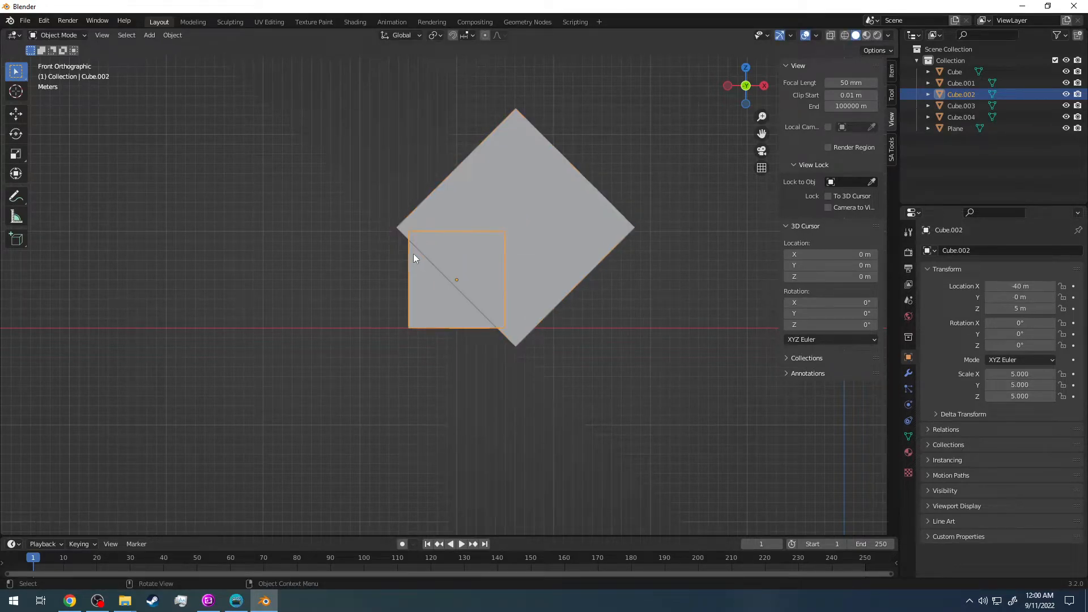
pyautogui.click(423, 250)
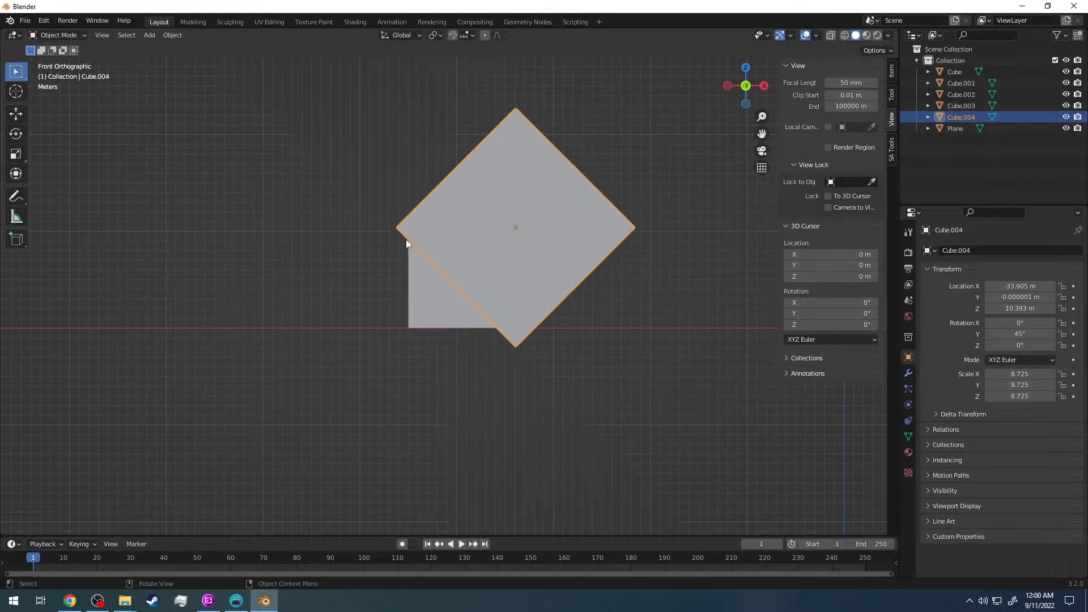
# Shift the rotated cube in front view to about X -34.3 m and Z 10.4 m.
pyautogui.press('g')
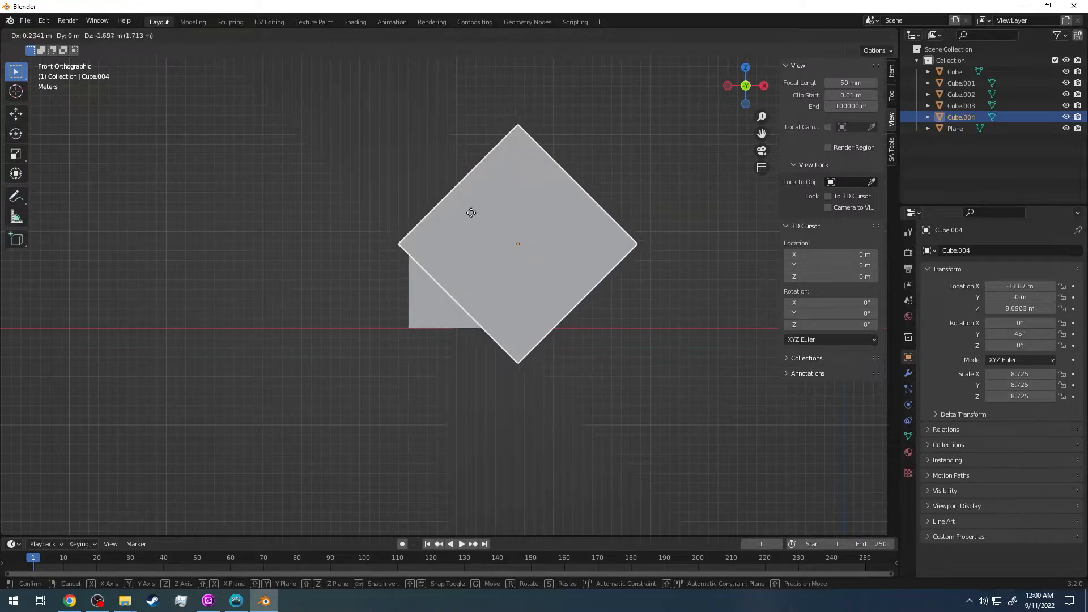
pyautogui.click(474, 221)
pyautogui.hotkey('ctrl', 'z')
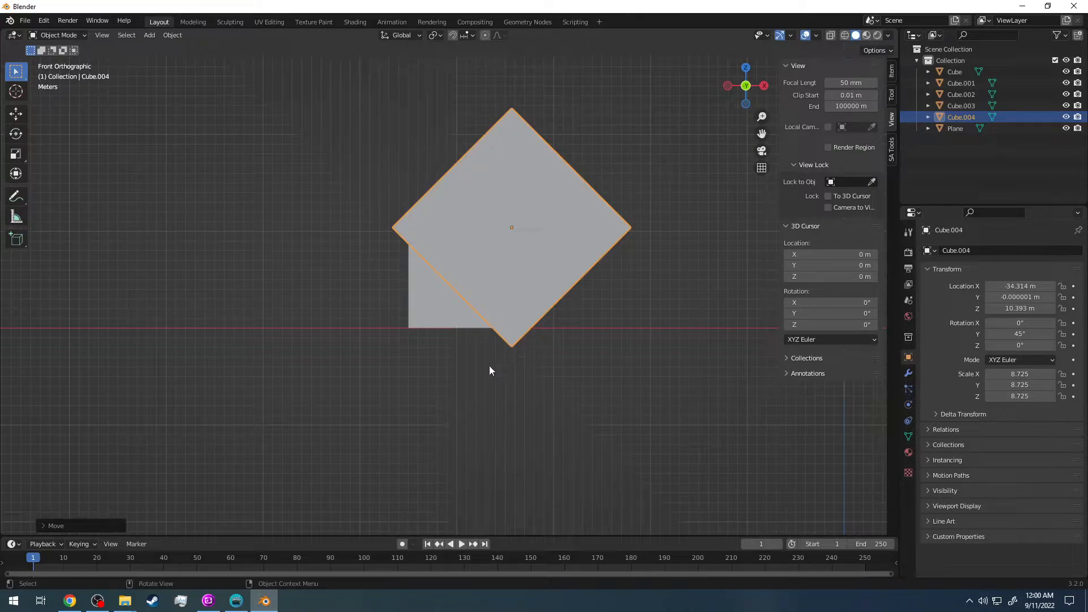
# Reposition the rotated cube to about X -33.9 m and Z 10.9 m, checking its overlap with the upright cube.
pyautogui.click(458, 321)
pyautogui.click(527, 267)
pyautogui.click(454, 294)
pyautogui.click(563, 192)
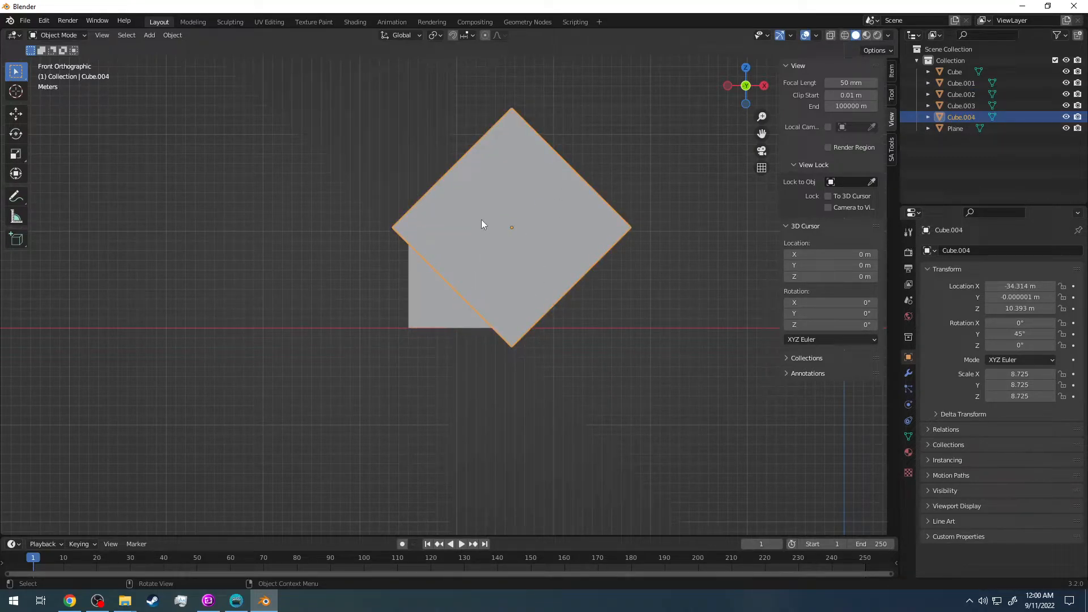
pyautogui.click(429, 306)
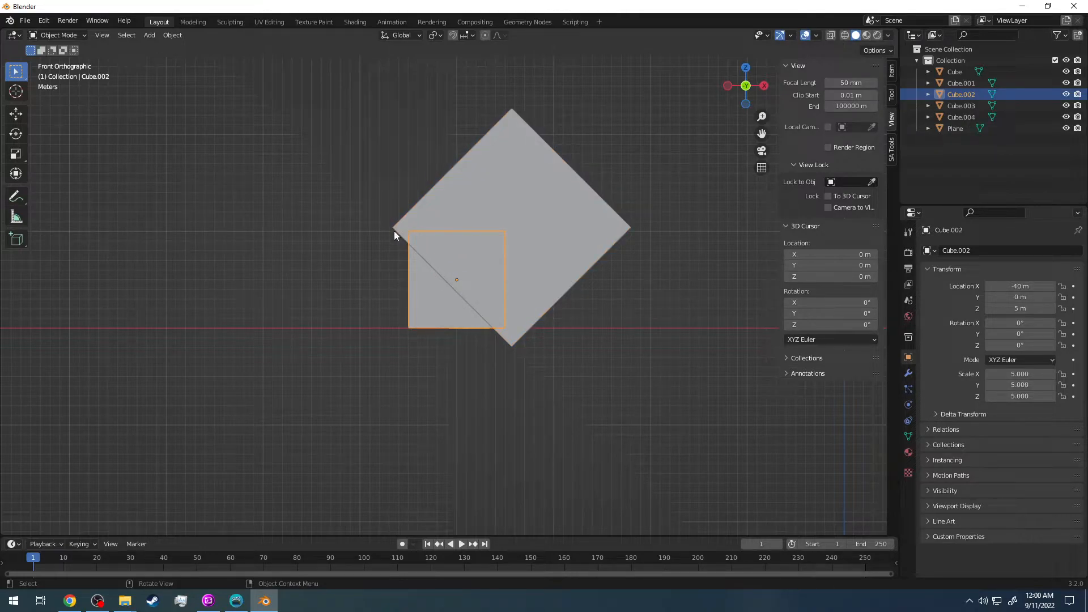
pyautogui.click(481, 334)
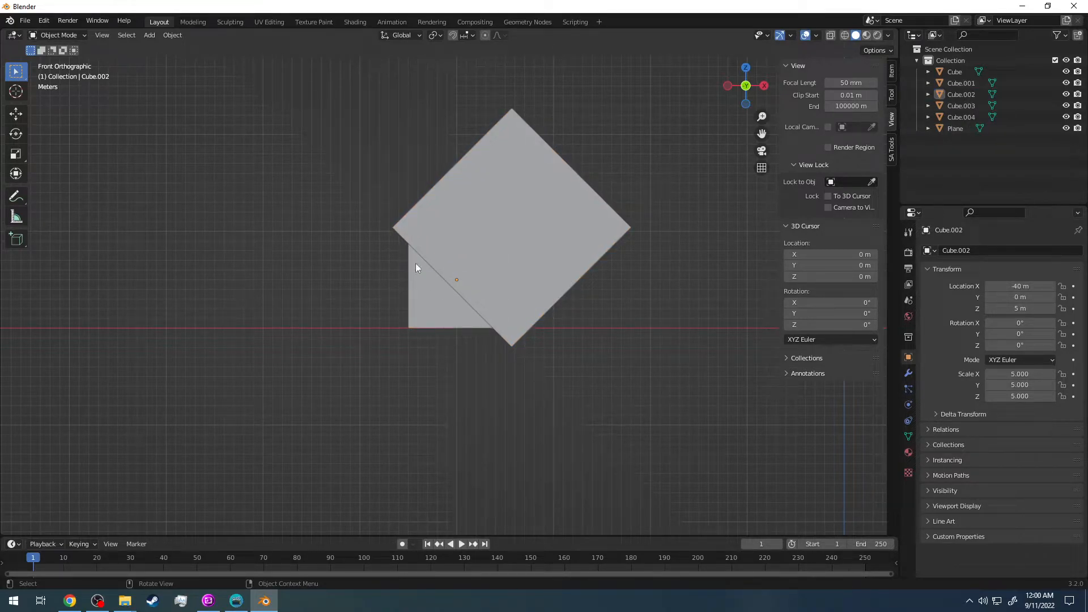
pyautogui.moveTo(518, 258); pyautogui.dragTo(472, 262)
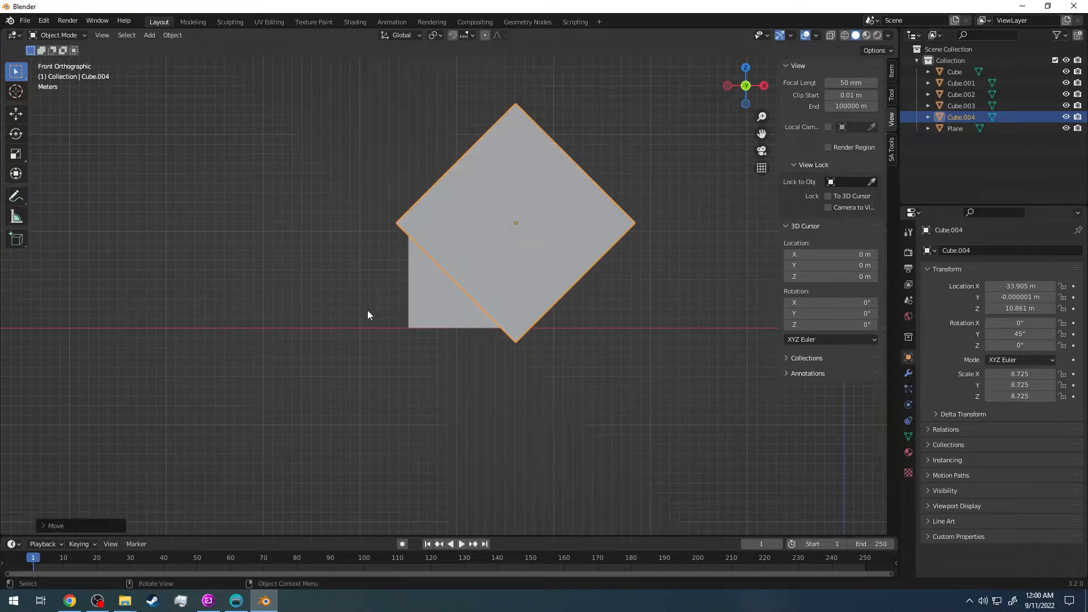
# Rotate the cutter cube to about 32.8° around Y and move it to about X -35.4 m, Z 10.2 m.
pyautogui.press('r')
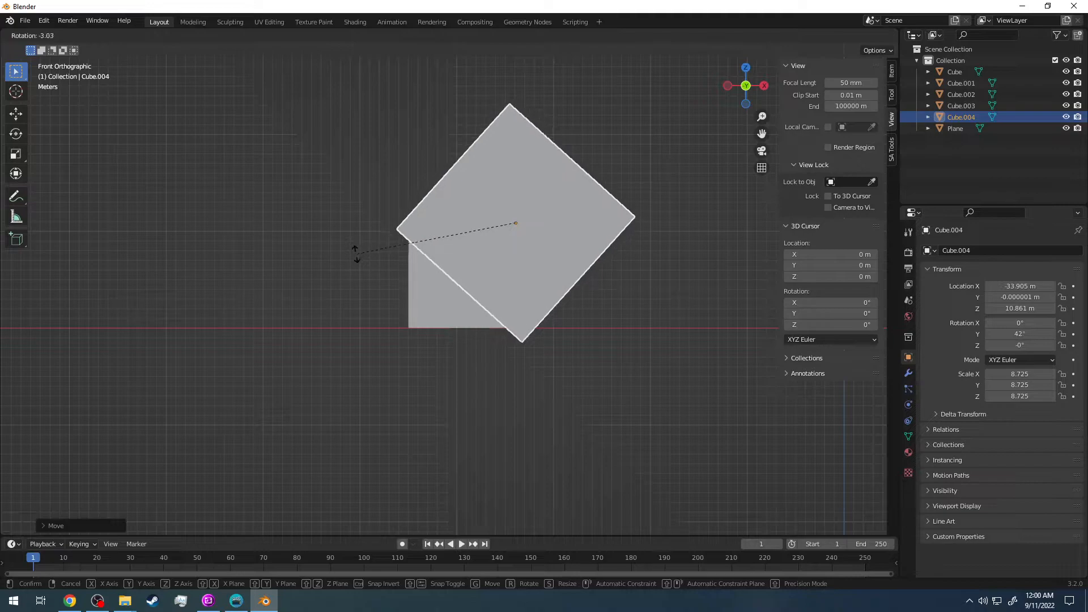
pyautogui.click(355, 281)
pyautogui.press('g')
pyautogui.click(347, 291)
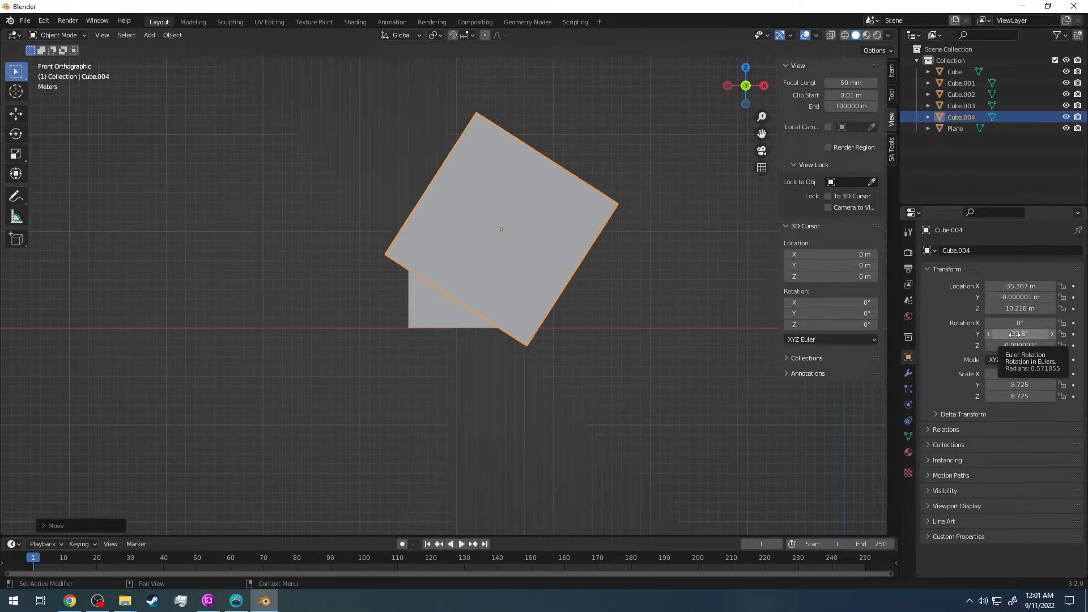
# Add a Boolean modifier to the upright cube Cube.002.
pyautogui.click(450, 307)
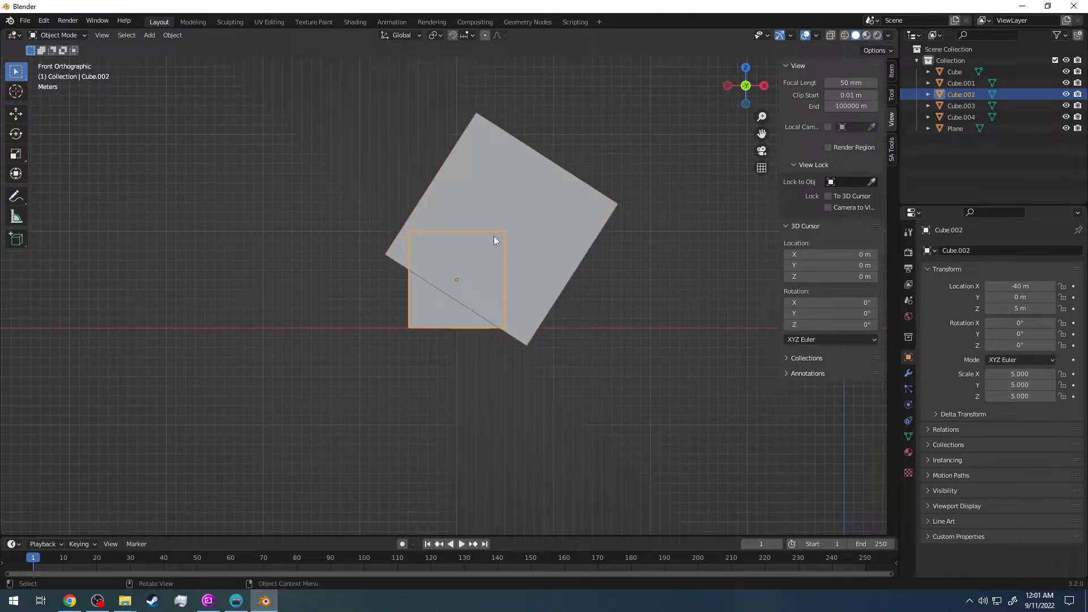
pyautogui.click(564, 178)
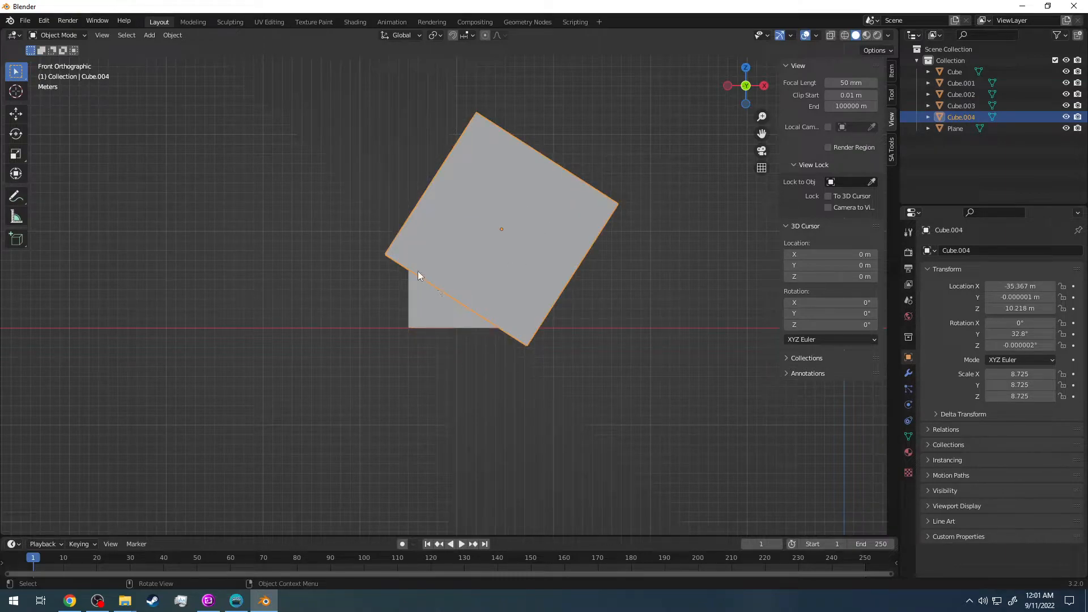
pyautogui.click(457, 323)
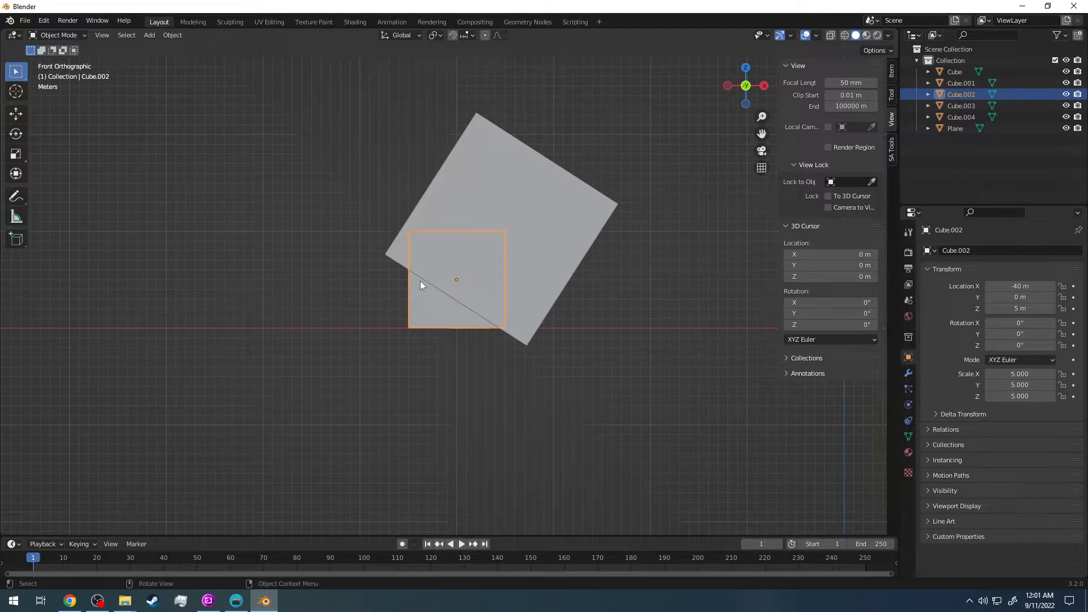
pyautogui.click(908, 374)
pyautogui.click(950, 251)
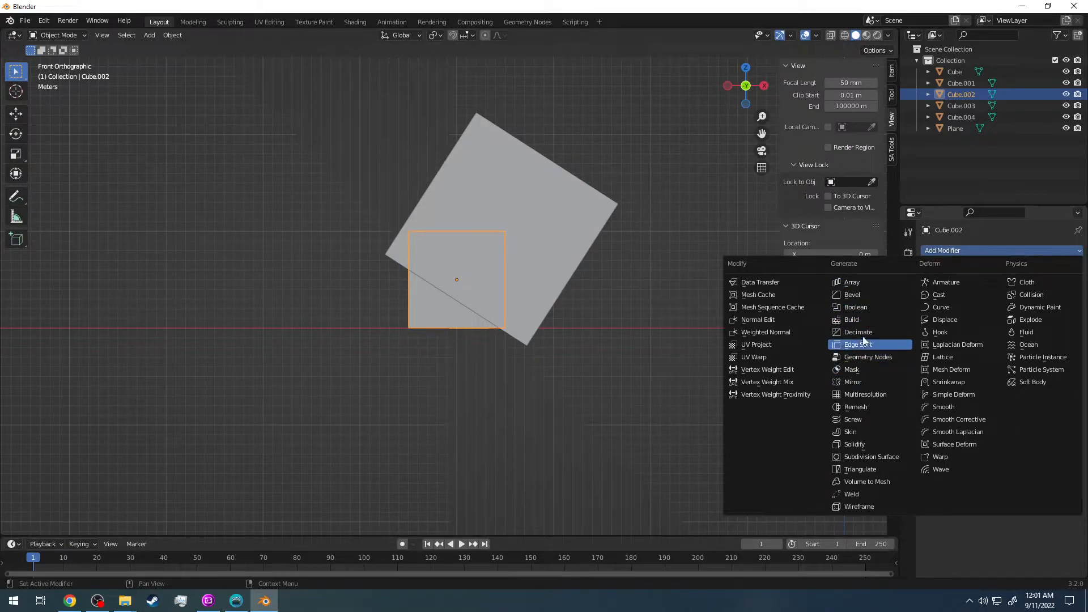
pyautogui.click(854, 308)
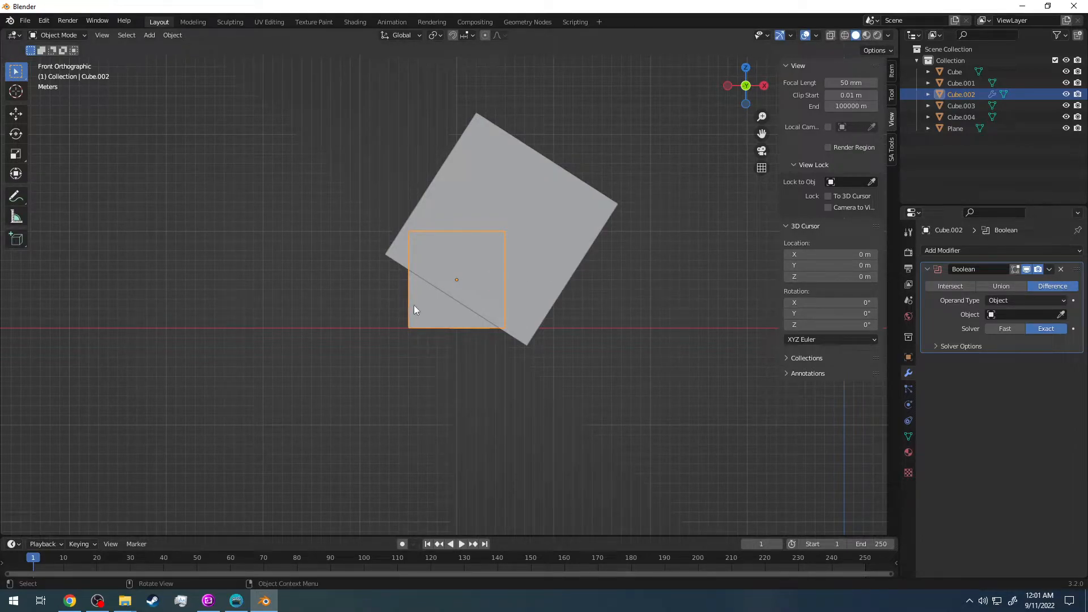
# Set the rotated cube Cube.004 as the Boolean Difference object of Cube.002 and apply the modifier.
pyautogui.click(532, 200)
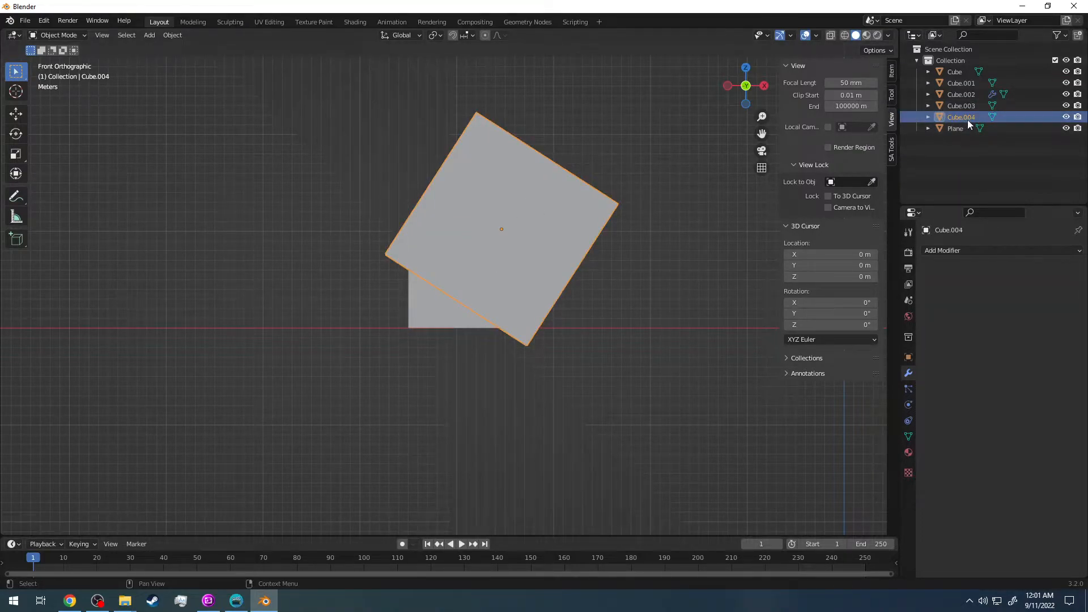
pyautogui.click(450, 312)
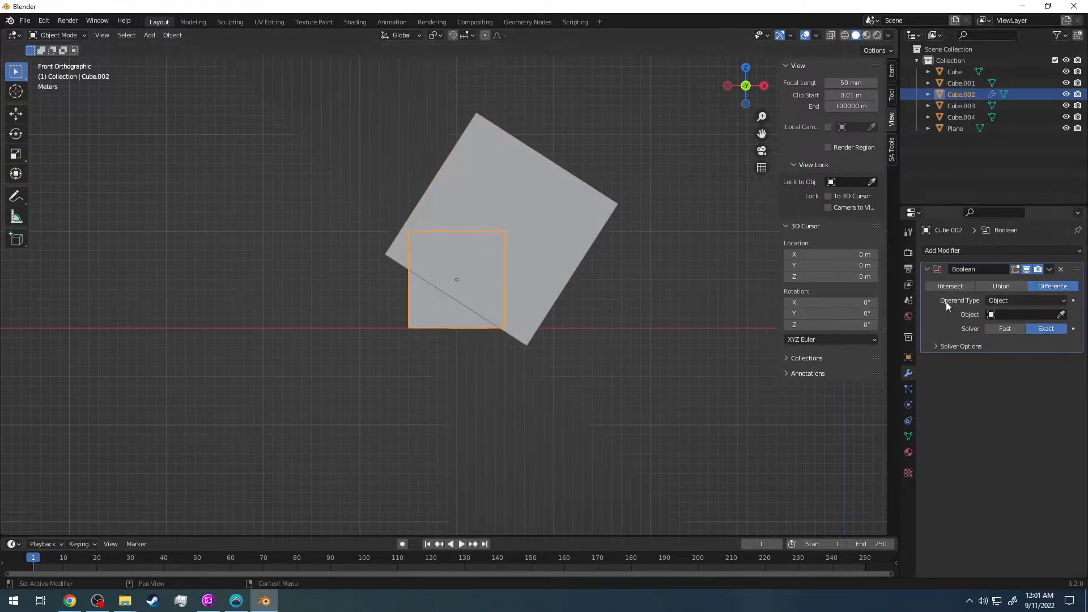
pyautogui.click(1015, 314)
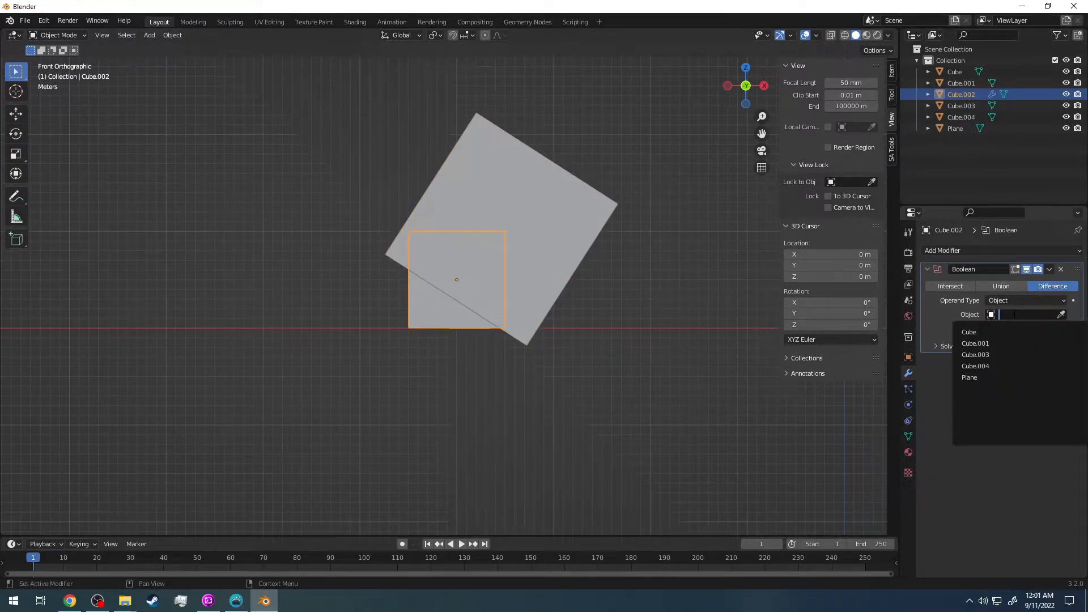
pyautogui.click(990, 365)
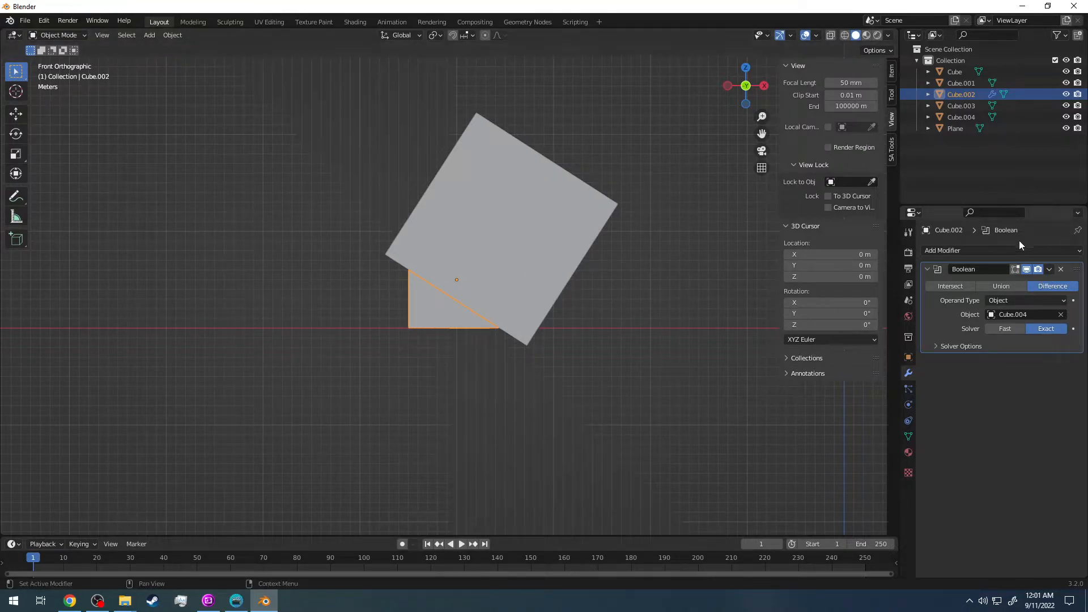
pyautogui.click(1049, 270)
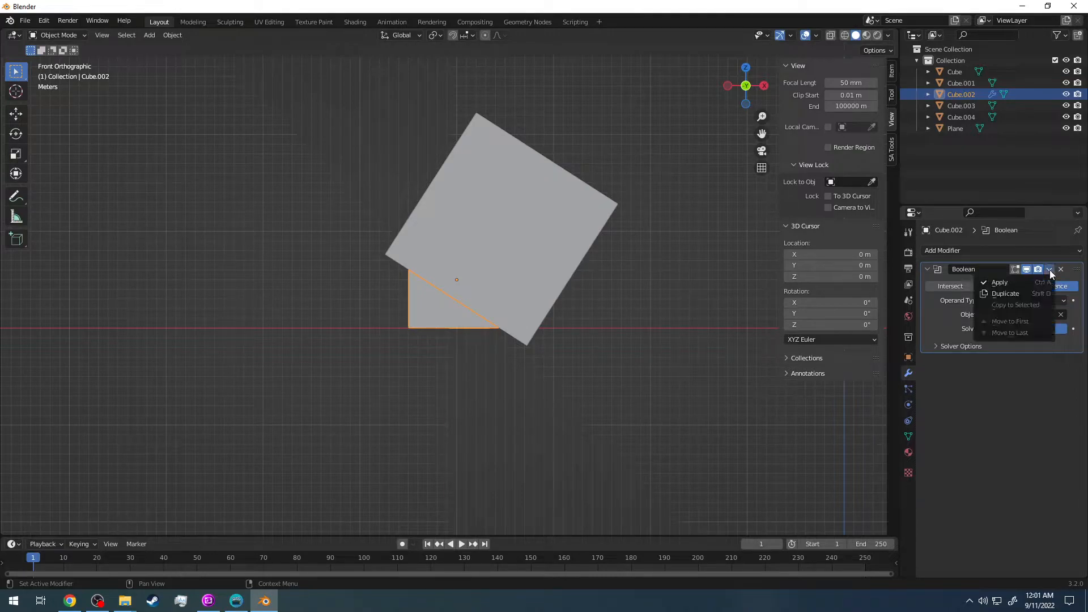
pyautogui.click(1032, 277)
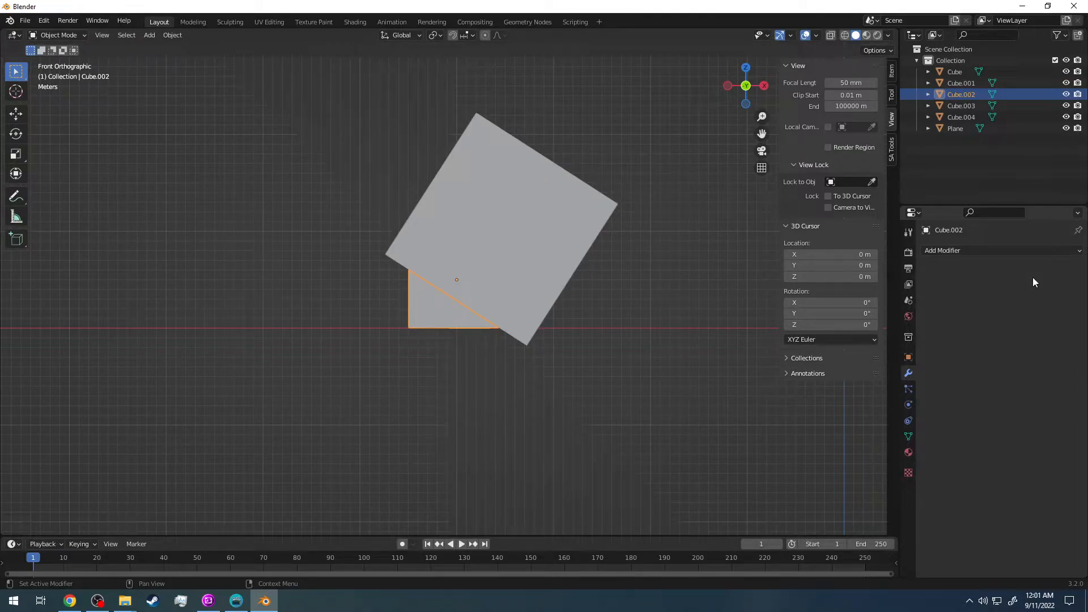
# Delete the rotated cutter cube and view the cut wedge in perspective among the other cubes.
pyautogui.click(517, 245)
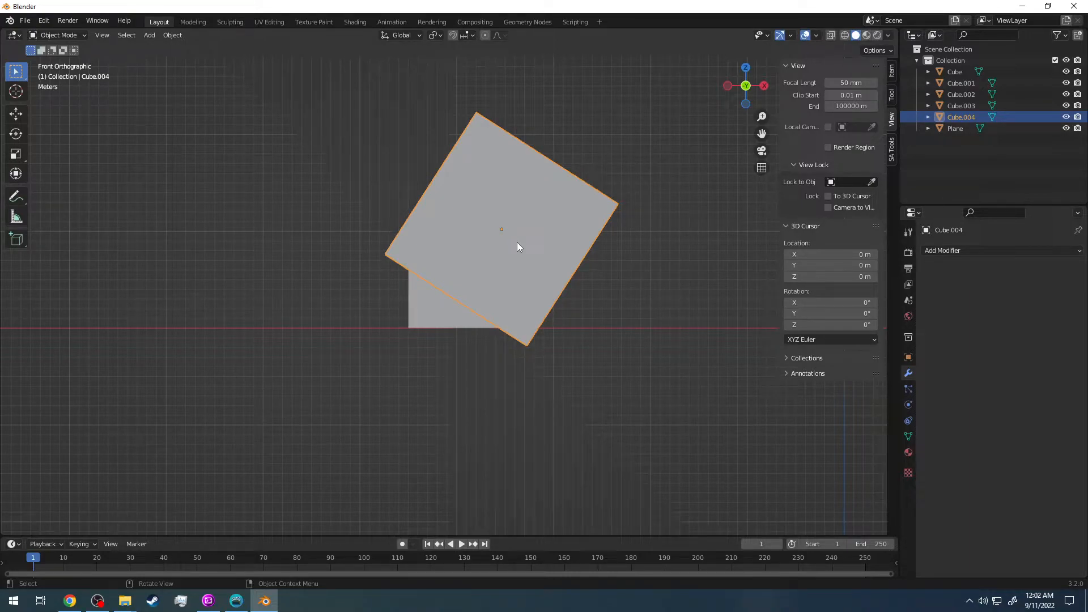
pyautogui.press('Delete')
pyautogui.moveTo(517, 243); pyautogui.dragTo(406, 245, button='middle')
pyautogui.scroll(2, 396, 253)
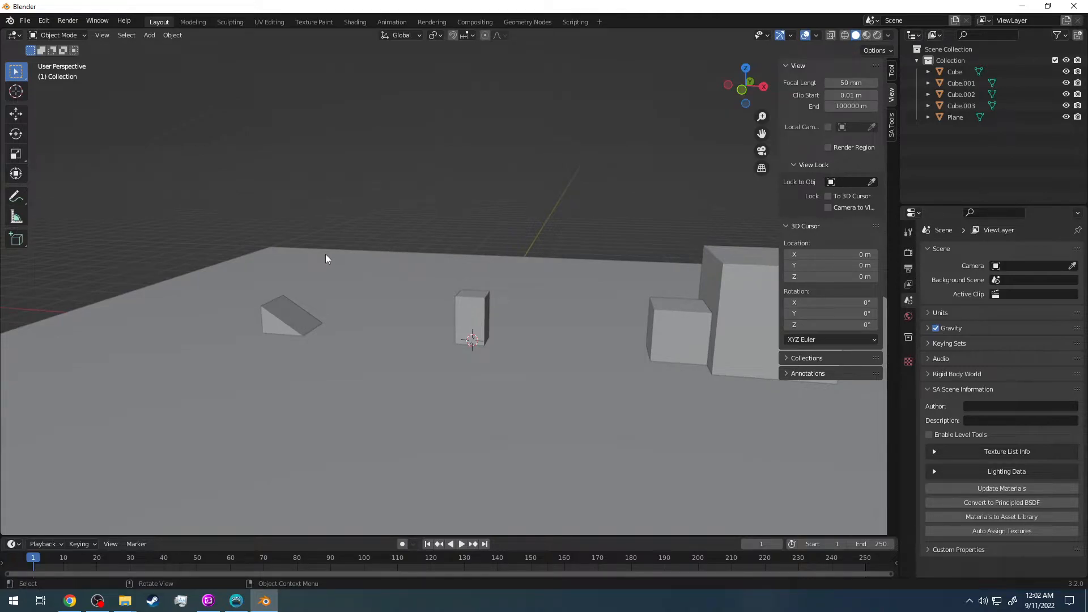
pyautogui.moveTo(288, 265)
pyautogui.mouseDown(button='middle')
pyautogui.moveTo(334, 245)
pyautogui.moveTo(332, 211)
pyautogui.moveTo(306, 256)
pyautogui.mouseUp(button='middle')
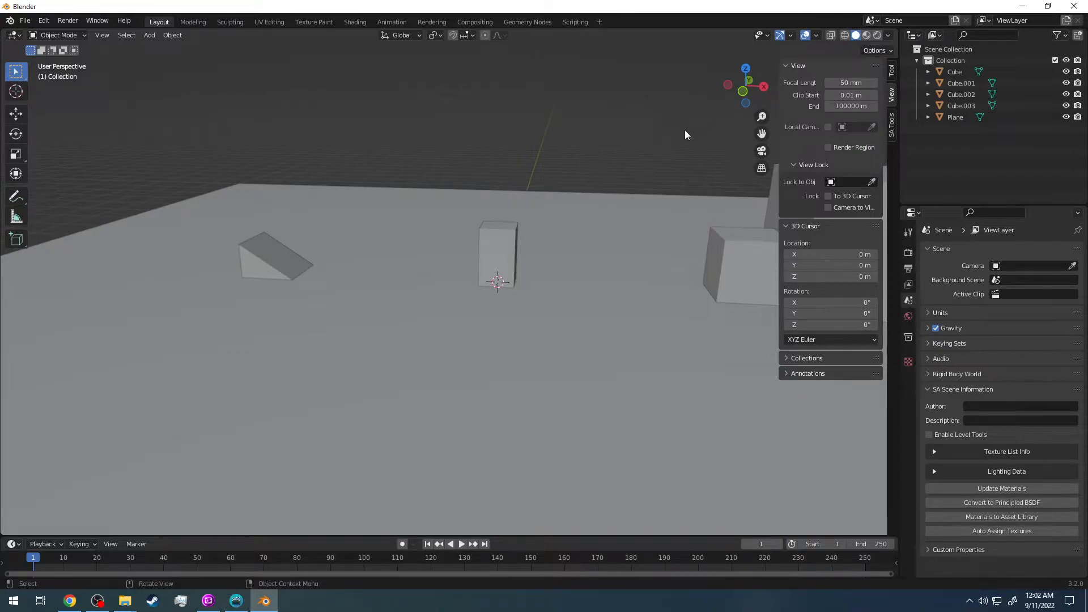
# Undo the cutter's deletion, the applied Boolean cut and the modifier's object choice, and return to front view.
pyautogui.hotkey('ctrl', 'z')
pyautogui.hotkey('ctrl', 'z')
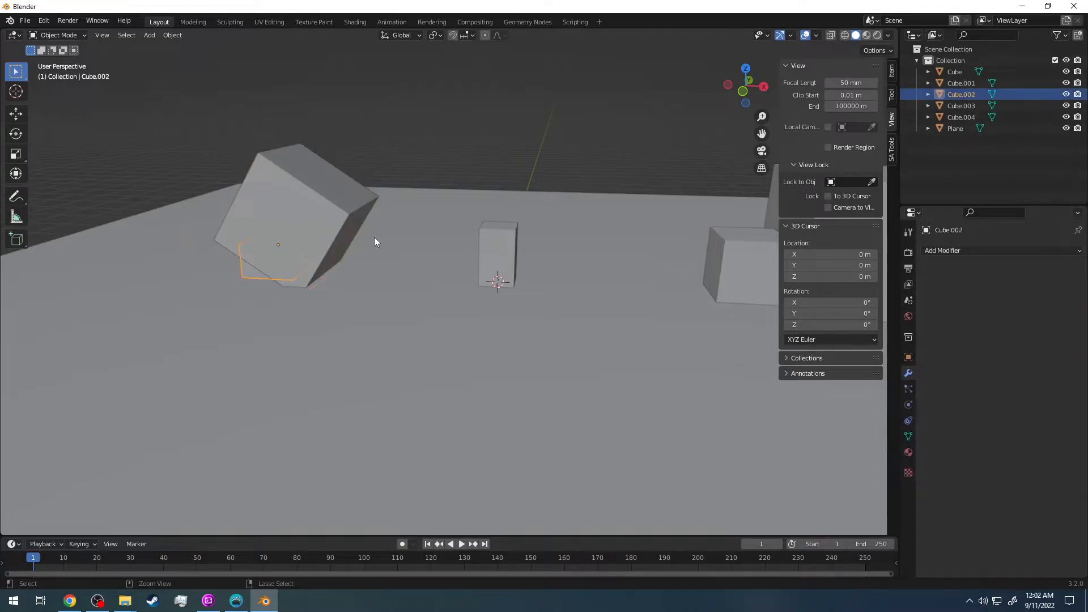
pyautogui.moveTo(293, 203); pyautogui.dragTo(306, 181, button='middle')
pyautogui.click(746, 88)
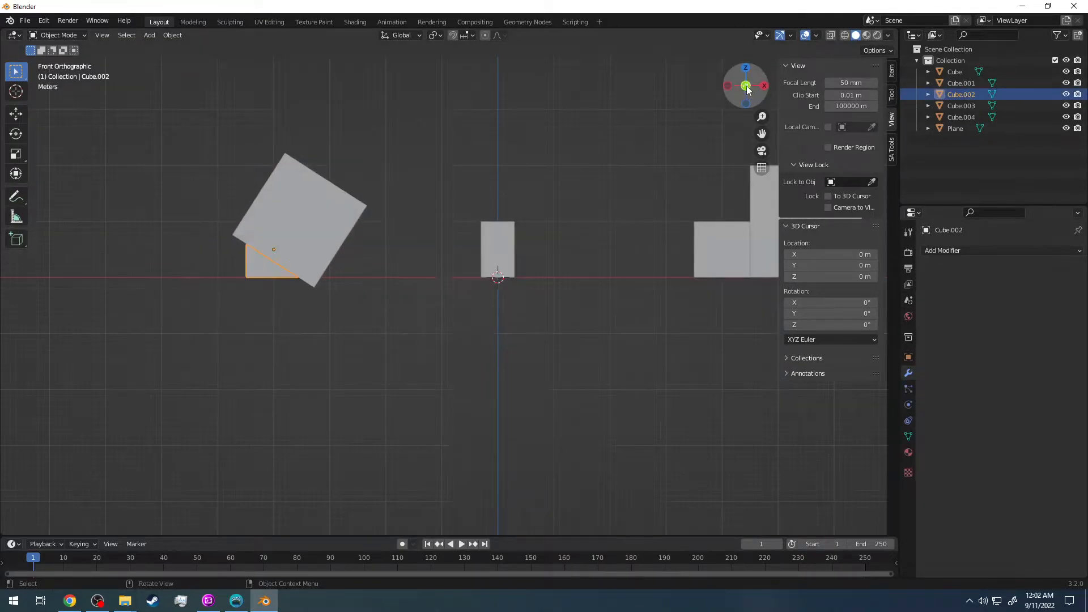
pyautogui.hotkey('ctrl', 'z')
pyautogui.hotkey('ctrl', 'z')
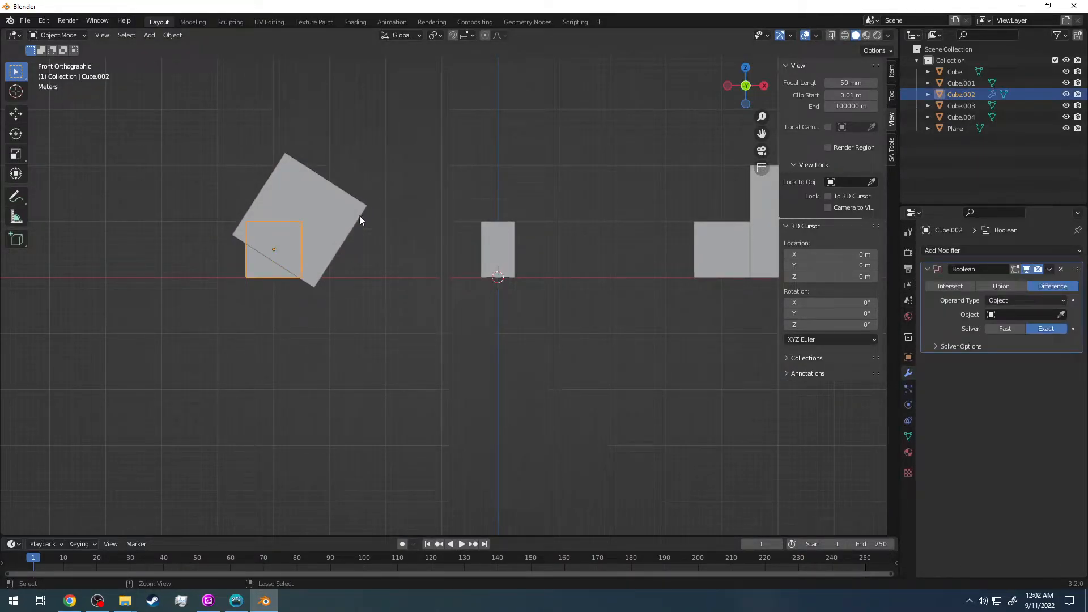
# Examine how the rotated cube overlaps the upright cube, selecting the two cubes in turn.
pyautogui.keyDown('shift'); pyautogui.moveTo(172, 221); pyautogui.dragTo(267, 260, button='middle'); pyautogui.keyUp('shift')
pyautogui.scroll(5, 214, 262)
pyautogui.scroll(-6, 218, 264)
pyautogui.scroll(6, 221, 265)
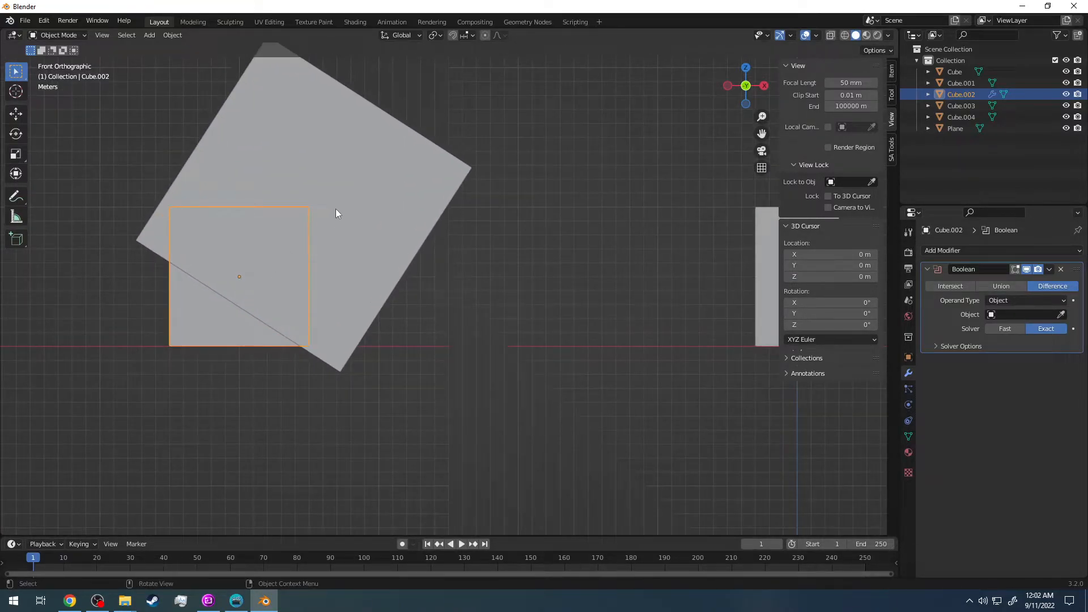
pyautogui.click(348, 188)
pyautogui.click(202, 320)
pyautogui.click(289, 282)
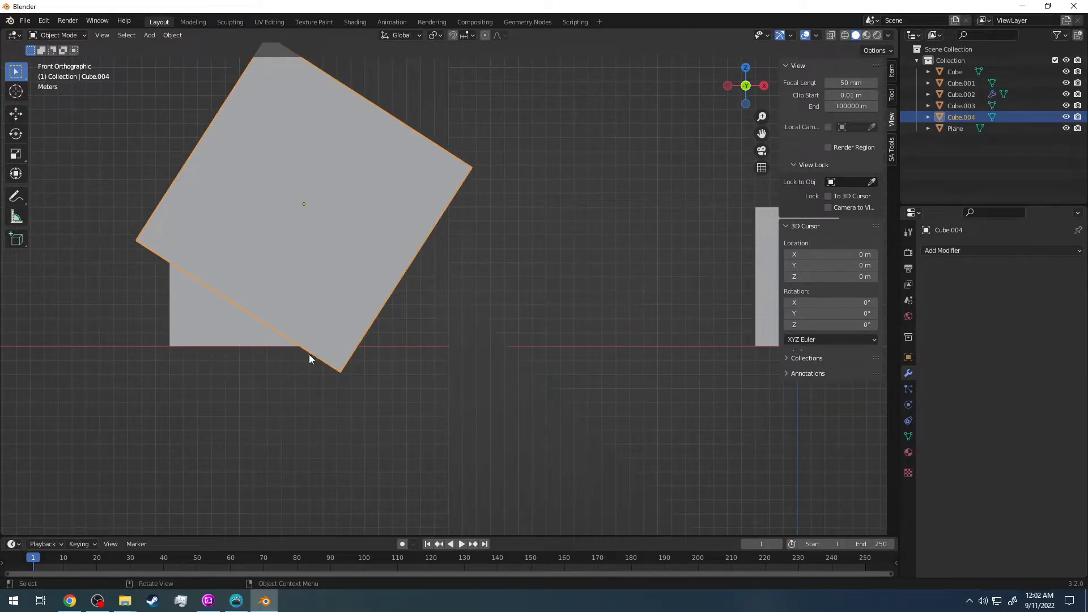
pyautogui.click(205, 310)
pyautogui.click(321, 195)
pyautogui.click(203, 338)
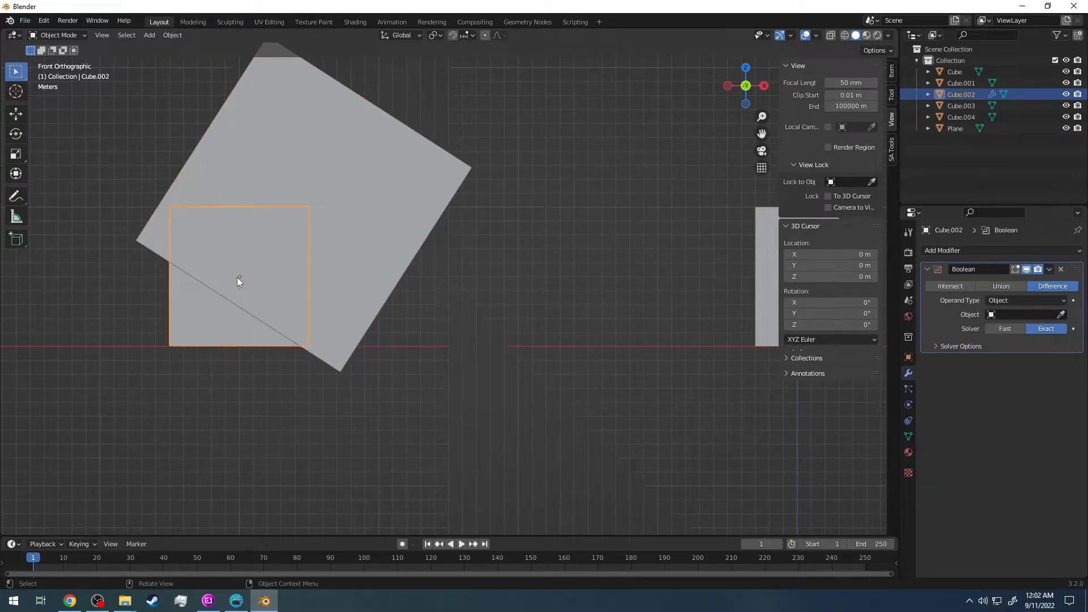
# Delete the rotated cube Cube.004 and add a mesh cylinder in its place.
pyautogui.click(346, 189)
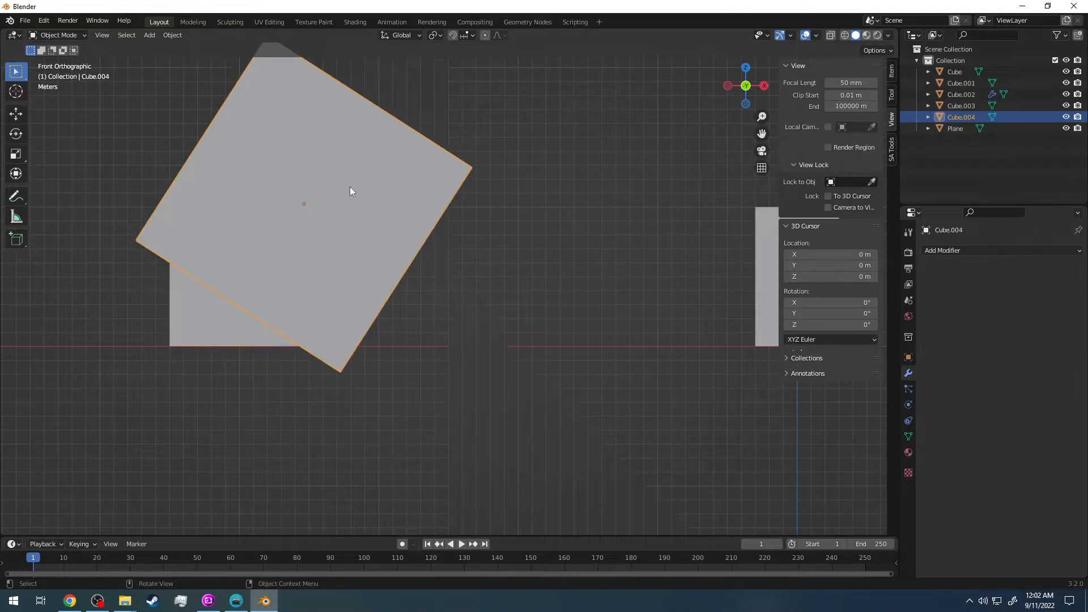
pyautogui.press('Delete')
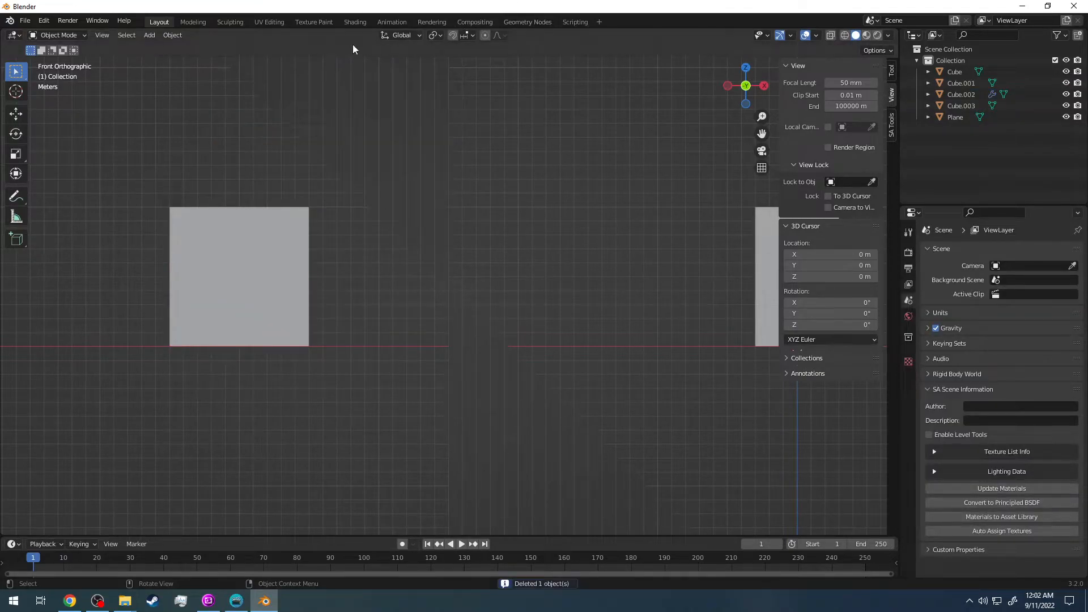
pyautogui.click(150, 35)
pyautogui.moveTo(167, 49)
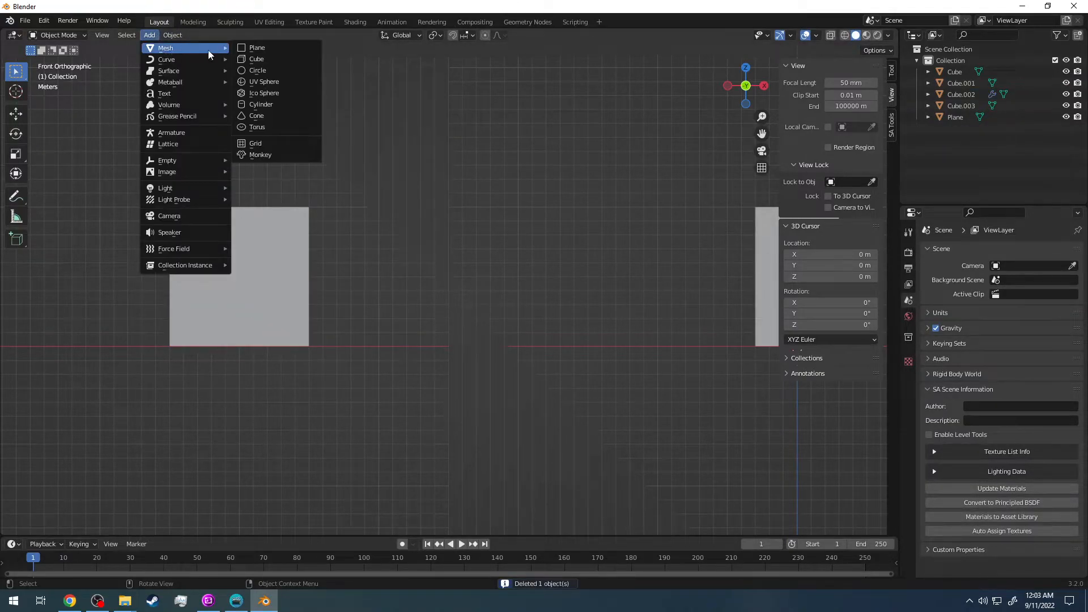
pyautogui.click(252, 106)
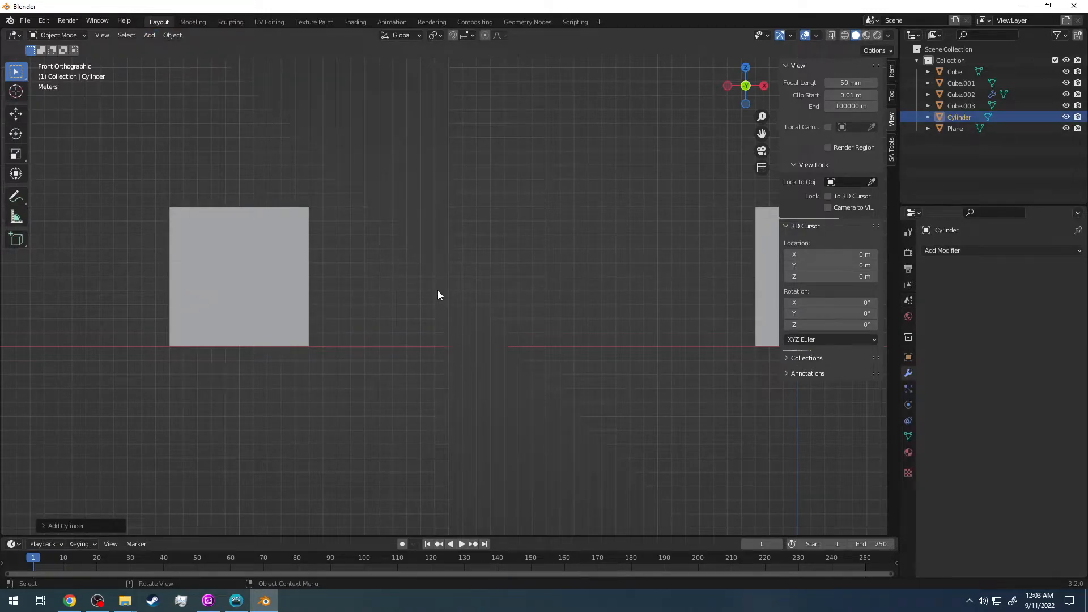
# Move the cylinder in front view onto the upright cube Cube.002, just below the cube's centre, and check it in perspective.
pyautogui.scroll(-6, 438, 291)
pyautogui.scroll(2, 437, 294)
pyautogui.press('g')
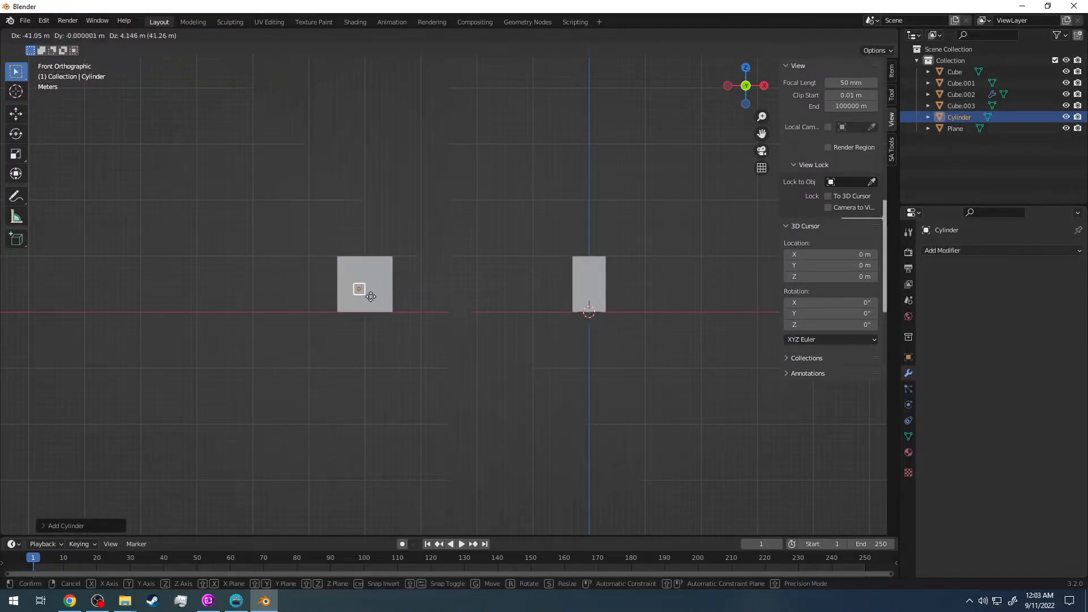
pyautogui.click(357, 317)
pyautogui.scroll(4, 344, 301)
pyautogui.scroll(3, 344, 295)
pyautogui.keyDown('shift'); pyautogui.moveTo(226, 282); pyautogui.dragTo(321, 282, button='middle'); pyautogui.keyUp('shift')
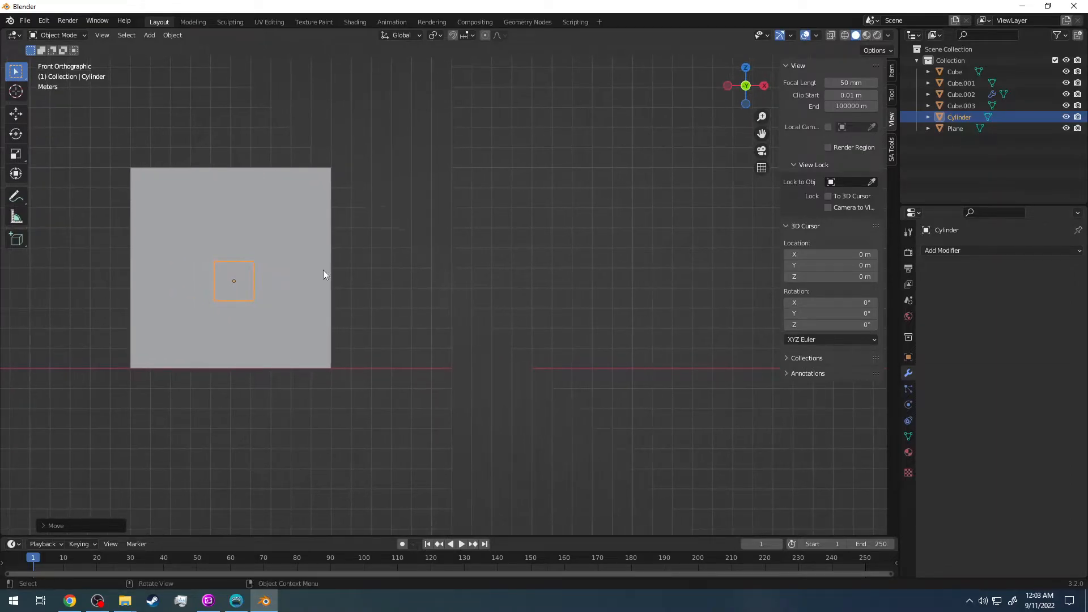
pyautogui.moveTo(486, 234); pyautogui.dragTo(498, 266, button='middle')
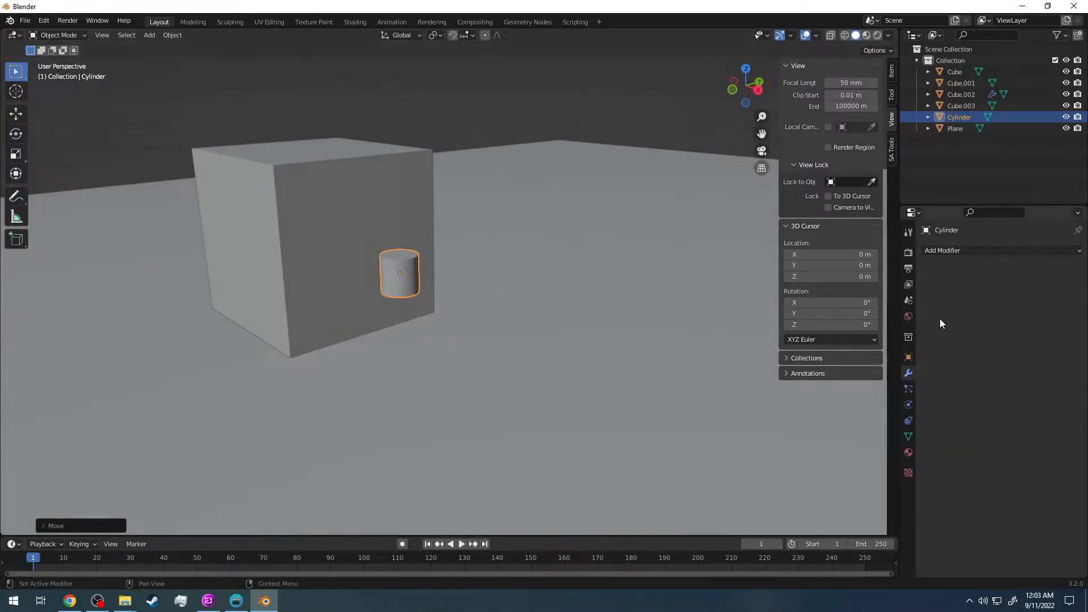
# Try rotating the cylinder 90° about its Y axis in the object transform values.
pyautogui.click(908, 357)
pyautogui.click(1014, 334)
pyautogui.write('90')
pyautogui.press('Return')
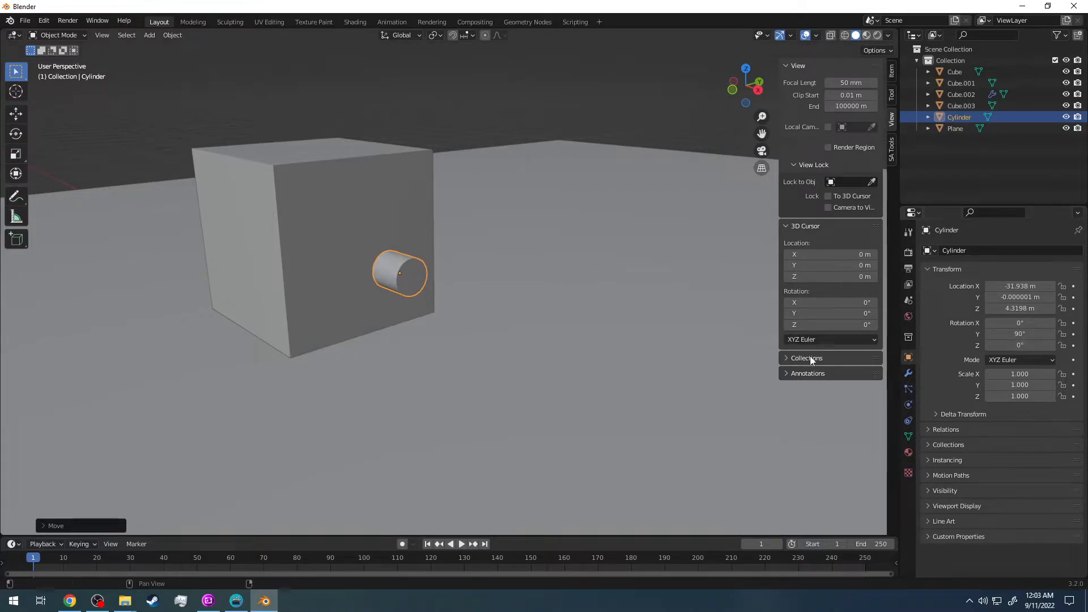
# Reset the cylinder's Y rotation to 0° and set its X rotation to 90°.
pyautogui.click(1038, 335)
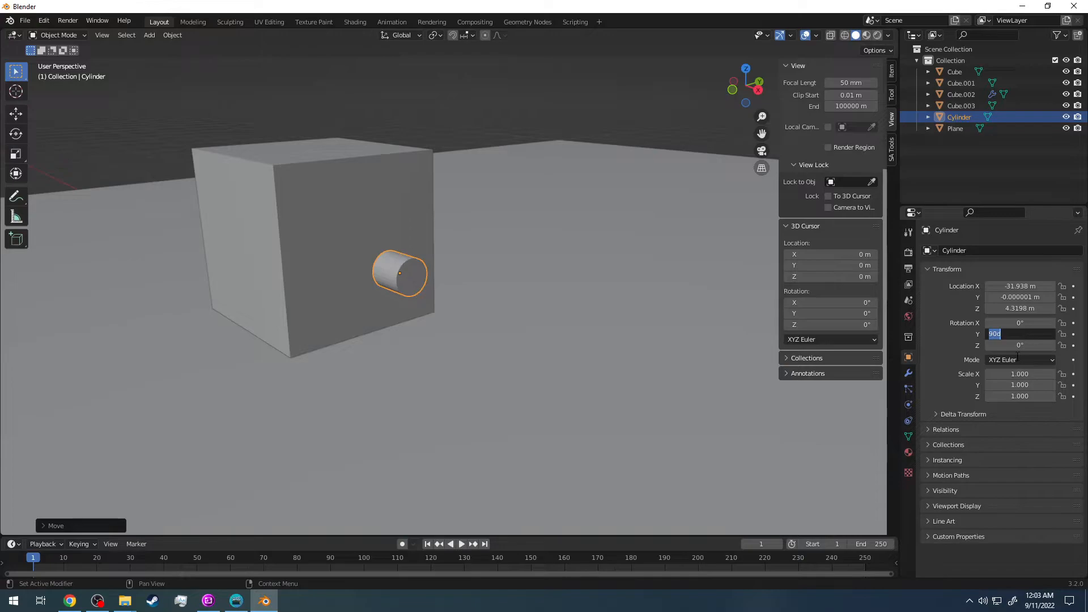
pyautogui.write('0')
pyautogui.press('Return')
pyautogui.click(1020, 323)
pyautogui.write('90')
pyautogui.press('Return')
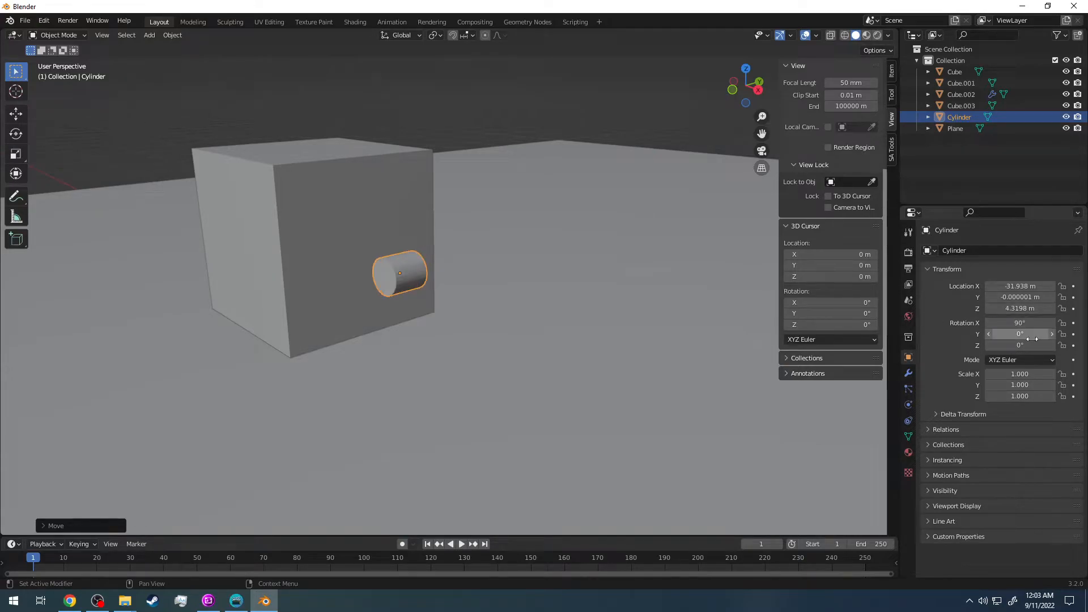
# In front view, move the cylinder onto the upright cube Cube.002 and scale it uniformly to about 5.89.
pyautogui.moveTo(299, 259); pyautogui.dragTo(373, 227, button='middle')
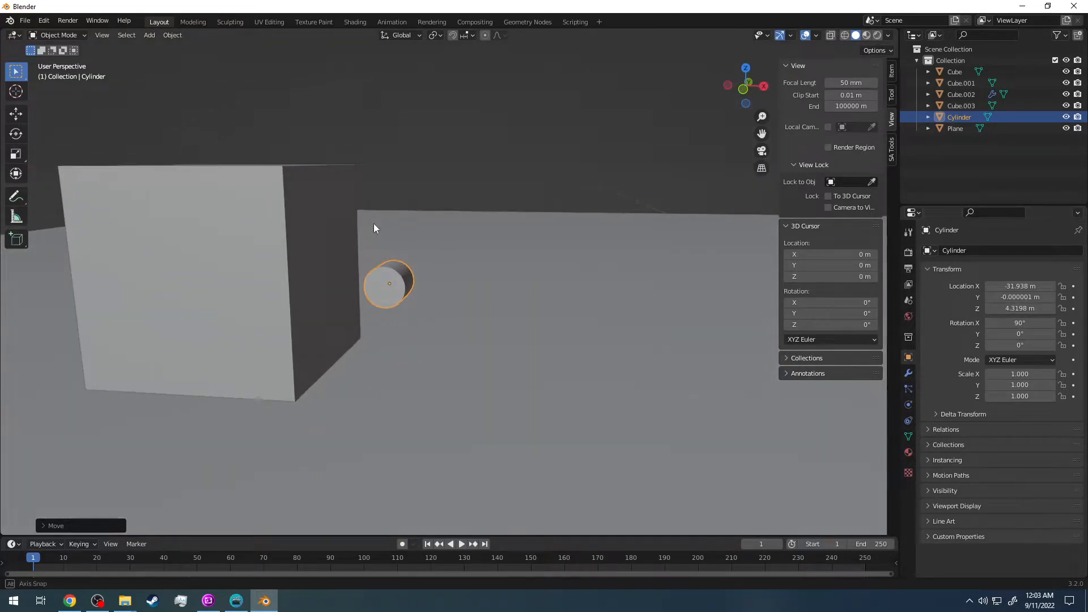
pyautogui.click(740, 89)
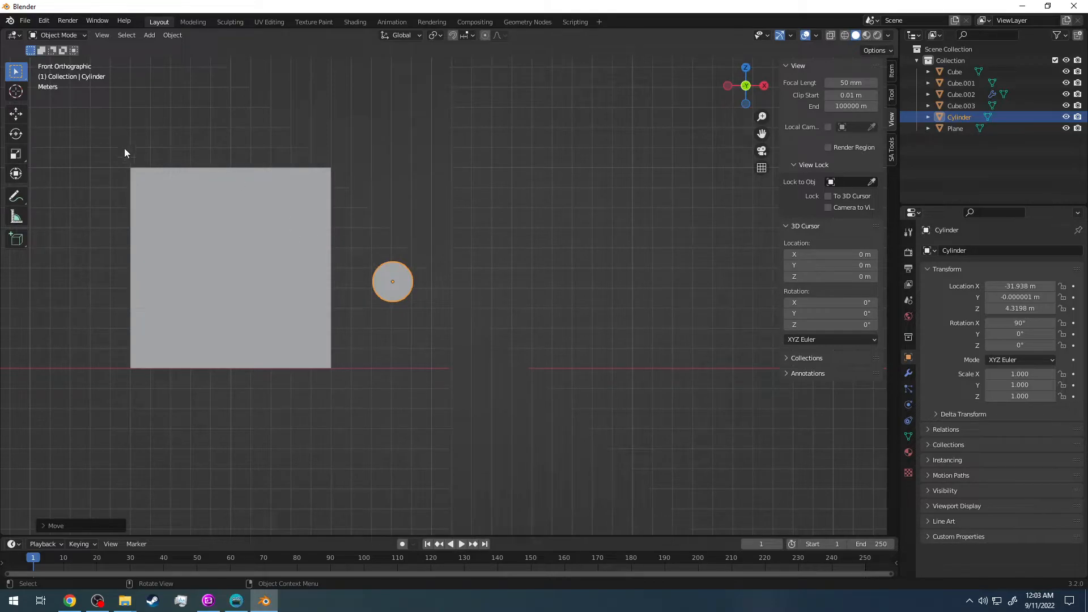
pyautogui.moveTo(263, 284); pyautogui.dragTo(810, 101, button='middle')
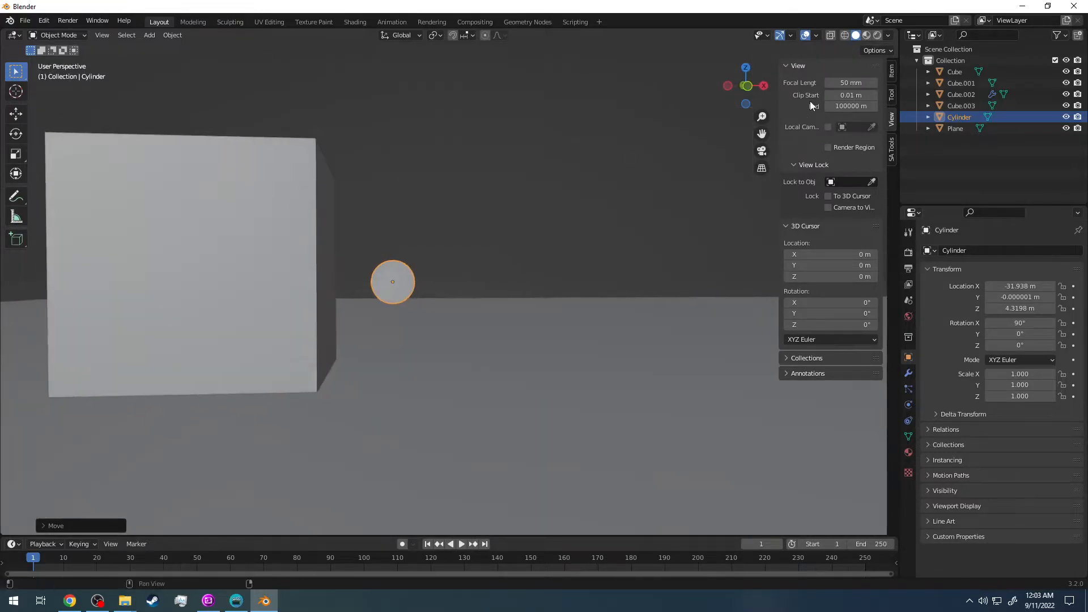
pyautogui.click(745, 88)
pyautogui.keyDown('shift'); pyautogui.moveTo(373, 223); pyautogui.dragTo(433, 224, button='middle'); pyautogui.keyUp('shift')
pyautogui.scroll(-2, 442, 264)
pyautogui.press('g')
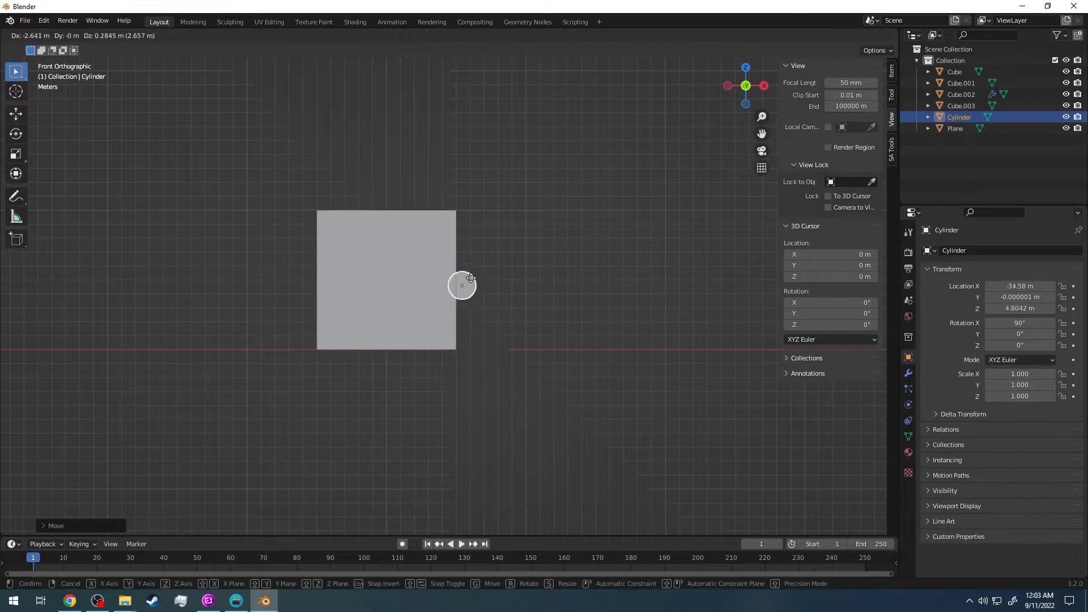
pyautogui.click(410, 258)
pyautogui.press('s')
pyautogui.click(514, 184)
# Reposition the enlarged cylinder over the cube's upper part, ending at about X -38.77 m and Z 7.25 m.
pyautogui.press('g')
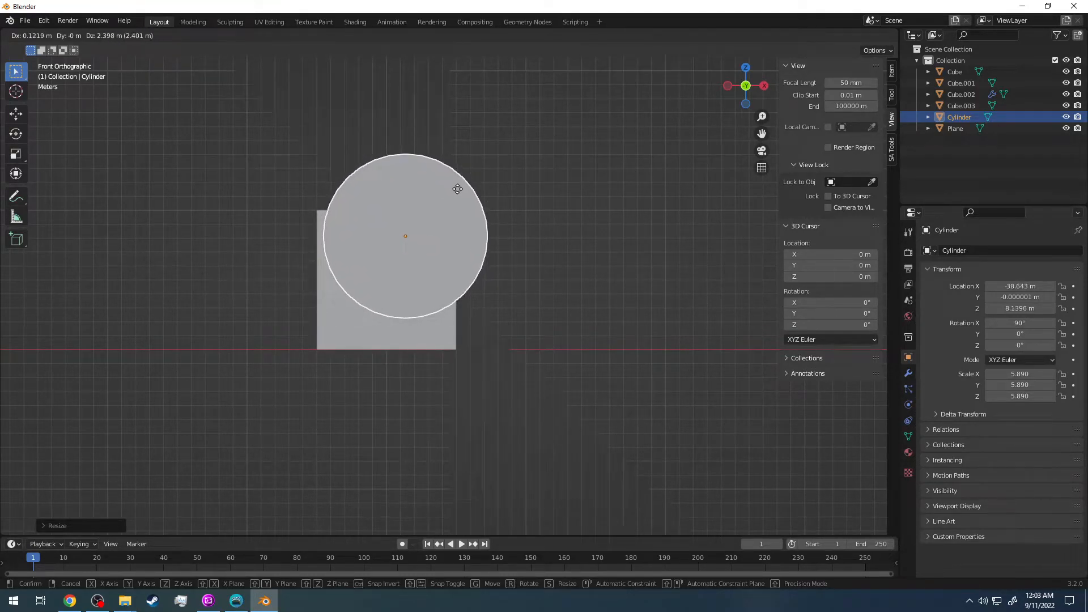
pyautogui.click(450, 180)
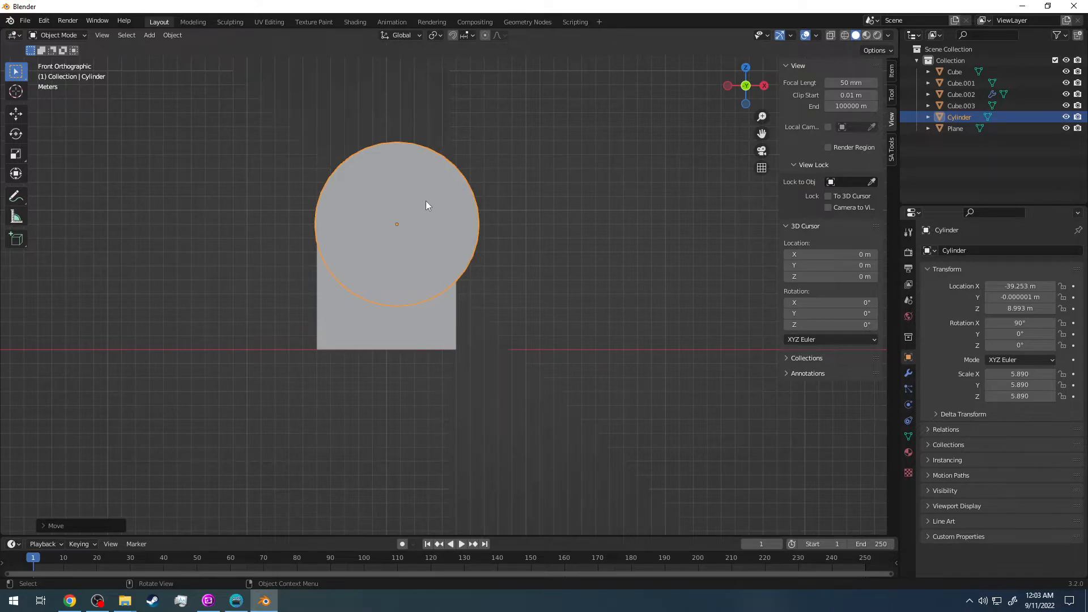
pyautogui.press('g')
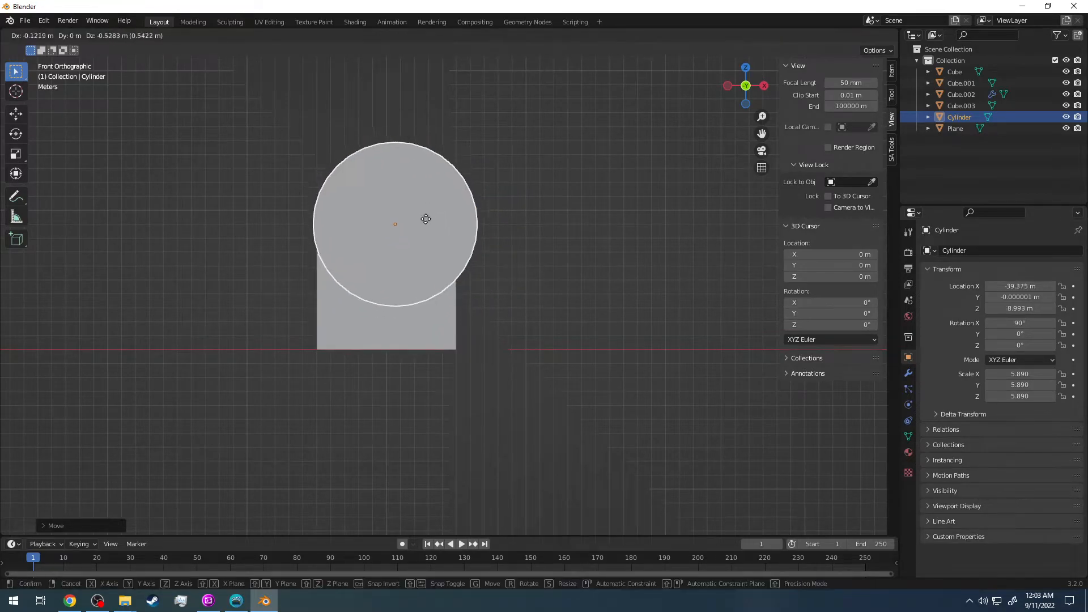
pyautogui.click(472, 205)
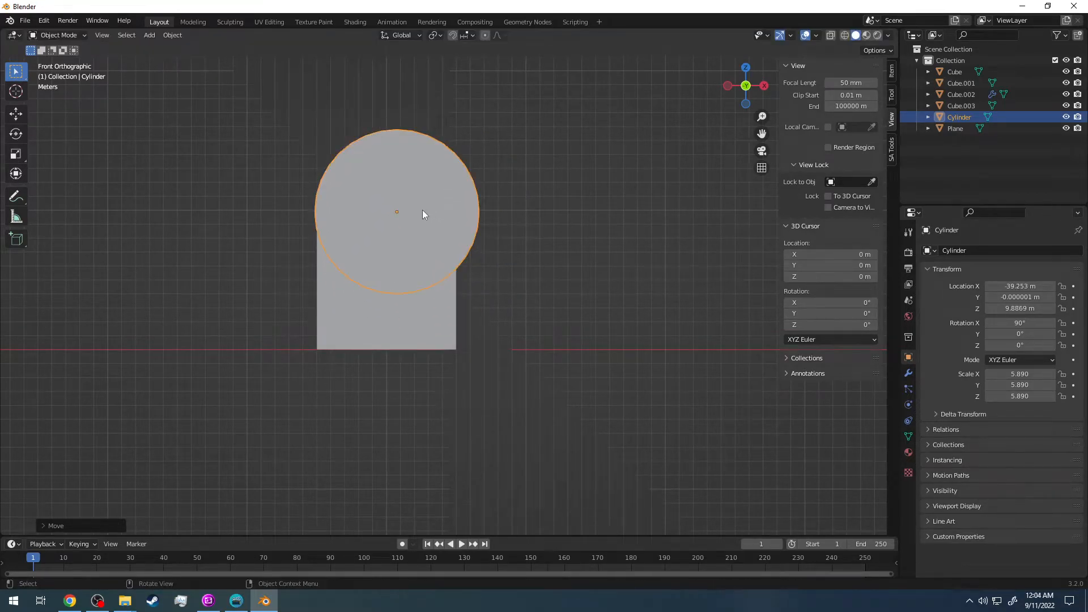
pyautogui.click(442, 242)
pyautogui.press('g')
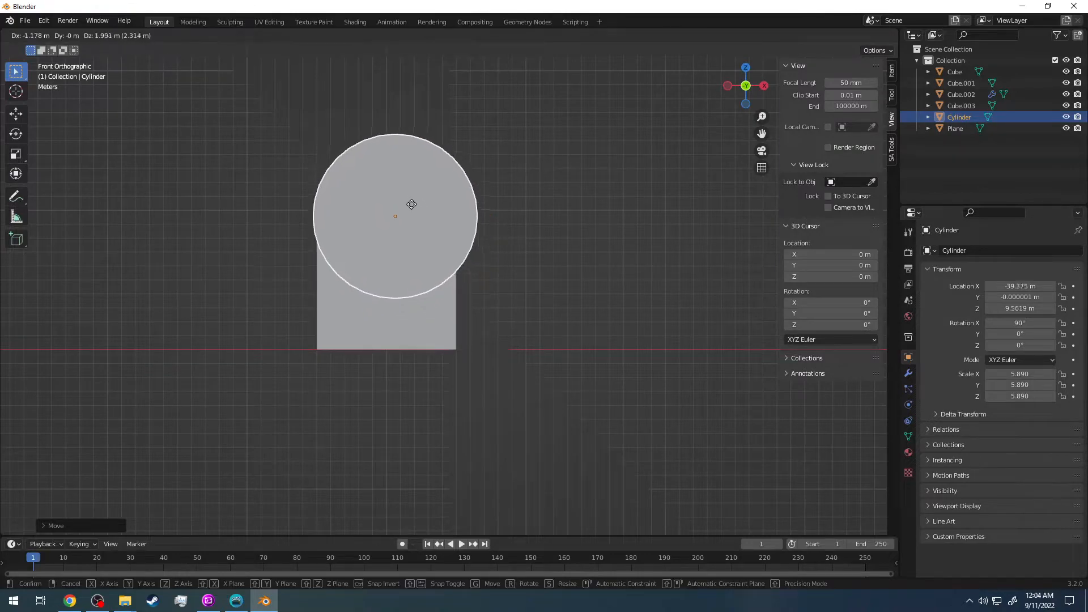
pyautogui.click(432, 195)
pyautogui.press('g')
pyautogui.click(413, 203)
pyautogui.press('g')
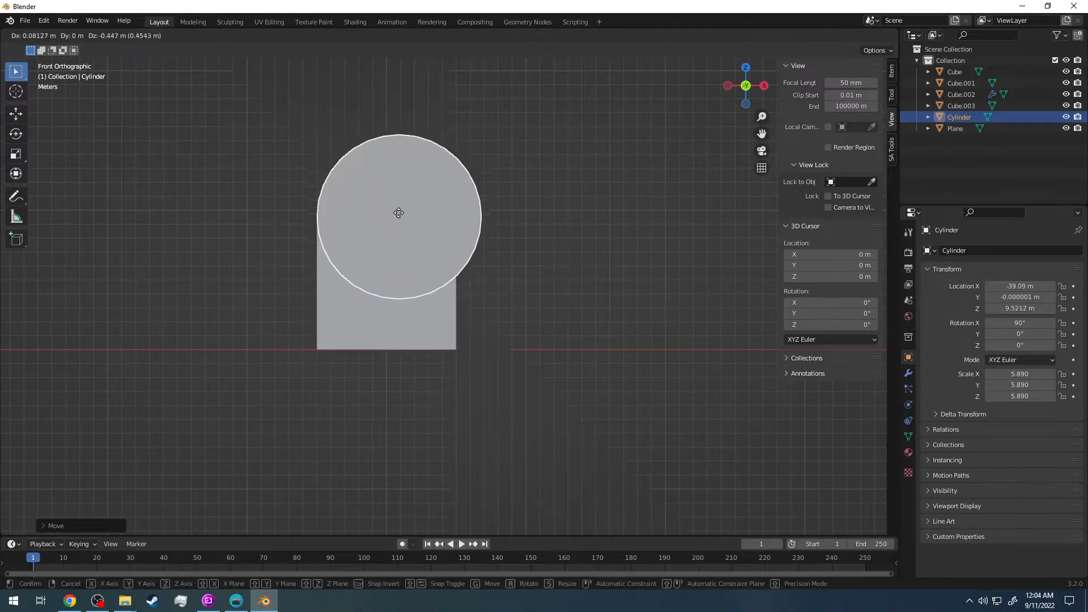
pyautogui.click(398, 238)
pyautogui.moveTo(392, 232); pyautogui.dragTo(392, 228)
pyautogui.press('g')
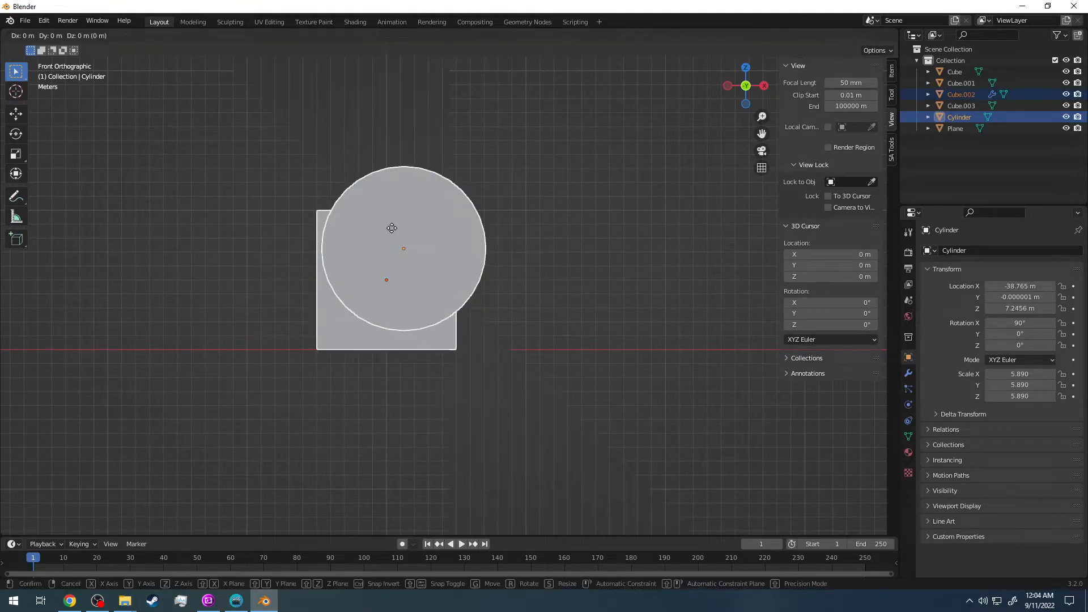
pyautogui.click(400, 227)
pyautogui.hotkey('ctrl', 'z')
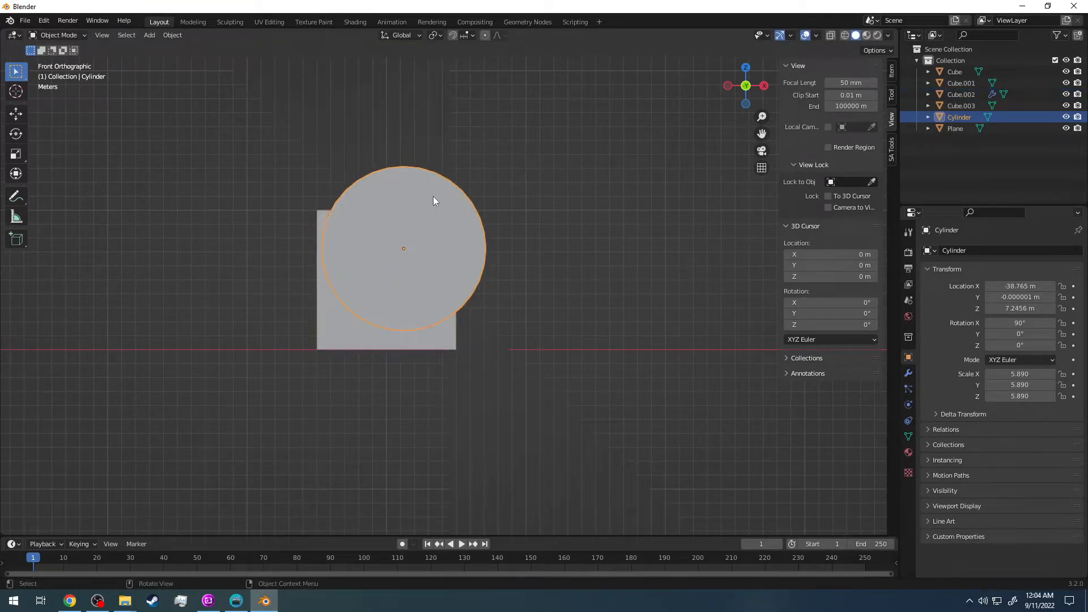
# Move the cylinder in front view to about X -39.82 m and Z 8.83 m, nearly centred above the cube's middle.
pyautogui.click(433, 196)
pyautogui.press('g')
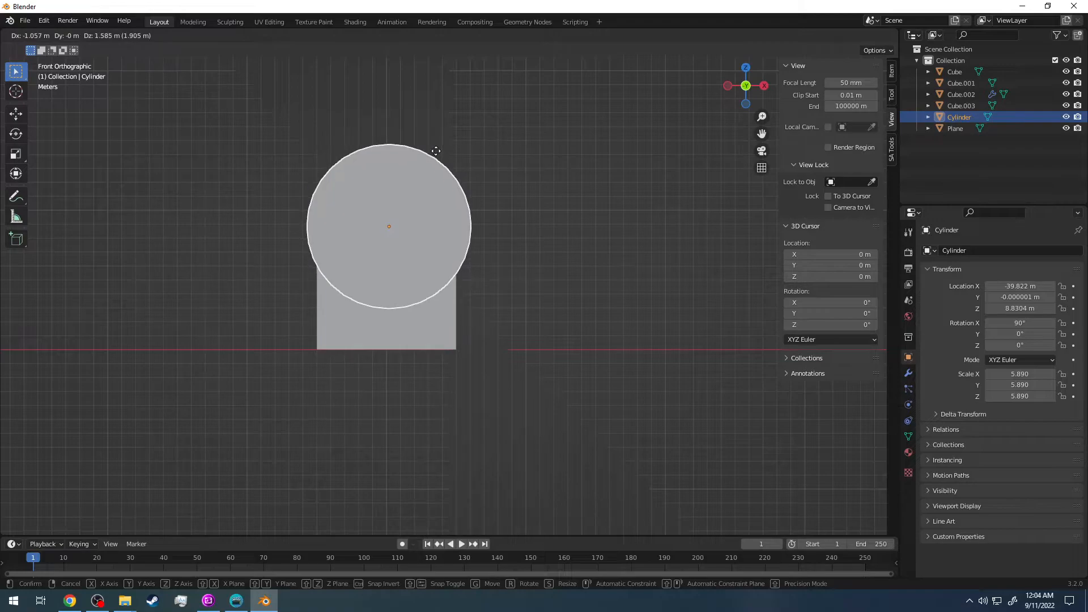
pyautogui.click(436, 151)
pyautogui.press('s')
pyautogui.press('z')
pyautogui.click(323, 242)
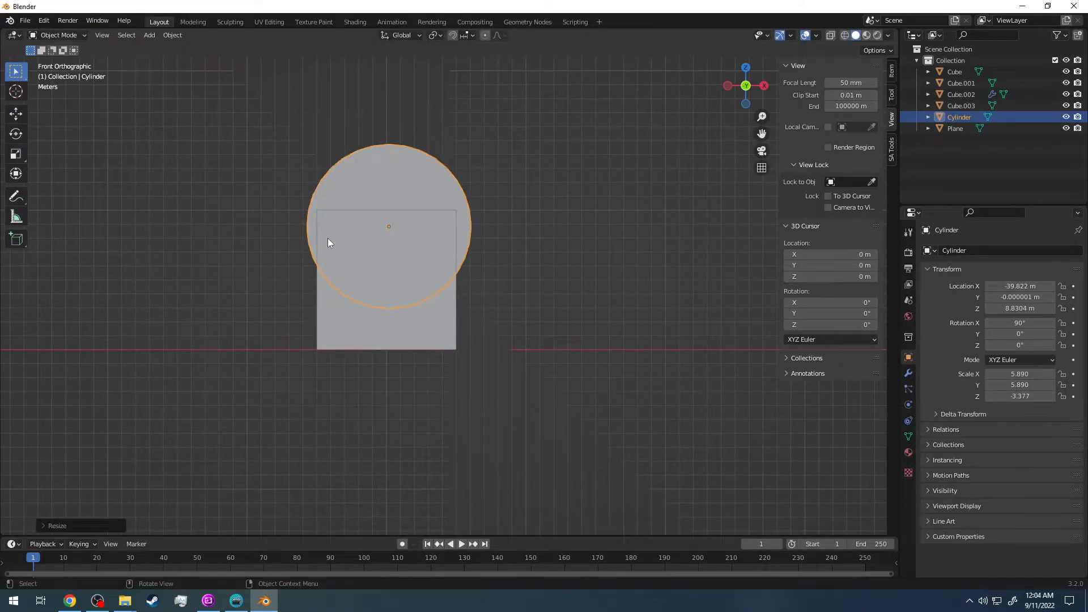
pyautogui.hotkey('ctrl', 'z')
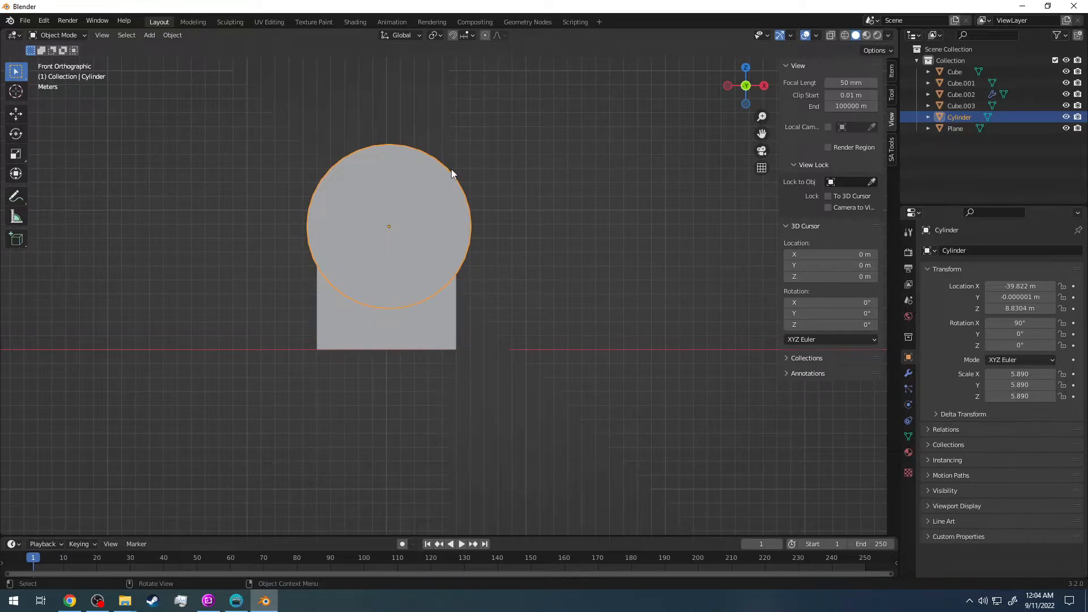
pyautogui.press('s')
pyautogui.press('x')
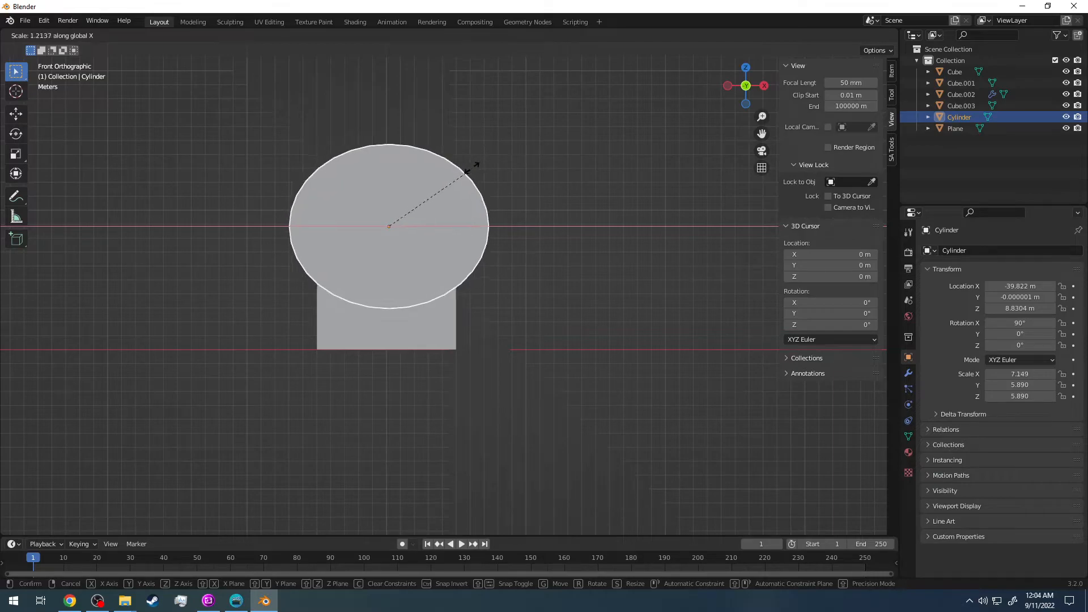
pyautogui.press('Escape')
# Stretch the cylinder along global Z to a Y scale of about 6.98 and move it to about X -39.17 m, Z 9.24 m.
pyautogui.press('s')
pyautogui.press('z')
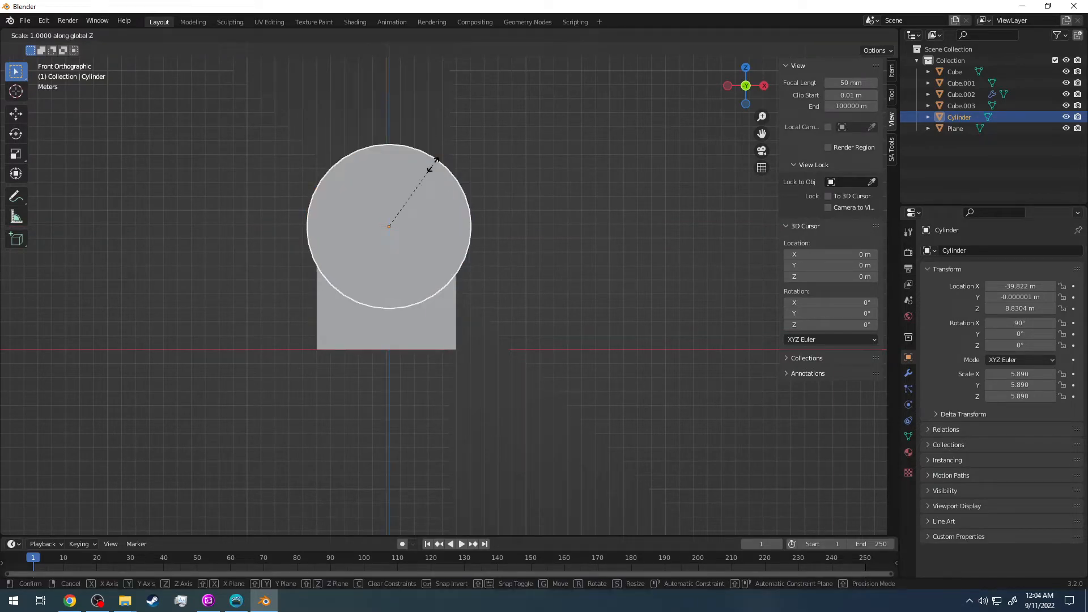
pyautogui.click(430, 147)
pyautogui.press('g')
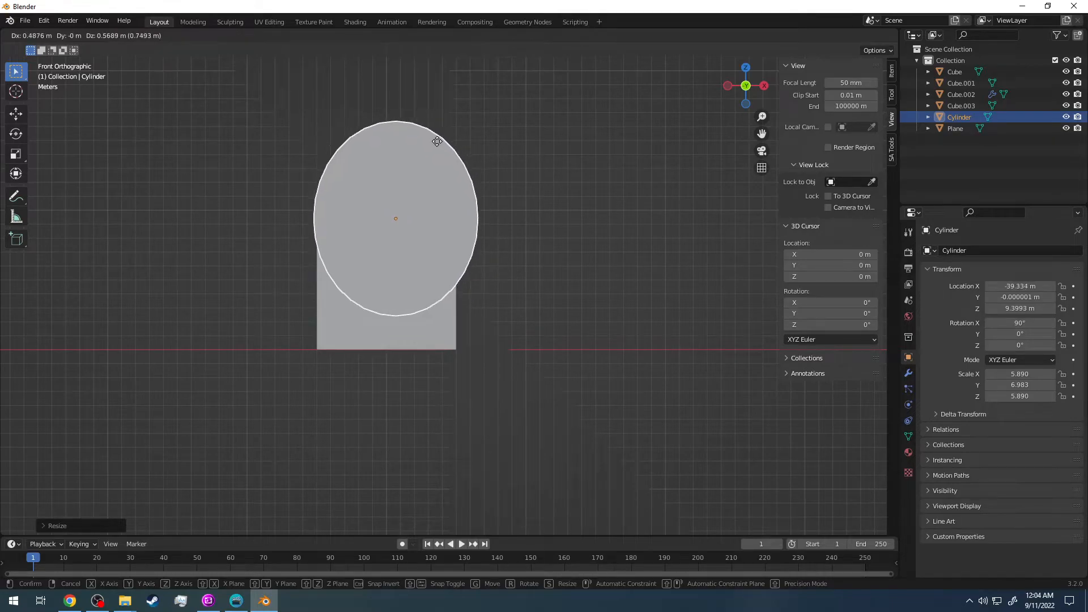
pyautogui.click(440, 144)
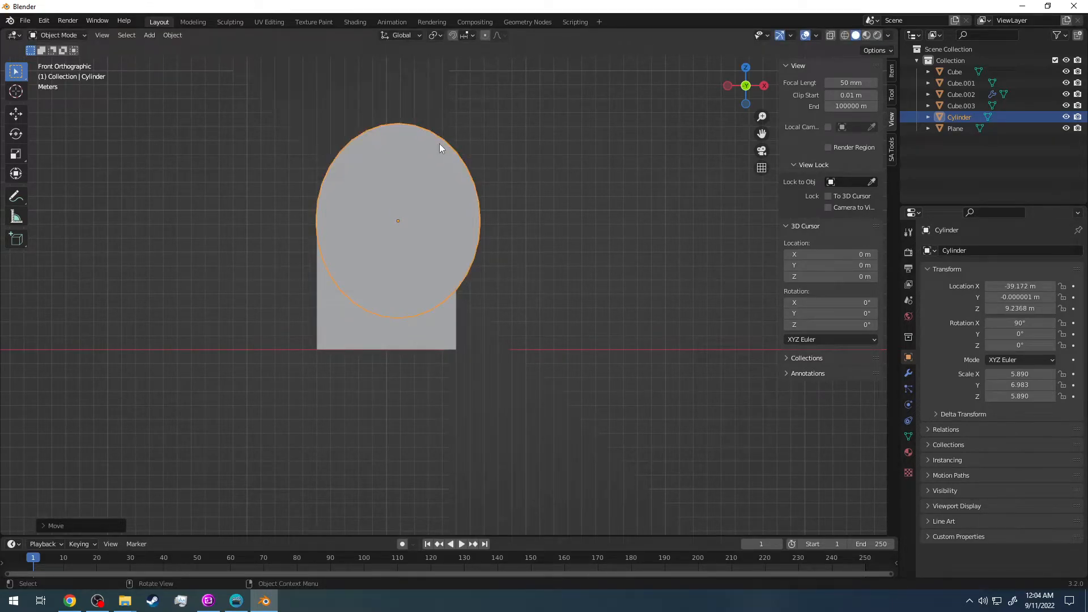
# Enlarge the cylinder uniformly to X scale about 7.83 and Y scale about 9.28, and move it to about X -37.55 m, Z 9.20 m.
pyautogui.press('s')
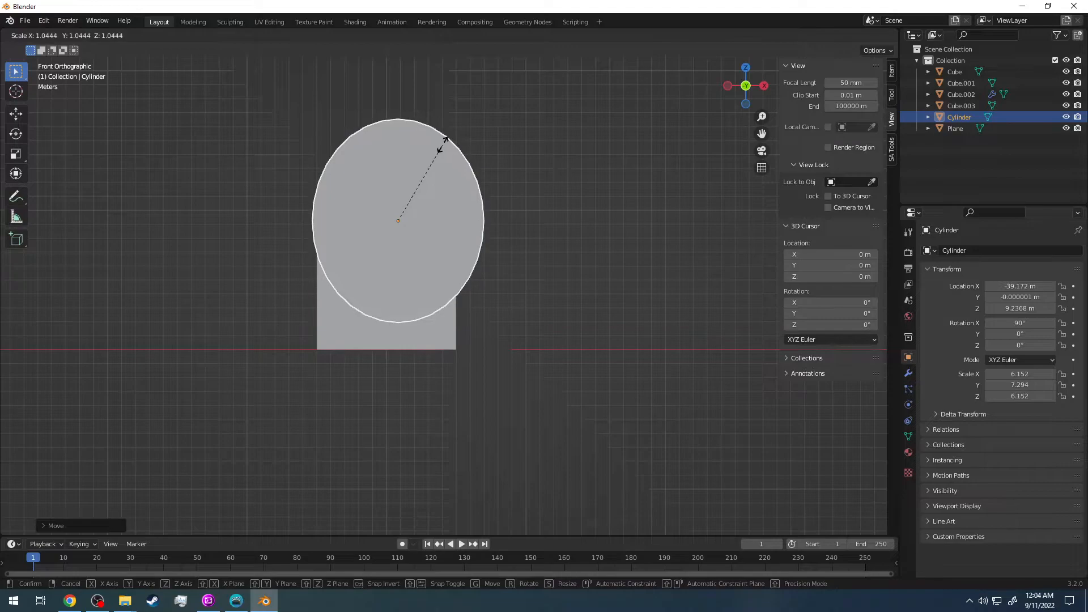
pyautogui.click(466, 132)
pyautogui.press('g')
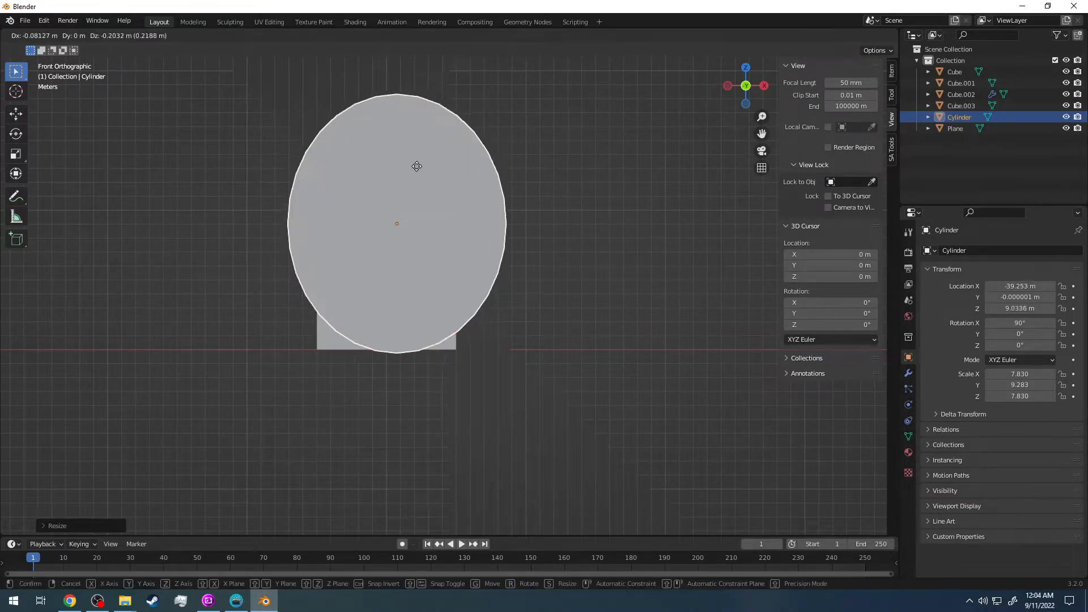
pyautogui.click(440, 153)
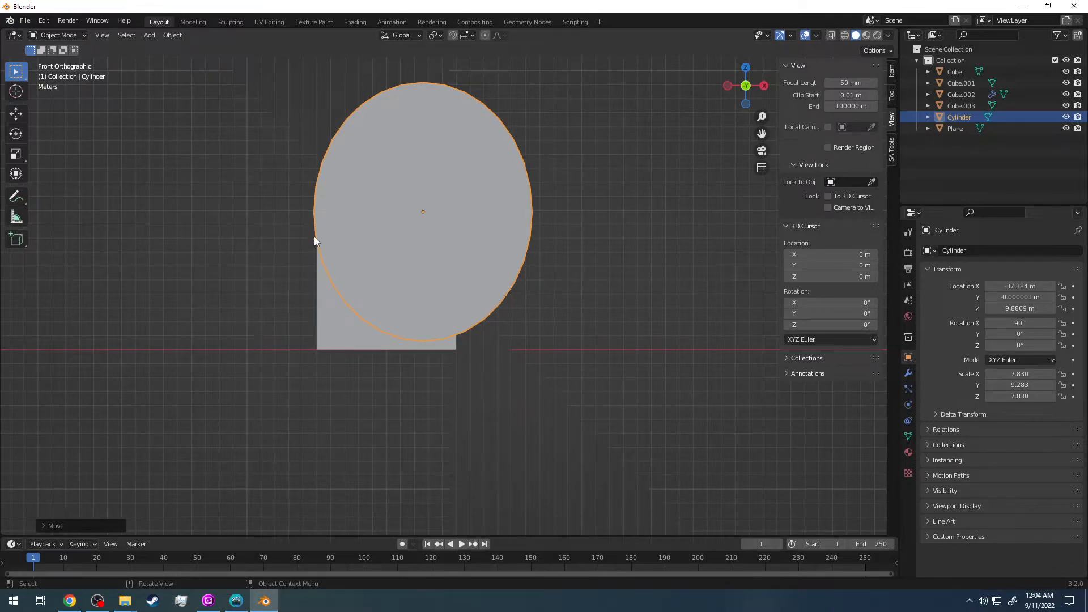
pyautogui.press('g')
pyautogui.click(419, 352)
pyautogui.press('g')
pyautogui.click(419, 354)
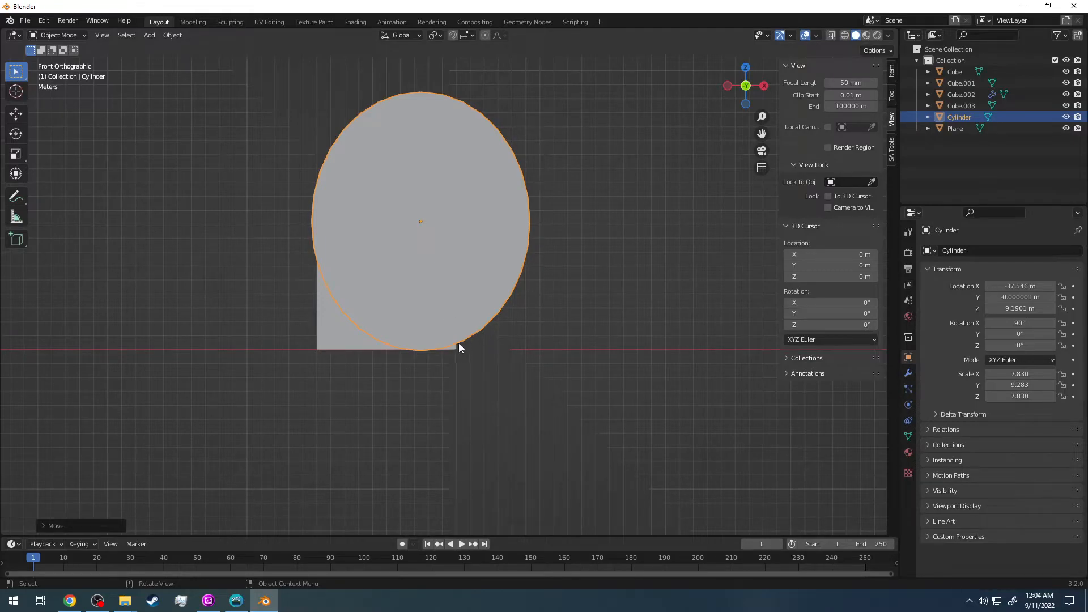
# Scale the cylinder along global Z to a Y scale of about 8.89 and along global X to about 8.83, making it nearly round.
pyautogui.press('s')
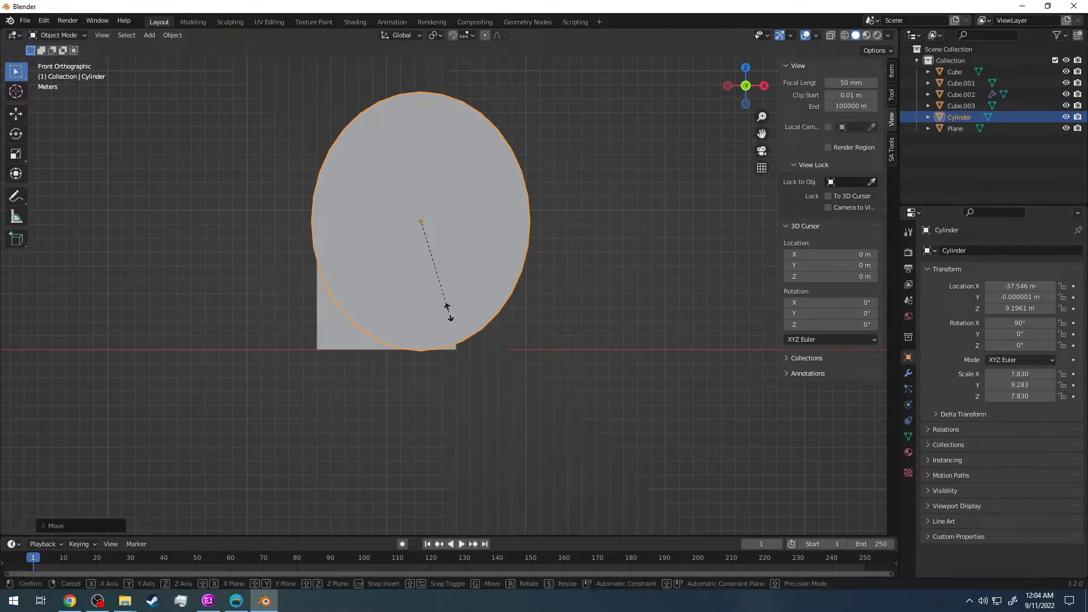
pyautogui.press('z')
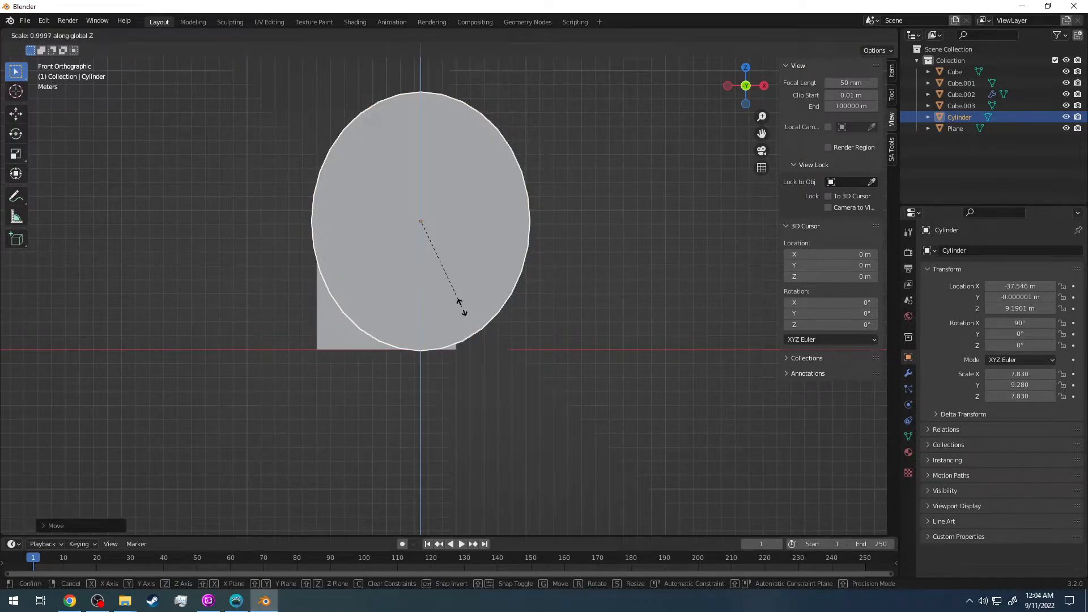
pyautogui.click(461, 299)
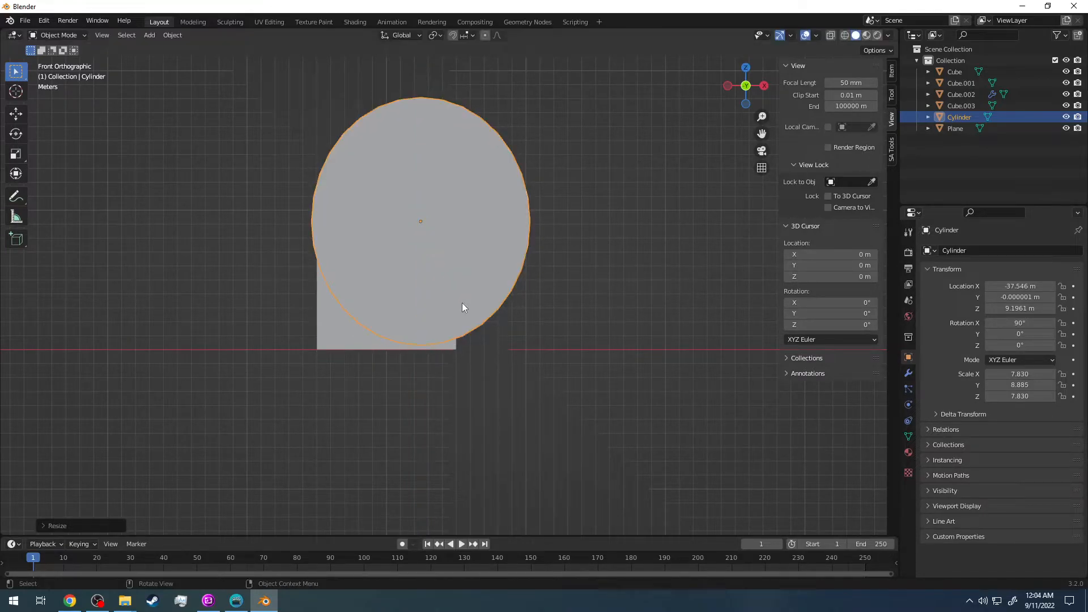
pyautogui.press('s')
pyautogui.press('y')
pyautogui.press('y')
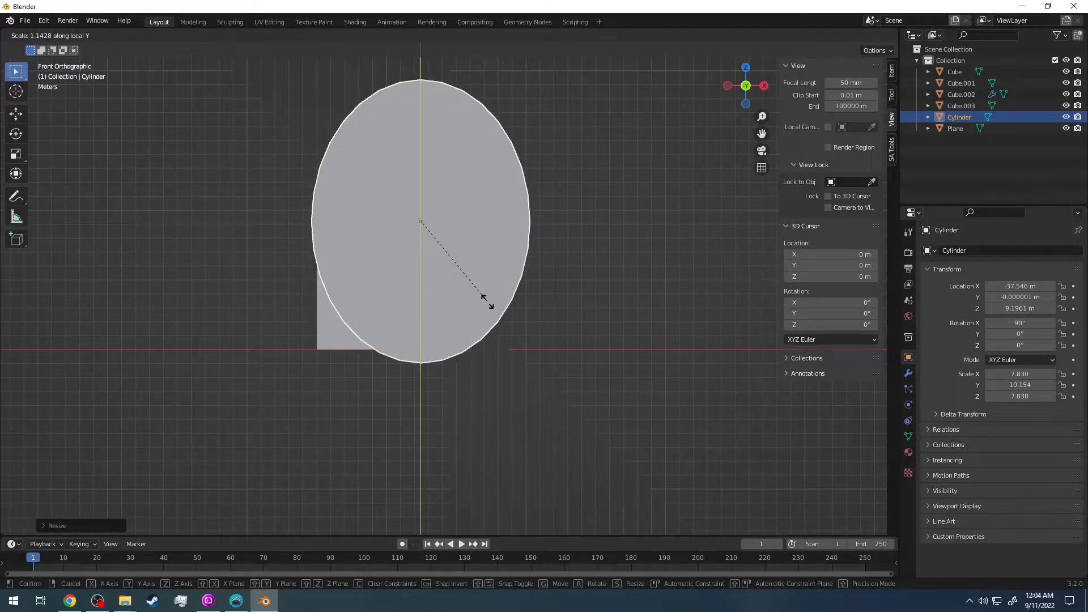
pyautogui.press('x')
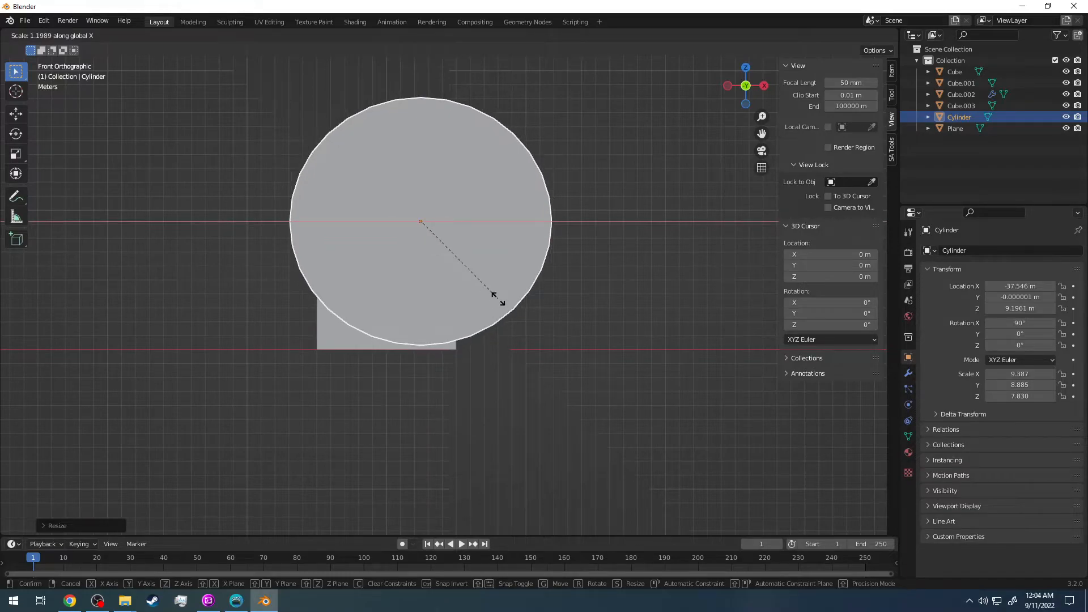
pyautogui.click(490, 298)
# Move the cylinder to about X -36.49 m, Z 8.75 m, and check its overlap by selecting and deselecting Cube.002.
pyautogui.press('g')
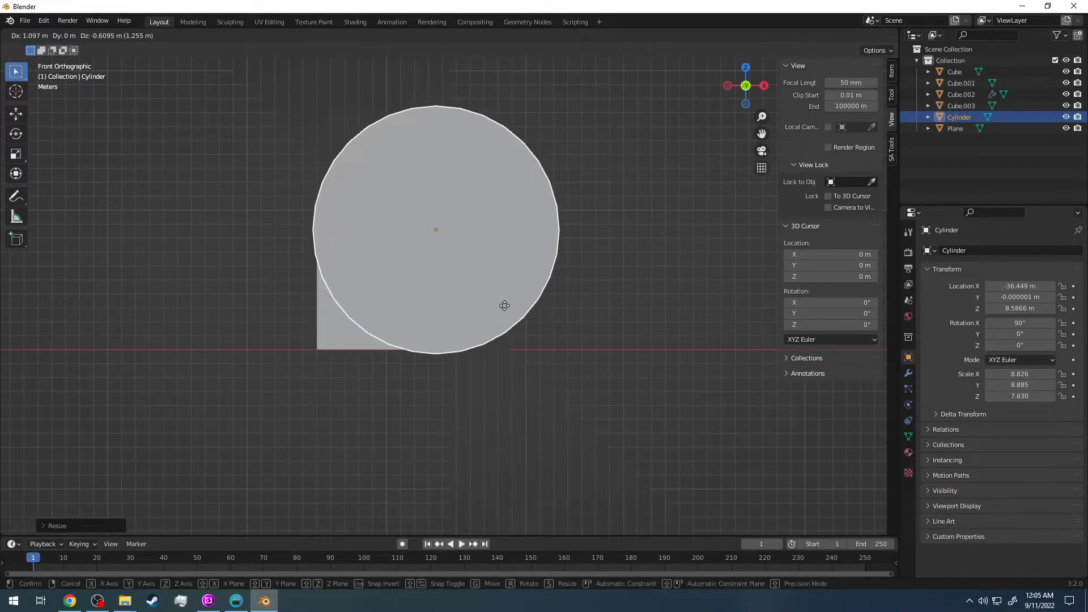
pyautogui.click(491, 304)
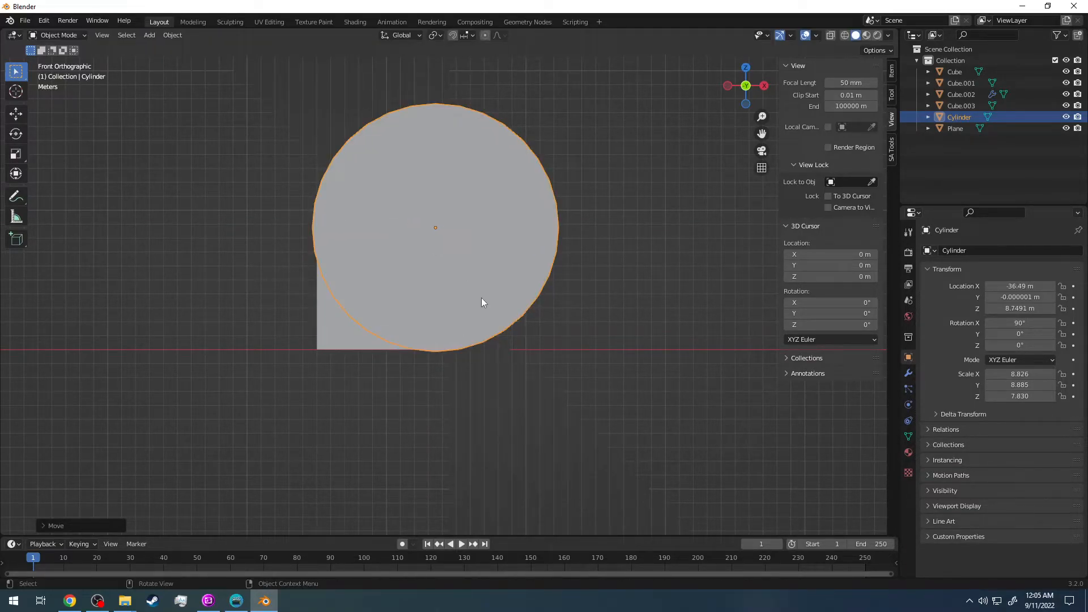
pyautogui.click(339, 328)
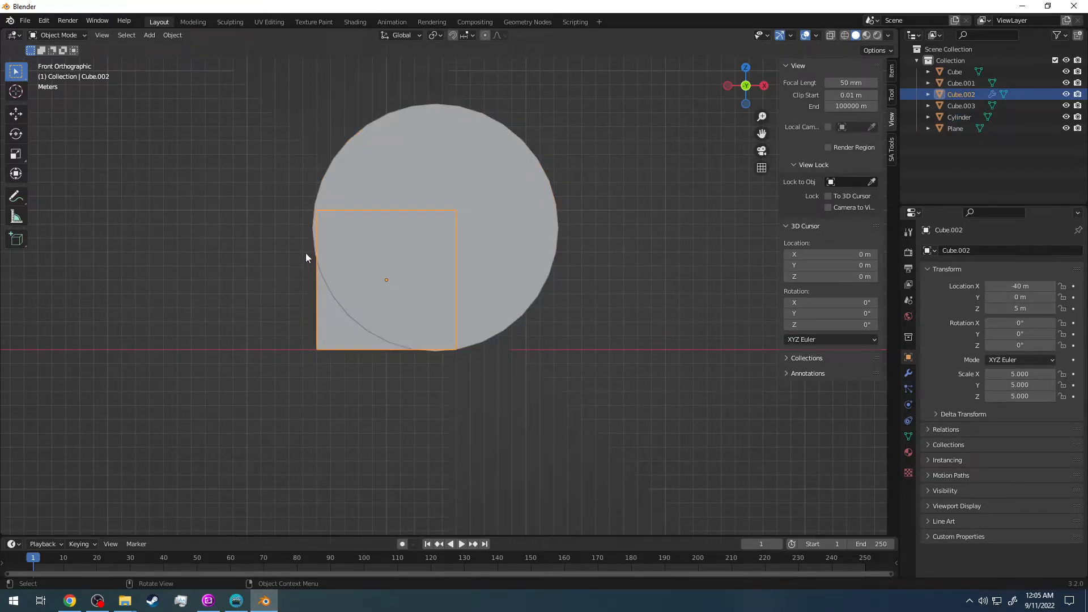
pyautogui.click(312, 305)
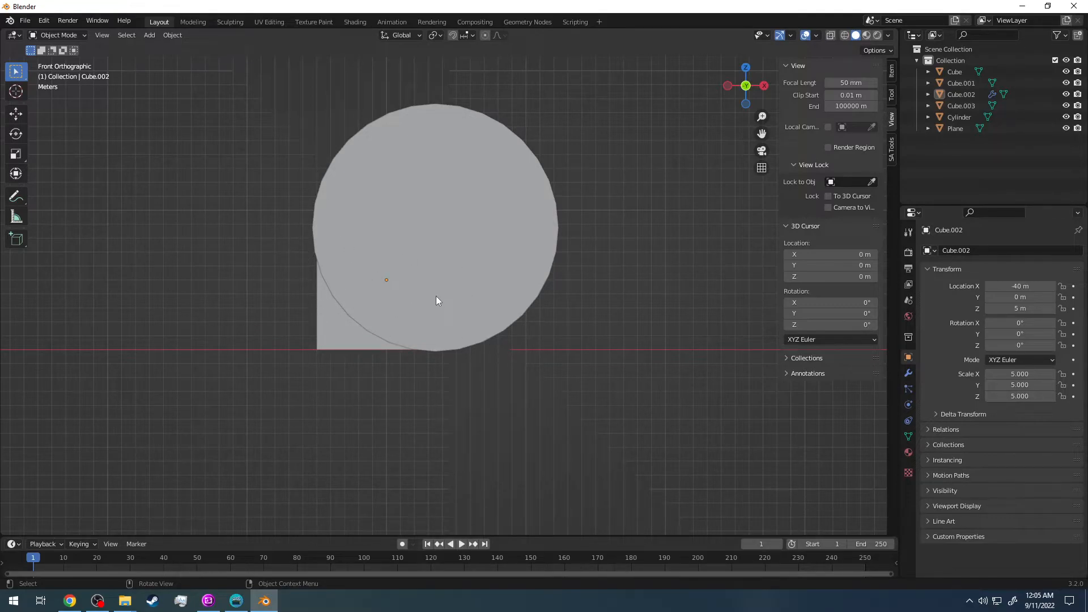
# Set Cylinder as the cutting object of Cube.002's Boolean Difference modifier.
pyautogui.click(336, 319)
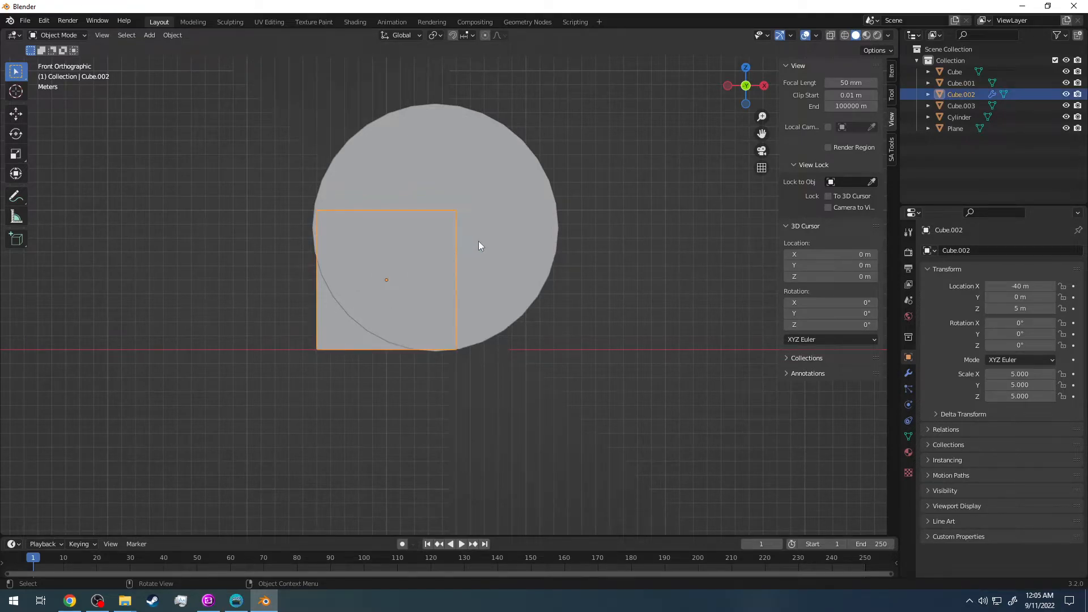
pyautogui.click(444, 258)
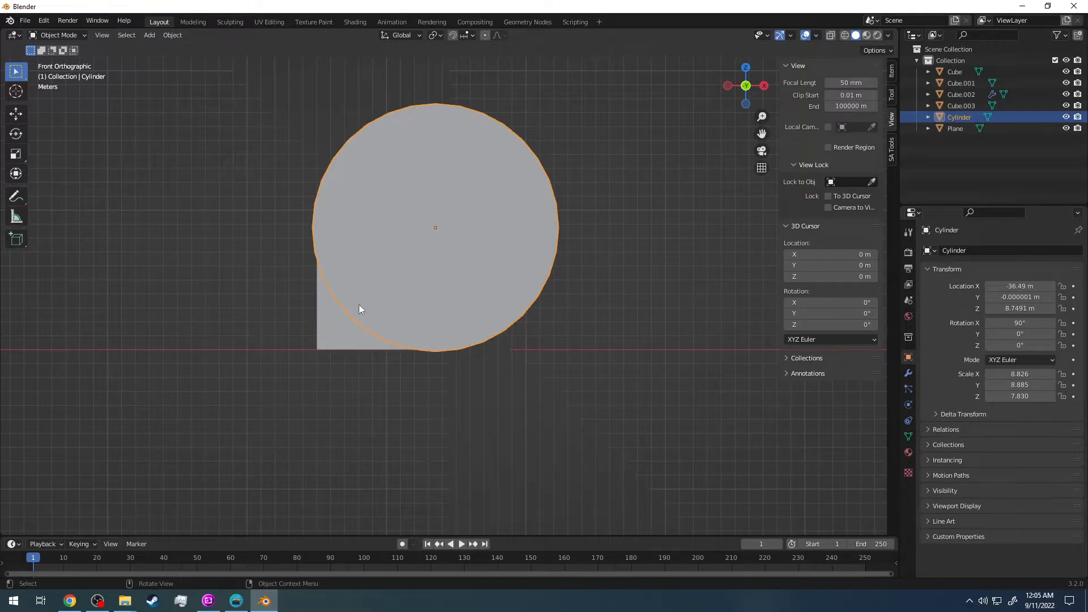
pyautogui.click(348, 320)
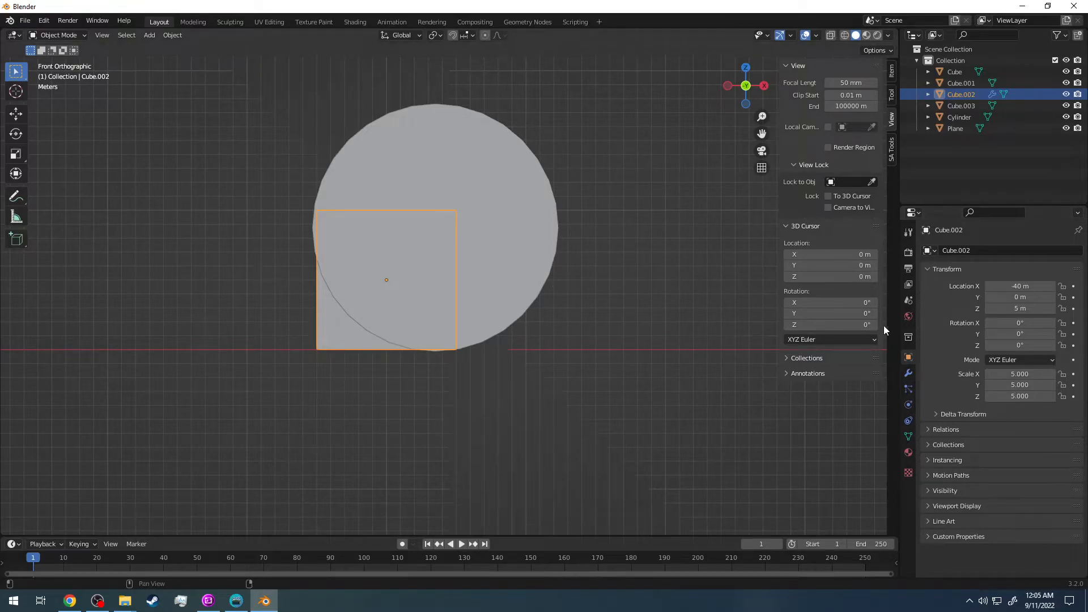
pyautogui.click(909, 374)
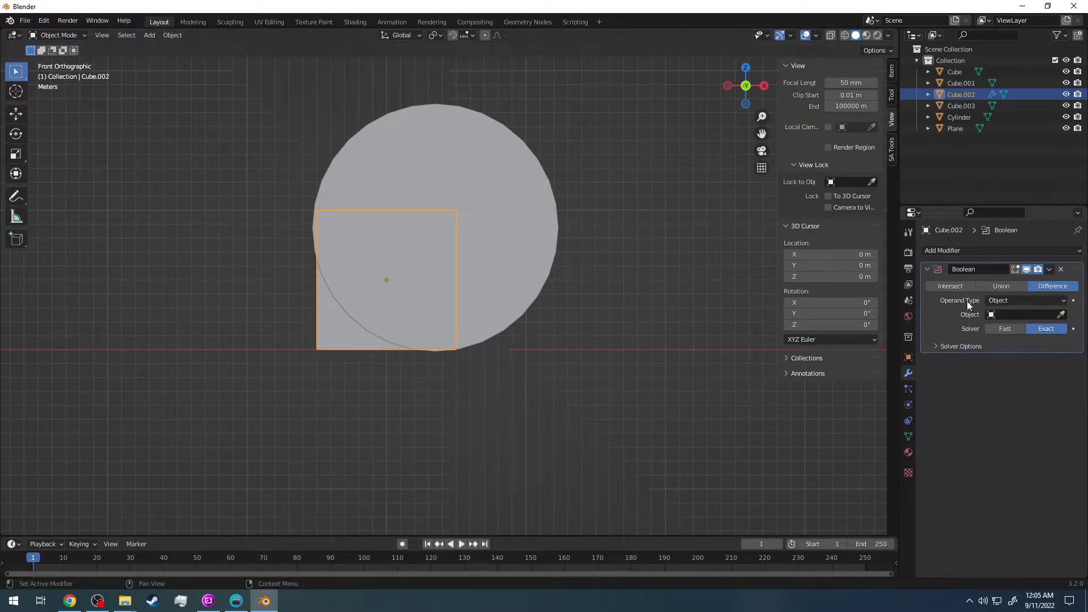
pyautogui.click(1005, 315)
pyautogui.click(990, 366)
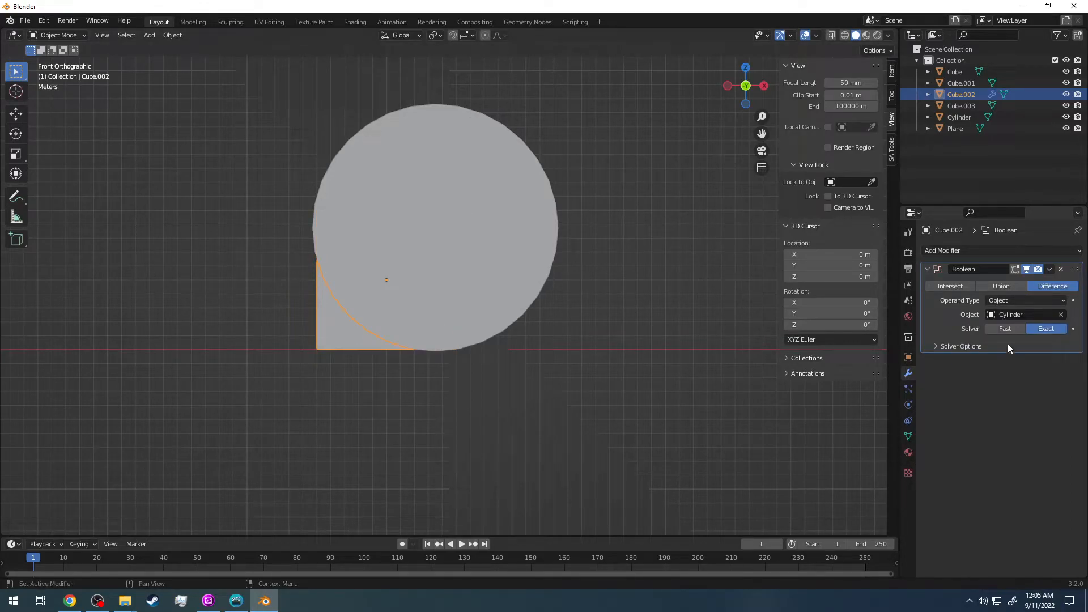
# Apply Cube.002's Boolean modifier, delete the cylinder, and inspect the curved cut from several angles.
pyautogui.click(1048, 270)
pyautogui.click(1026, 281)
pyautogui.click(492, 246)
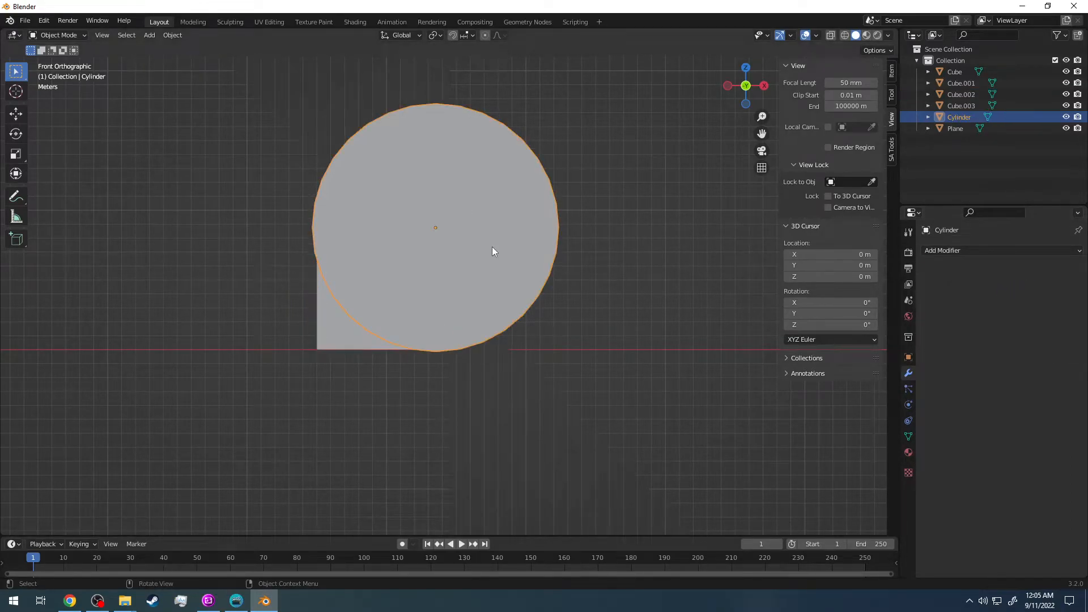
pyautogui.press('Delete')
pyautogui.moveTo(492, 246); pyautogui.dragTo(524, 303, button='middle')
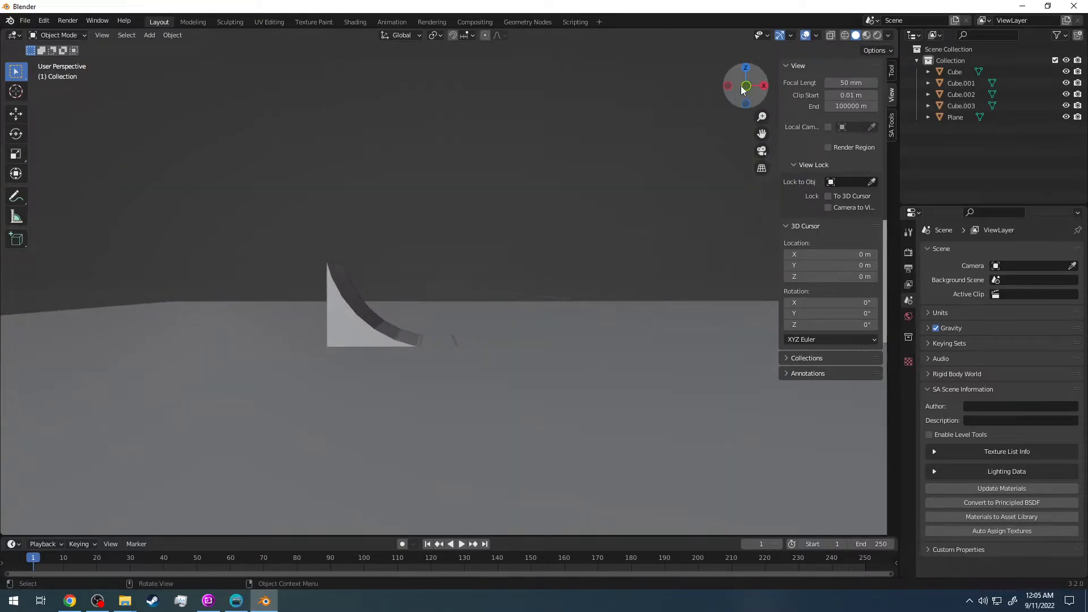
pyautogui.click(745, 86)
pyautogui.moveTo(741, 95); pyautogui.dragTo(481, 95)
pyautogui.click(746, 86)
pyautogui.scroll(-2, 489, 148)
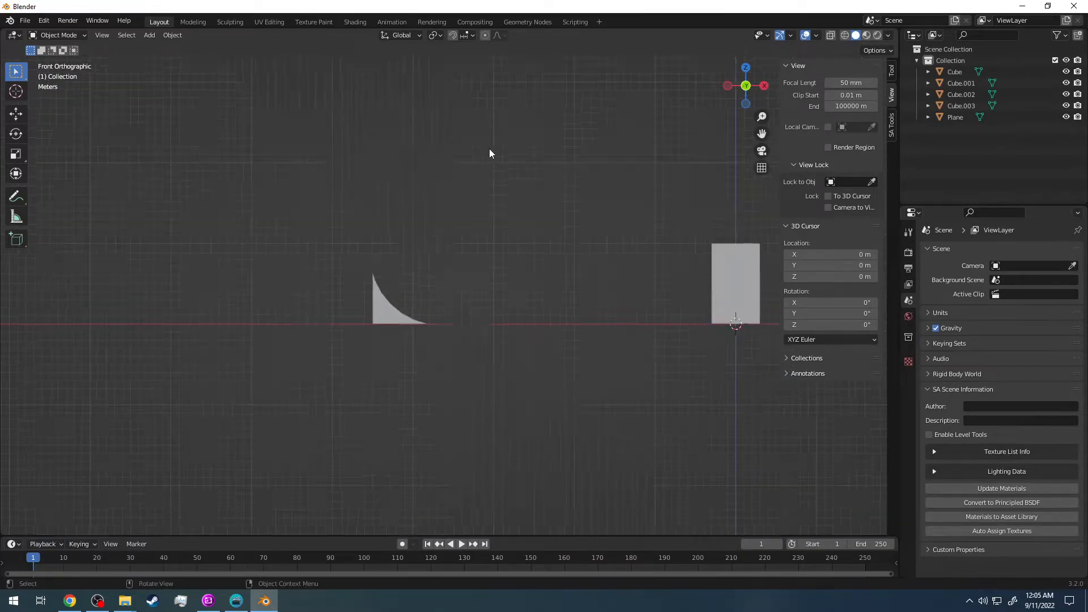
pyautogui.scroll(3, 489, 148)
# Restore the deleted cylinder, try shrinking it to about 0.55, and undo back to the unapplied Boolean modifier on Cube.002.
pyautogui.hotkey('ctrl', 'z')
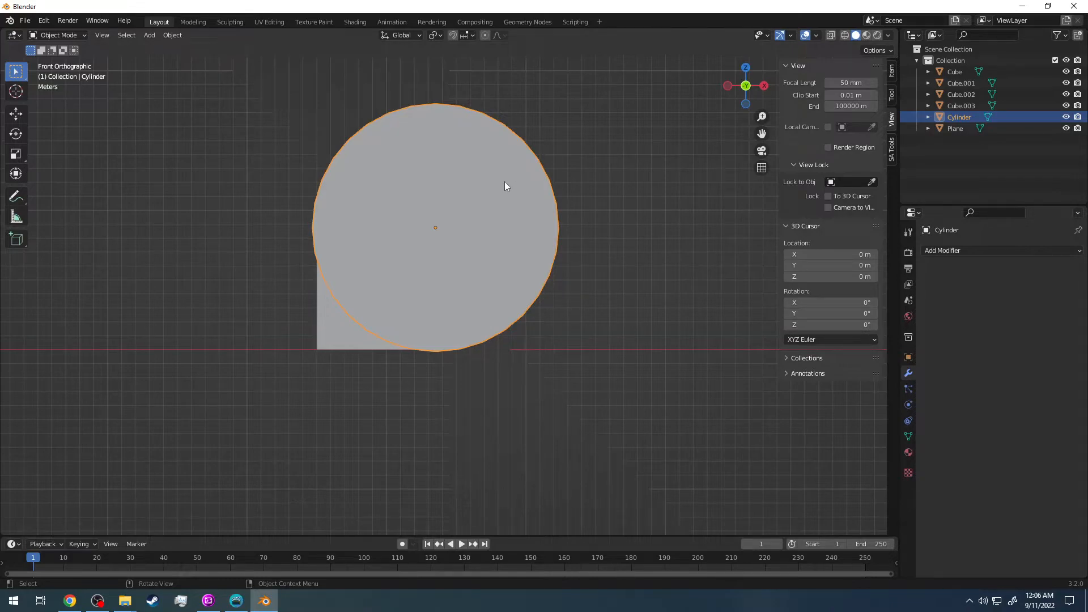
pyautogui.press('s')
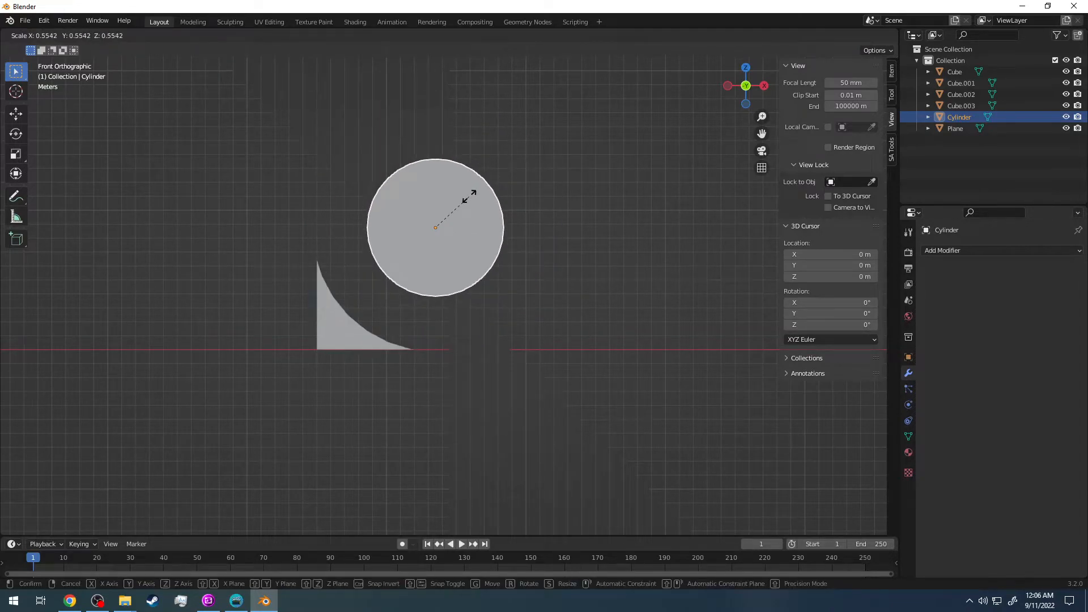
pyautogui.click(469, 196)
pyautogui.hotkey('ctrl', 'z')
pyautogui.click(469, 196)
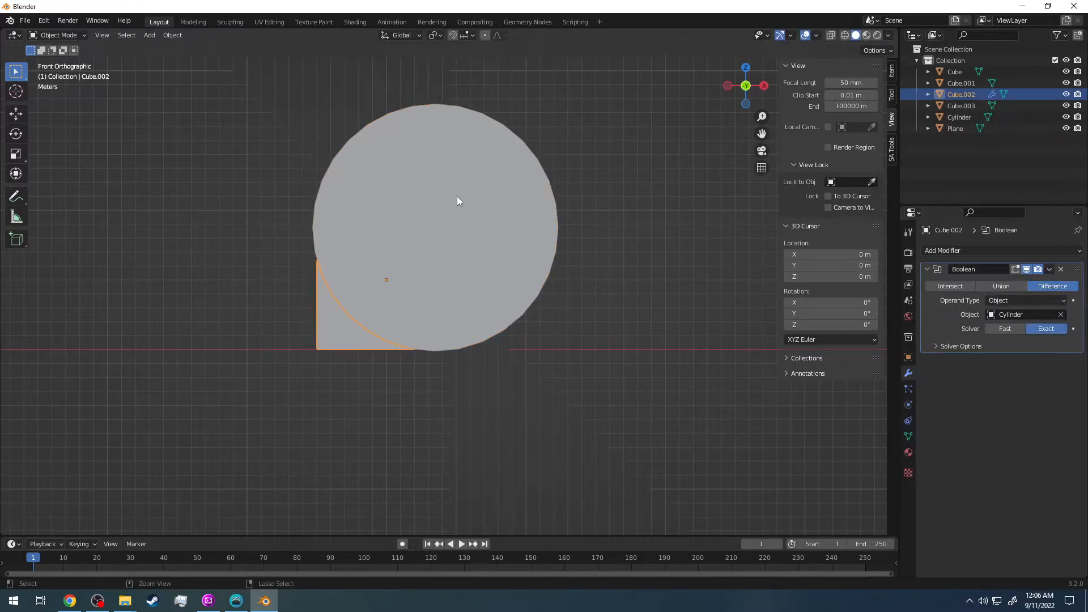
# Set the cylinder's X, Y and Z scale to 8.
pyautogui.click(457, 201)
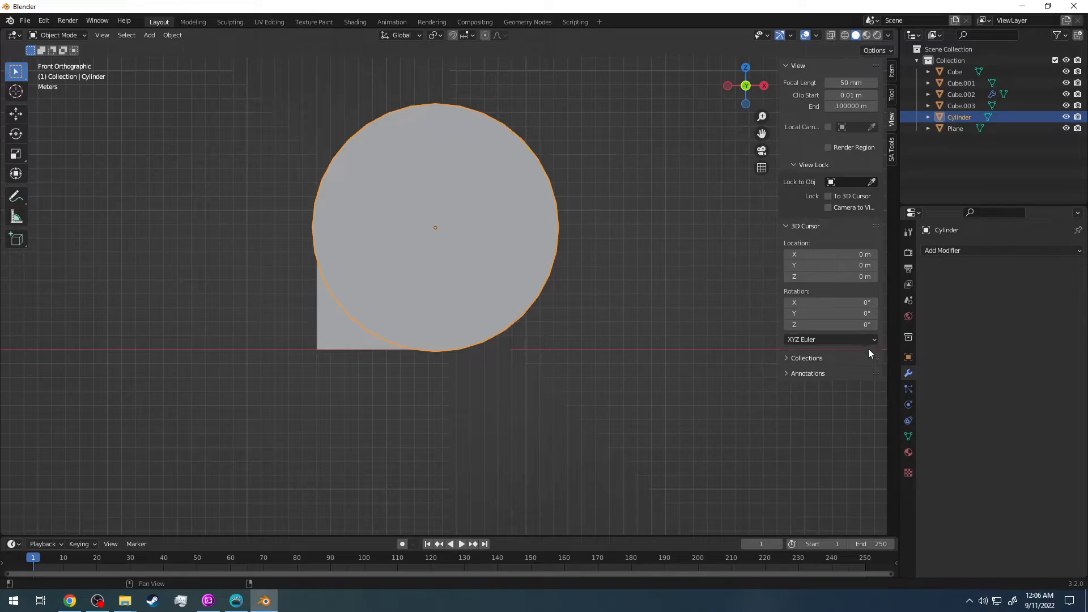
pyautogui.click(908, 356)
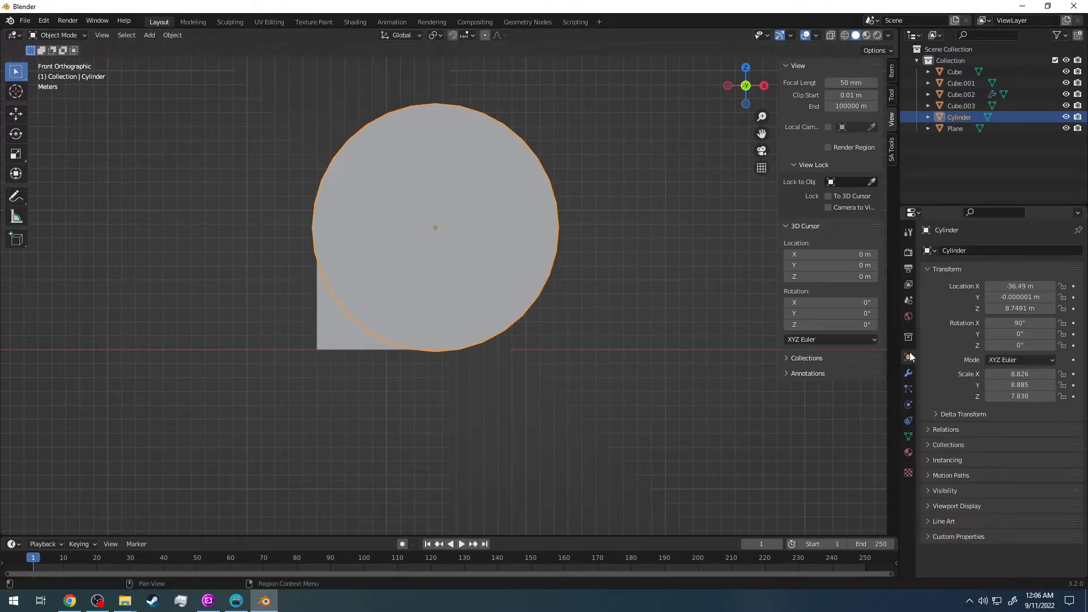
pyautogui.click(1019, 374)
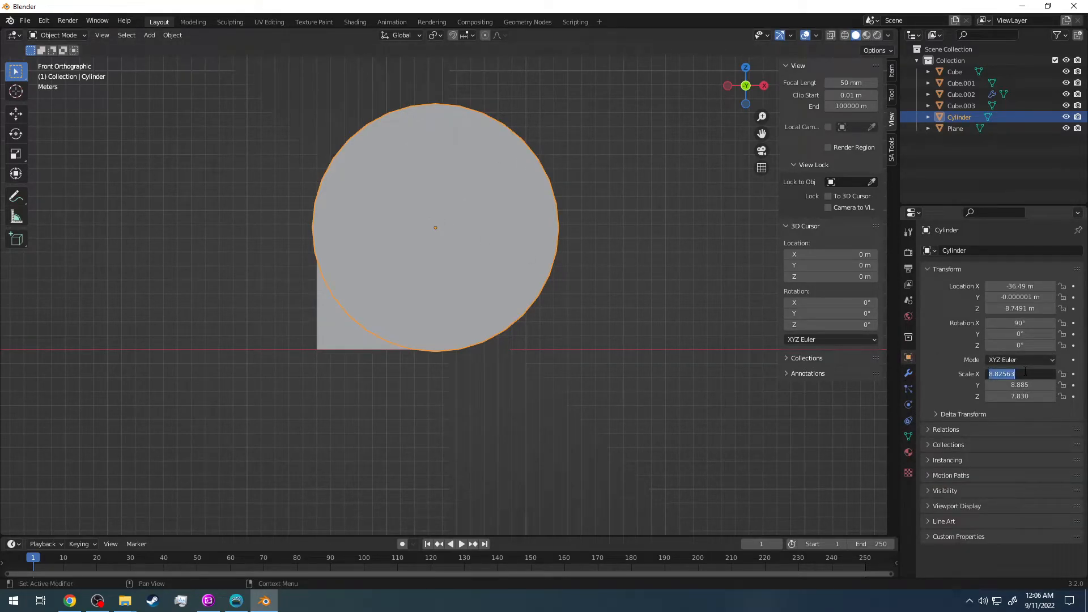
pyautogui.write('0')
pyautogui.press('BackSpace')
pyautogui.write('8')
pyautogui.press('Tab')
pyautogui.write('8')
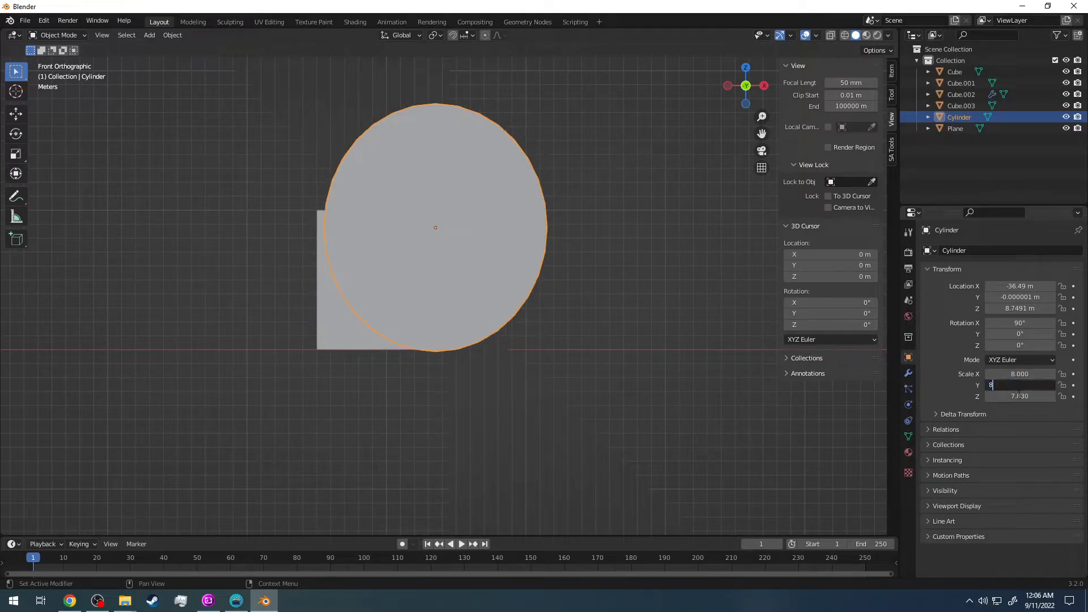
pyautogui.press('Tab')
pyautogui.write('8')
pyautogui.press('Return')
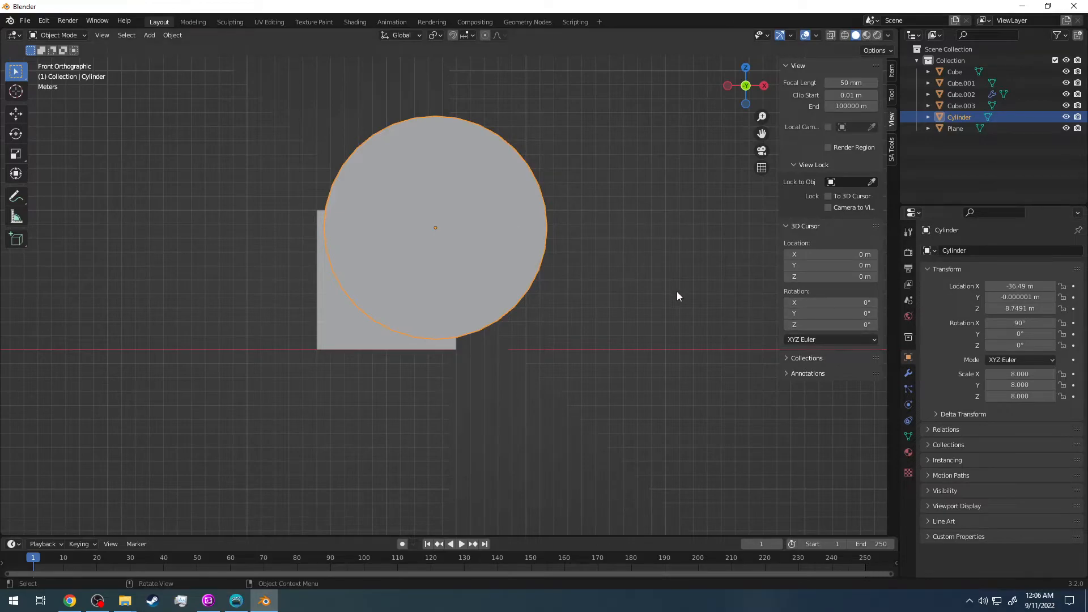
# Shrink the cylinder uniformly to a scale of about 4.65 and center it on Cube.002 at about X -40.03 m, Z 4.97 m.
pyautogui.press('s')
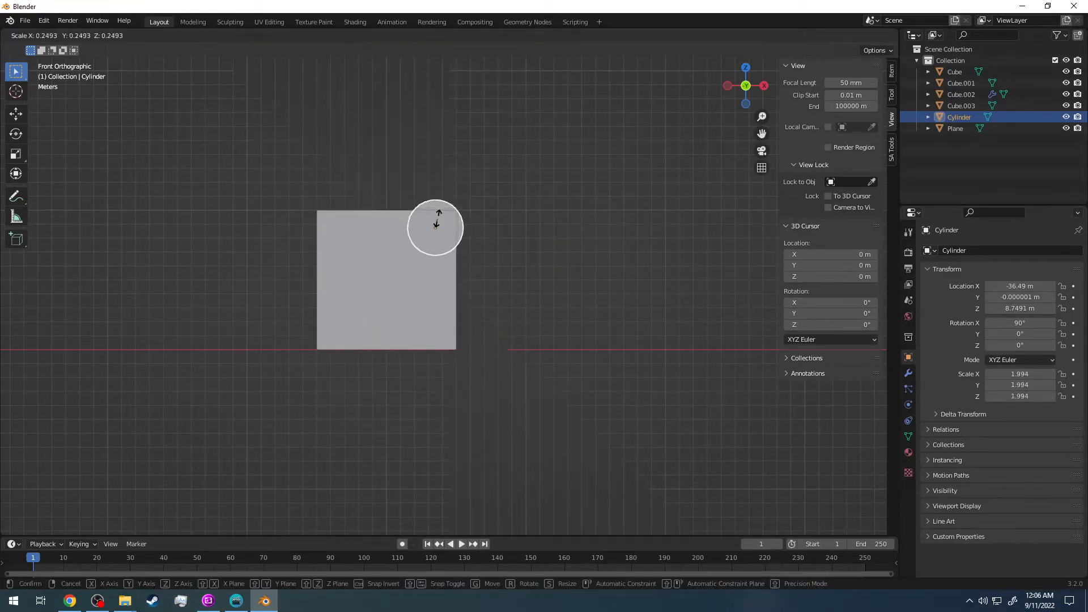
pyautogui.click(424, 230)
pyautogui.press('g')
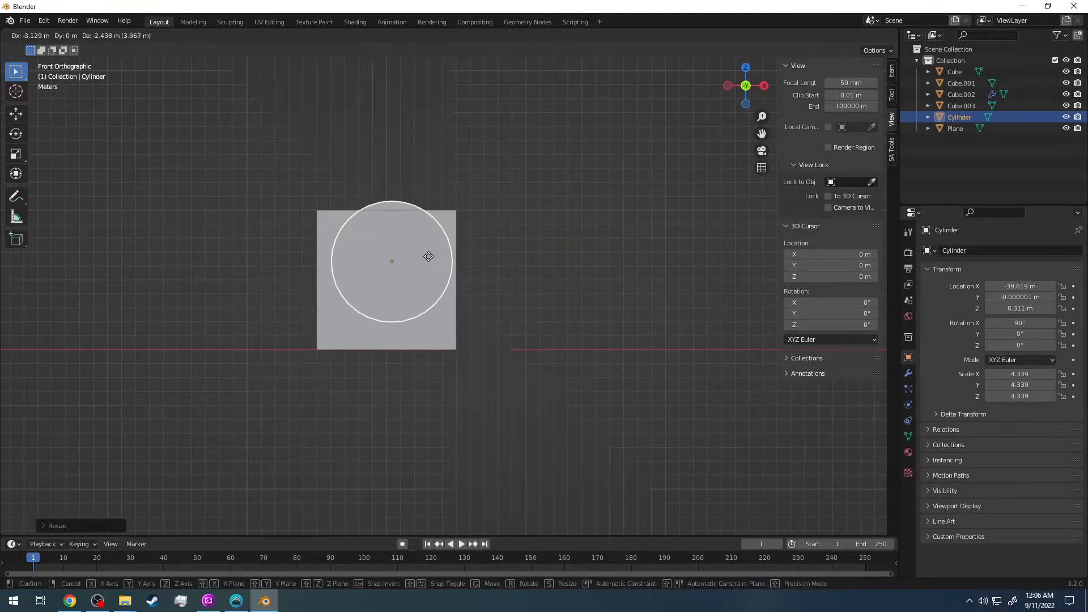
pyautogui.click(429, 272)
pyautogui.press('s')
pyautogui.click(430, 269)
pyautogui.press('g')
pyautogui.click(427, 269)
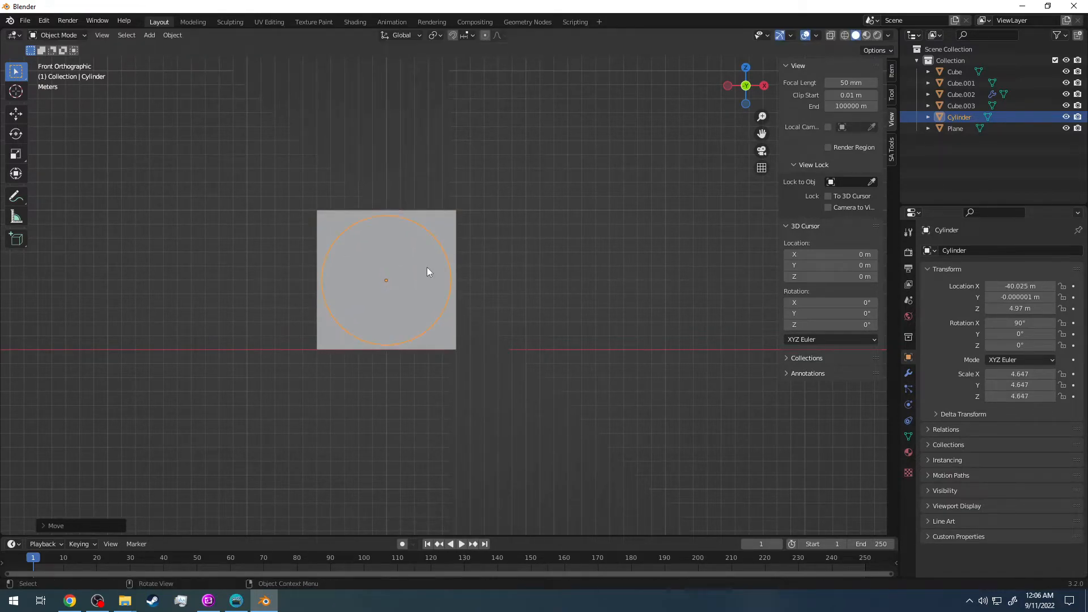
# Reduce the cylinder's uniform scale to about 4.53 and lower it to about Z 4.48 m.
pyautogui.press('s')
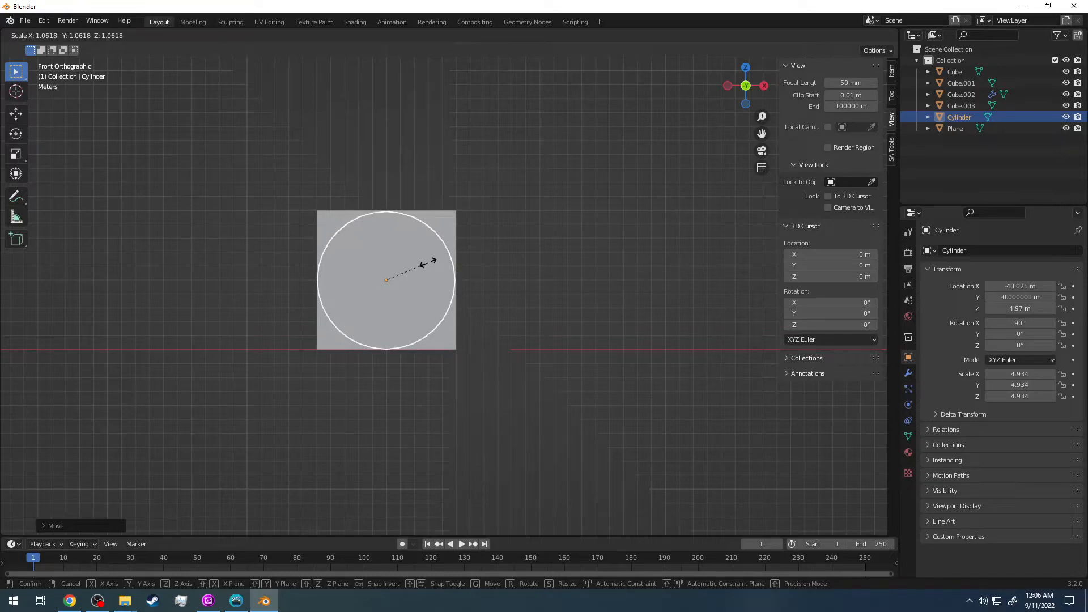
pyautogui.click(425, 268)
pyautogui.press('g')
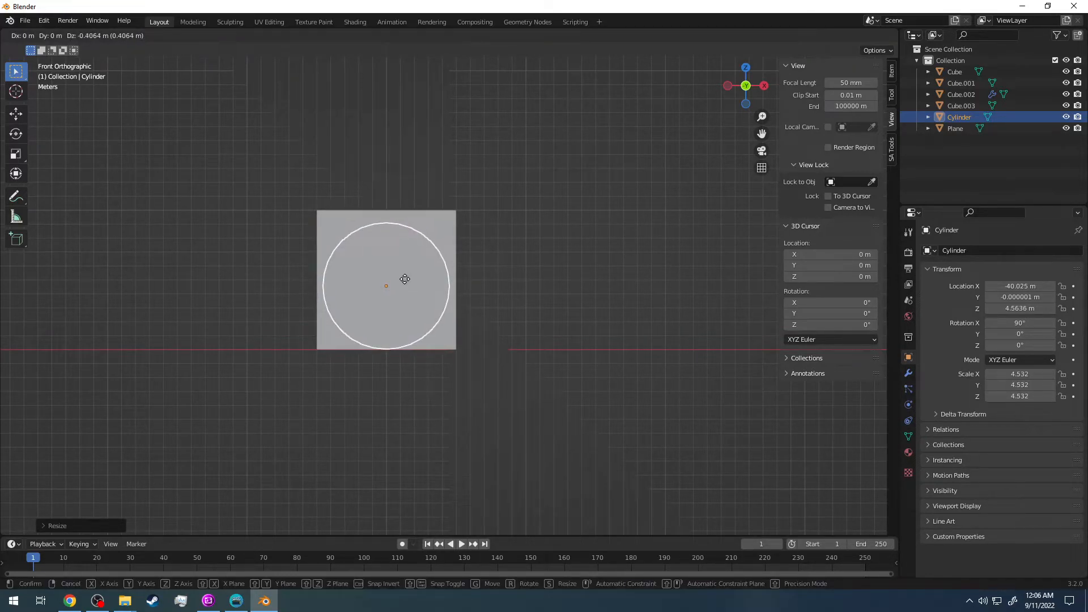
pyautogui.click(405, 280)
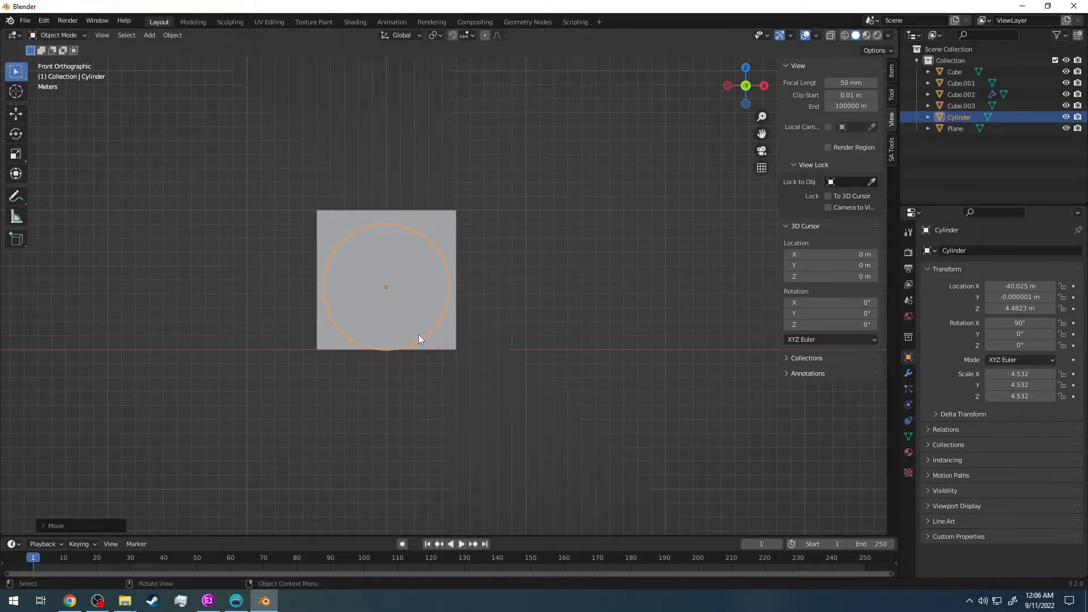
# Lower the cylinder slightly past the cube's bottom edge to about Z 4.40 m, at about X -40.03 m.
pyautogui.scroll(5, 382, 366)
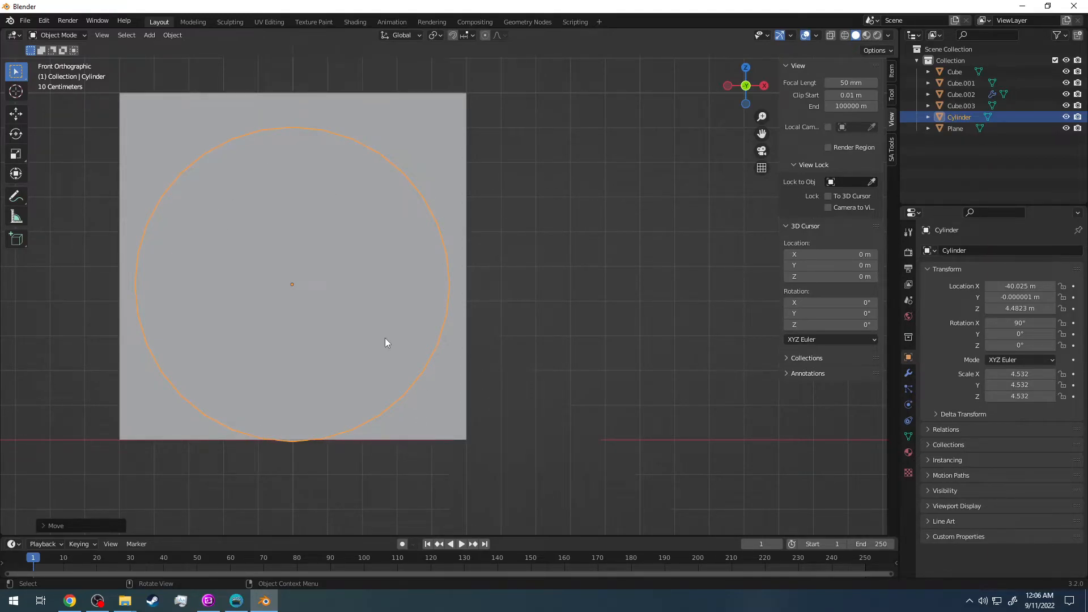
pyautogui.press('g')
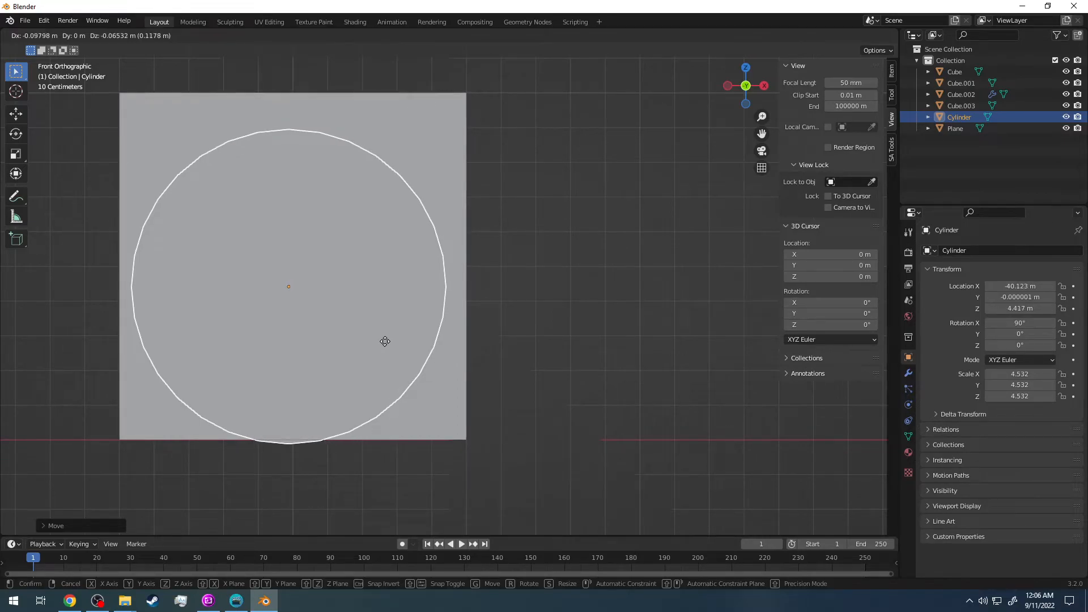
pyautogui.click(387, 347)
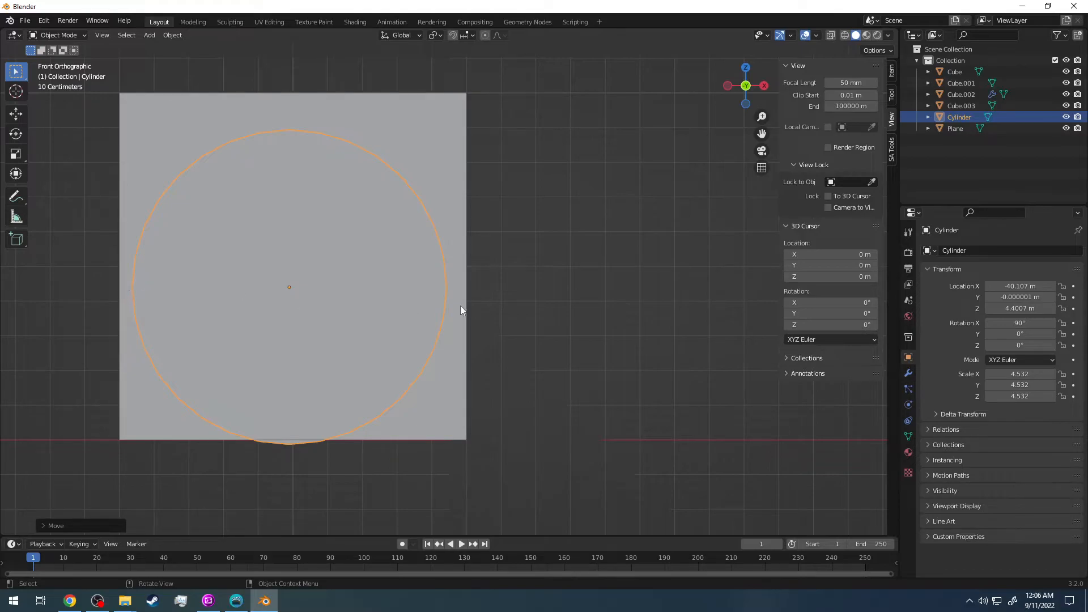
pyautogui.press('g')
pyautogui.press('x')
pyautogui.click(461, 289)
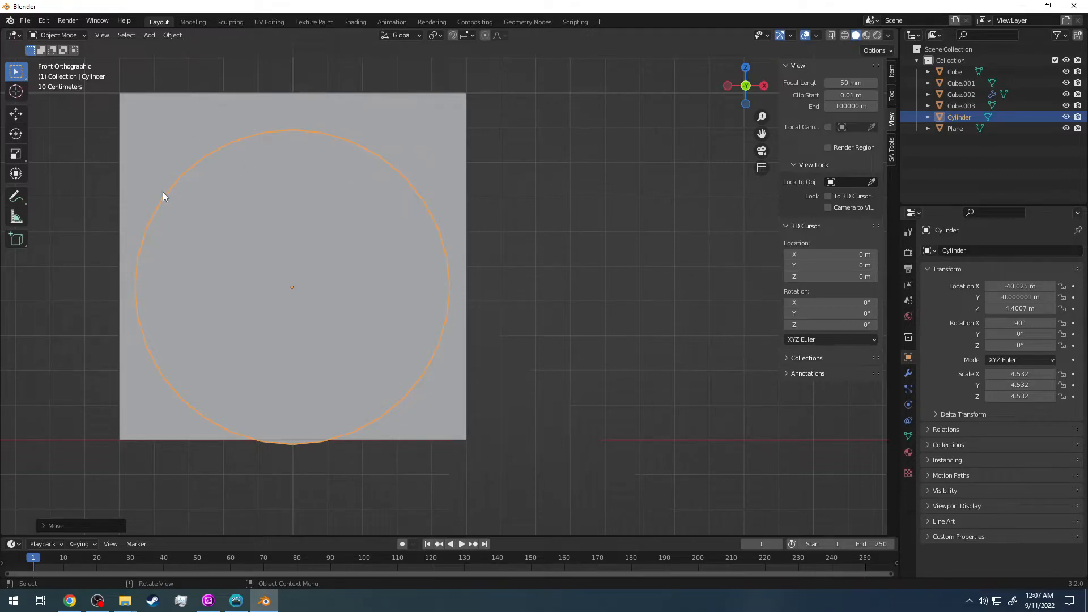
# Try moving the cylinder against the cube's left edge at about X -40.47 m, Z 4.35 m, and return it to its previous position.
pyautogui.press('g')
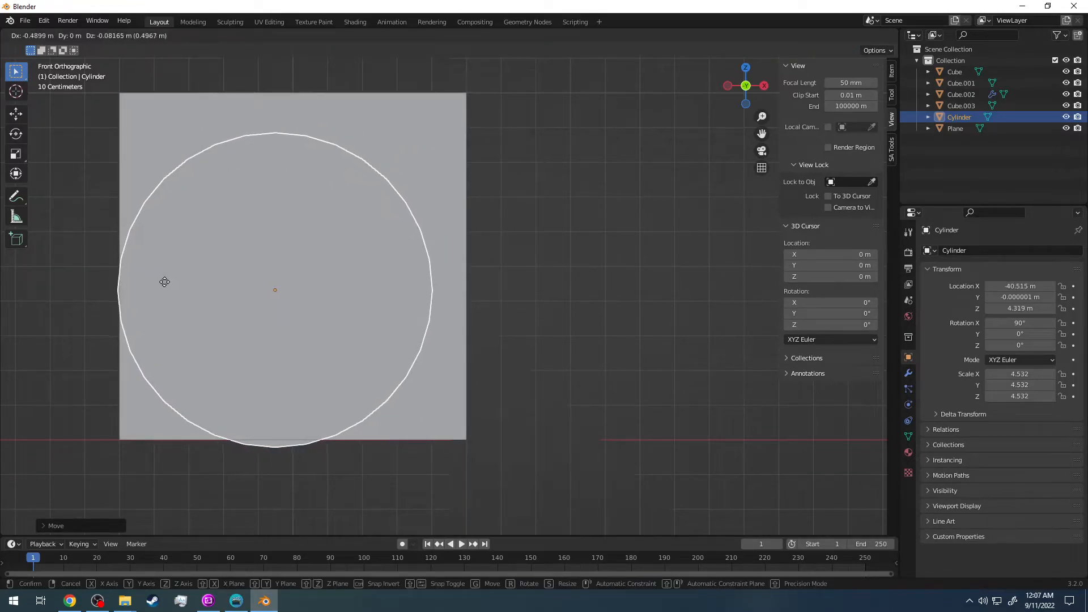
pyautogui.click(165, 281)
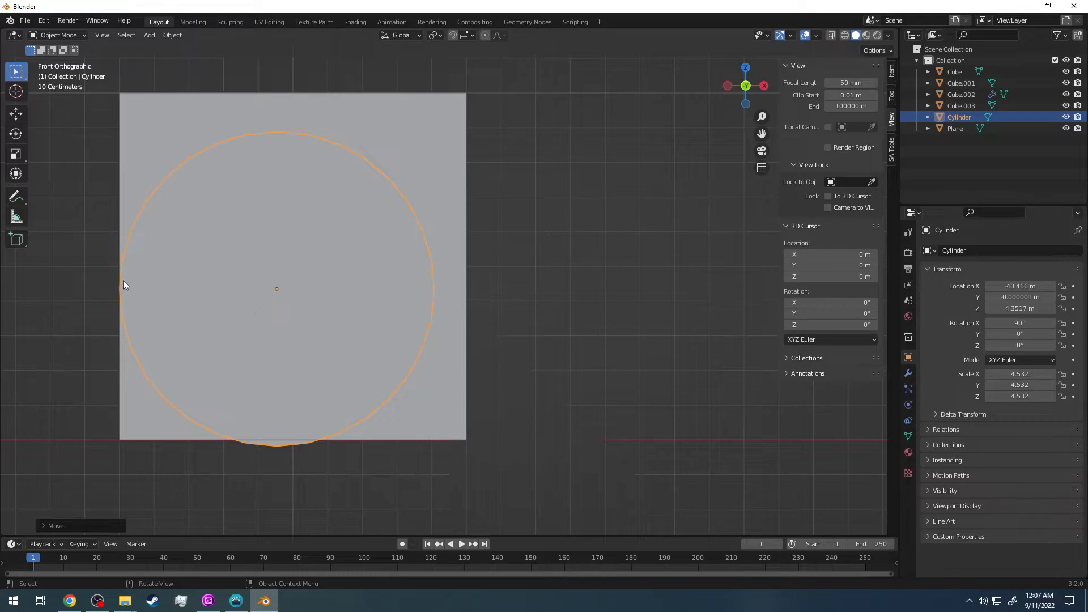
pyautogui.press('g')
pyautogui.click(209, 293)
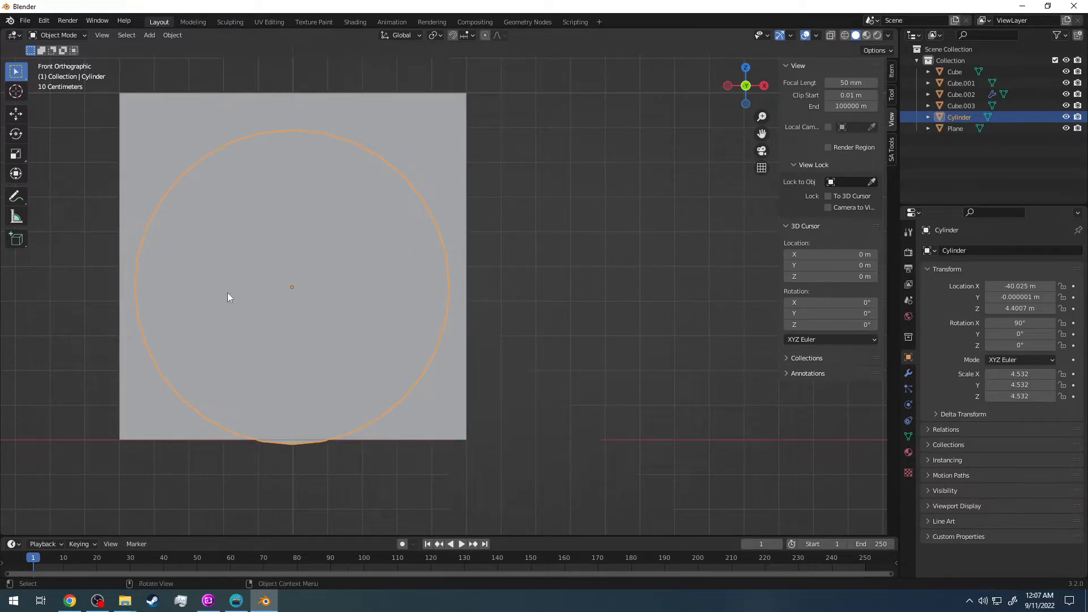
# Stretch the cylinder along global Y to a Z scale of about 10.06 so it extends through both sides of Cube.002.
pyautogui.moveTo(434, 252); pyautogui.dragTo(450, 235, button='middle')
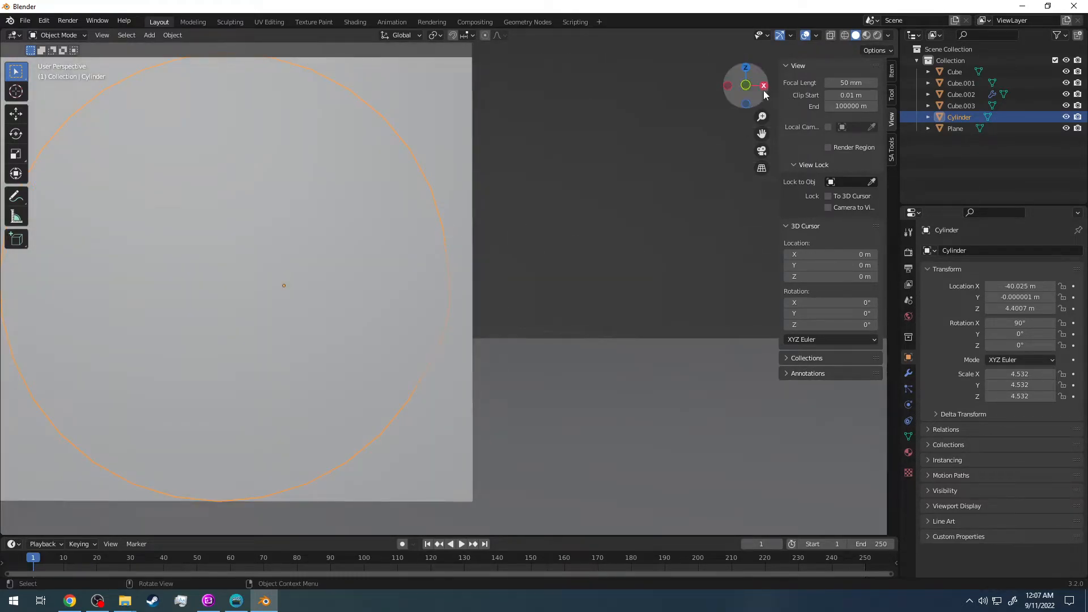
pyautogui.click(749, 87)
pyautogui.moveTo(583, 148); pyautogui.dragTo(561, 198, button='middle')
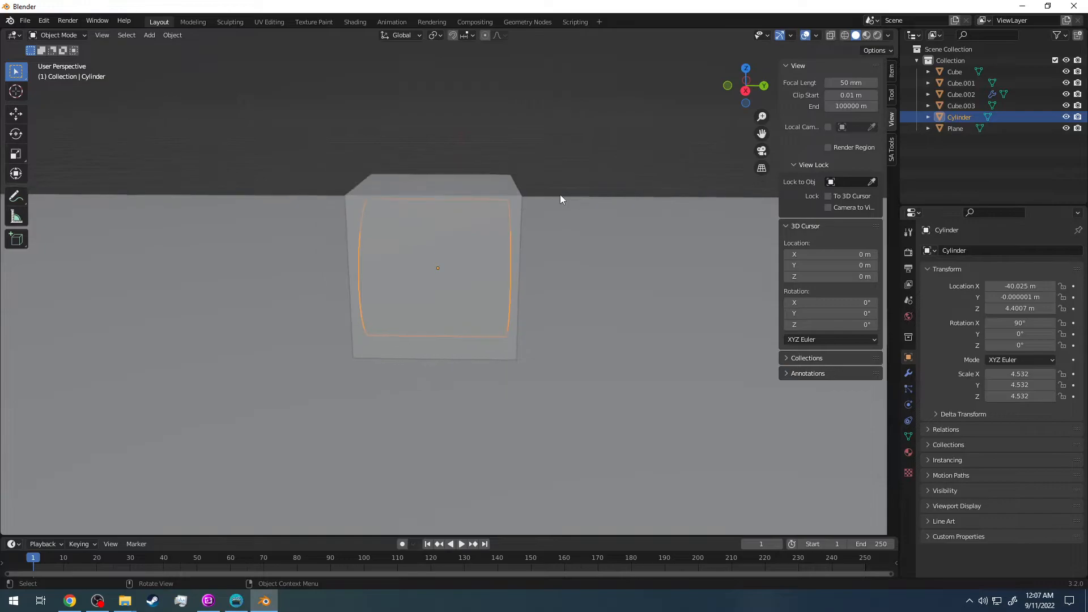
pyautogui.moveTo(442, 192); pyautogui.dragTo(431, 196, button='middle')
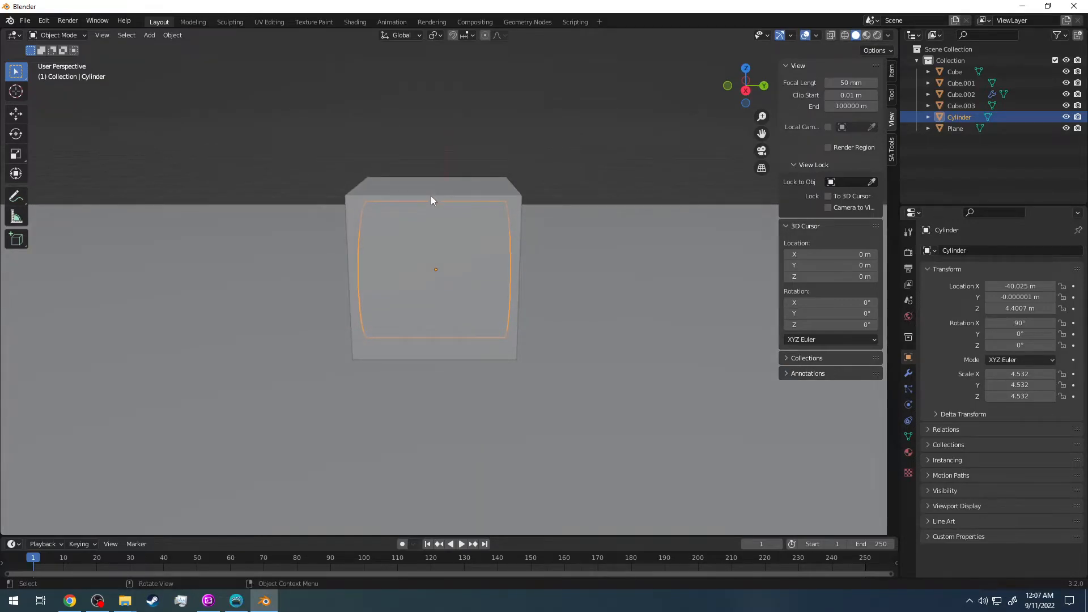
pyautogui.press('s')
pyautogui.press('y')
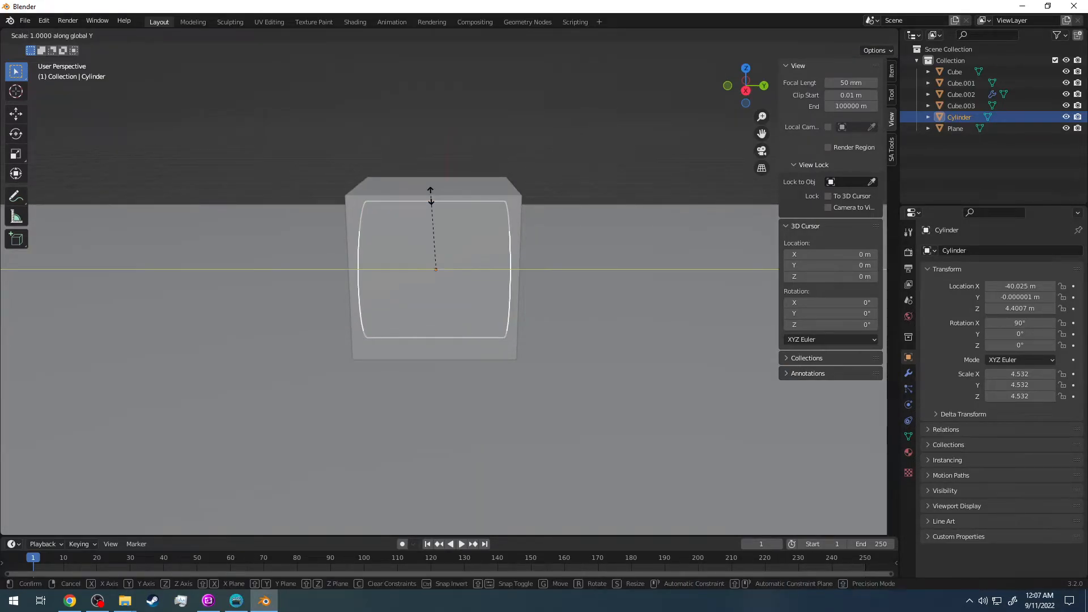
pyautogui.click(296, 184)
pyautogui.moveTo(296, 187); pyautogui.dragTo(600, 133, button='middle')
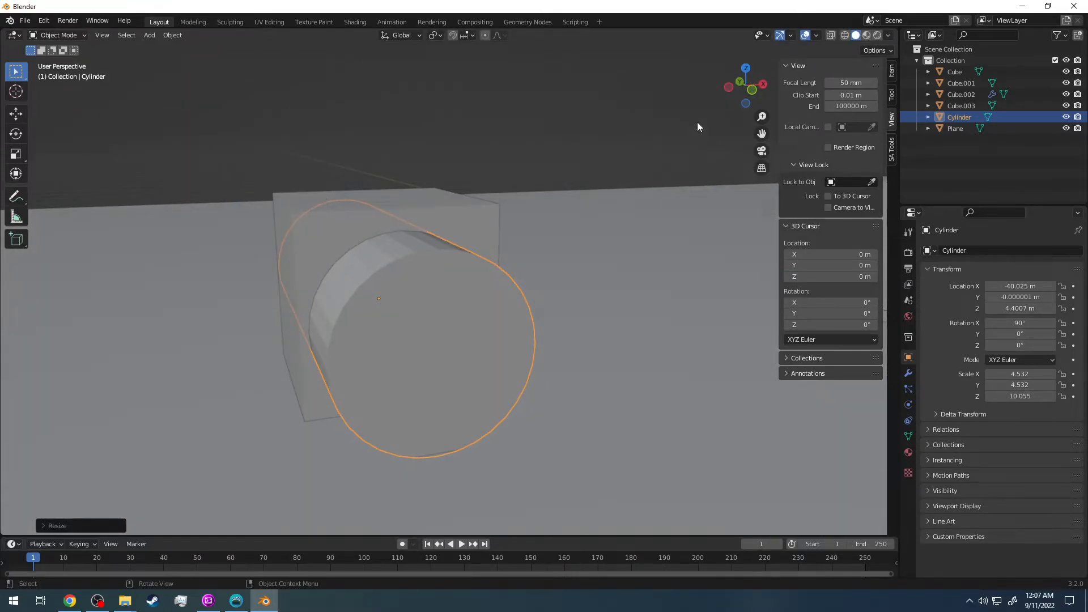
# Set the cylinder as the cutting object of Cube.002's Boolean Difference modifier and apply the modifier.
pyautogui.click(748, 100)
pyautogui.click(451, 206)
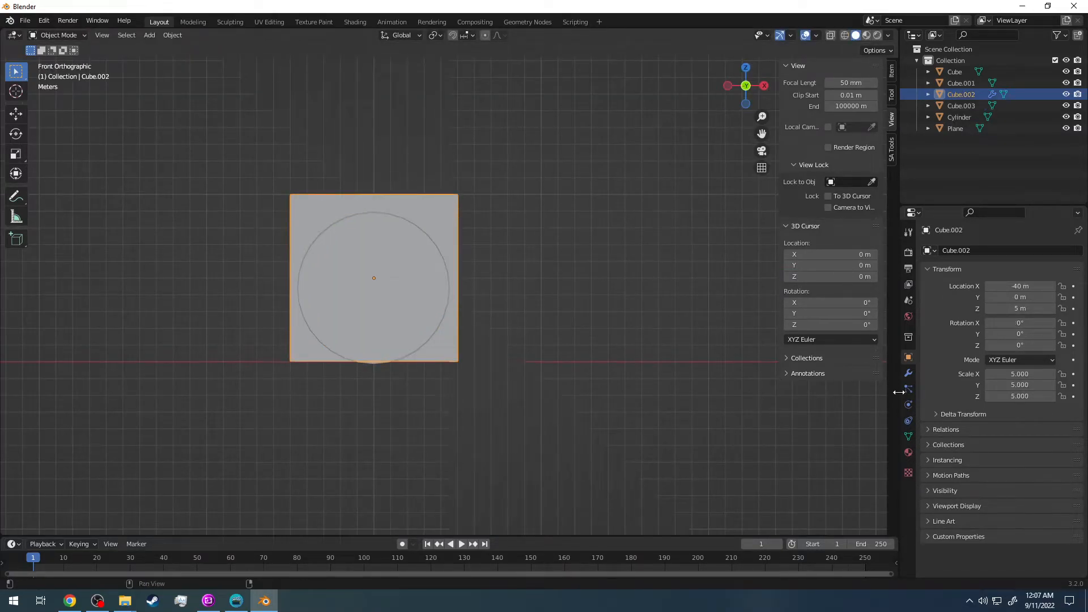
pyautogui.click(907, 374)
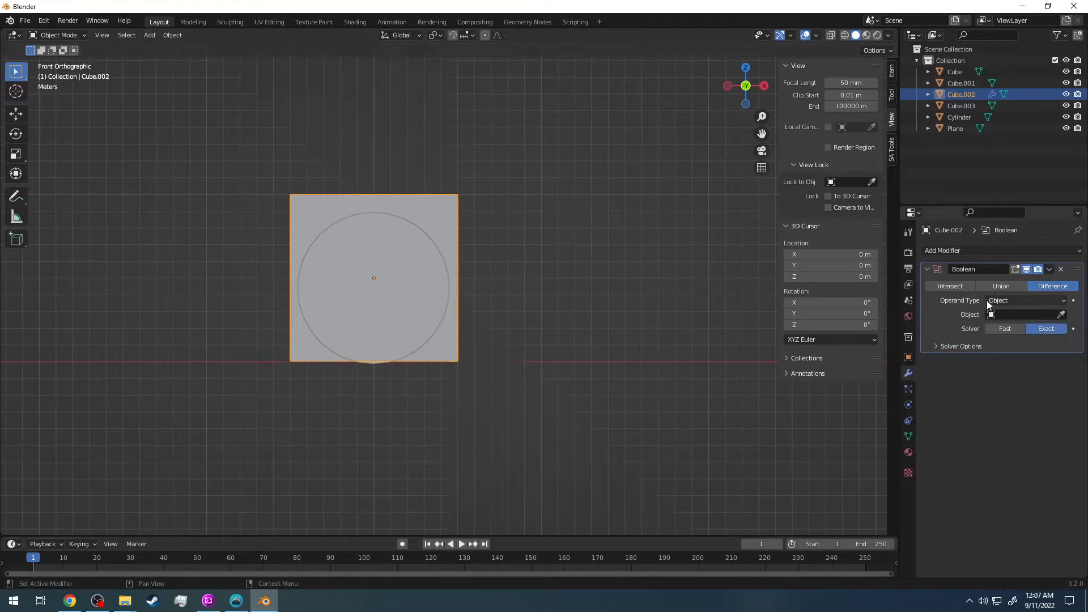
pyautogui.click(1013, 314)
pyautogui.click(981, 366)
pyautogui.click(1049, 269)
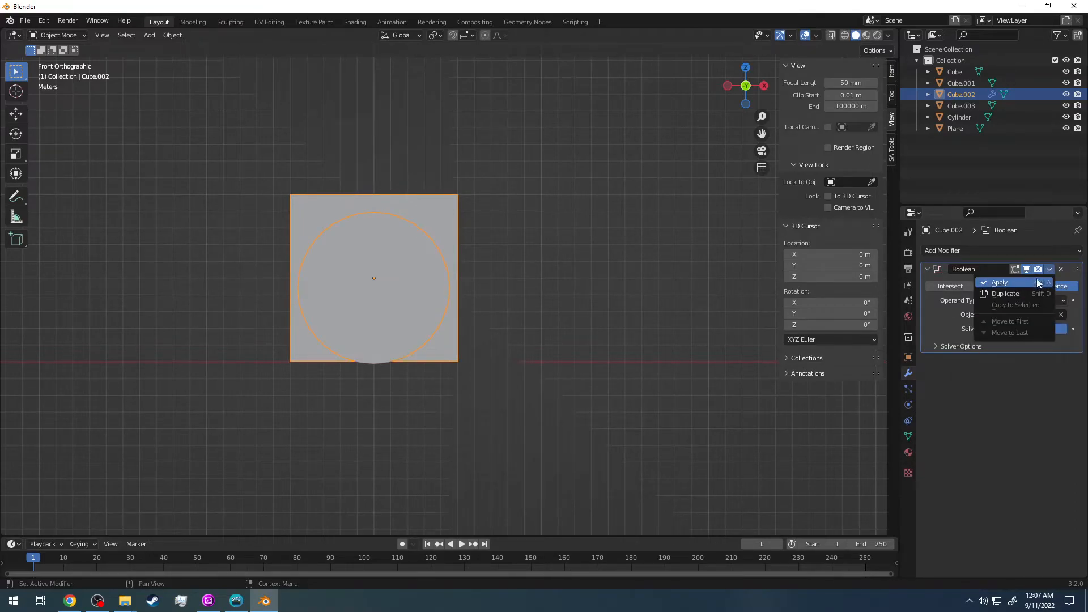
pyautogui.click(1037, 279)
# Delete the cylinder used as the cutter for the hole in Cube.002.
pyautogui.moveTo(577, 177); pyautogui.dragTo(570, 172, button='middle')
pyautogui.click(365, 286)
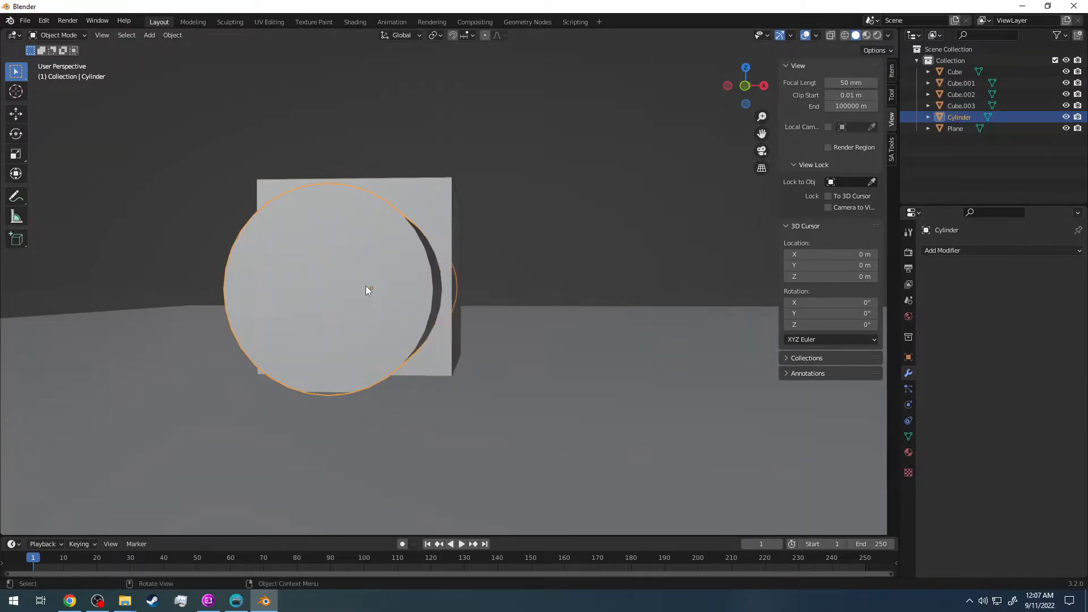
pyautogui.press('Delete')
pyautogui.moveTo(367, 283); pyautogui.dragTo(522, 219, button='middle')
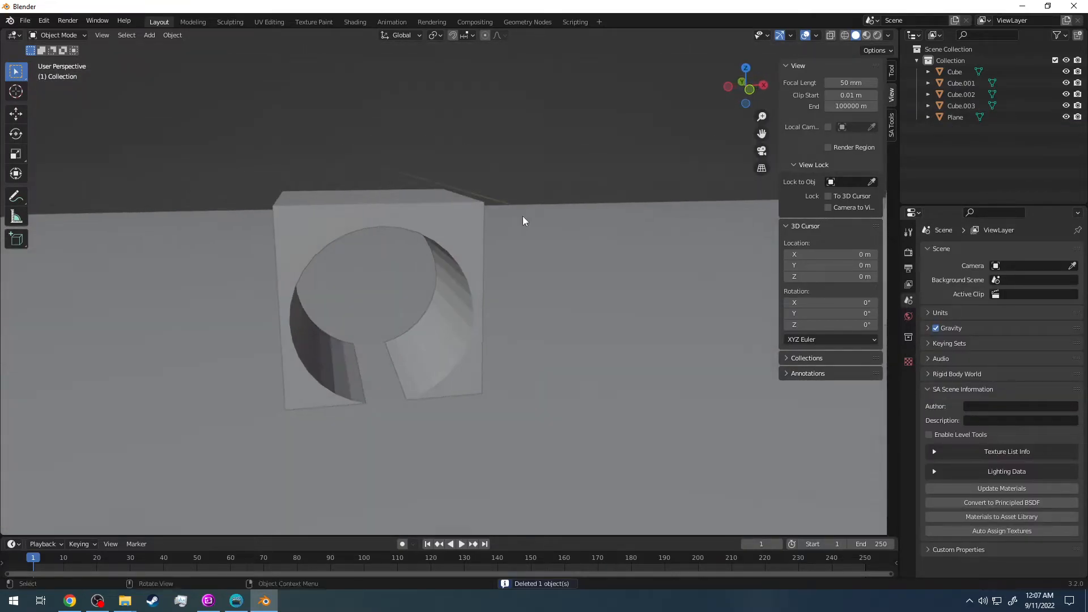
pyautogui.click(749, 91)
pyautogui.moveTo(617, 158); pyautogui.dragTo(719, 108, button='middle')
# Try moving the small 3 × 3 × 5 scale cube in front of Cube.002's hole in the front view, and undo the moves.
pyautogui.click(708, 225)
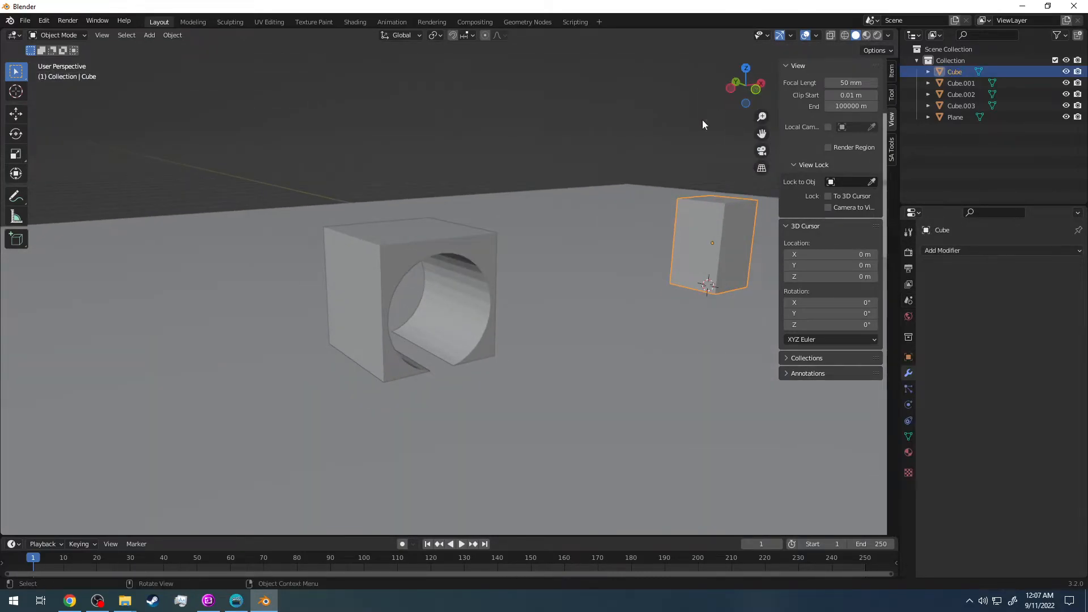
pyautogui.click(751, 99)
pyautogui.scroll(-6, 630, 175)
pyautogui.scroll(3, 603, 268)
pyautogui.press('g')
pyautogui.click(348, 282)
pyautogui.scroll(4, 386, 291)
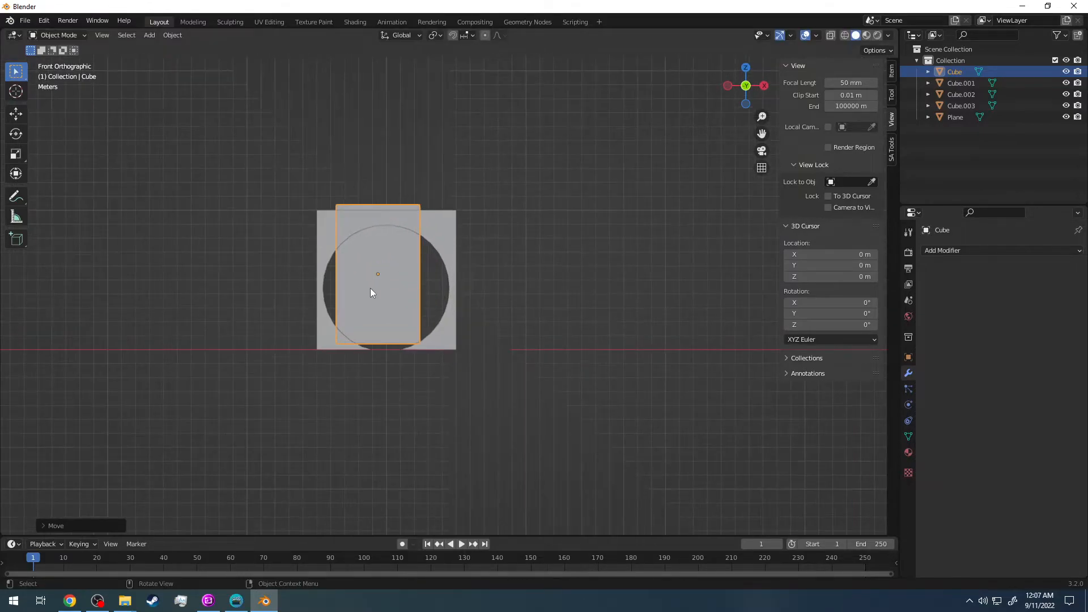
pyautogui.press('g')
pyautogui.click(594, 273)
pyautogui.scroll(-9, 594, 273)
pyautogui.hotkey('ctrl', 'z')
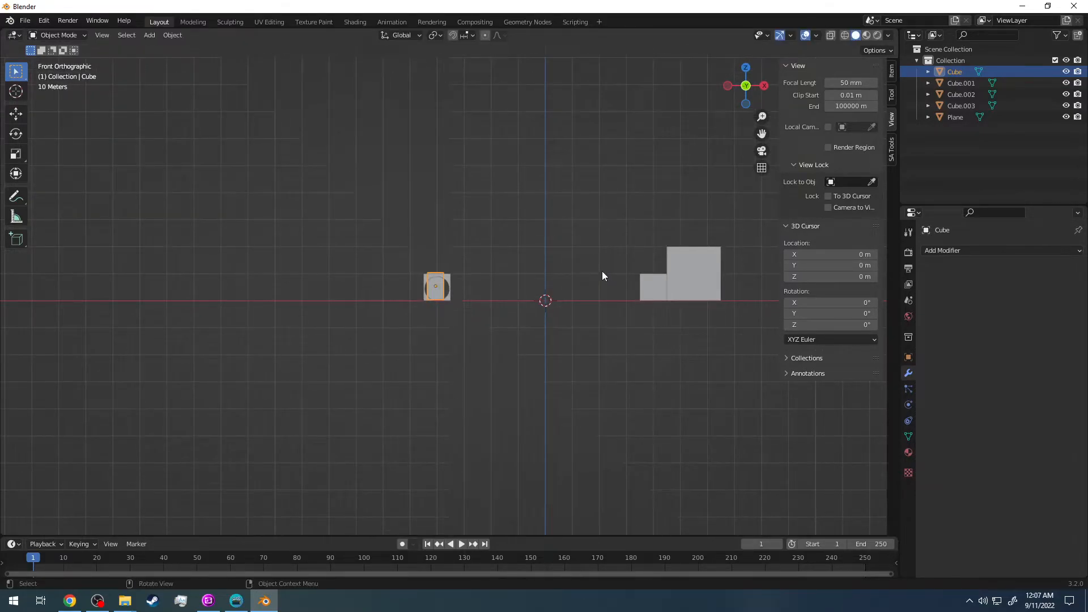
pyautogui.hotkey('ctrl', 'z')
# Enlarge Cube.002 uniformly to a scale of about 19.1.
pyautogui.click(443, 277)
pyautogui.scroll(10, 454, 281)
pyautogui.scroll(-4, 453, 272)
pyautogui.scroll(5, 457, 272)
pyautogui.scroll(-12, 431, 280)
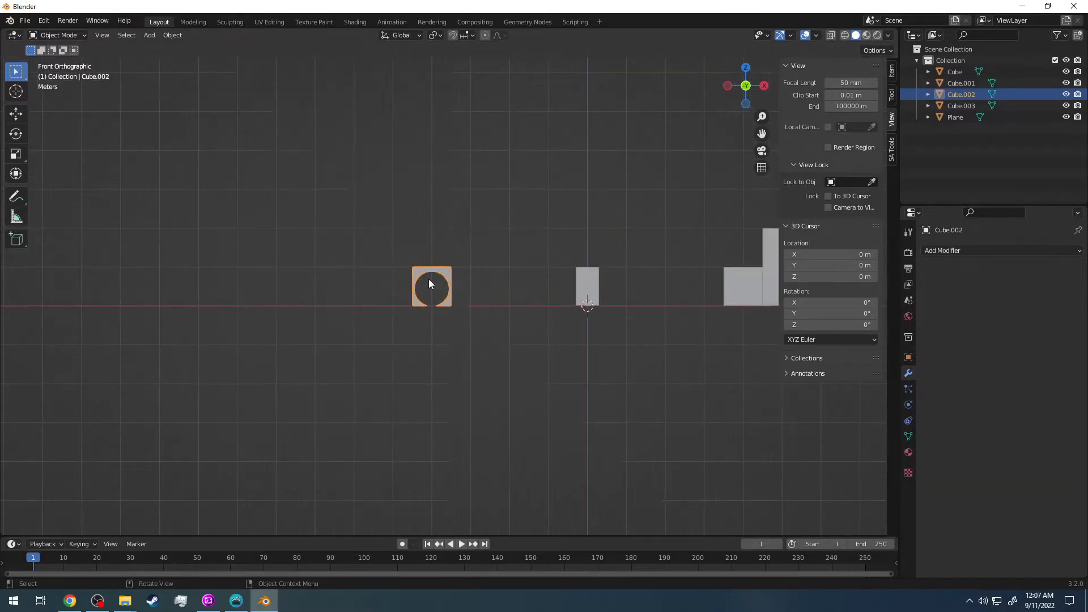
pyautogui.scroll(5, 427, 279)
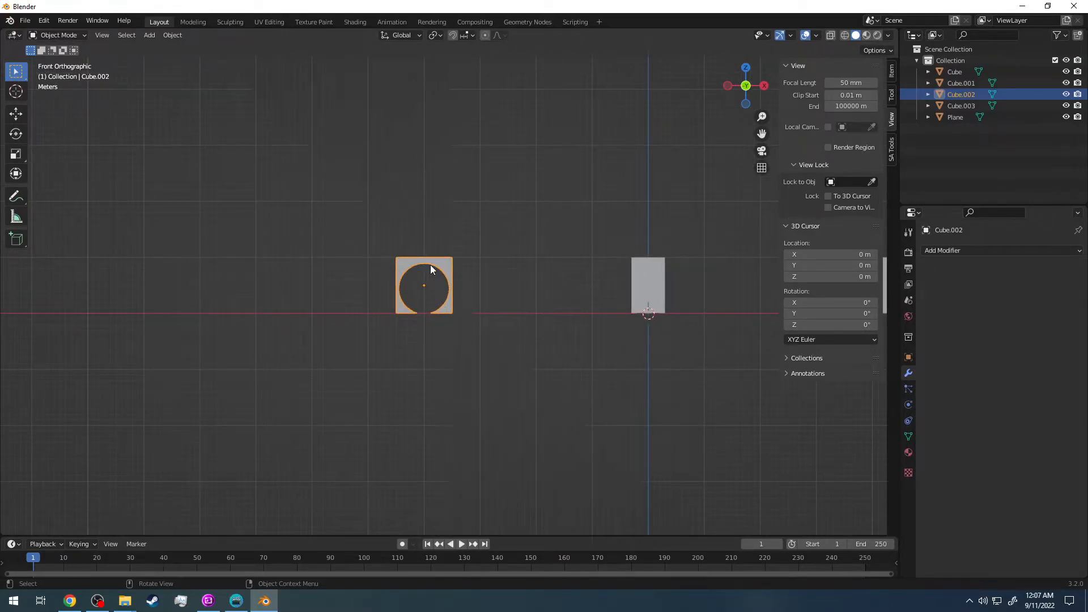
pyautogui.press('s')
pyautogui.click(481, 231)
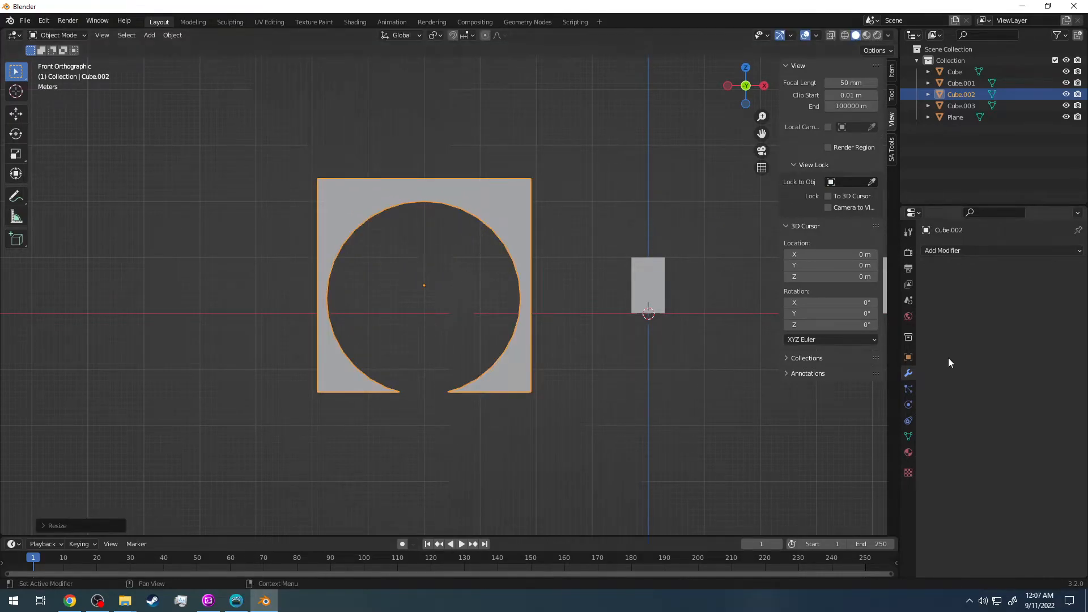
# Set Cube.002's scale to exactly 20 on the X, Y and Z axes.
pyautogui.click(908, 357)
pyautogui.doubleClick(1014, 374)
pyautogui.write('20')
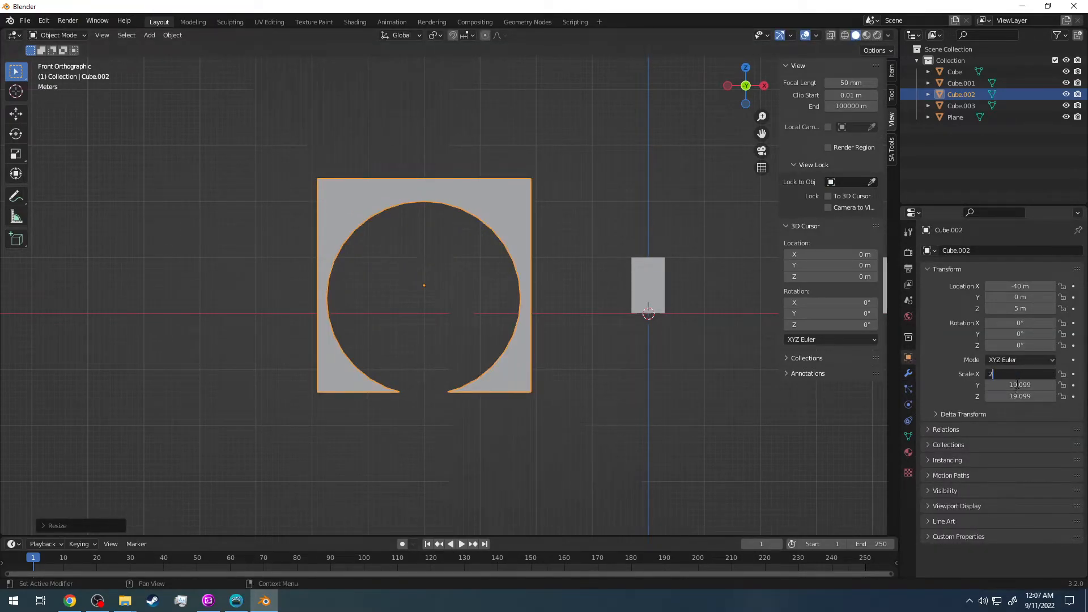
pyautogui.press('Tab')
pyautogui.write('10')
pyautogui.press('BackSpace')
pyautogui.press('BackSpace')
pyautogui.write('20')
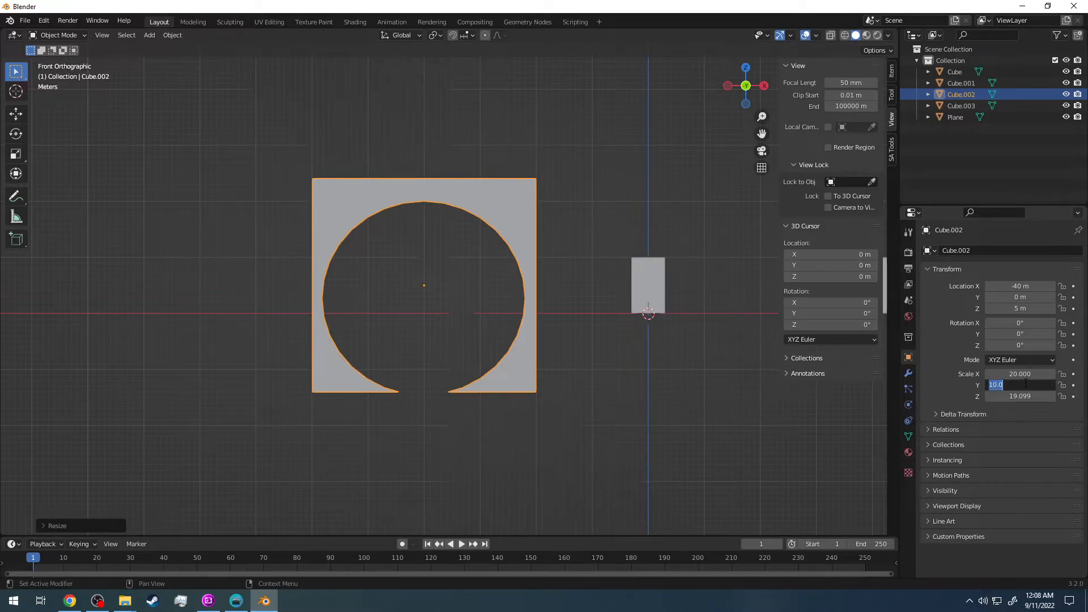
pyautogui.press('Tab')
pyautogui.write('20')
pyautogui.press('Return')
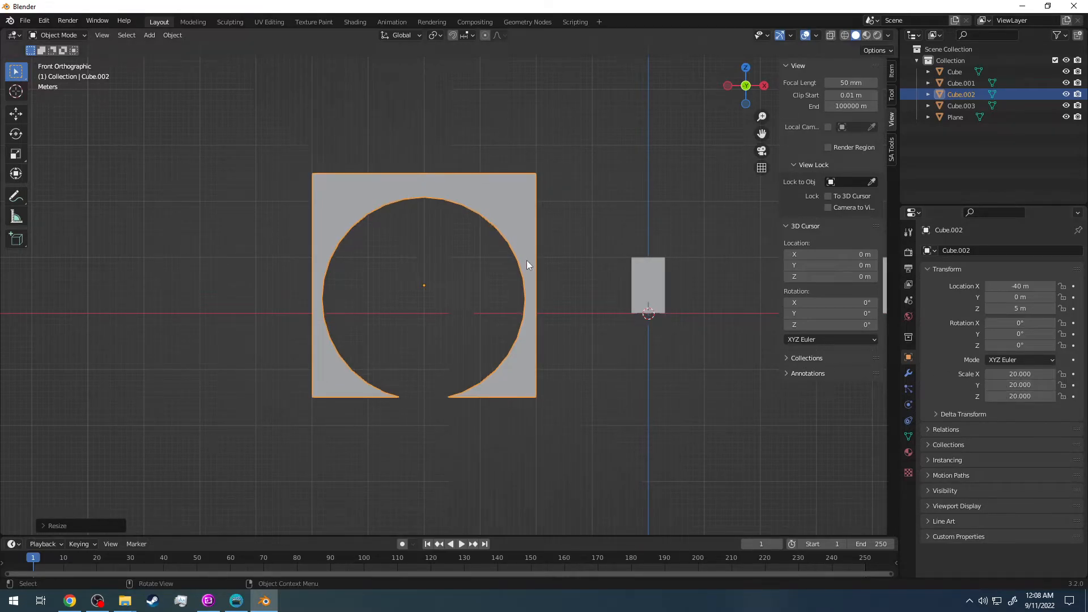
# Raise Cube.002 onto the ground plane by setting its Z location to 20 m.
pyautogui.doubleClick(1020, 308)
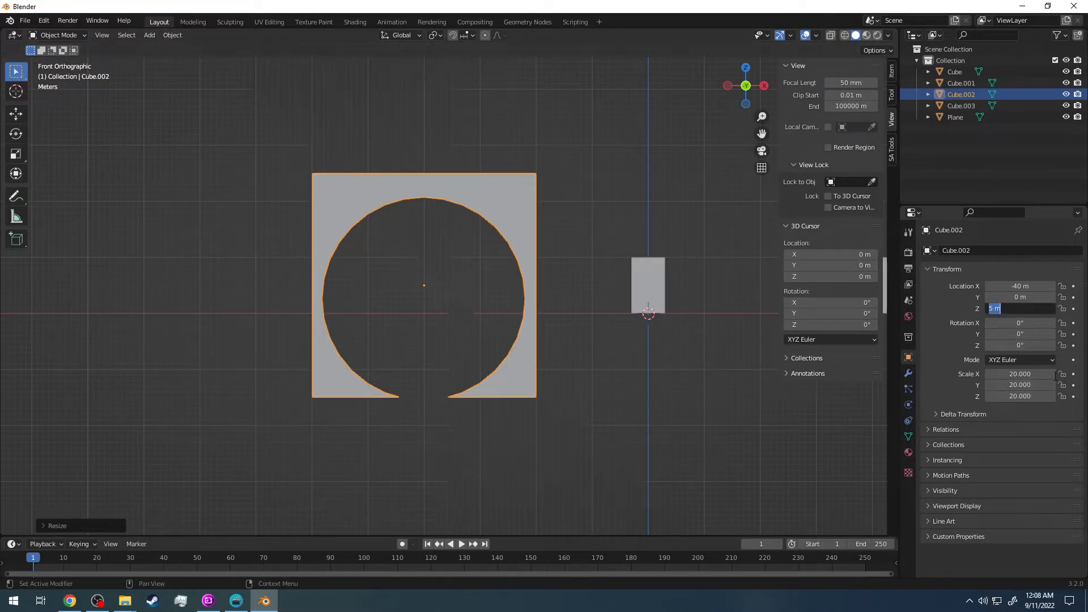
pyautogui.write('20')
pyautogui.press('Return')
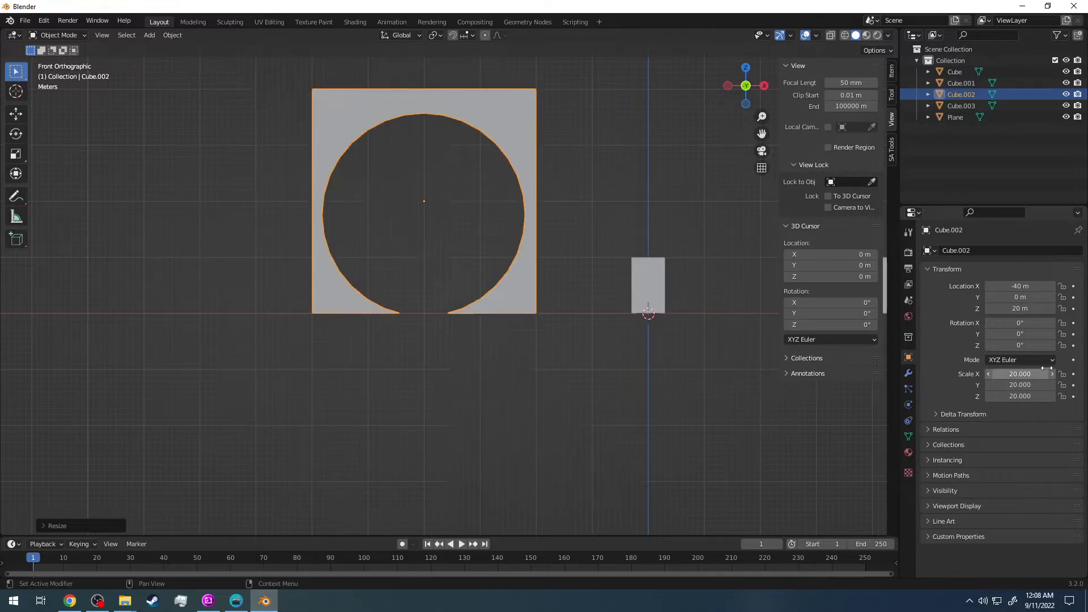
pyautogui.moveTo(671, 111); pyautogui.dragTo(696, 188, button='middle')
pyautogui.moveTo(529, 182); pyautogui.dragTo(620, 184, button='middle')
pyautogui.moveTo(500, 213); pyautogui.dragTo(526, 202, button='middle')
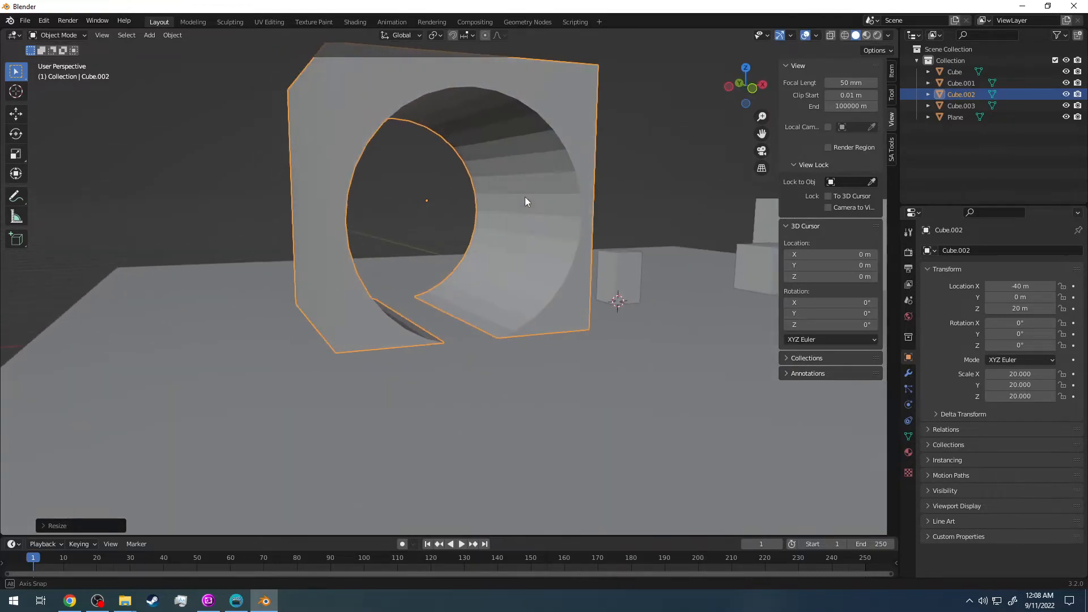
pyautogui.moveTo(339, 140); pyautogui.dragTo(576, 276, button='middle')
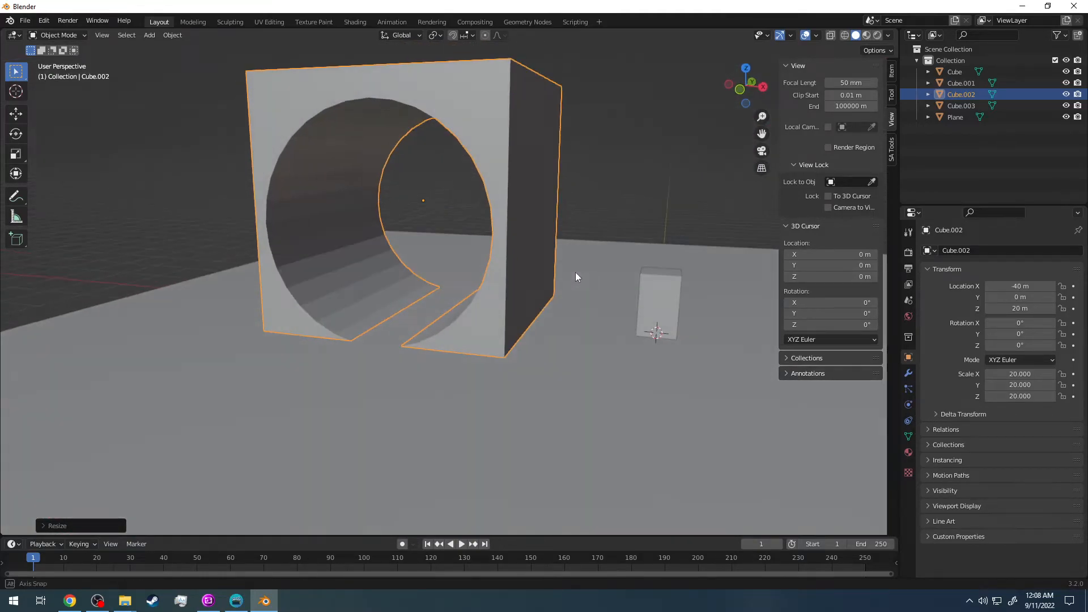
# Try the small cube at the hole's bottom opening, and move it out beside the frame to about X -7.5 m, Y -10.8 m, Z 10.5 m.
pyautogui.click(668, 307)
pyautogui.moveTo(668, 306); pyautogui.dragTo(507, 268, button='middle')
pyautogui.press('g')
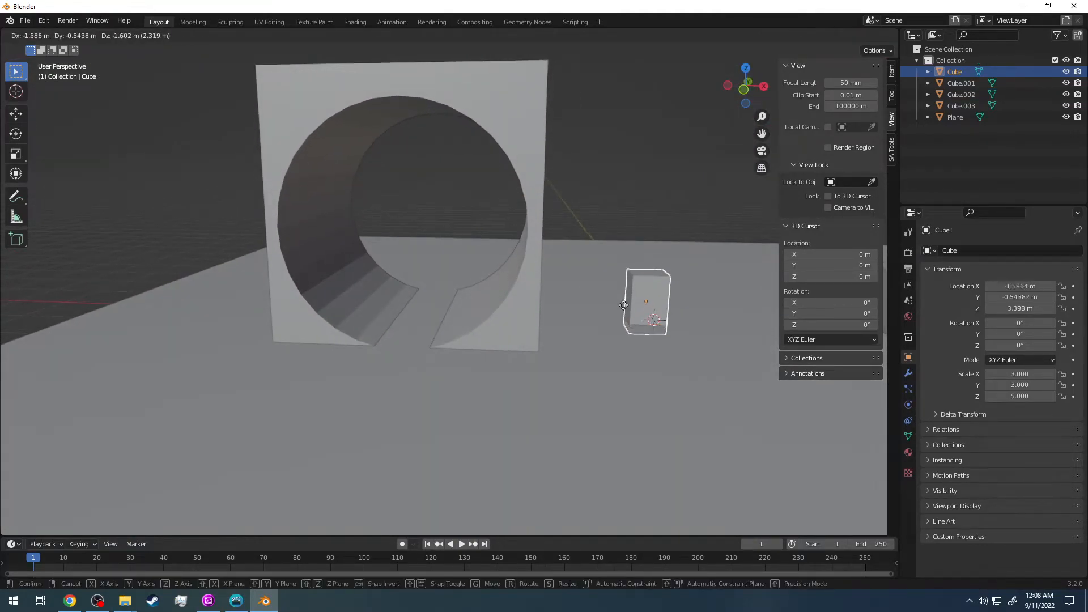
pyautogui.click(397, 307)
pyautogui.moveTo(394, 306); pyautogui.dragTo(419, 300, button='middle')
pyautogui.press('g')
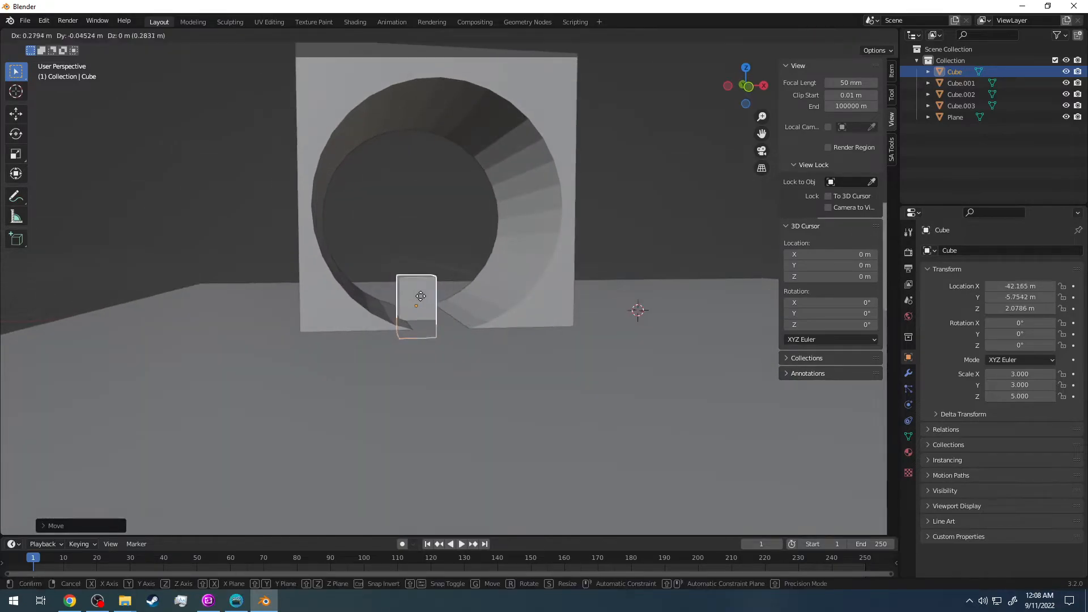
pyautogui.click(552, 277)
pyautogui.press('g')
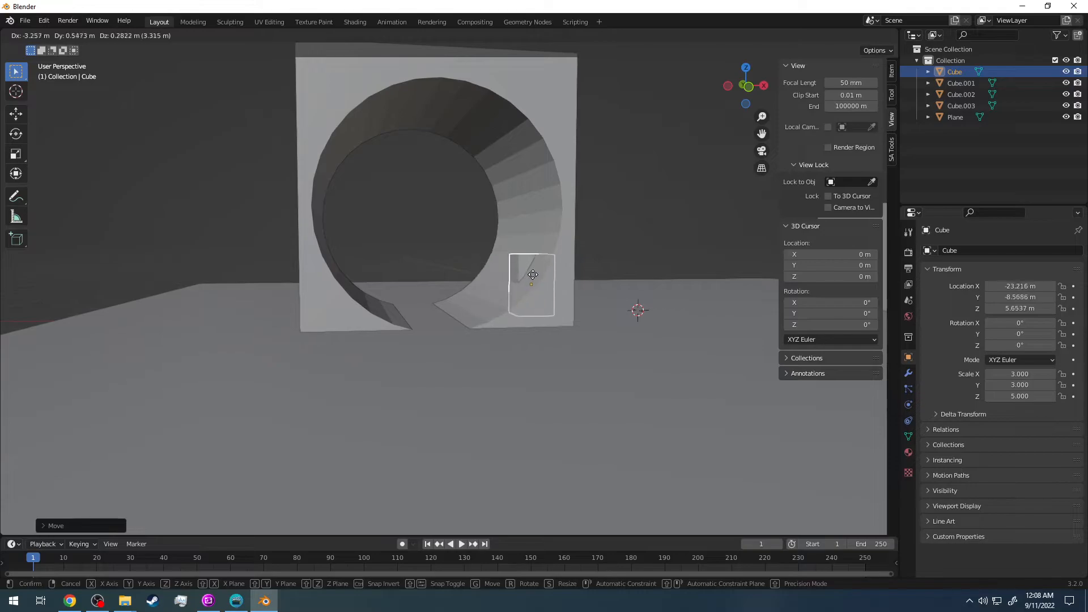
pyautogui.click(622, 253)
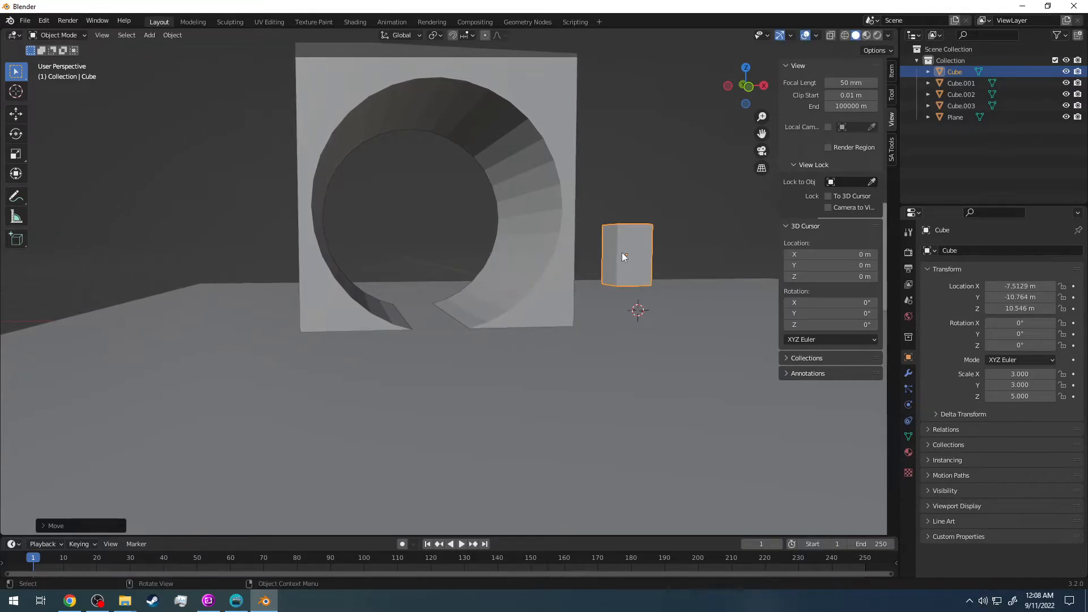
pyautogui.moveTo(626, 255); pyautogui.dragTo(615, 271, button='middle')
# Move the small cube to about X -33.8 m, Y -10.5 m, Z 8.5 m and tilt it against the hole's curved wall.
pyautogui.press('g')
pyautogui.click(458, 269)
pyautogui.moveTo(458, 267); pyautogui.dragTo(430, 255)
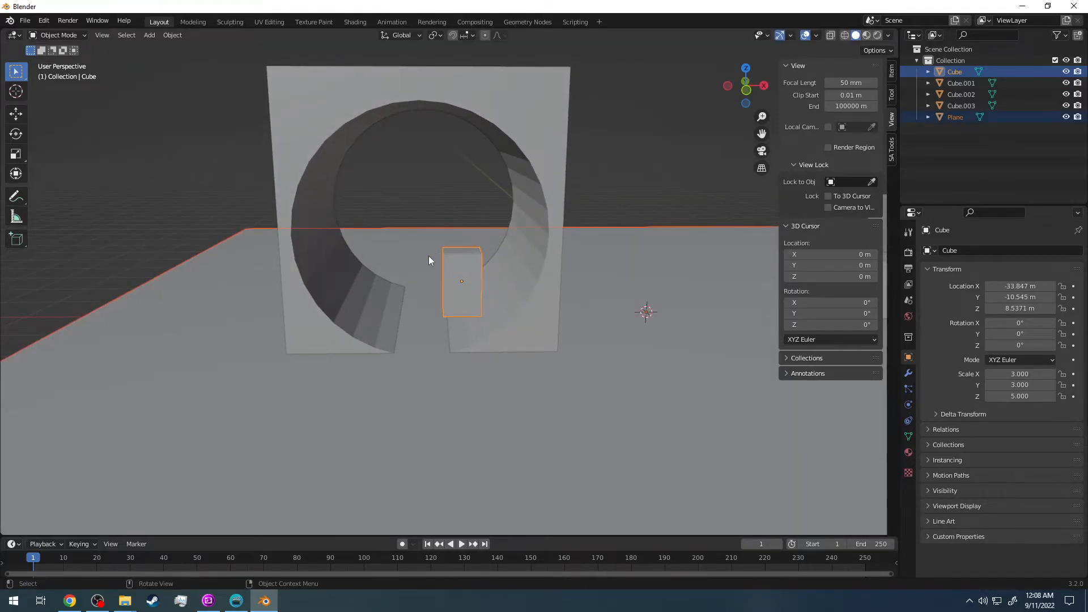
pyautogui.click(466, 263)
pyautogui.press('r')
pyautogui.click(425, 237)
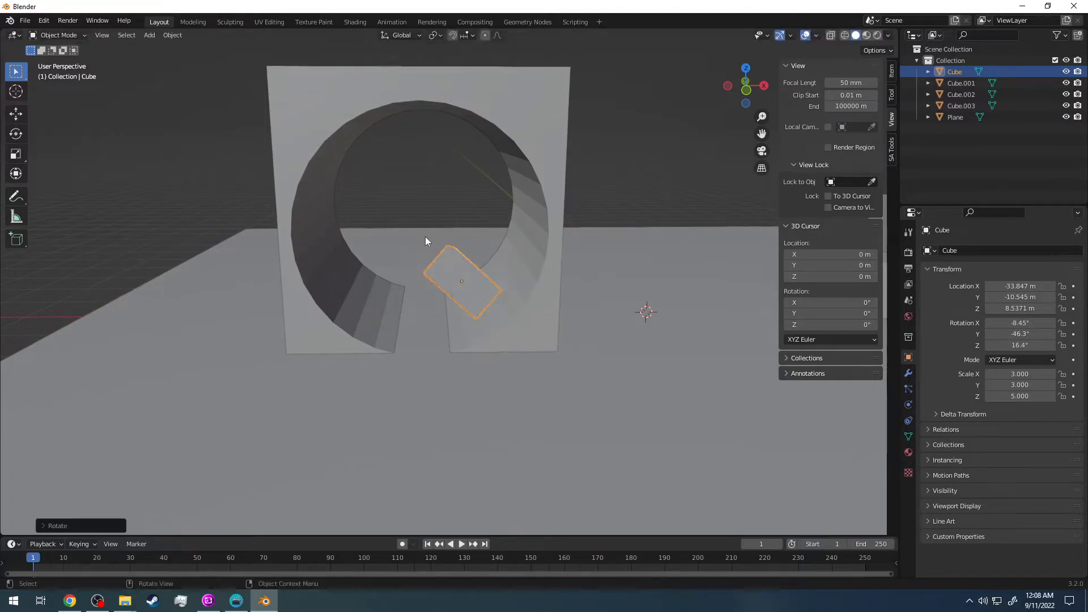
# Move the small cube along the hole's top, rotate it to about -151°, -5.2°, 175°, and place it near X 2.1 m, Y -10.8 m, Z 11.6 m.
pyautogui.press('g')
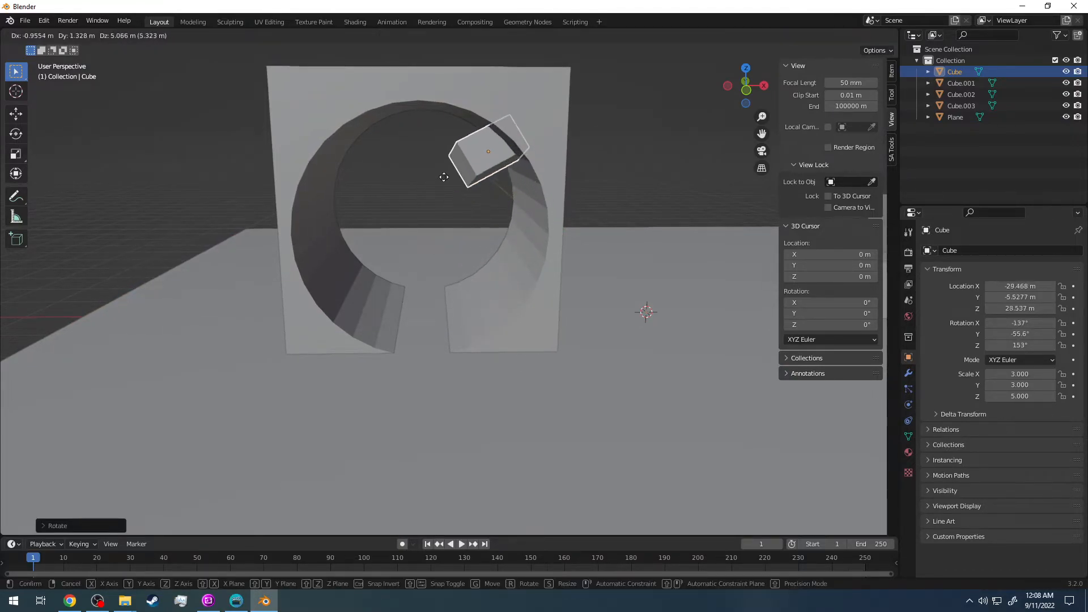
pyautogui.click(392, 182)
pyautogui.press('r')
pyautogui.click(468, 267)
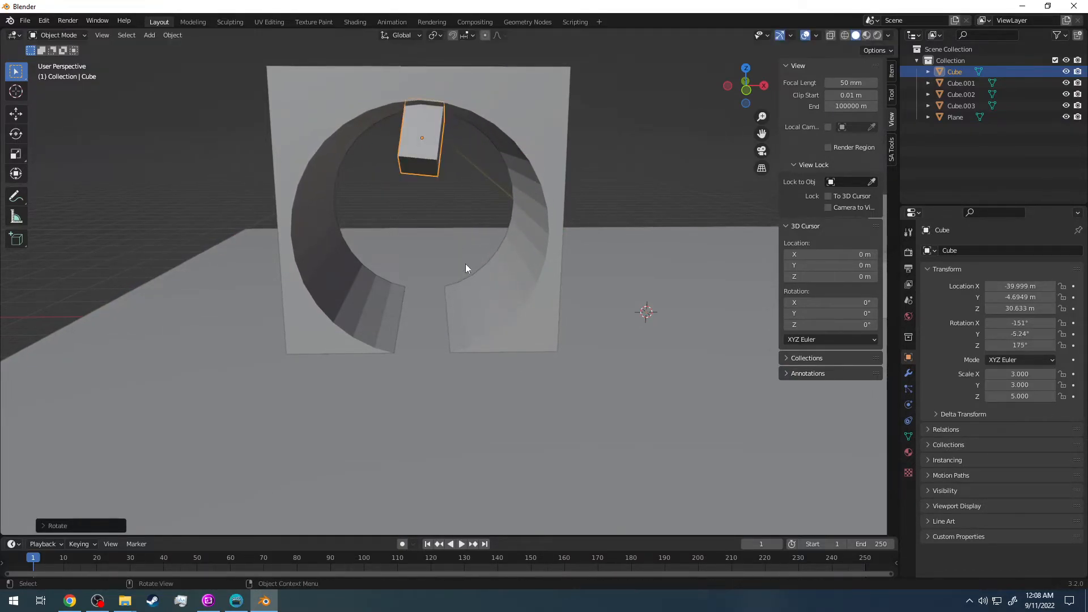
pyautogui.press('g')
pyautogui.click(507, 257)
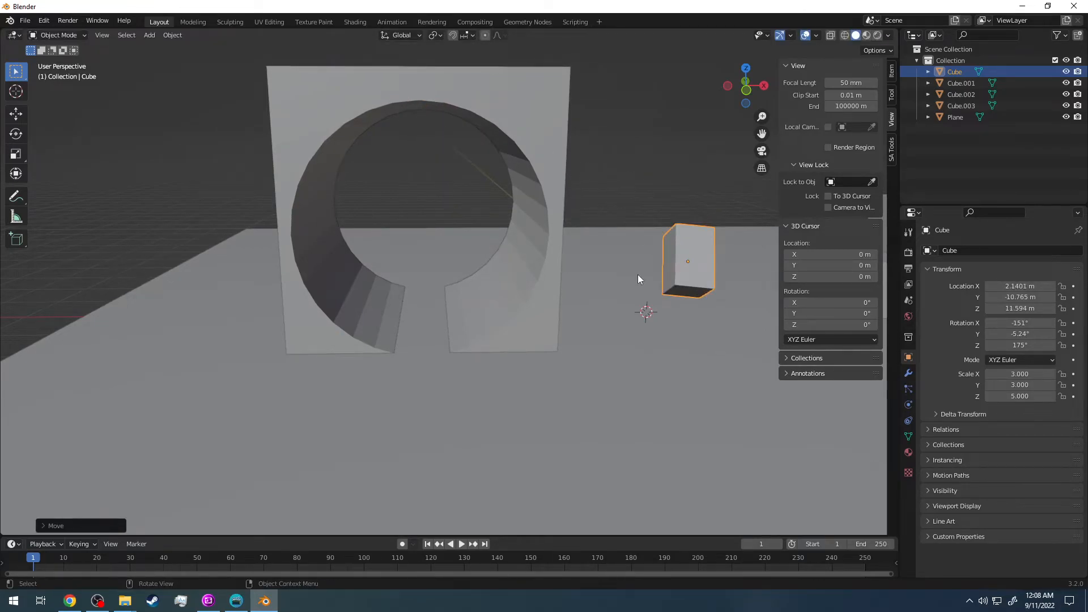
# Enter Edit Mode on Cube.002 and box-select the vertices along the lower left part of the hole's inner wall.
pyautogui.click(542, 227)
pyautogui.moveTo(318, 188); pyautogui.dragTo(279, 166, button='middle')
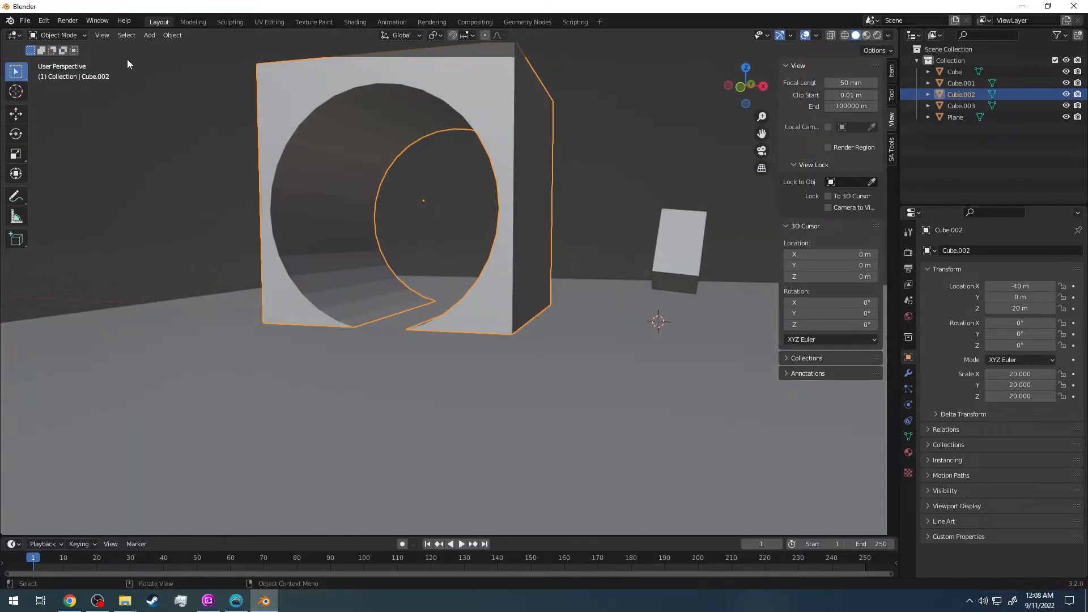
pyautogui.click(58, 36)
pyautogui.click(68, 63)
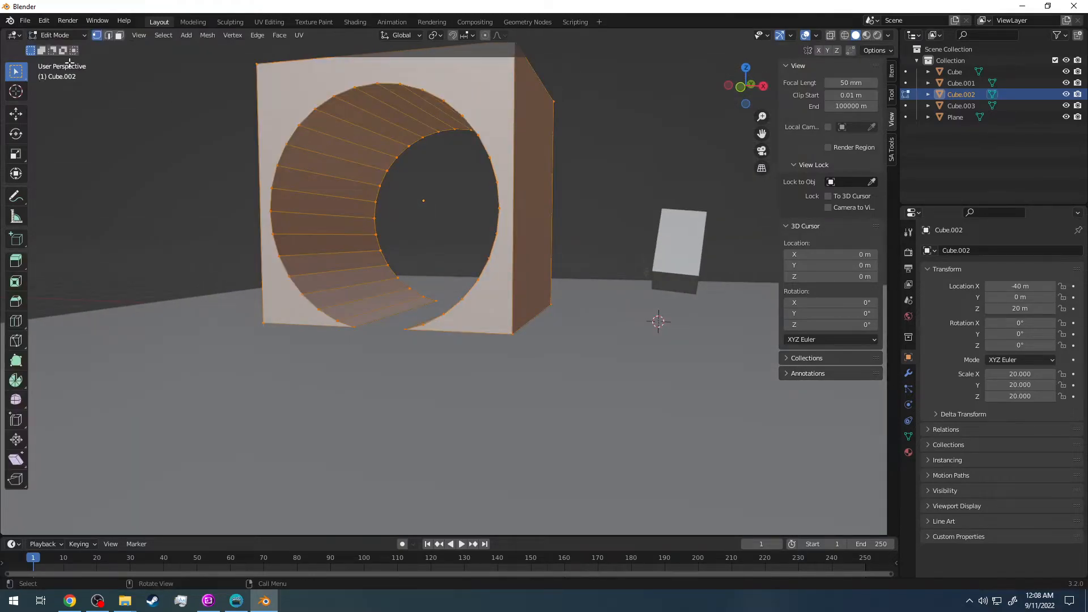
pyautogui.moveTo(349, 163); pyautogui.dragTo(448, 190, button='middle')
pyautogui.moveTo(435, 351); pyautogui.dragTo(310, 223)
pyautogui.moveTo(322, 212); pyautogui.dragTo(410, 277, button='middle')
pyautogui.moveTo(386, 318); pyautogui.dragTo(286, 149)
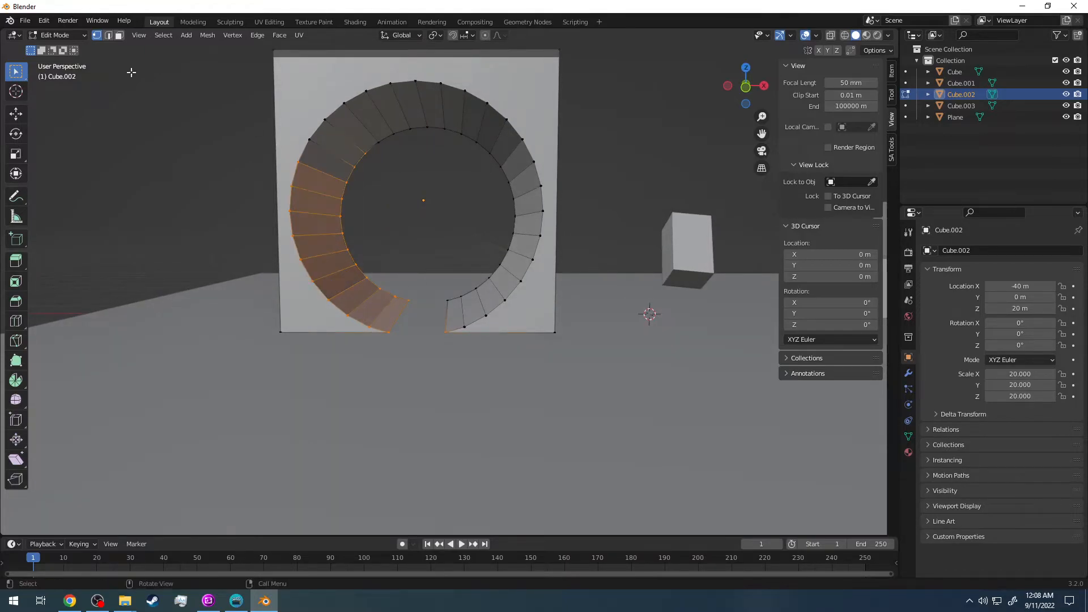
# Try selecting the inner wall faces on the hole's left side in face selection mode.
pyautogui.click(119, 36)
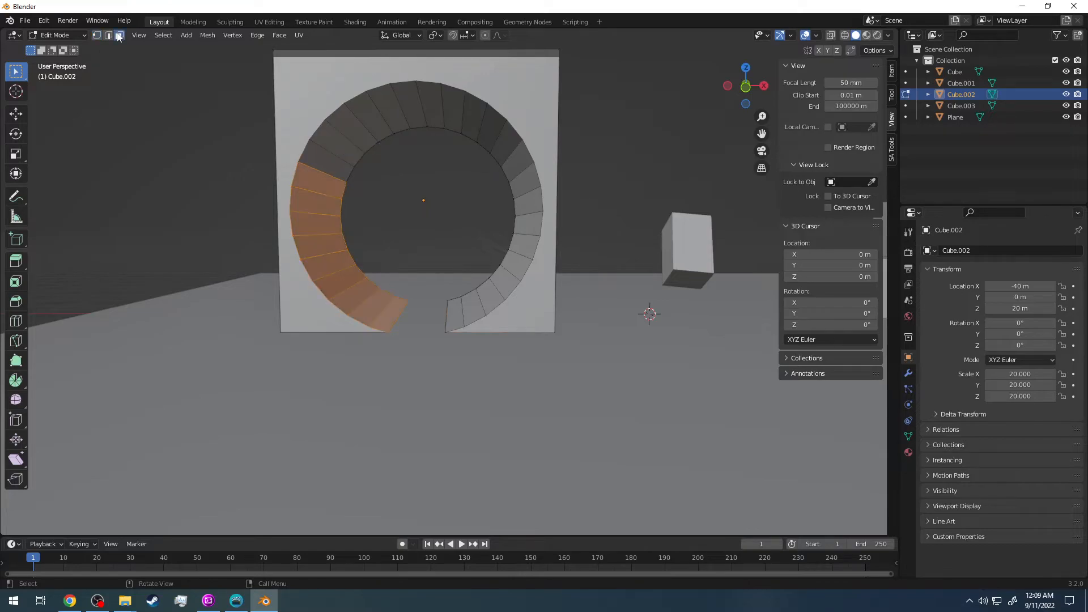
pyautogui.click(328, 162)
pyautogui.keyDown('shift'); pyautogui.click(339, 148); pyautogui.keyUp('shift')
pyautogui.keyDown('shift'); pyautogui.click(353, 131); pyautogui.keyUp('shift')
pyautogui.keyDown('shift'); pyautogui.click(370, 119); pyautogui.keyUp('shift')
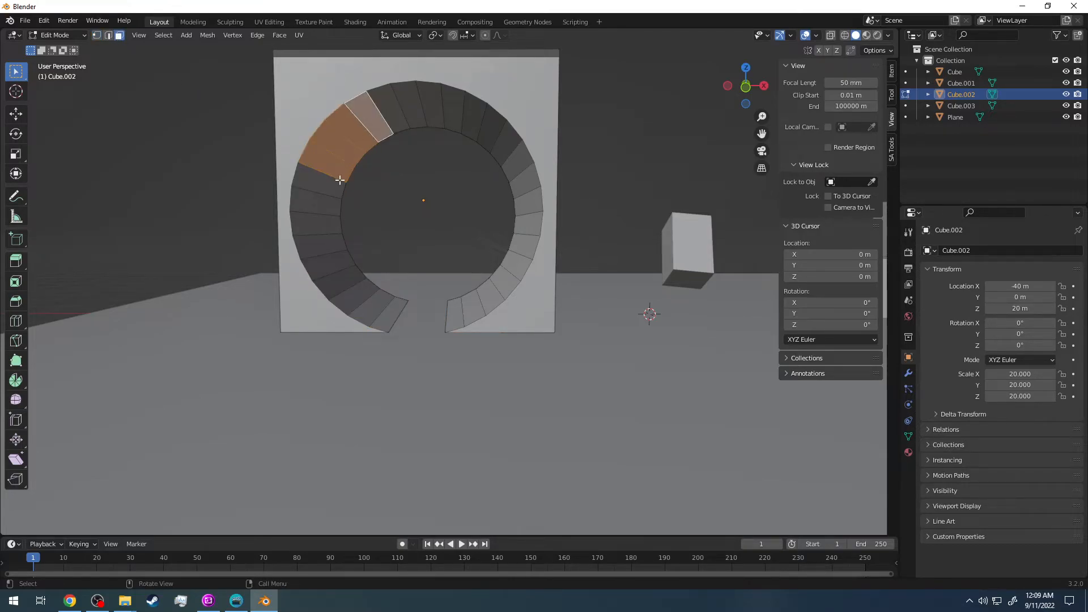
pyautogui.keyDown('shift'); pyautogui.moveTo(406, 349); pyautogui.dragTo(306, 174); pyautogui.keyUp('shift')
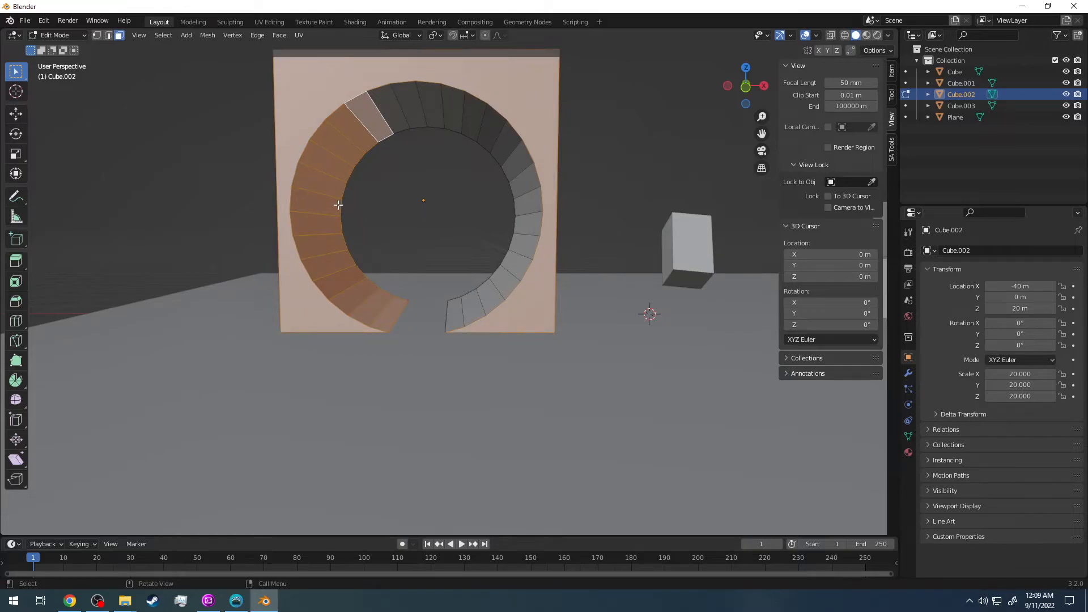
# Select all vertices of the hole's inner wall, around both sides and the top, in vertex selection mode.
pyautogui.click(97, 35)
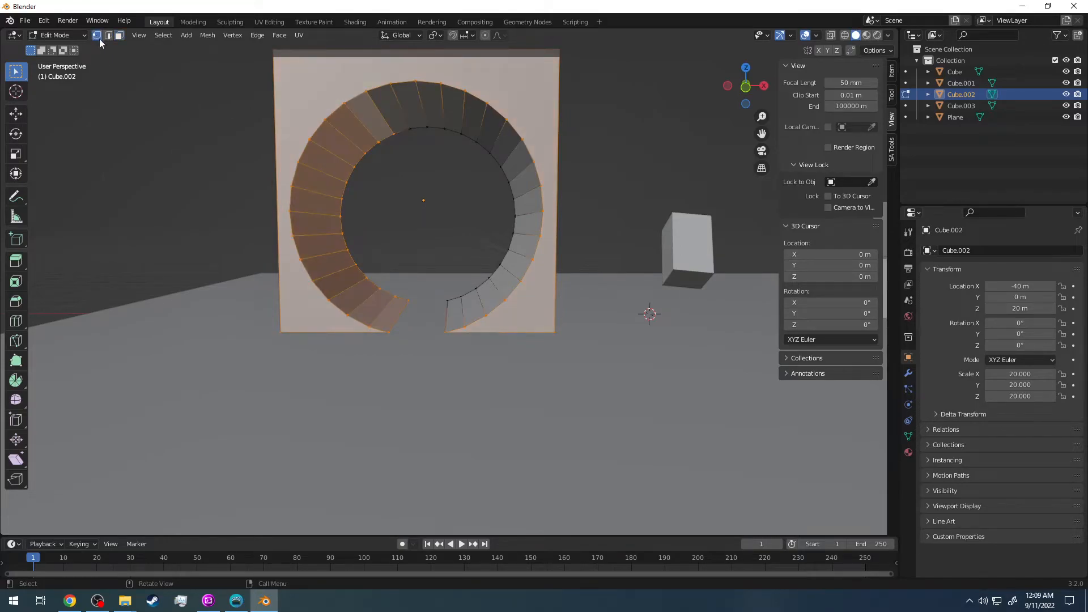
pyautogui.click(429, 304)
pyautogui.moveTo(416, 352); pyautogui.dragTo(286, 185)
pyautogui.keyDown('shift'); pyautogui.moveTo(363, 190); pyautogui.dragTo(297, 96); pyautogui.keyUp('shift')
pyautogui.keyDown('shift'); pyautogui.moveTo(428, 175); pyautogui.dragTo(327, 76); pyautogui.keyUp('shift')
pyautogui.keyDown('shift'); pyautogui.moveTo(501, 176); pyautogui.dragTo(372, 80); pyautogui.keyUp('shift')
pyautogui.keyDown('shift'); pyautogui.moveTo(526, 206); pyautogui.dragTo(491, 154); pyautogui.keyUp('shift')
pyautogui.keyDown('shift'); pyautogui.moveTo(552, 268); pyautogui.dragTo(496, 192); pyautogui.keyUp('shift')
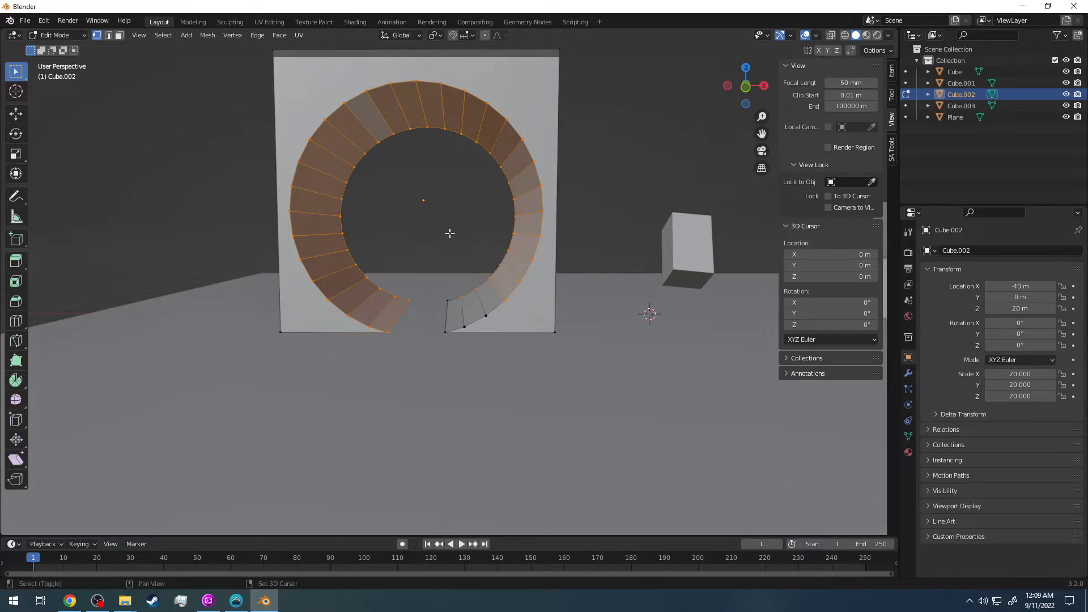
pyautogui.keyDown('shift'); pyautogui.moveTo(519, 331); pyautogui.dragTo(449, 311); pyautogui.keyUp('shift')
# Separate the selected inner wall into its own object and return to Object Mode.
pyautogui.moveTo(434, 255); pyautogui.dragTo(418, 165, button='middle')
pyautogui.press('p')
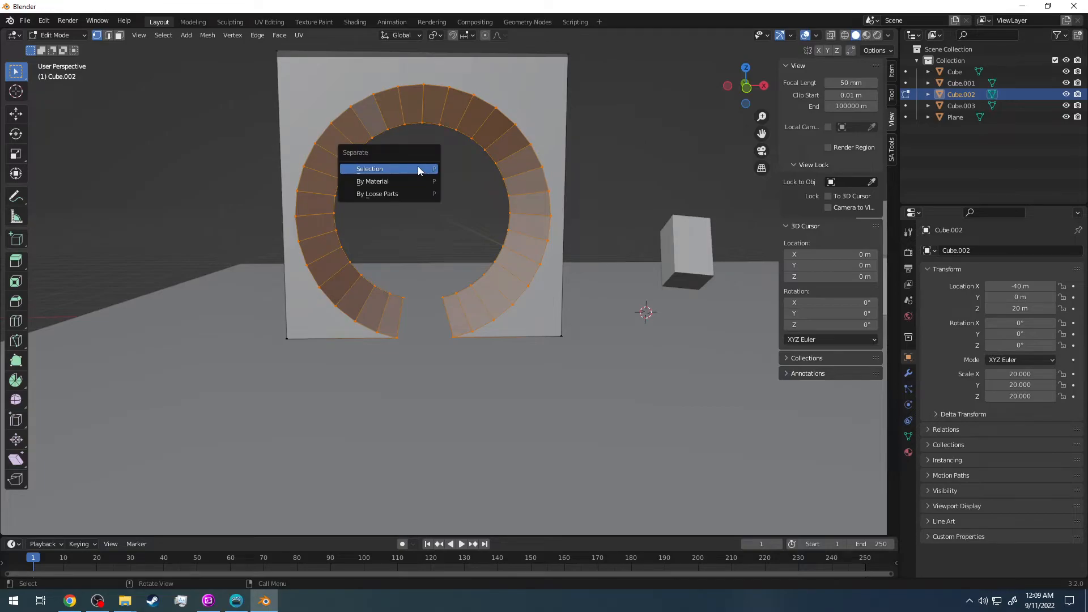
pyautogui.click(402, 168)
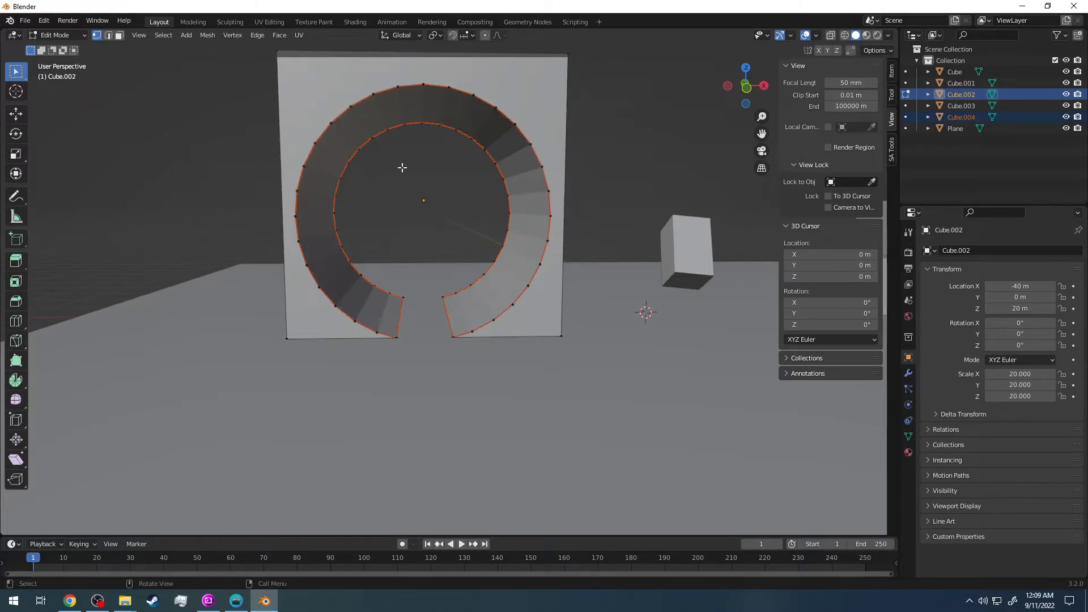
pyautogui.click(73, 35)
pyautogui.click(62, 48)
# Select the separated inner wall object and inspect it from an angle.
pyautogui.moveTo(221, 114); pyautogui.dragTo(556, 291, button='middle')
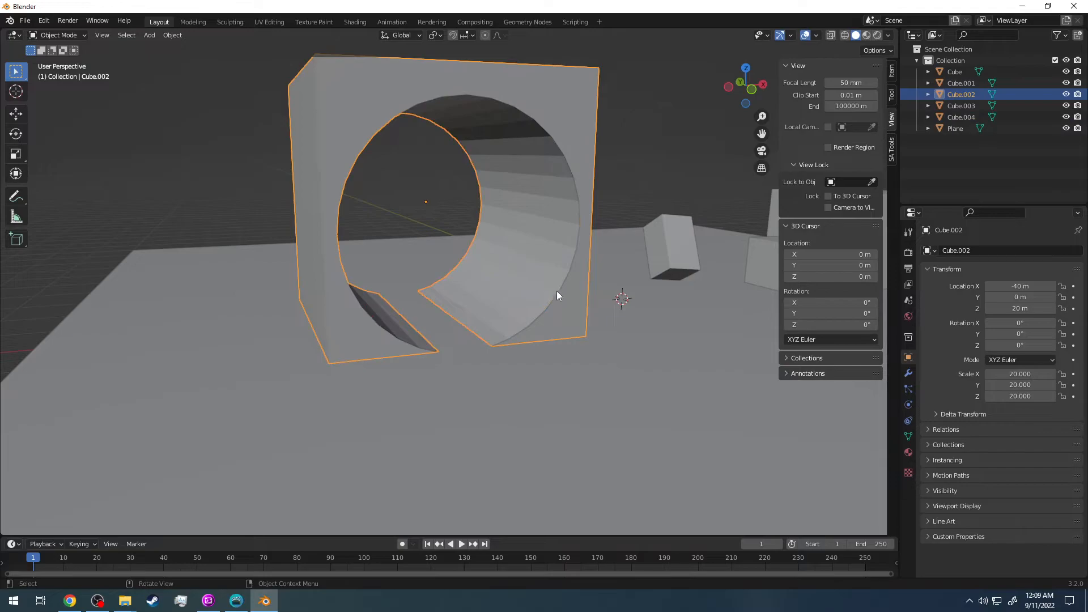
pyautogui.click(489, 141)
pyautogui.moveTo(518, 202); pyautogui.dragTo(491, 216, button='middle')
pyautogui.scroll(2, 504, 227)
pyautogui.scroll(-4, 535, 243)
pyautogui.scroll(6, 552, 251)
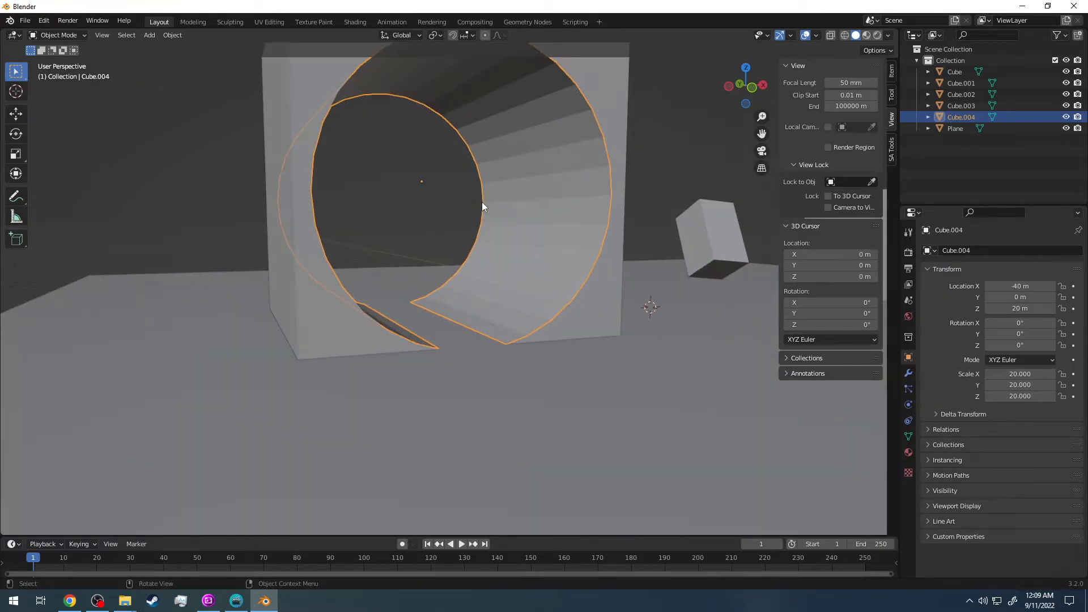
pyautogui.moveTo(603, 296); pyautogui.dragTo(553, 267, button='middle')
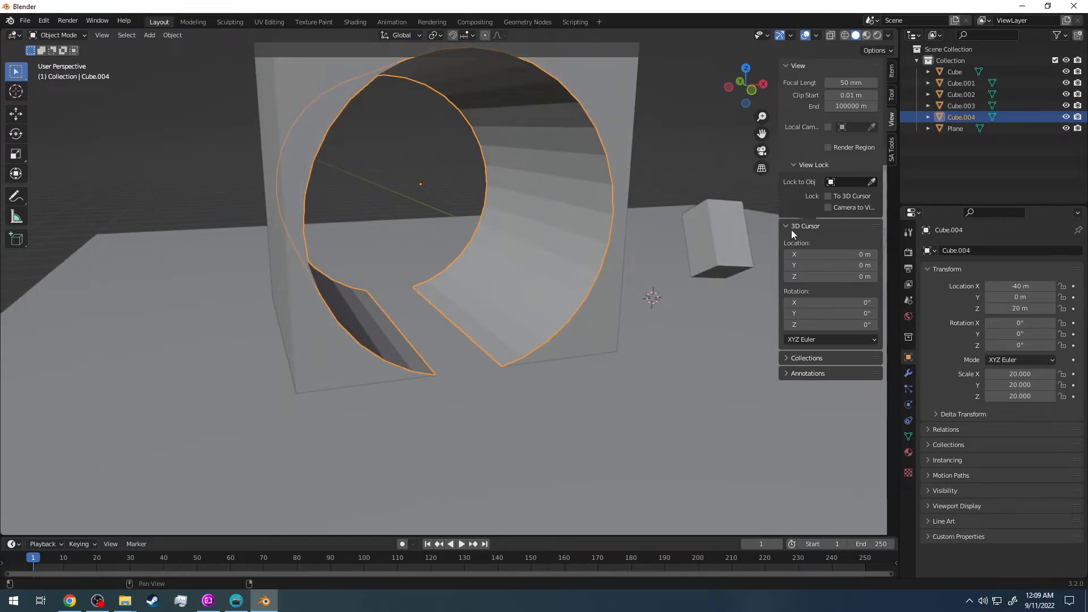
# Open the SA Tools, check the Material Properties, and expand the Quick Edit Menu.
pyautogui.click(891, 149)
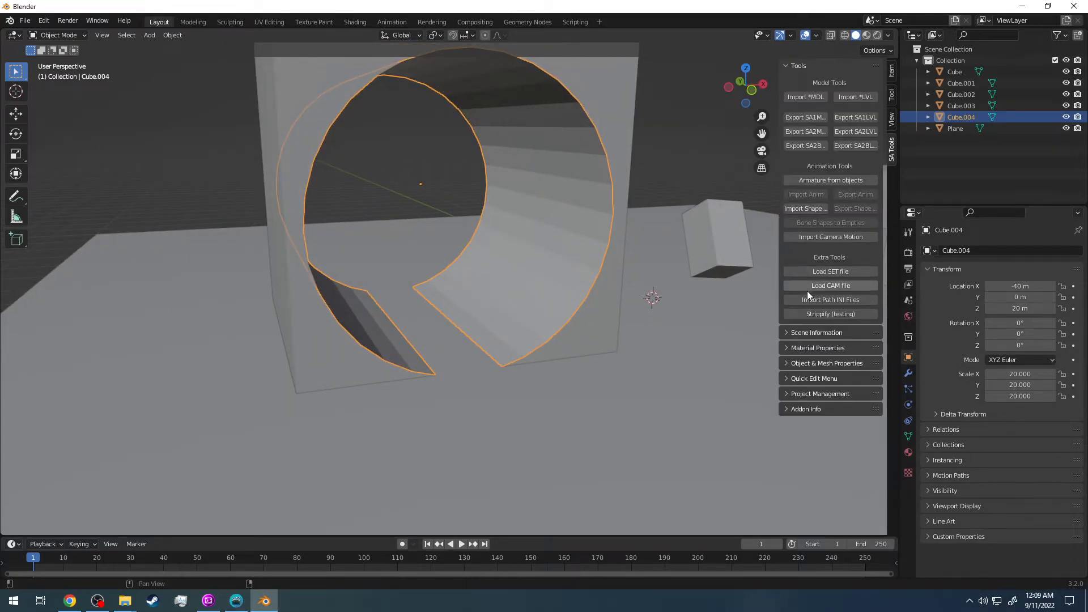
pyautogui.click(798, 347)
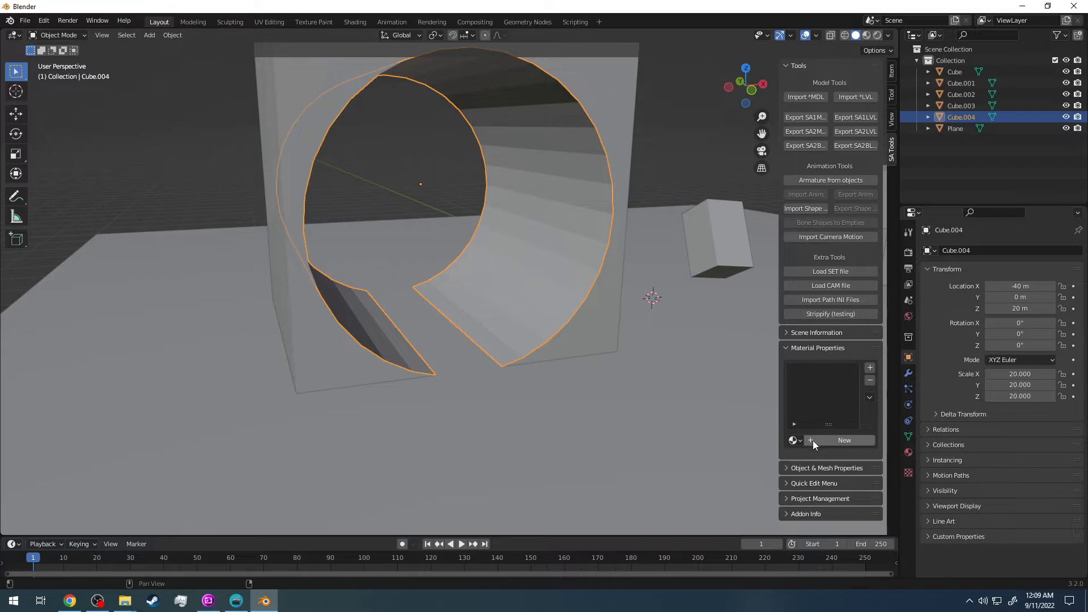
pyautogui.click(798, 348)
pyautogui.click(800, 378)
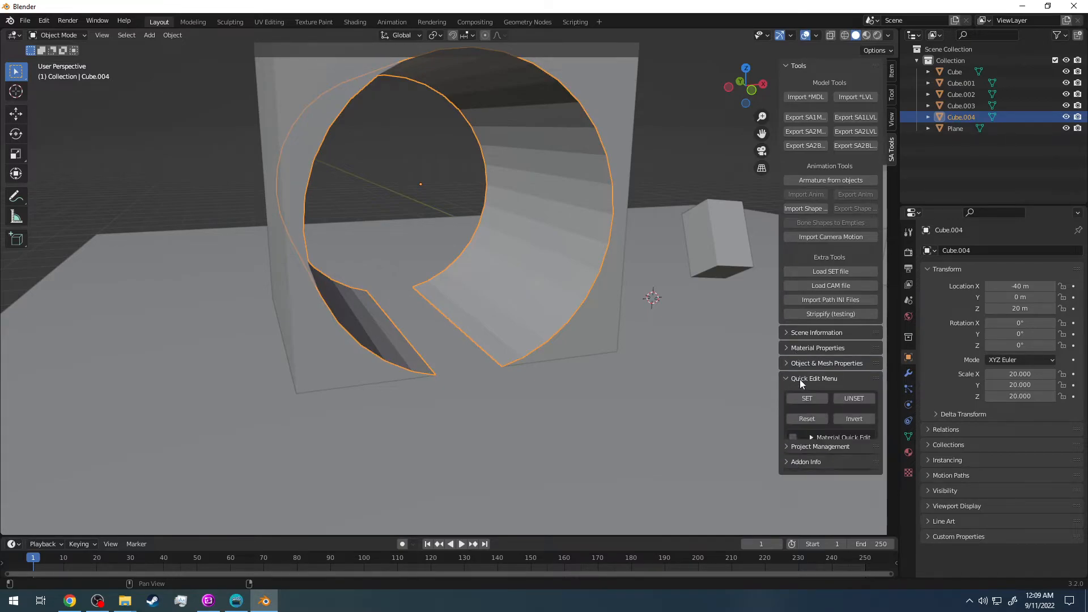
pyautogui.click(812, 437)
pyautogui.click(812, 438)
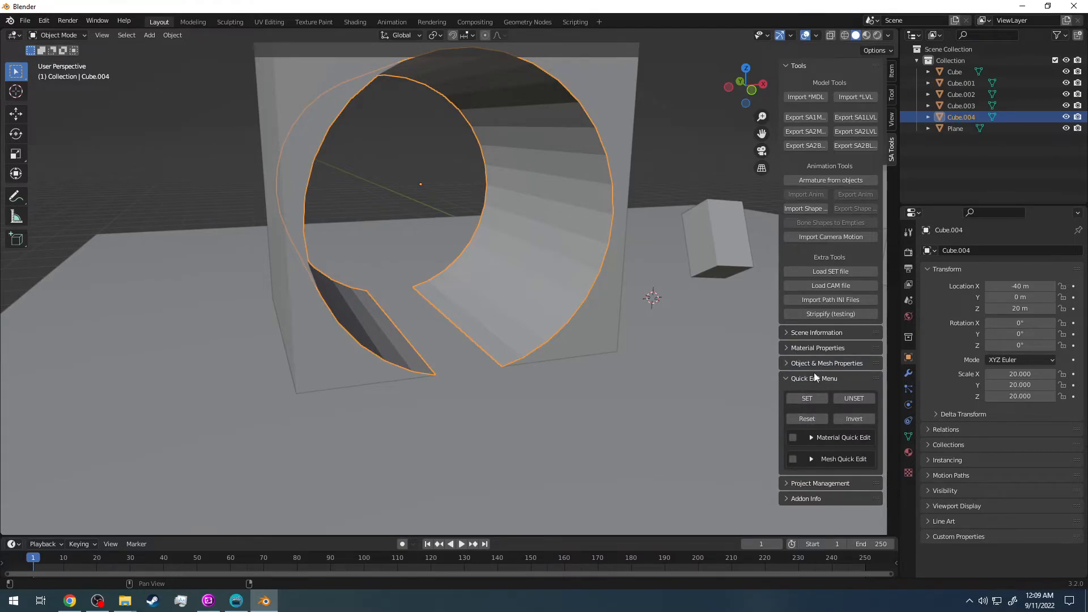
# Enable Level Tools in the Scene Information and turn on Material Quick Edit.
pyautogui.click(802, 349)
pyautogui.click(807, 333)
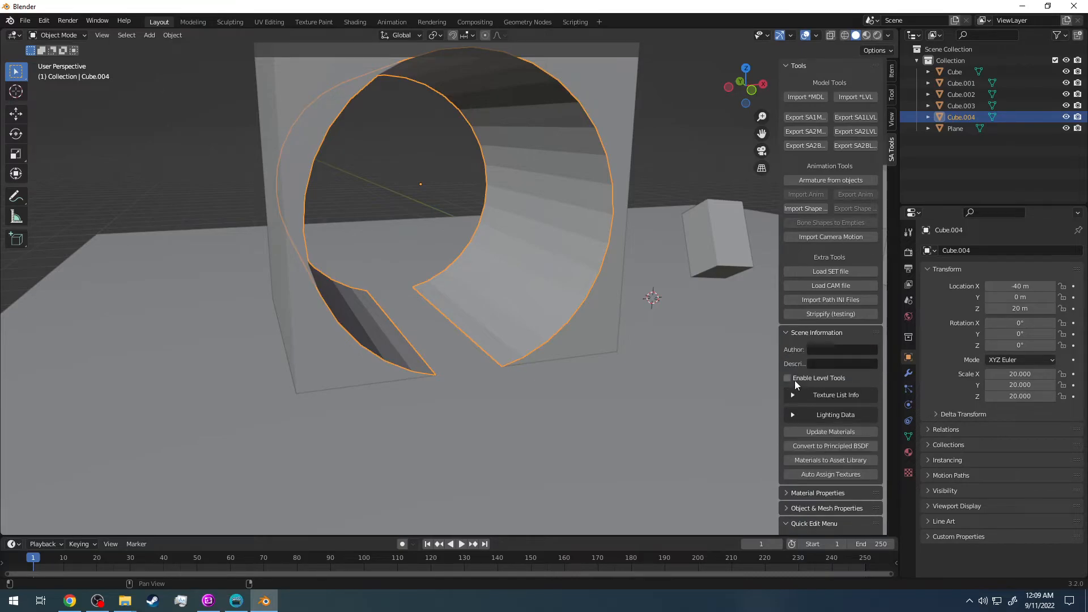
pyautogui.click(804, 338)
pyautogui.scroll(-2, 804, 345)
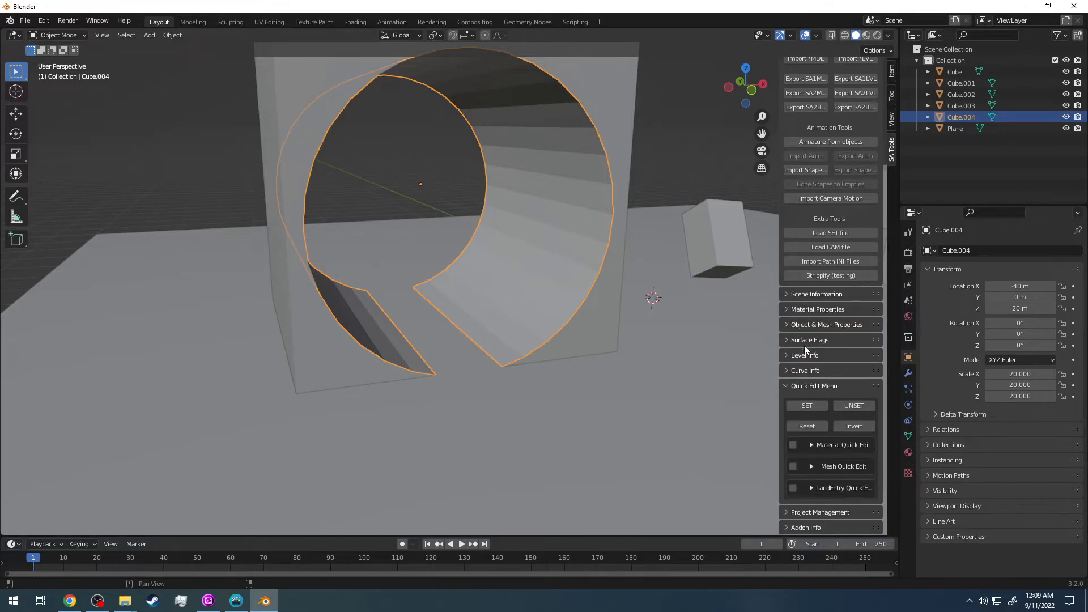
pyautogui.click(812, 444)
pyautogui.scroll(-7, 802, 359)
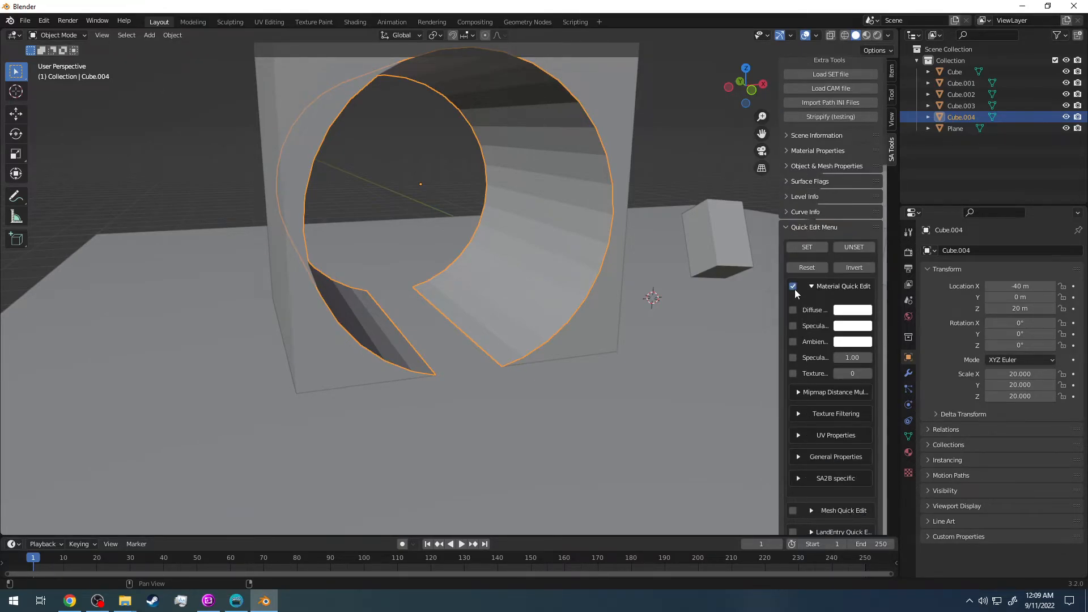
# Import index.txt from the Tutorial textures folder into the Texture List Info and widen the sidebar to read the names.
pyautogui.click(800, 137)
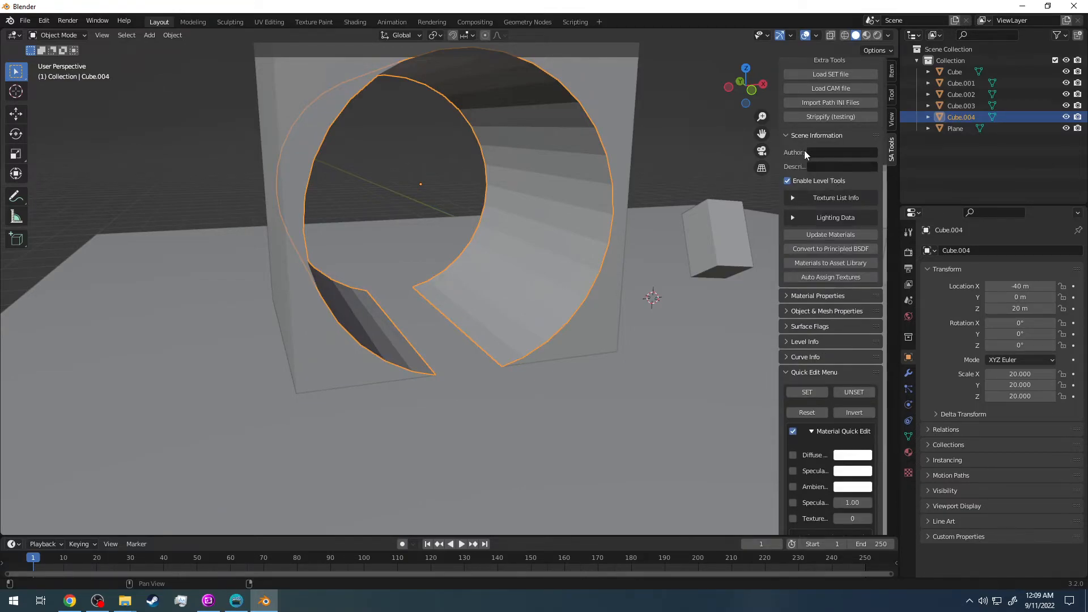
pyautogui.click(819, 219)
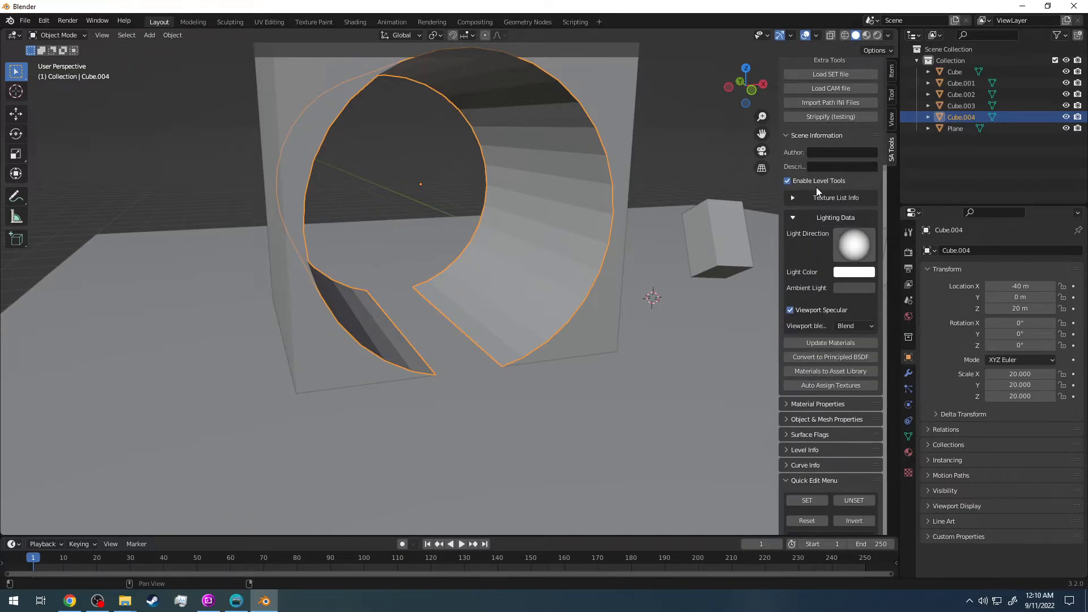
pyautogui.click(817, 193)
pyautogui.click(869, 269)
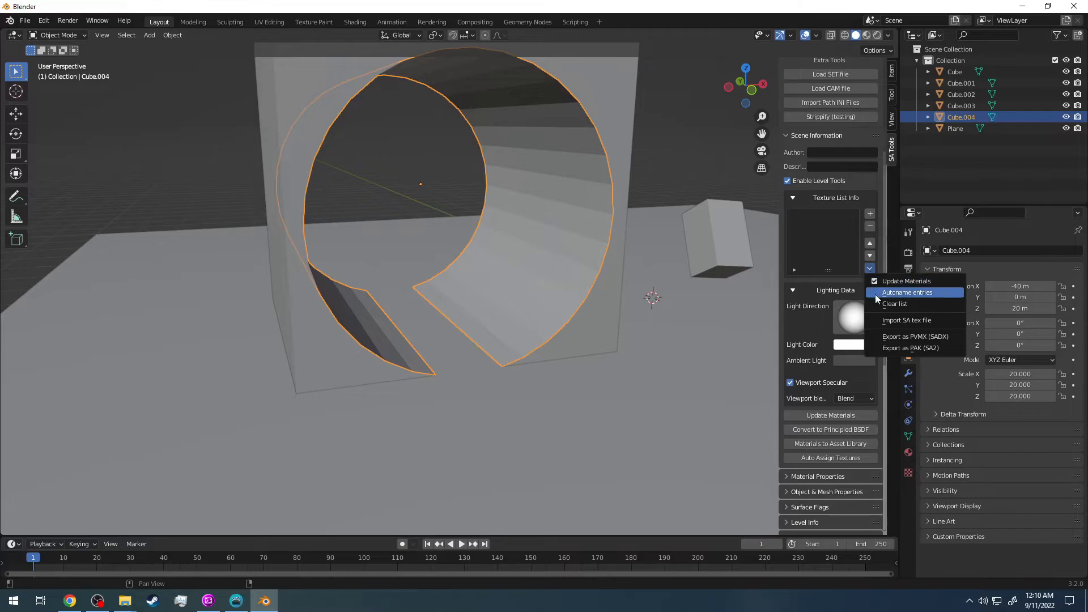
pyautogui.click(891, 322)
pyautogui.scroll(-8, 549, 289)
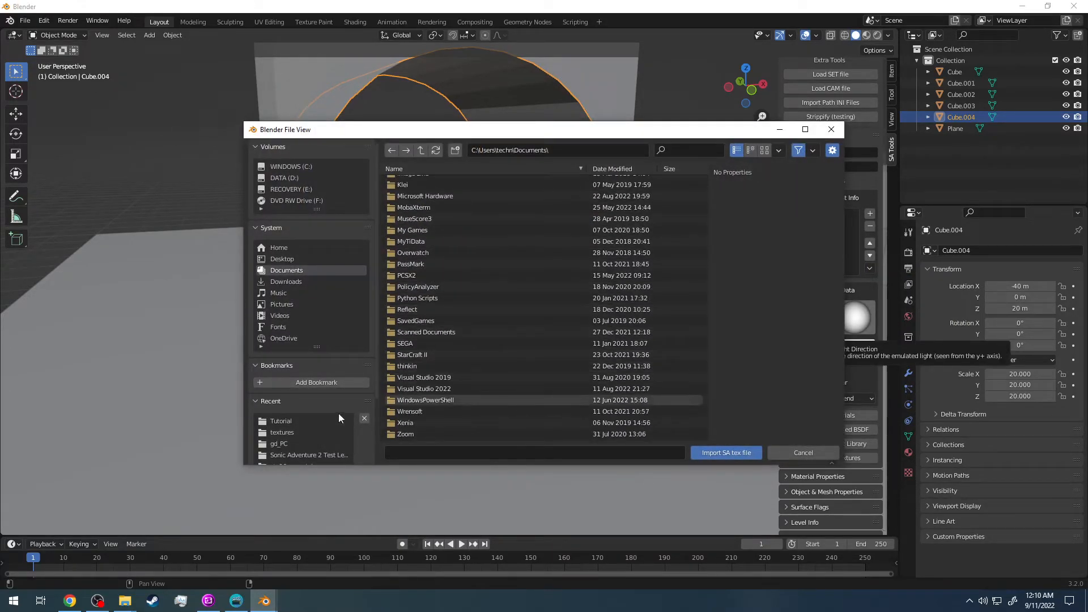
pyautogui.click(293, 431)
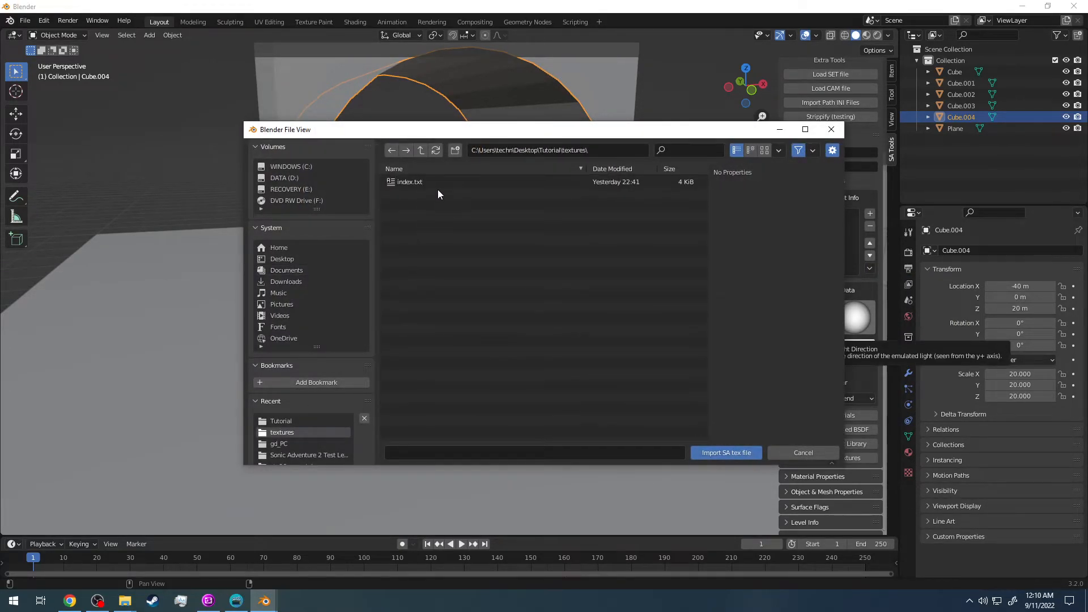
pyautogui.click(436, 182)
pyautogui.click(747, 451)
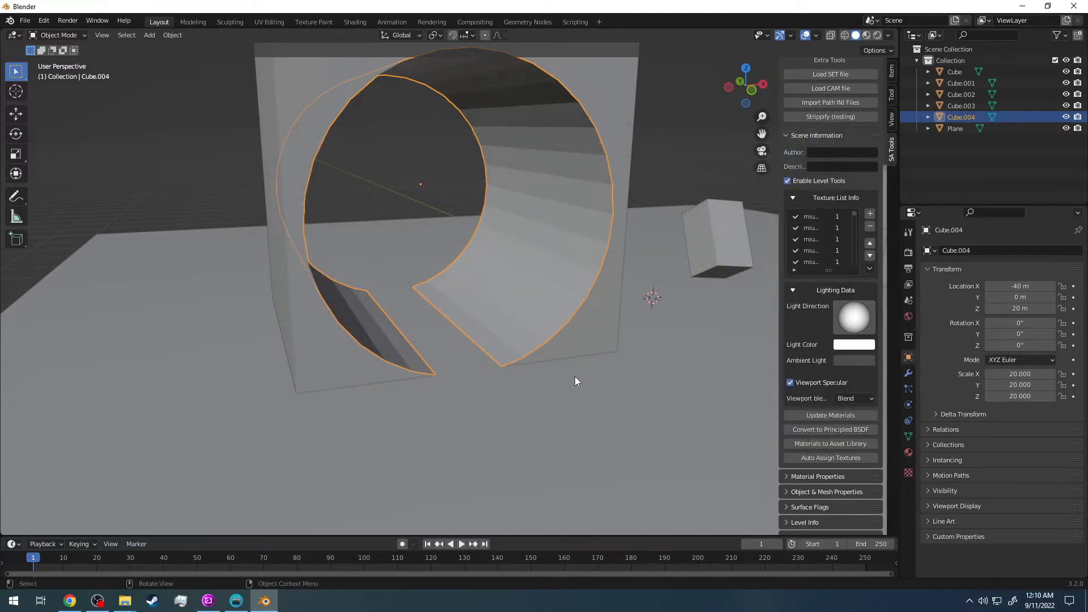
pyautogui.moveTo(673, 284); pyautogui.dragTo(789, 254, button='middle')
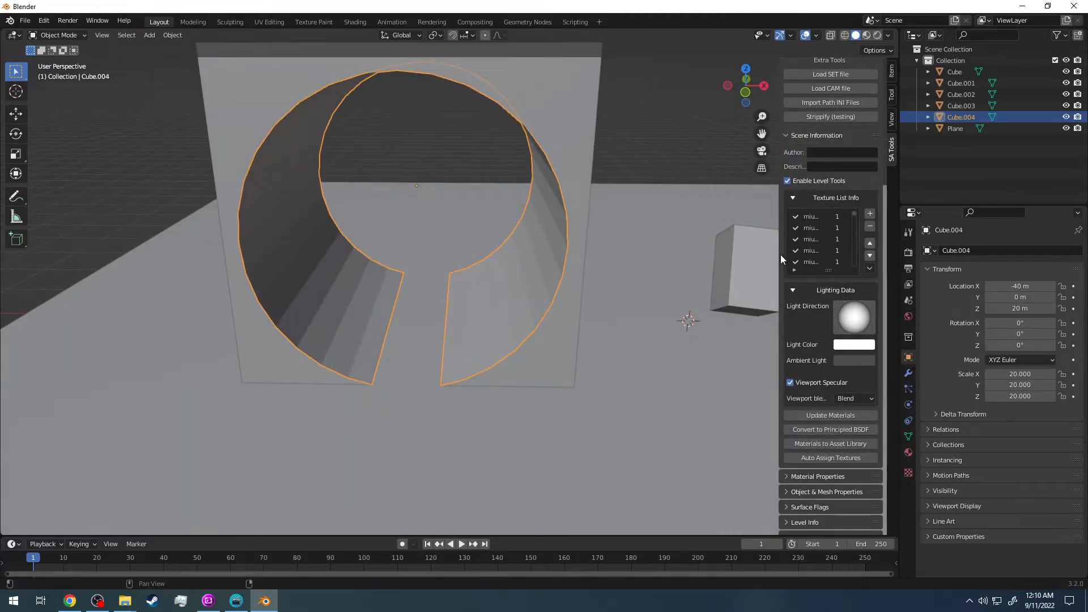
pyautogui.moveTo(778, 255); pyautogui.dragTo(663, 284)
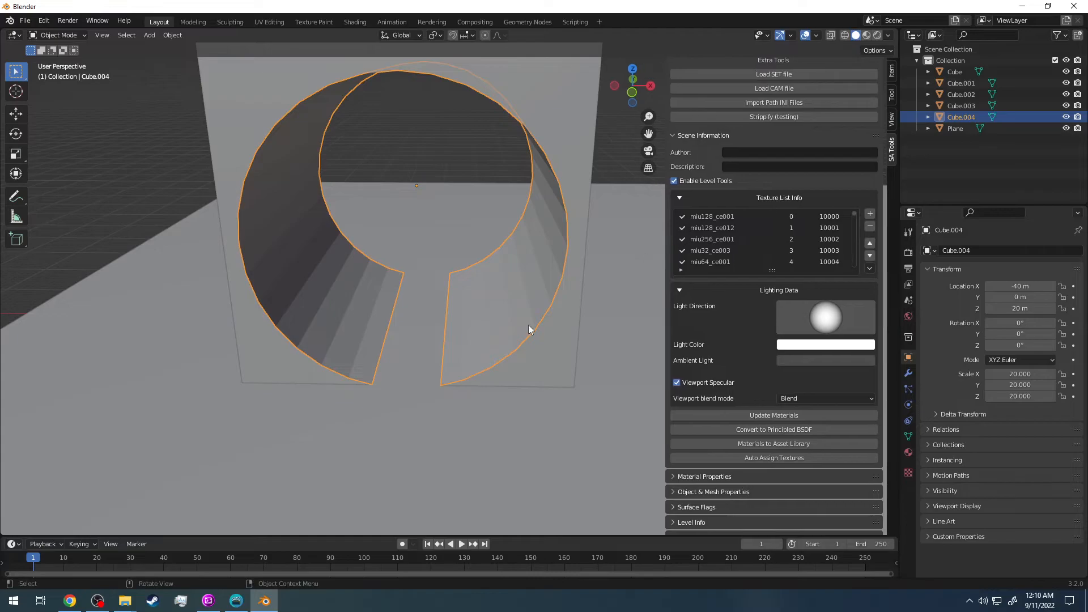
# Browse the images in the desktop's Tutorial textures folder for a wall texture, previewing scity64_27.png and picking out scity128_9.
pyautogui.click(71, 602)
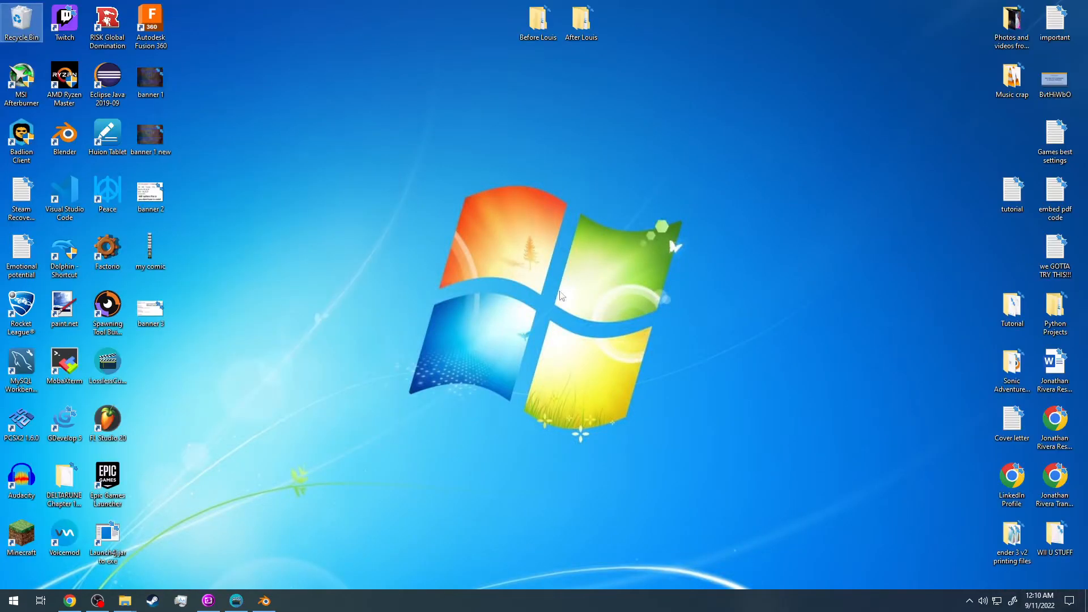
pyautogui.doubleClick(1012, 309)
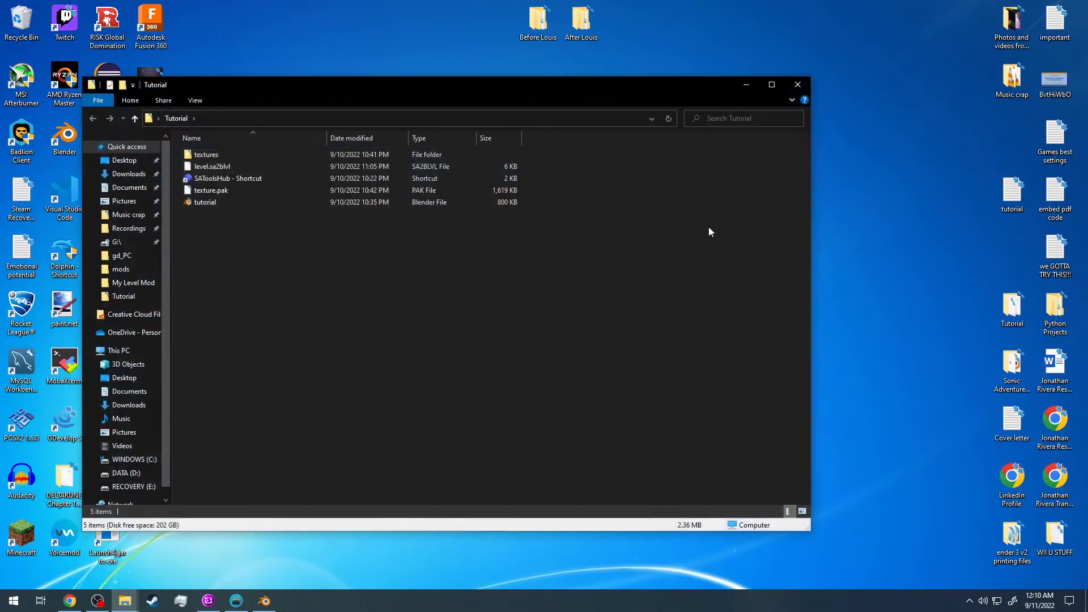
pyautogui.doubleClick(216, 153)
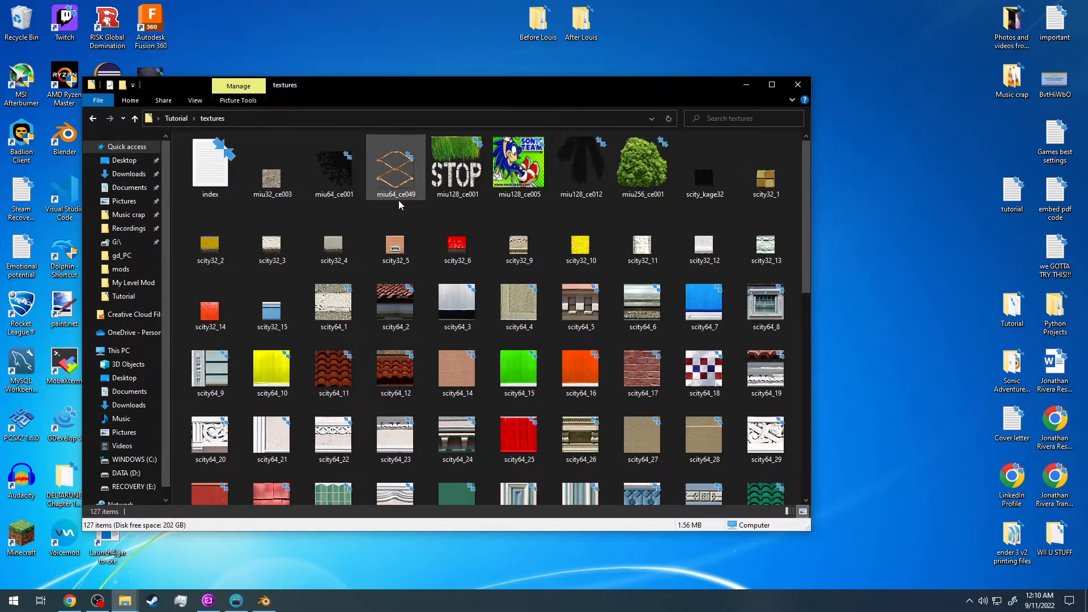
pyautogui.scroll(-3, 480, 220)
pyautogui.doubleClick(642, 276)
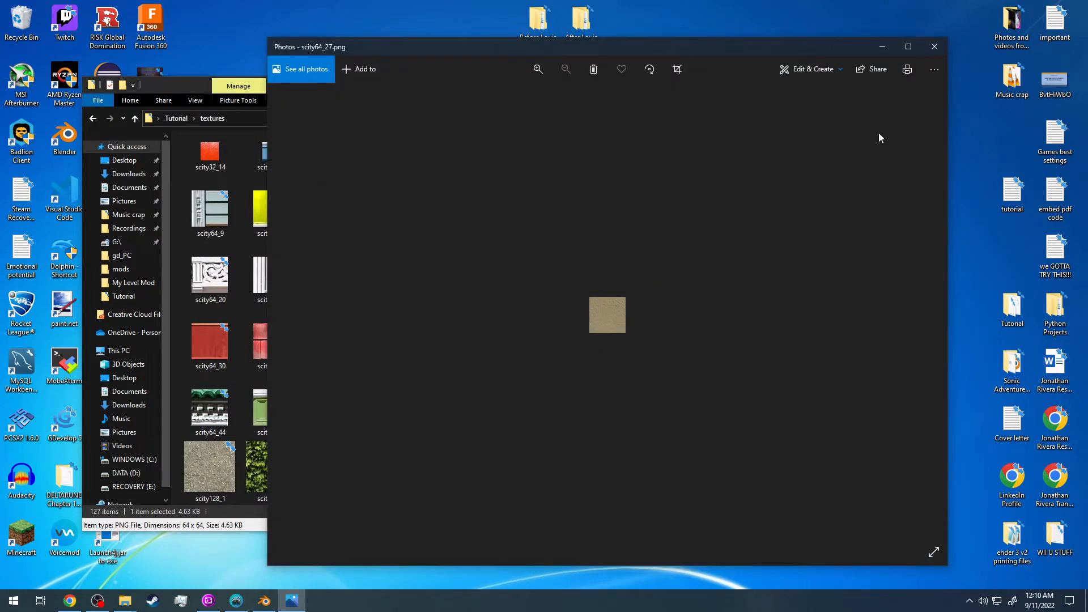
pyautogui.click(934, 47)
pyautogui.scroll(-3, 699, 297)
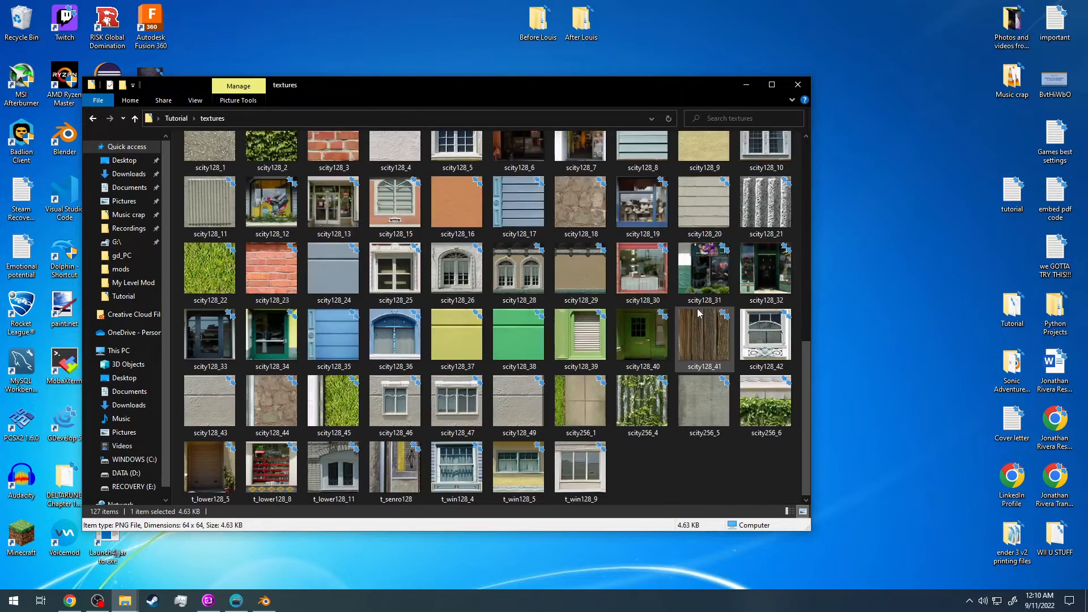
pyautogui.click(700, 284)
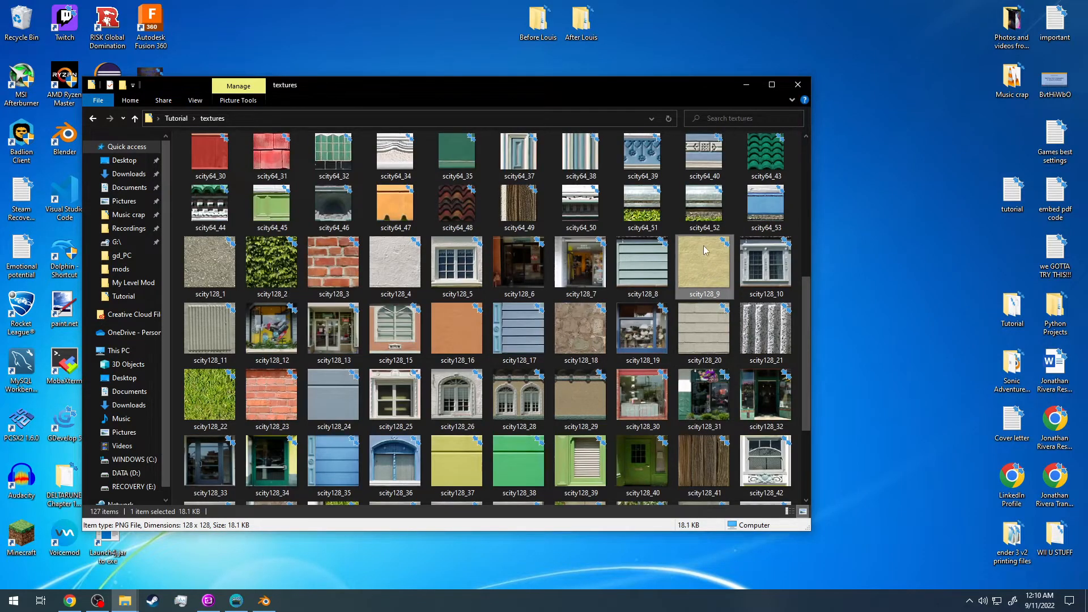
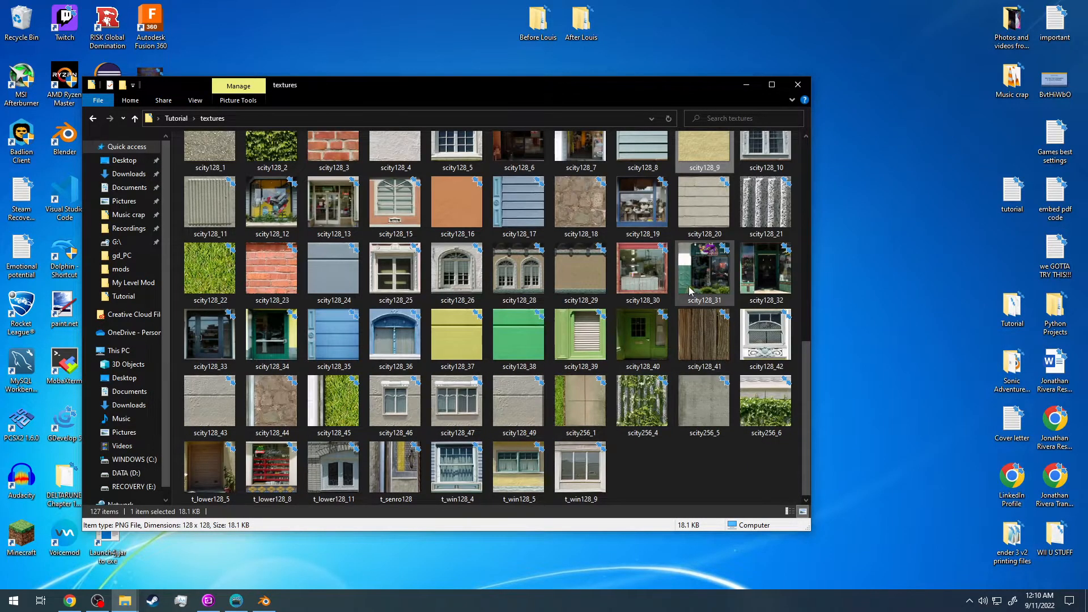
# Switch back to Blender and select scity128_9 in the Texture List Info.
pyautogui.click(264, 600)
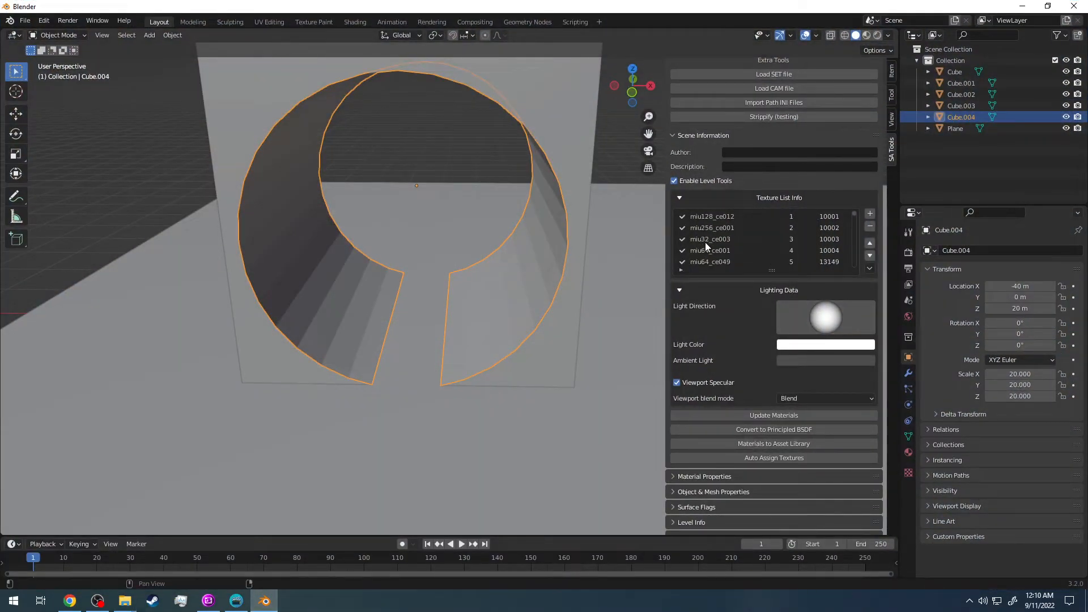
pyautogui.scroll(-6, 705, 242)
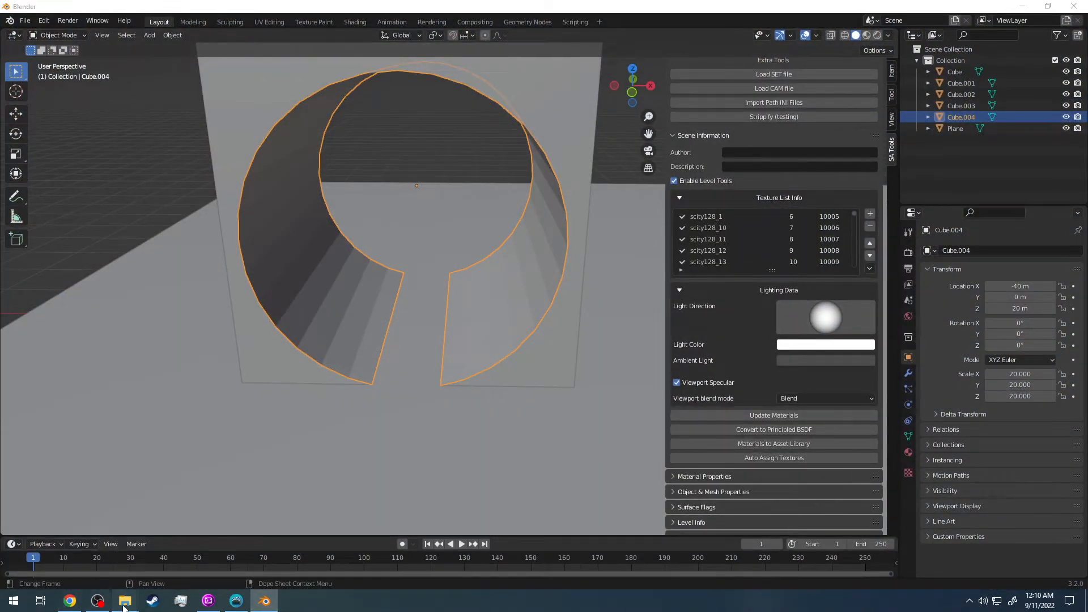
pyautogui.moveTo(125, 601)
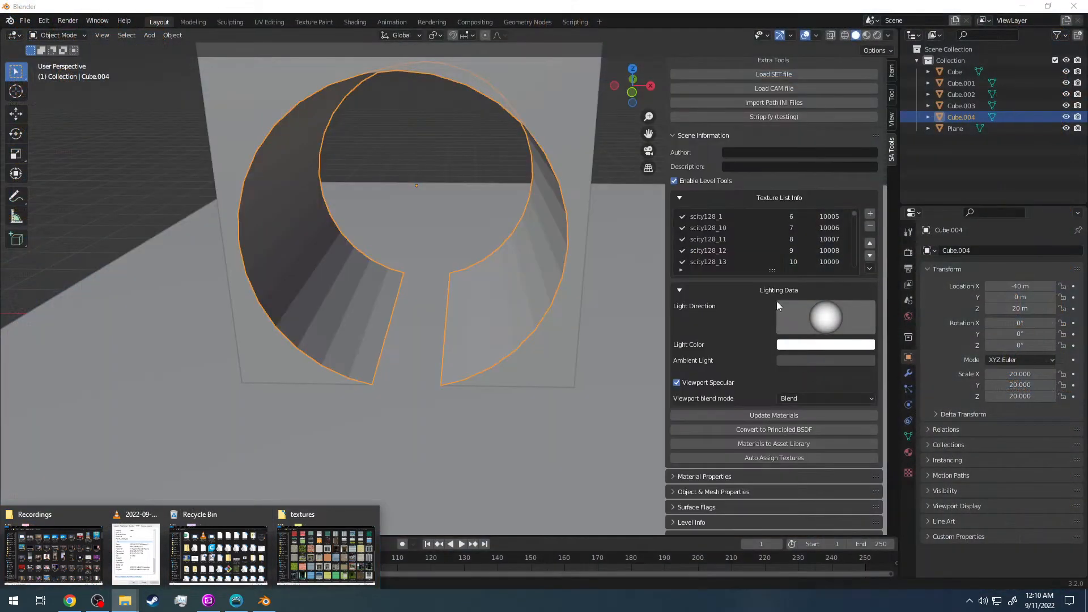
pyautogui.scroll(-1, 753, 248)
pyautogui.scroll(2, 747, 247)
pyautogui.scroll(-2, 720, 247)
pyautogui.scroll(-4, 737, 255)
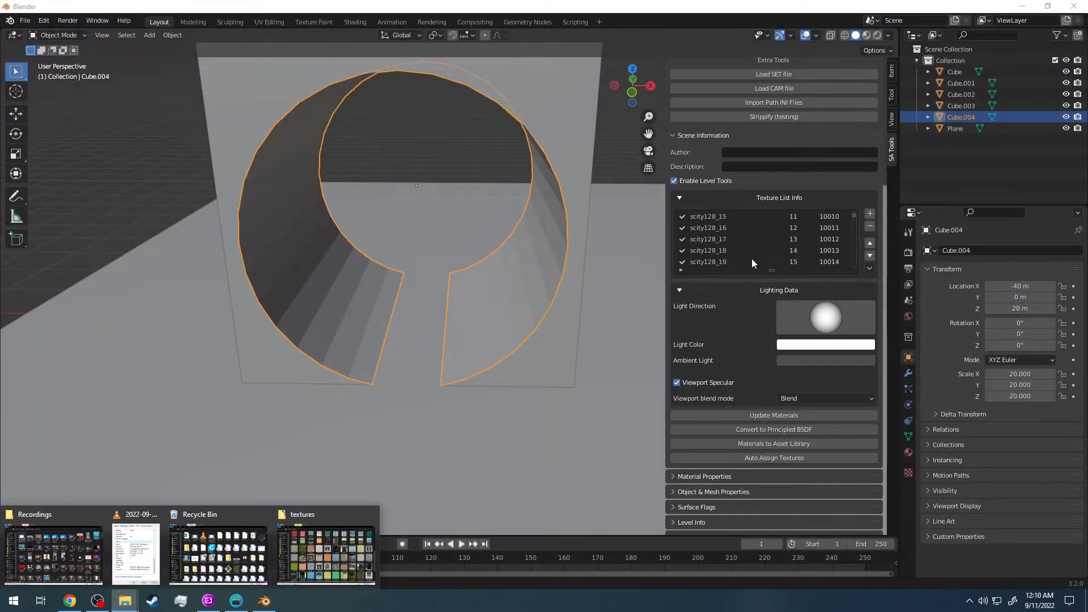
pyautogui.scroll(-20, 731, 251)
pyautogui.scroll(2, 727, 250)
pyautogui.click(723, 251)
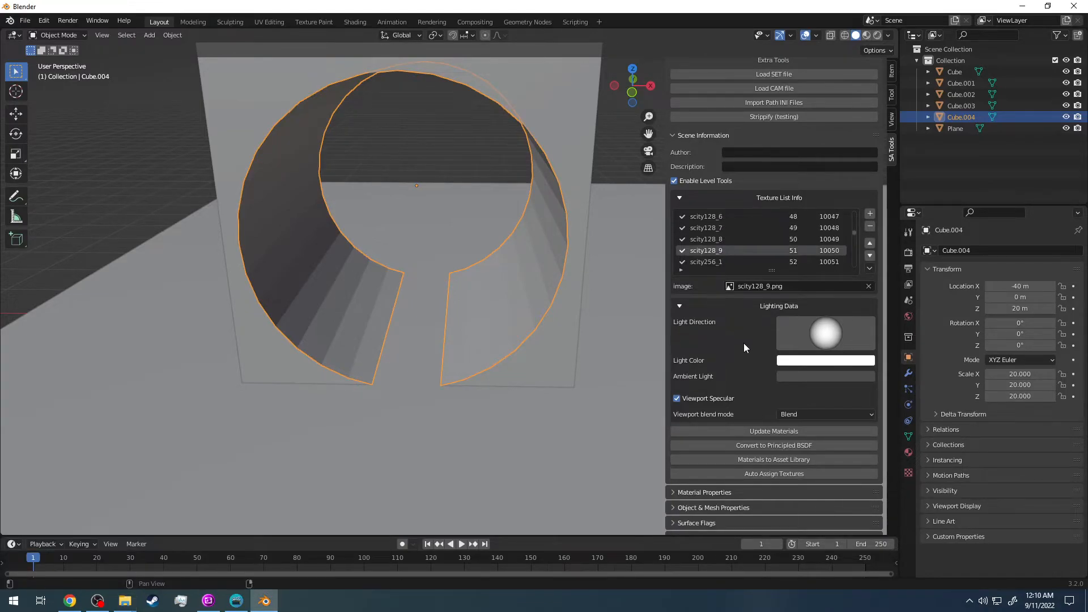
pyautogui.scroll(-9, 739, 317)
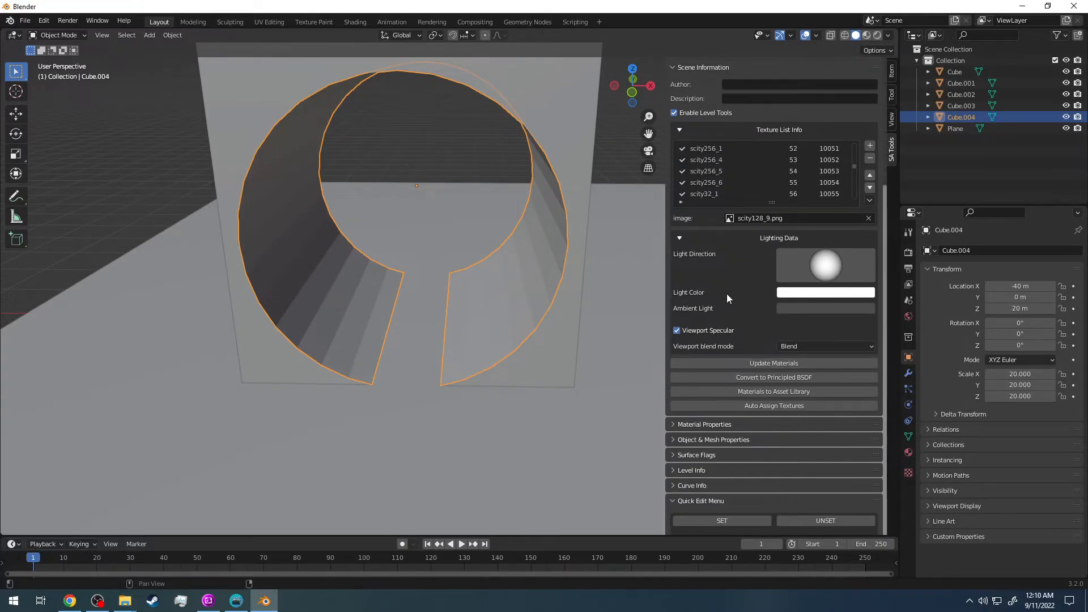
# Select the holed cube together with its inner wall and enable LandEntry Quick Edit in the Quick Edit Menu.
pyautogui.scroll(-8, 735, 338)
pyautogui.click(557, 319)
pyautogui.click(536, 279)
pyautogui.click(557, 328)
pyautogui.keyDown('shift'); pyautogui.click(535, 290); pyautogui.keyUp('shift')
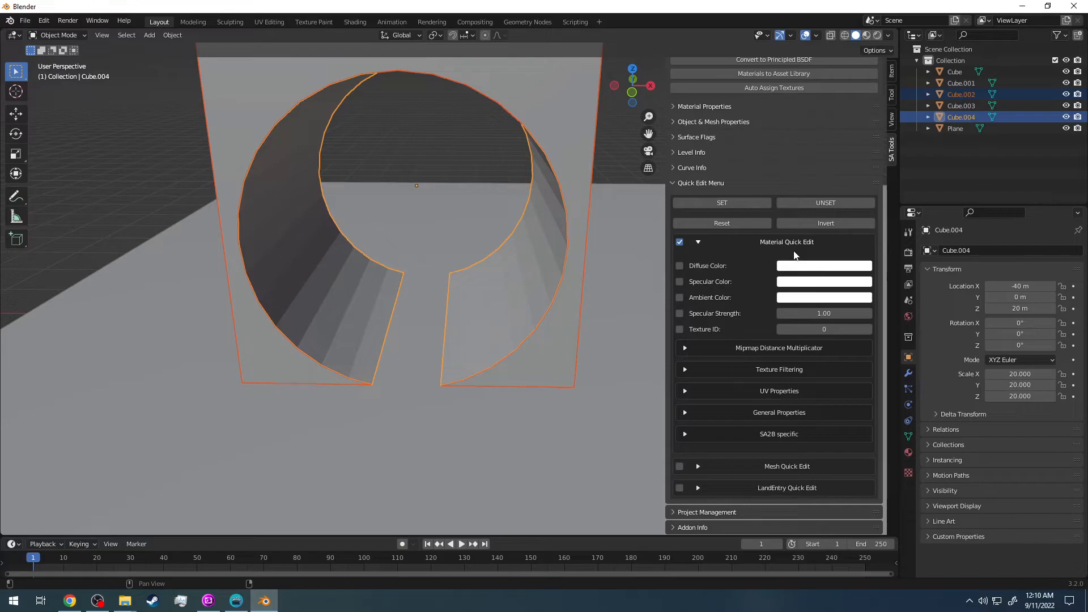
pyautogui.click(680, 488)
pyautogui.scroll(-8, 732, 415)
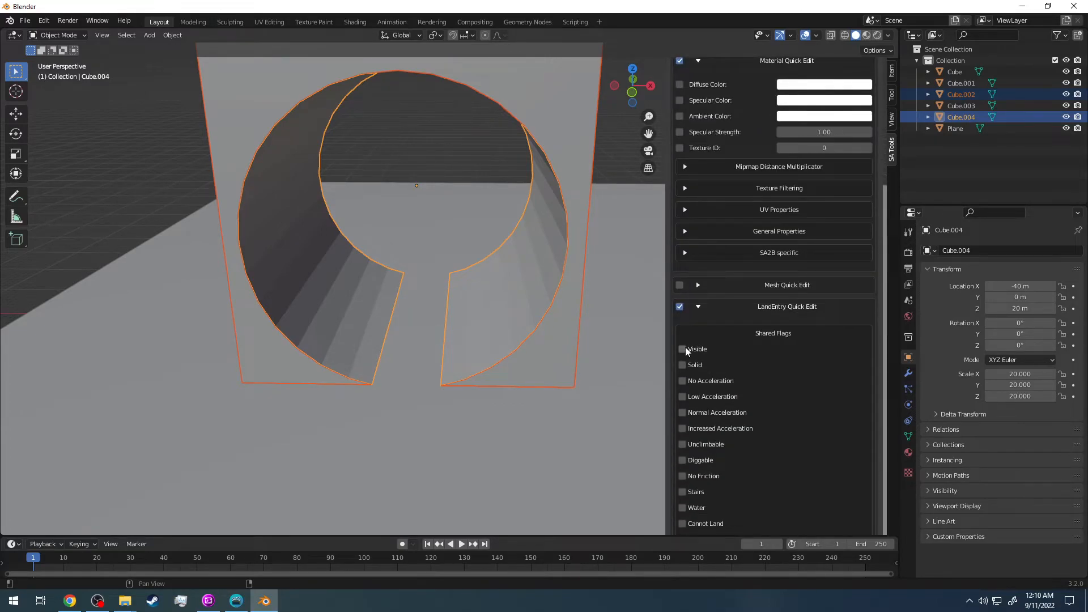
pyautogui.click(697, 306)
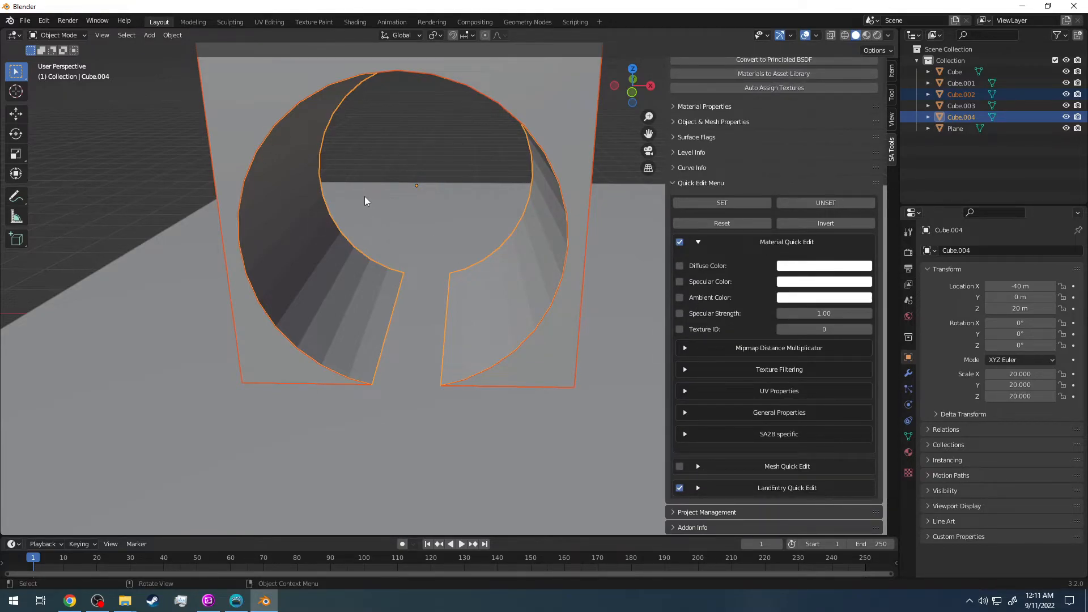
# Enable Texture ID with value 51 in Material Quick Edit, apply it to both selected objects and update the materials.
pyautogui.click(792, 331)
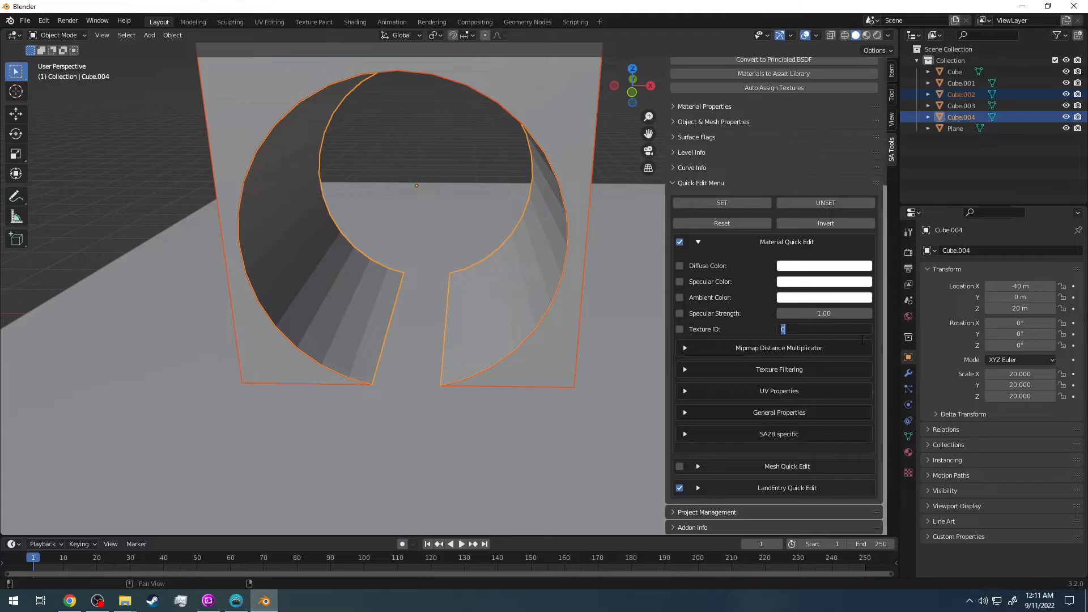
pyautogui.click(680, 330)
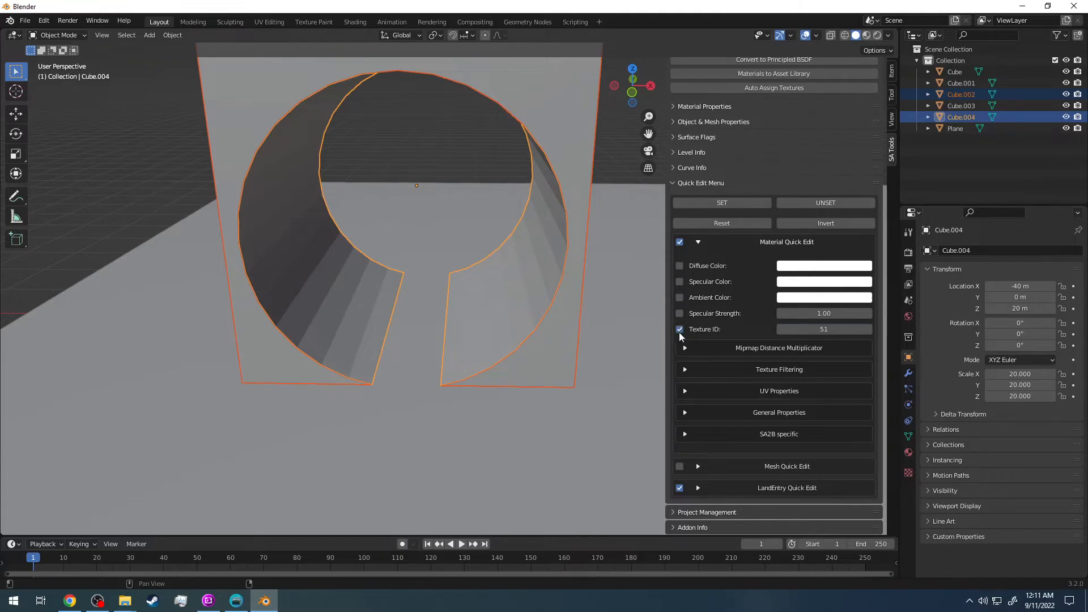
pyautogui.scroll(5, 725, 206)
pyautogui.click(754, 204)
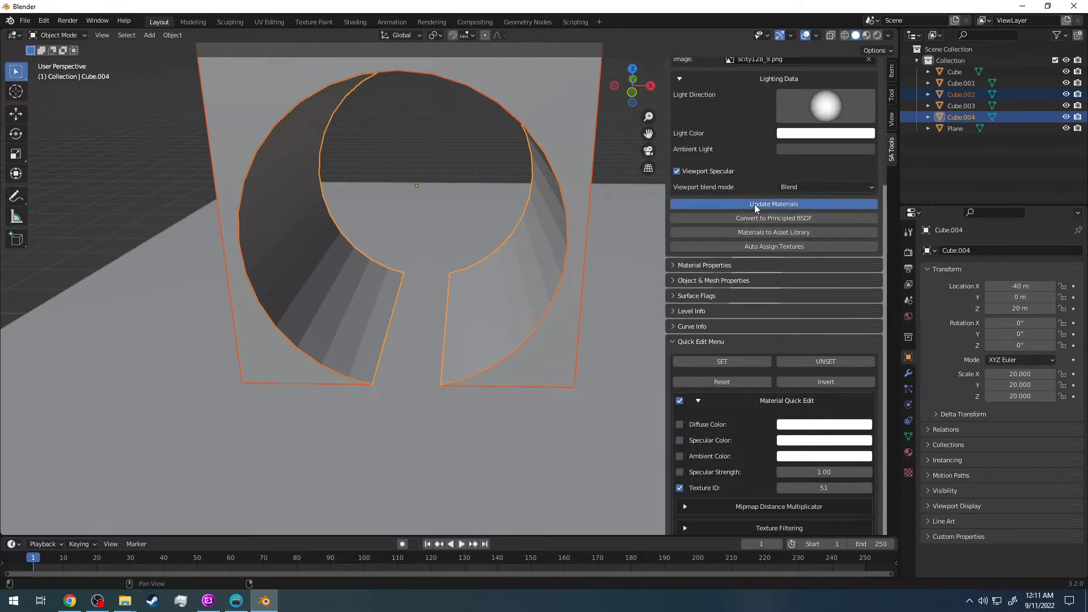
# Switch the viewport's solid shading colour to Texture and view the textured cube from the side and front.
pyautogui.click(889, 35)
pyautogui.click(926, 189)
pyautogui.moveTo(635, 173); pyautogui.dragTo(607, 162, button='middle')
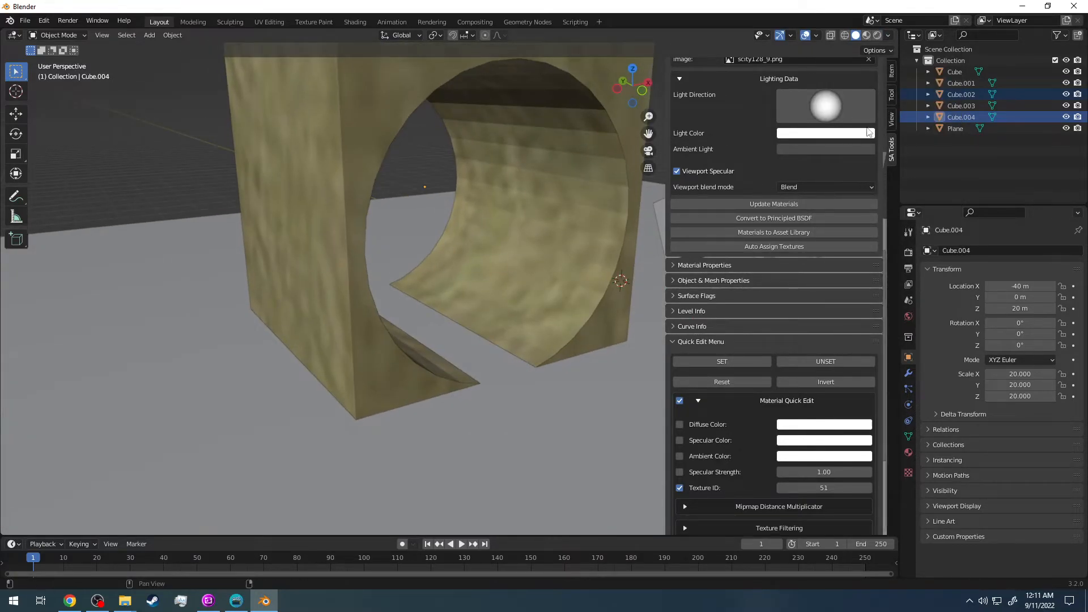
pyautogui.scroll(-5, 478, 120)
pyautogui.scroll(5, 479, 125)
pyautogui.moveTo(525, 122); pyautogui.dragTo(448, 127, button='middle')
pyautogui.scroll(10, 850, 146)
# Enter Edit Mode on the hole's inner wall and select all of its geometry.
pyautogui.click(525, 197)
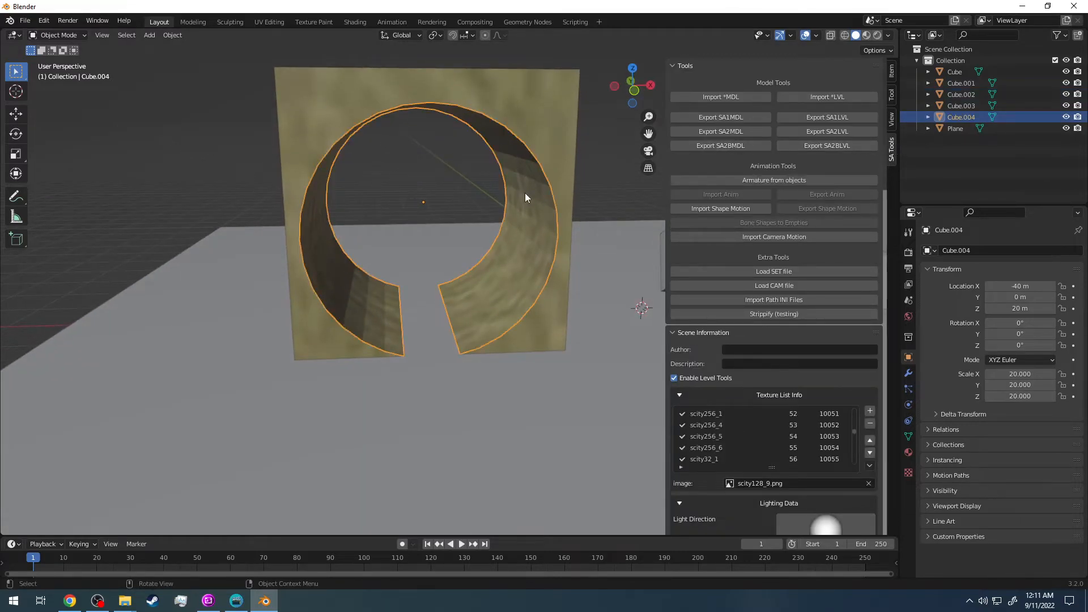
pyautogui.click(63, 35)
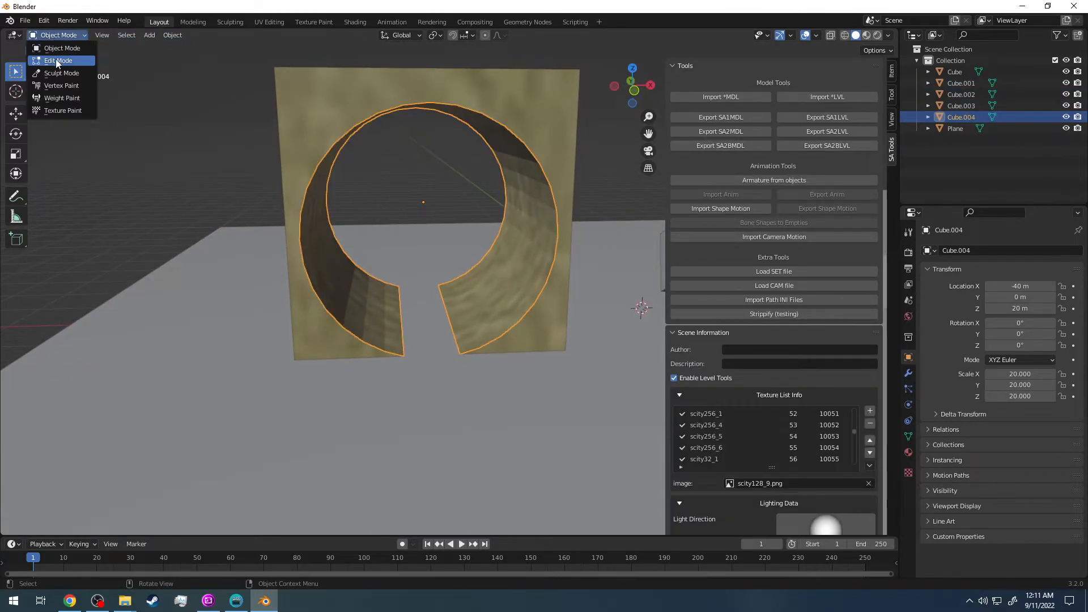
pyautogui.click(59, 61)
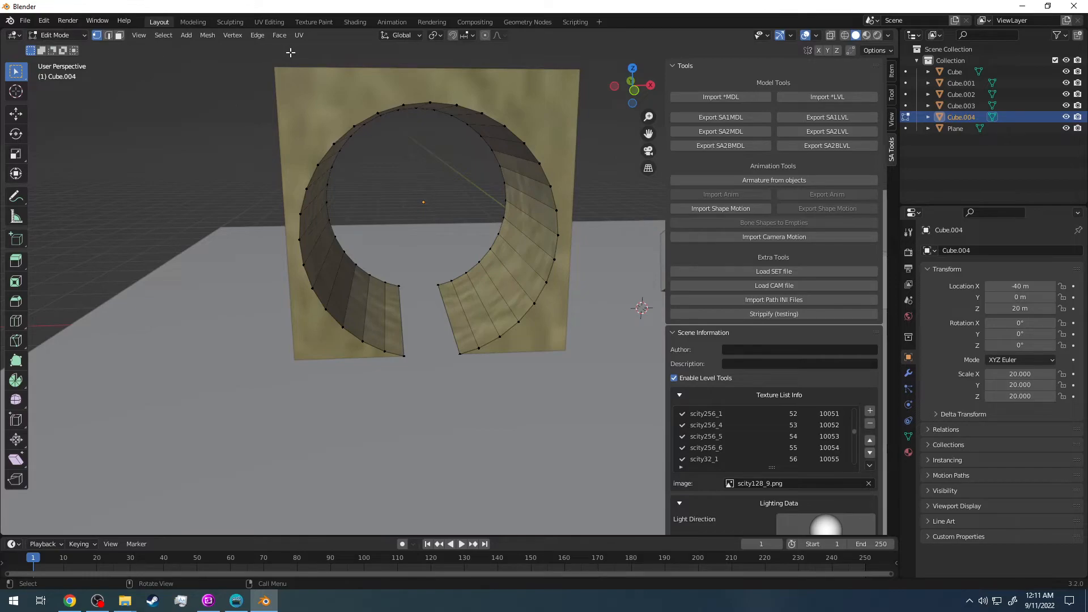
pyautogui.press('a')
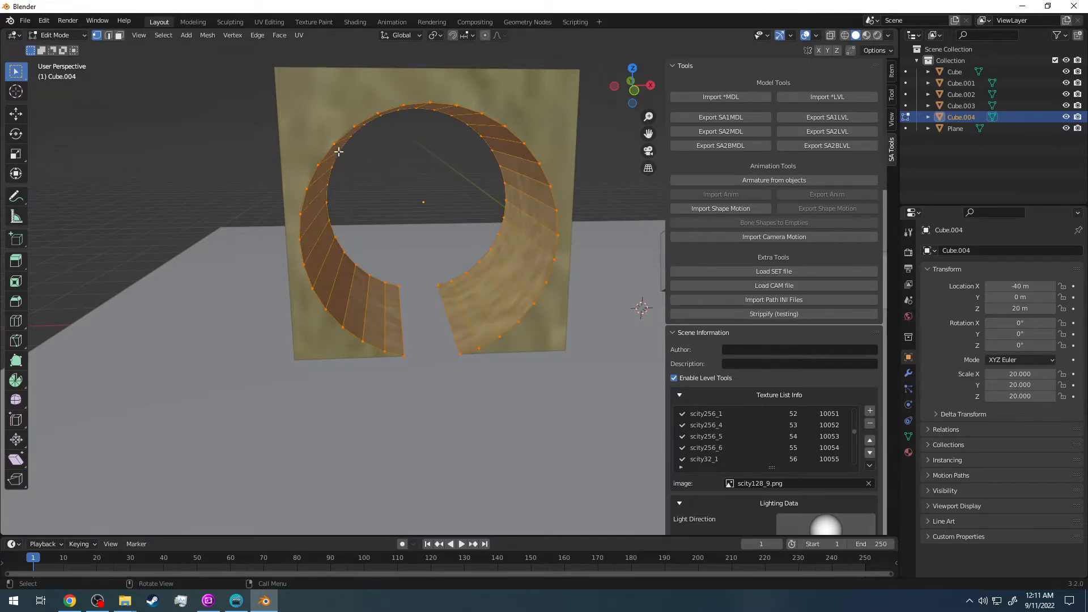
# Try a Smart UV Project with a 66° angle limit on the inner wall, inspect the texture and undo it.
pyautogui.click(299, 38)
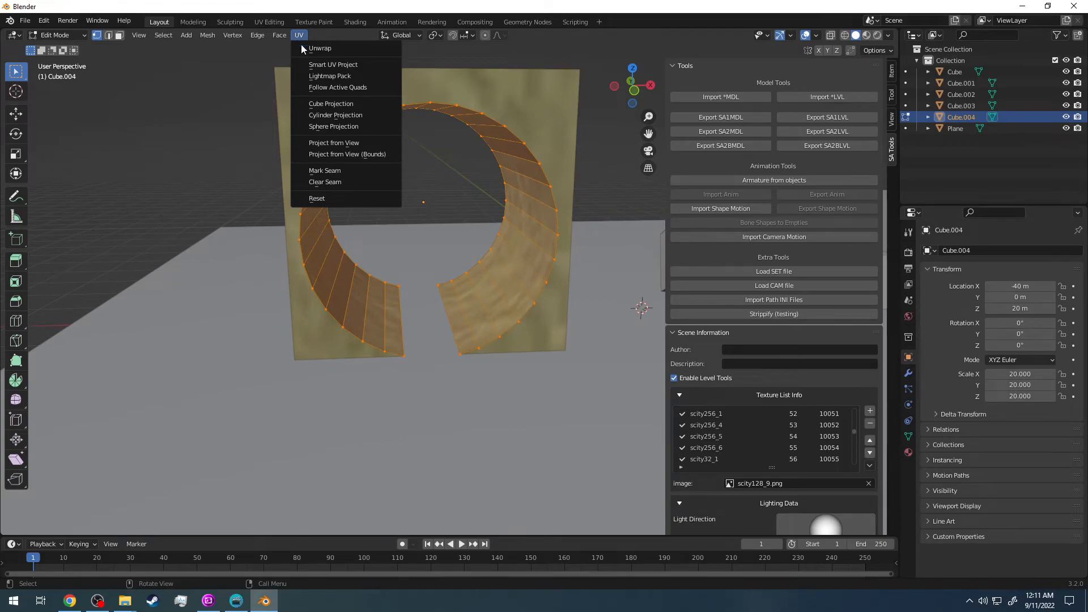
pyautogui.click(311, 66)
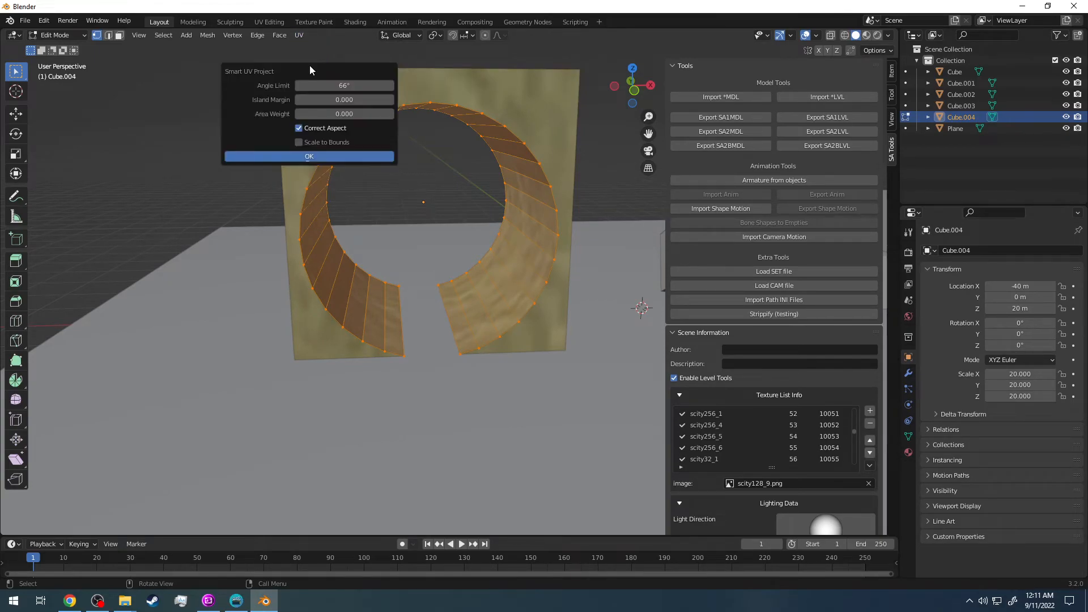
pyautogui.click(309, 157)
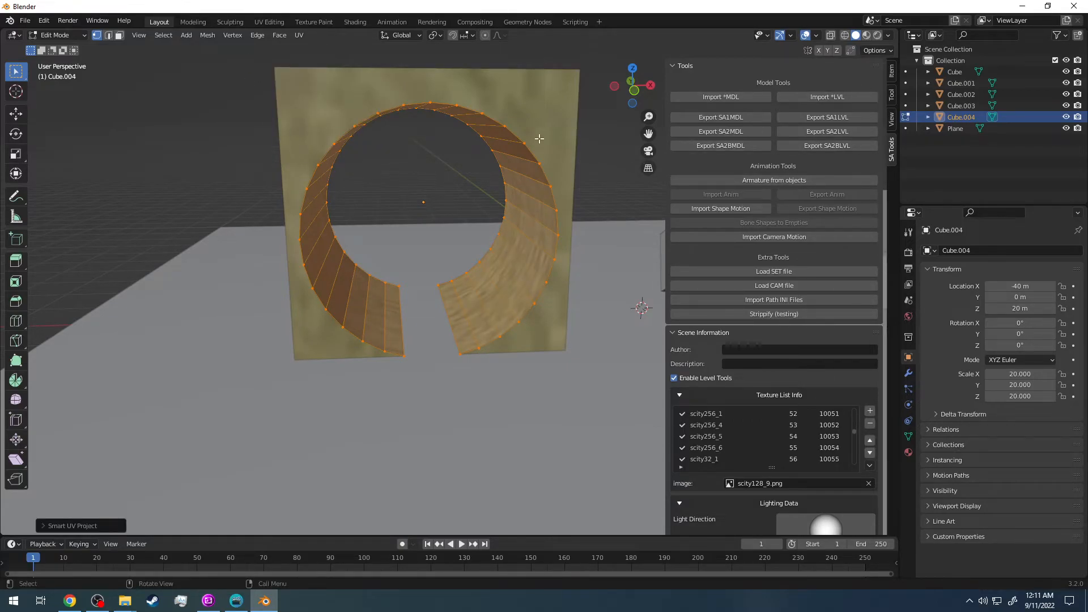
pyautogui.moveTo(489, 258); pyautogui.dragTo(498, 277, button='middle')
pyautogui.moveTo(413, 303); pyautogui.dragTo(448, 290, button='middle')
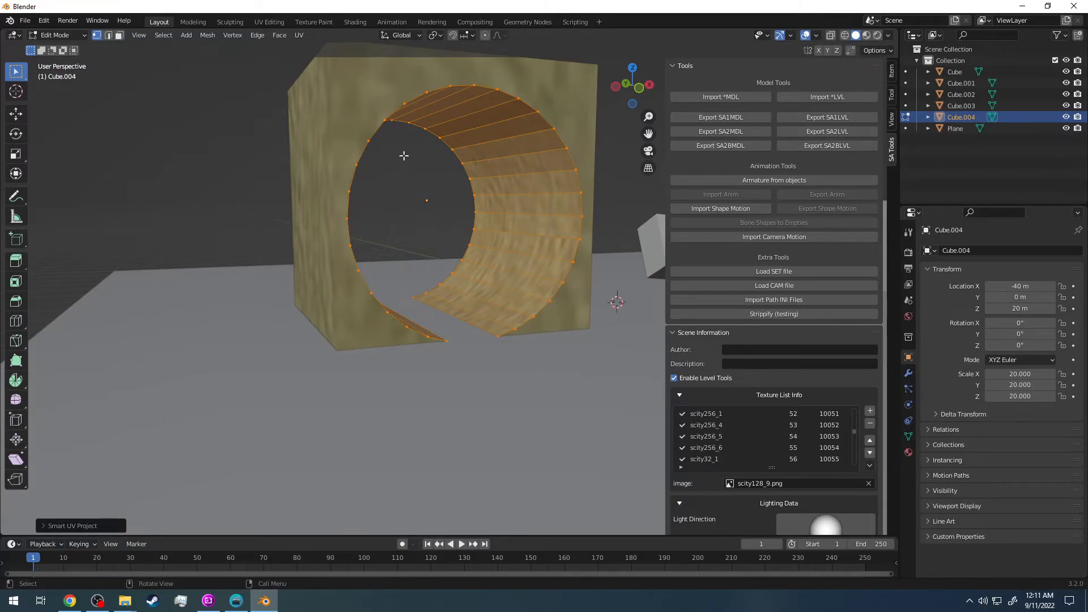
pyautogui.hotkey('ctrl', 'z')
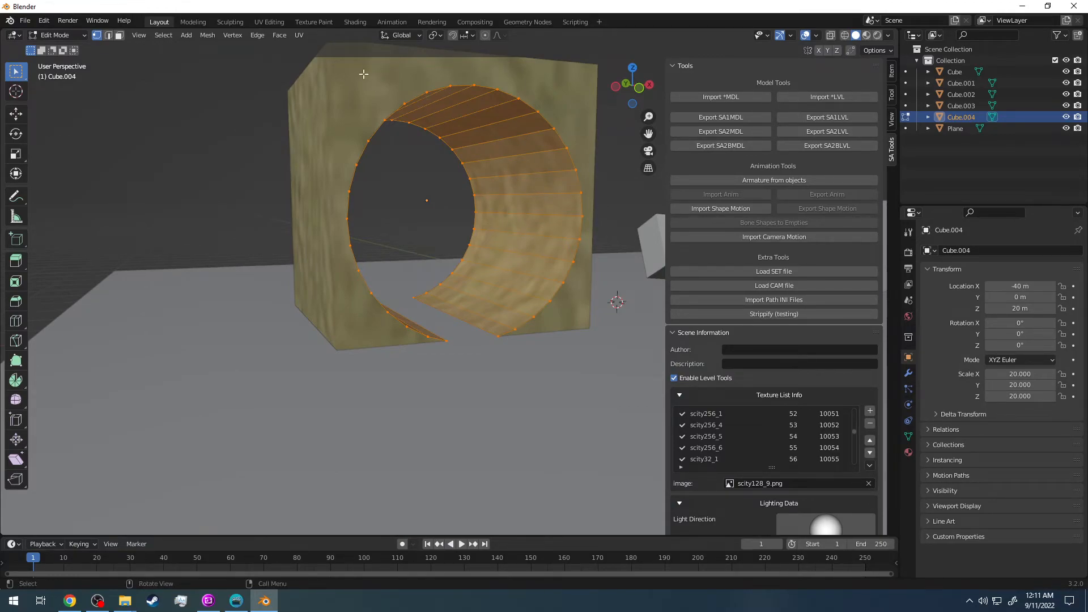
# Unwrap the inner wall's selected faces using Smart UV Project with a 66° angle limit and 0.000 island margin.
pyautogui.click(298, 34)
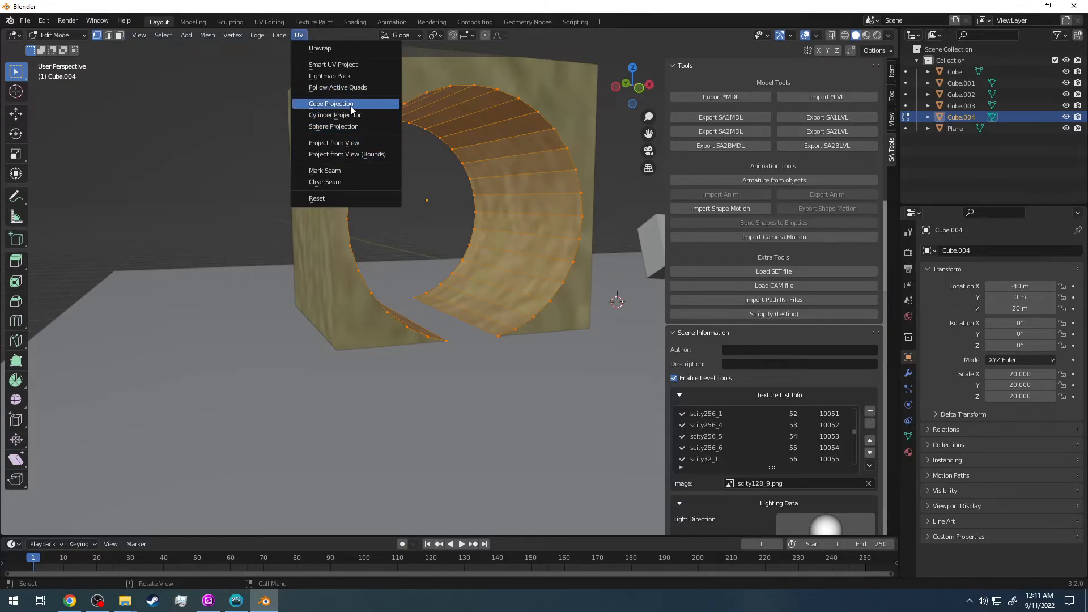
pyautogui.click(348, 66)
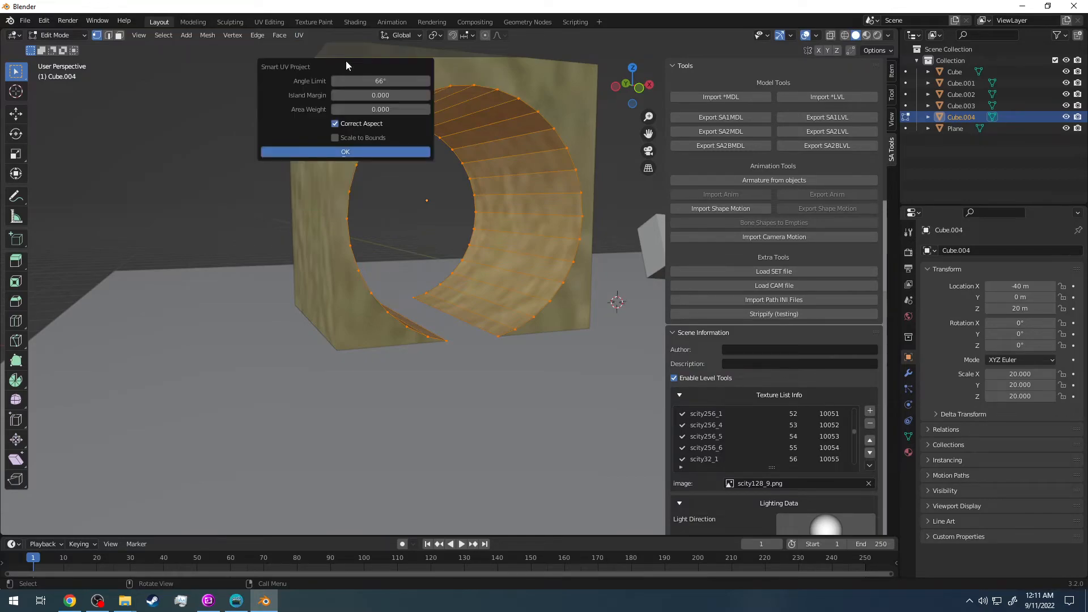
pyautogui.click(347, 155)
pyautogui.moveTo(347, 154); pyautogui.dragTo(383, 128, button='middle')
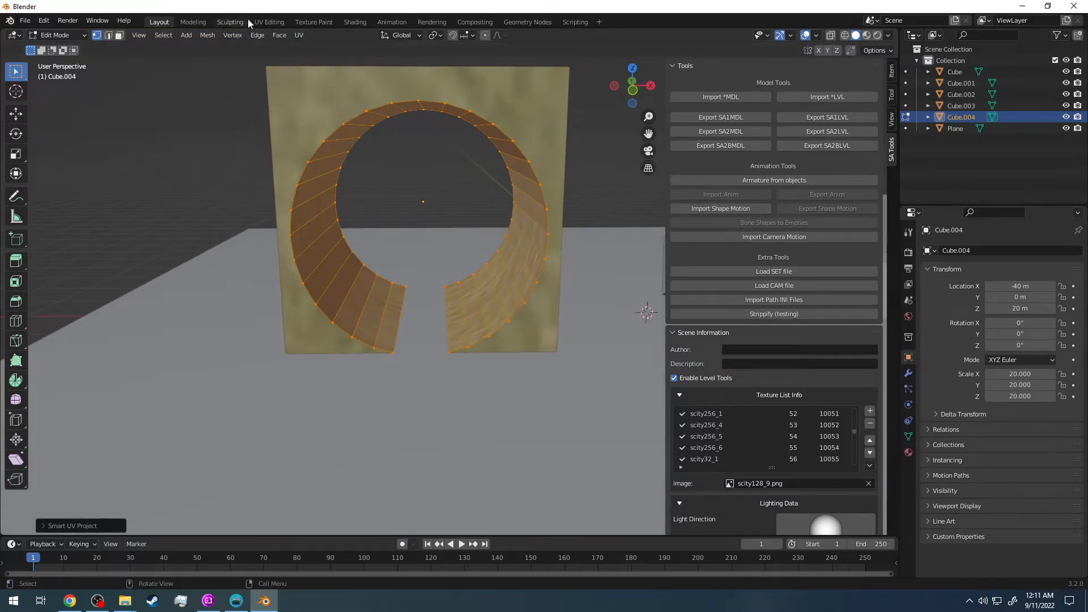
# Scale the inner wall's entire UV layout to more than three times its size in UV Editing, and return to the Layout workspace.
pyautogui.click(263, 22)
pyautogui.moveTo(572, 164); pyautogui.dragTo(628, 165, button='middle')
pyautogui.scroll(-5, 628, 166)
pyautogui.moveTo(286, 390); pyautogui.dragTo(157, 237)
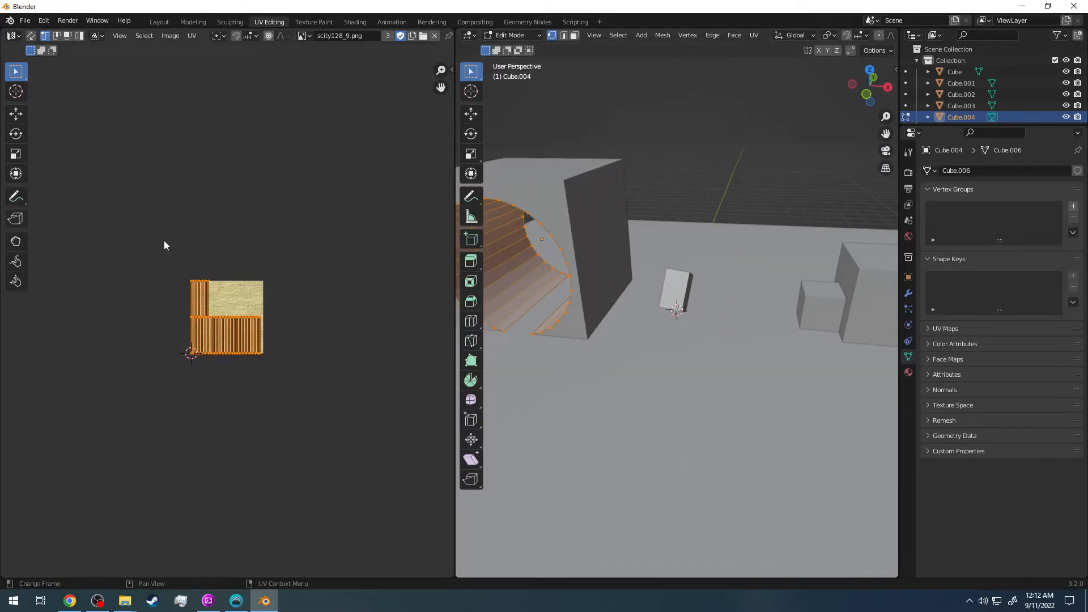
pyautogui.press('s')
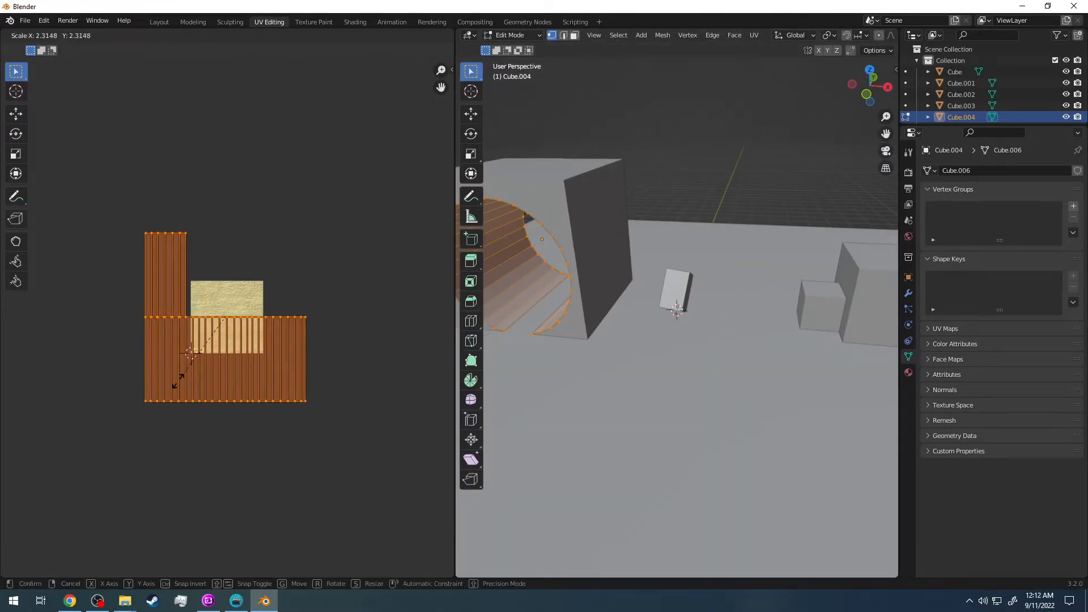
pyautogui.click(147, 414)
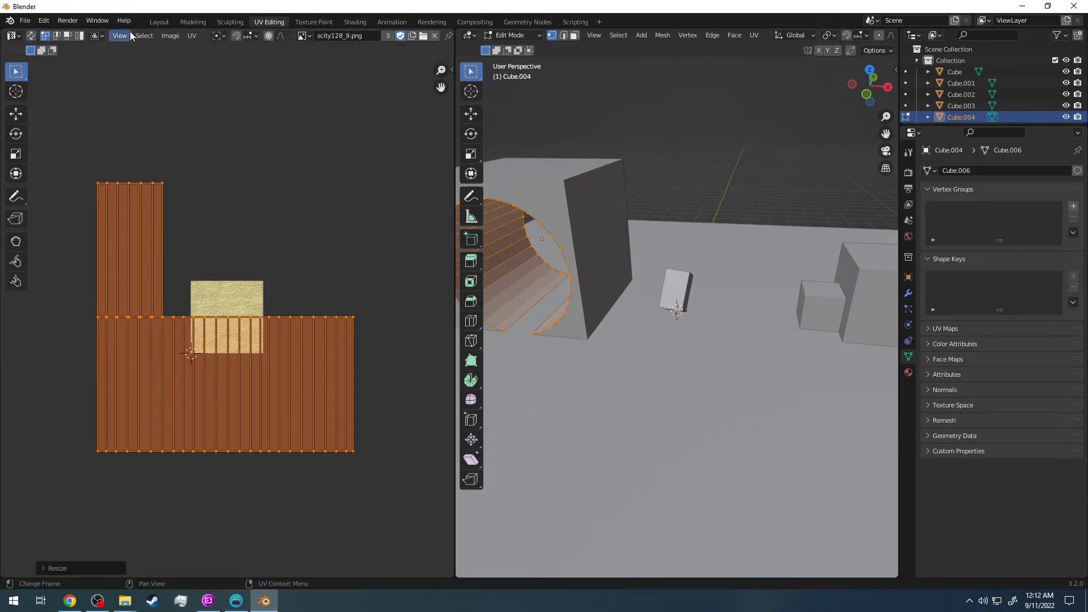
pyautogui.click(159, 21)
pyautogui.moveTo(412, 256); pyautogui.dragTo(454, 263, button='middle')
pyautogui.scroll(5, 499, 253)
pyautogui.scroll(-5, 446, 243)
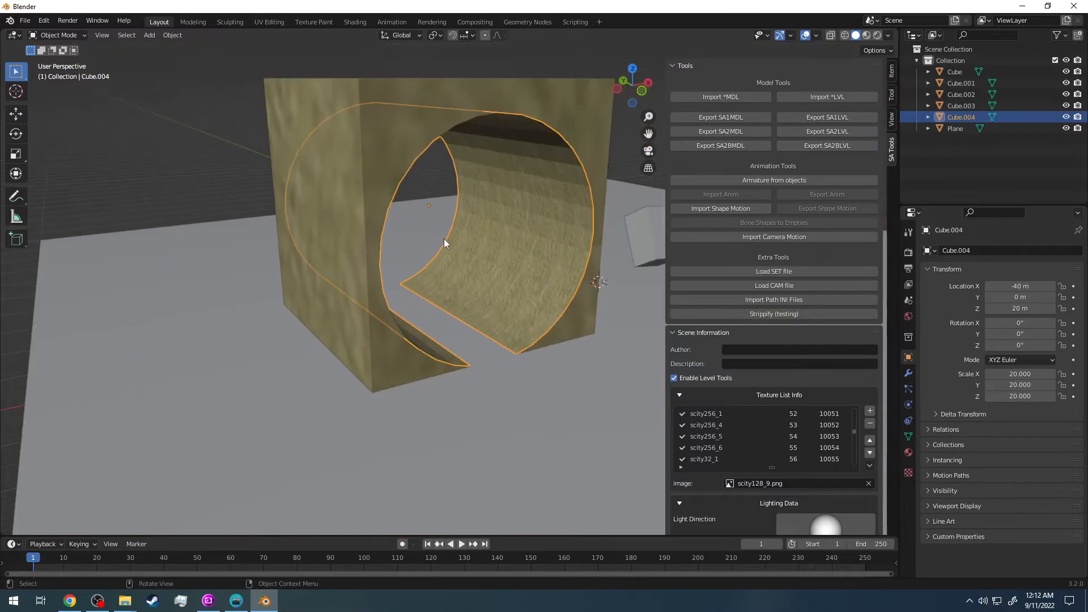
pyautogui.moveTo(417, 157); pyautogui.dragTo(526, 286, button='middle')
pyautogui.moveTo(474, 343); pyautogui.dragTo(368, 259, button='middle')
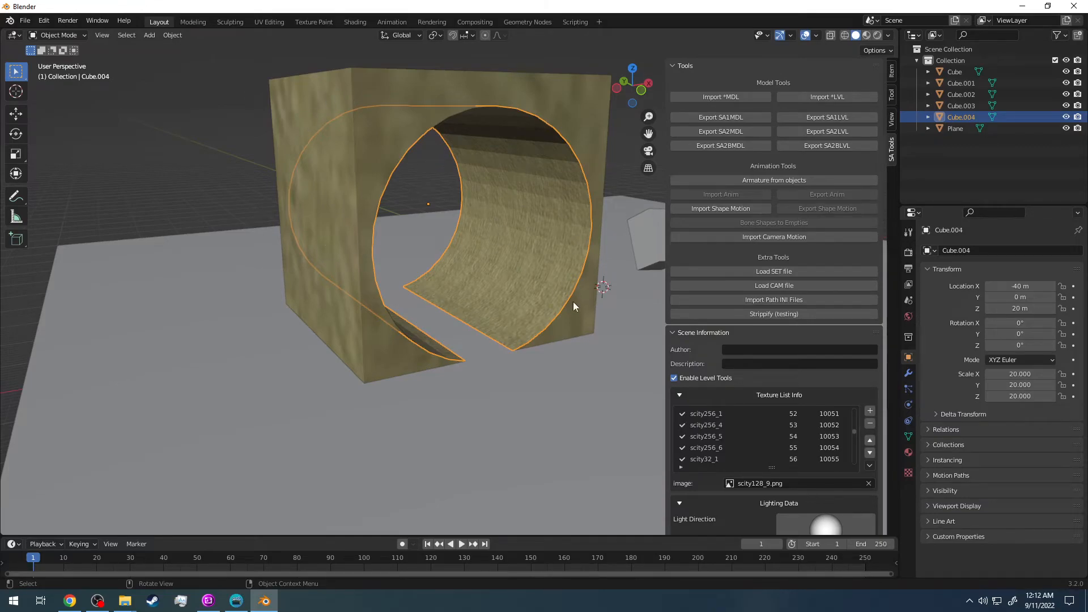
# Select the outer holed cube and scale its entire UV layout to about double size in the UV Editing workspace.
pyautogui.click(372, 142)
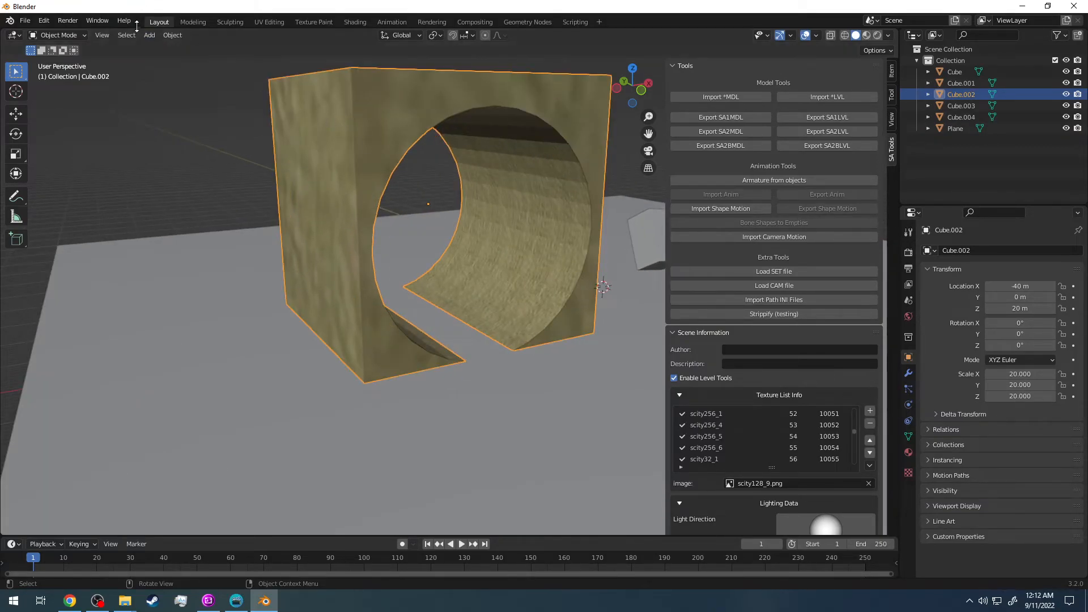
pyautogui.click(270, 22)
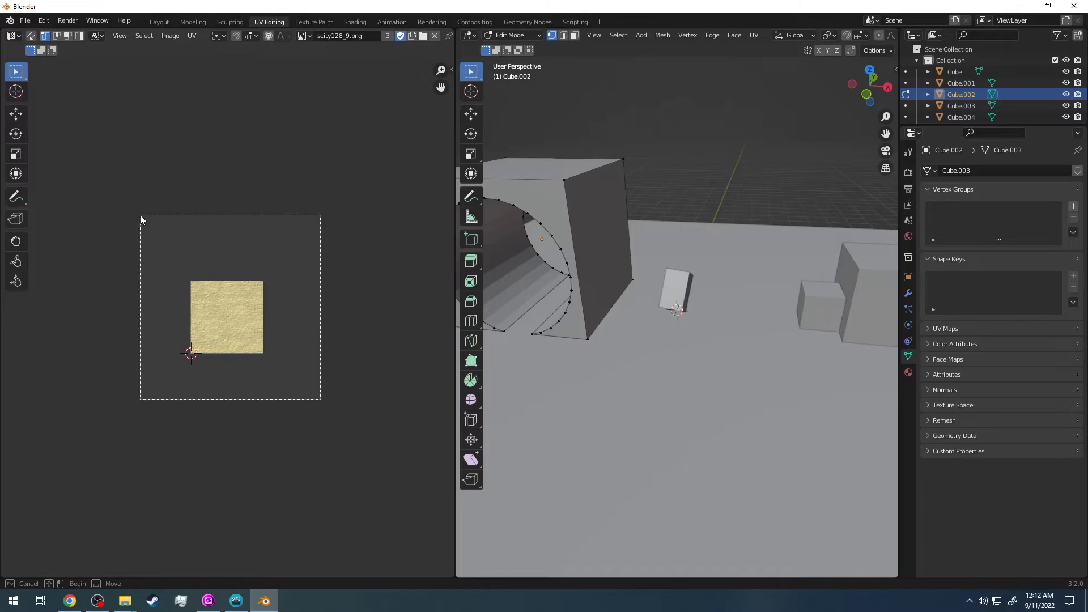
pyautogui.scroll(-2, 205, 223)
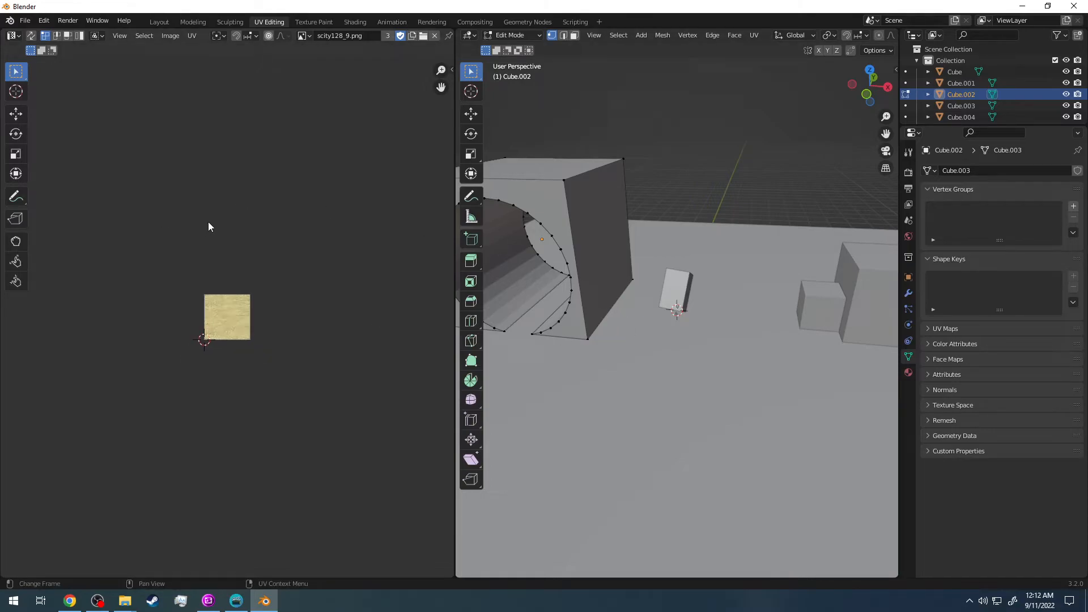
pyautogui.press('a')
pyautogui.moveTo(296, 386); pyautogui.dragTo(164, 238)
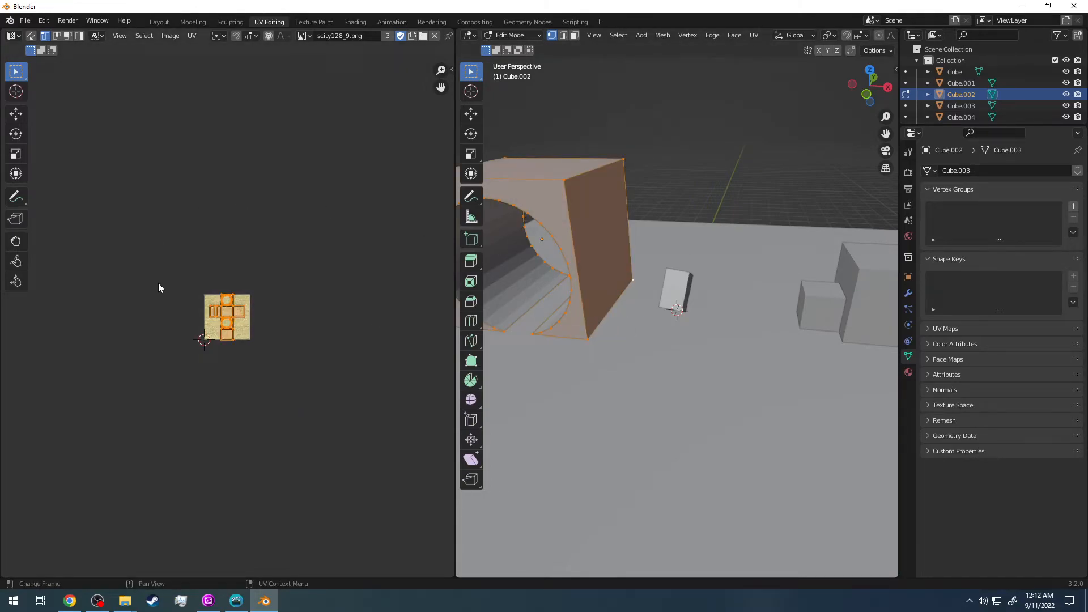
pyautogui.press('s')
pyautogui.click(131, 187)
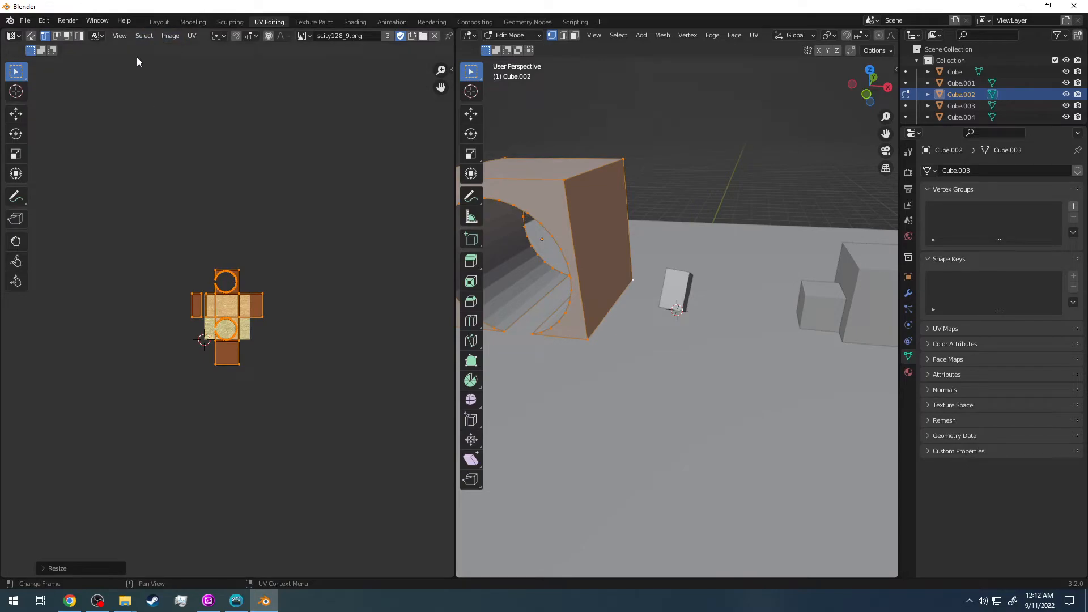
# Return to the Layout workspace and examine the texture tiling on the holed cube from several distances and angles.
pyautogui.click(157, 25)
pyautogui.moveTo(340, 142); pyautogui.dragTo(386, 172, button='middle')
pyautogui.scroll(4, 365, 209)
pyautogui.scroll(-5, 467, 236)
pyautogui.scroll(5, 462, 240)
pyautogui.scroll(-5, 447, 239)
pyautogui.scroll(5, 498, 274)
pyautogui.moveTo(498, 276); pyautogui.dragTo(512, 213, button='middle')
pyautogui.scroll(-6, 539, 304)
pyautogui.click(511, 213)
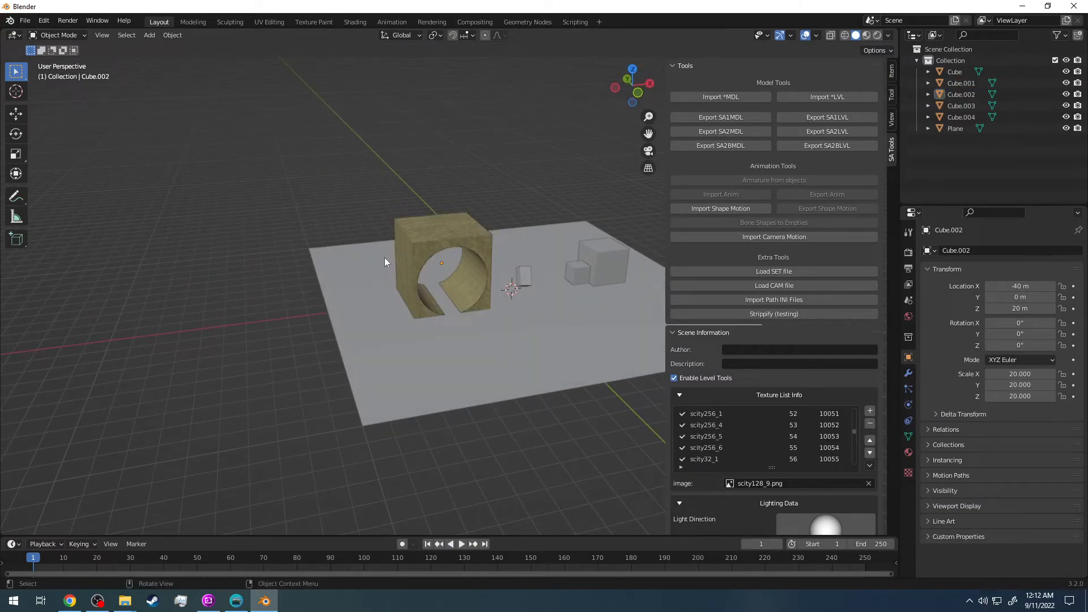
# Scale the ground plane up uniformly to about 182.3 in X and Y.
pyautogui.click(450, 364)
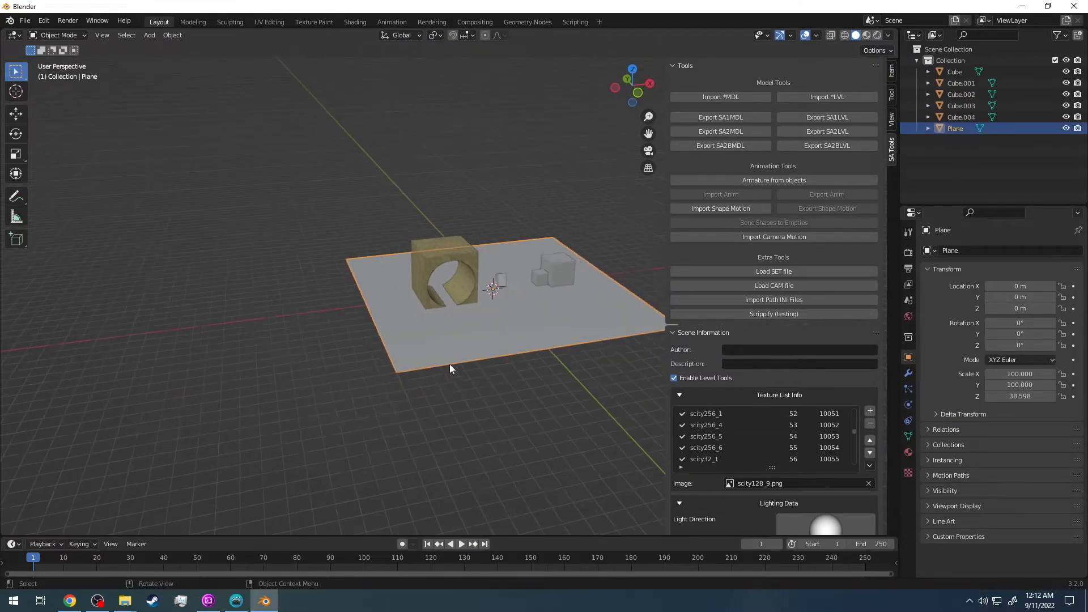
pyautogui.moveTo(404, 372); pyautogui.dragTo(471, 363, button='middle')
pyautogui.press('s')
pyautogui.click(469, 436)
pyautogui.moveTo(409, 318); pyautogui.dragTo(466, 328, button='middle')
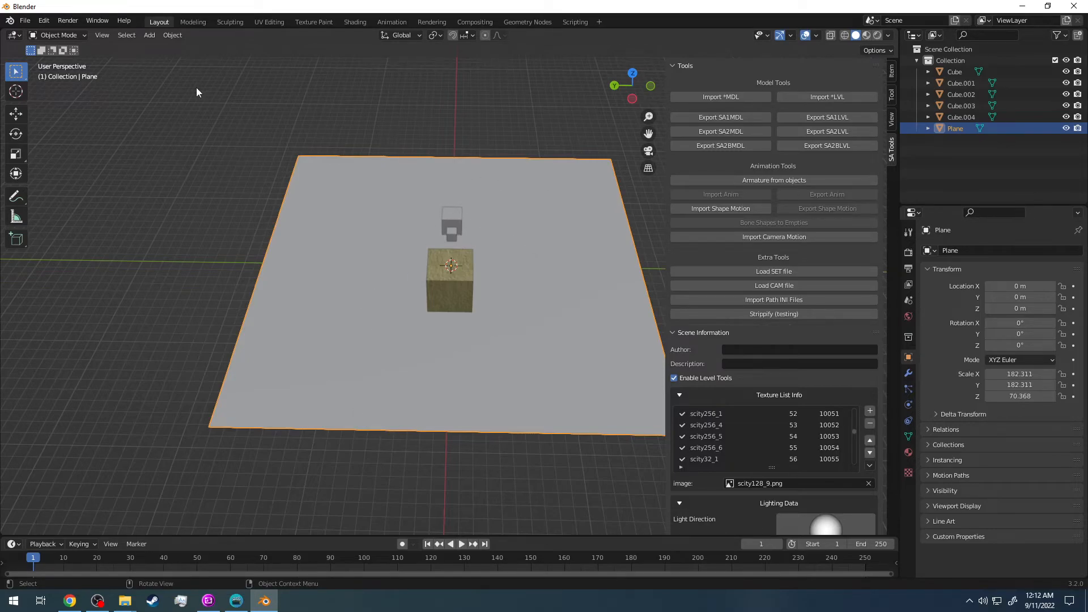
# Enter Edit Mode on the ground plane and subdivide its whole surface four times.
pyautogui.click(57, 35)
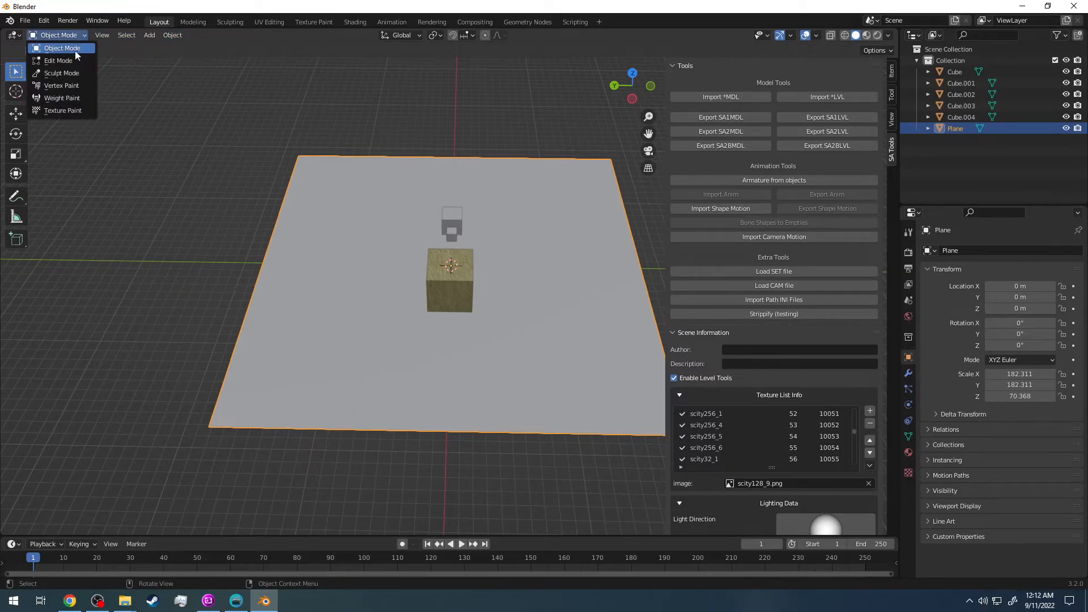
pyautogui.click(54, 52)
pyautogui.rightClick(343, 205)
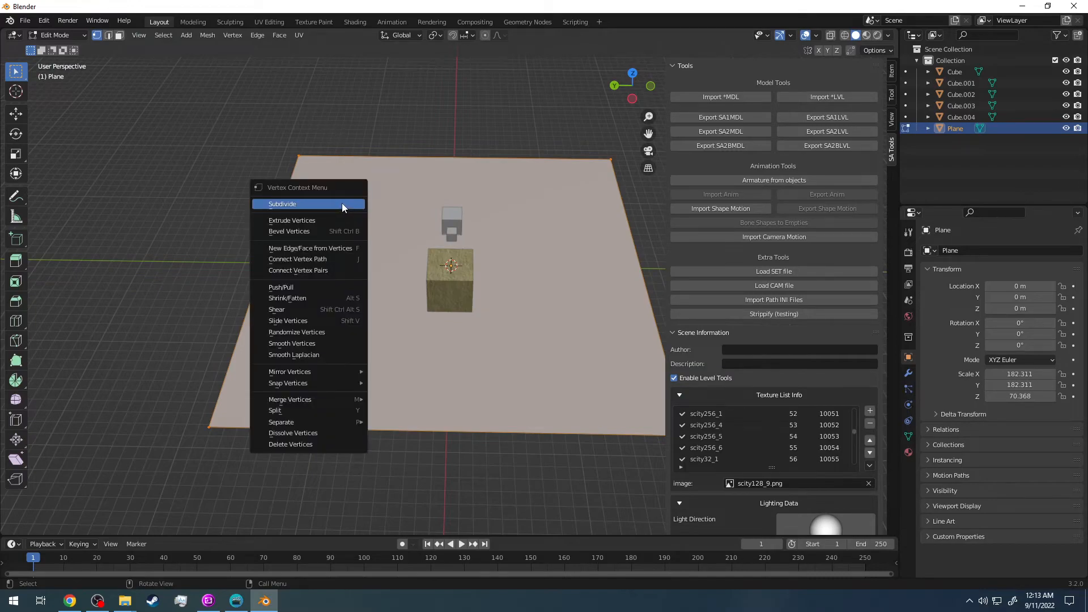
pyautogui.click(342, 202)
pyautogui.rightClick(303, 179)
pyautogui.click(287, 179)
pyautogui.rightClick(343, 185)
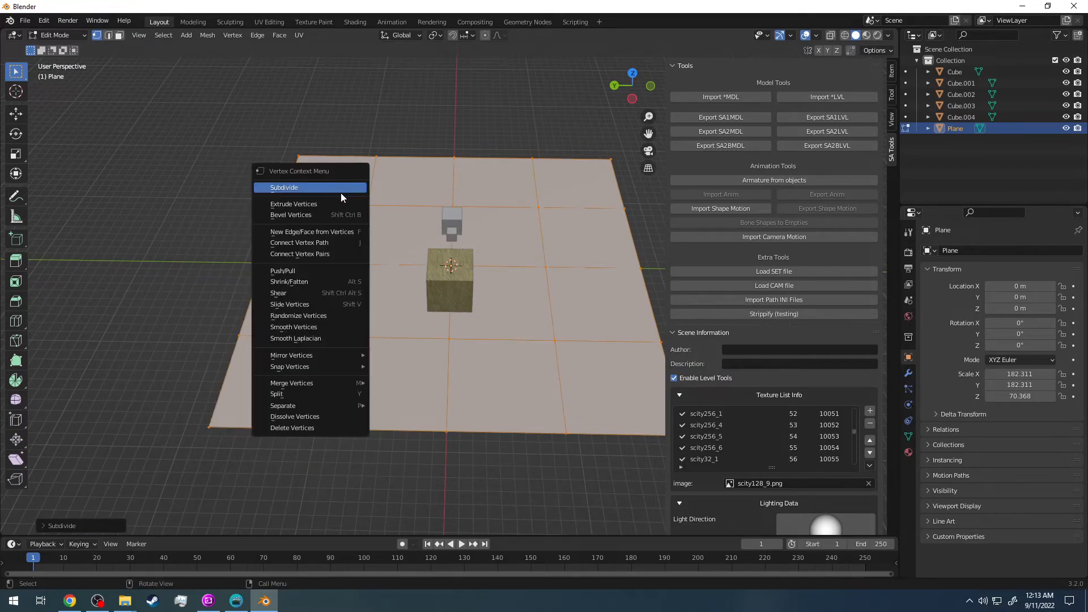
pyautogui.click(343, 186)
pyautogui.rightClick(333, 198)
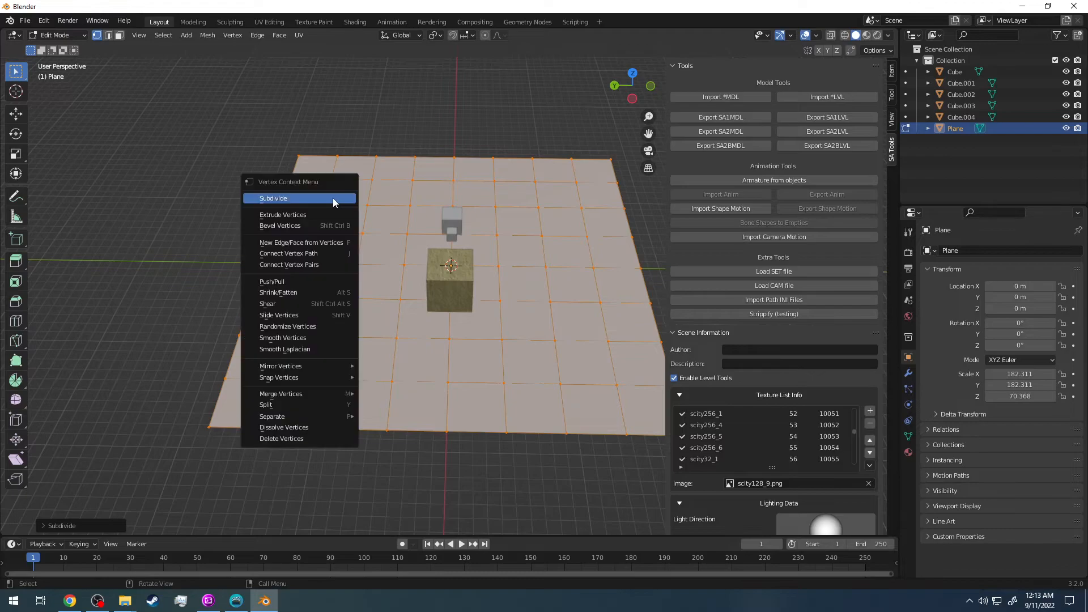
pyautogui.click(332, 199)
pyautogui.scroll(-3, 324, 170)
pyautogui.scroll(4, 331, 167)
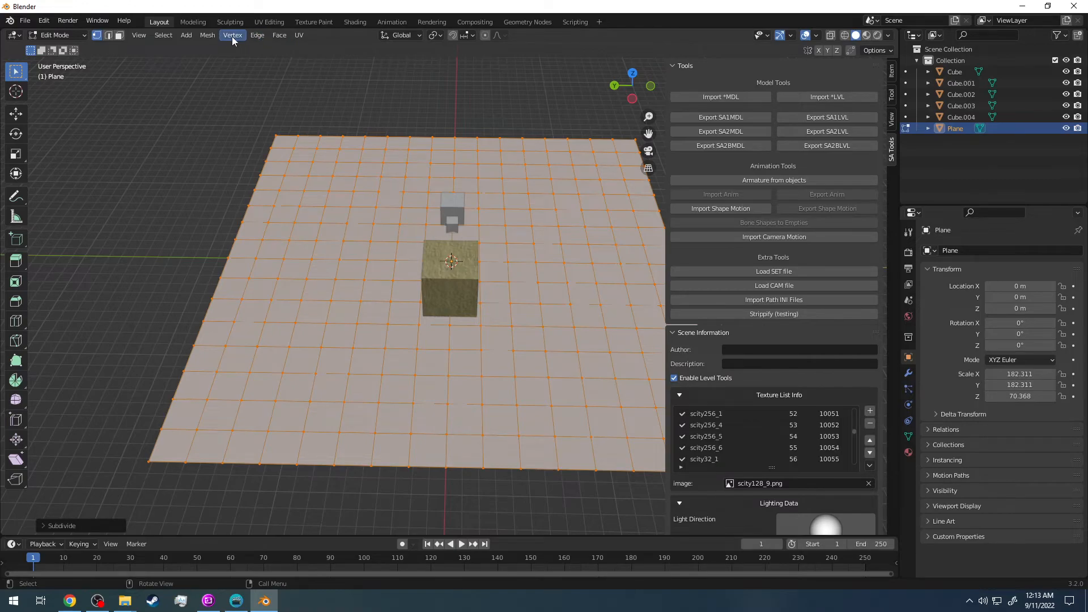
pyautogui.click(259, 35)
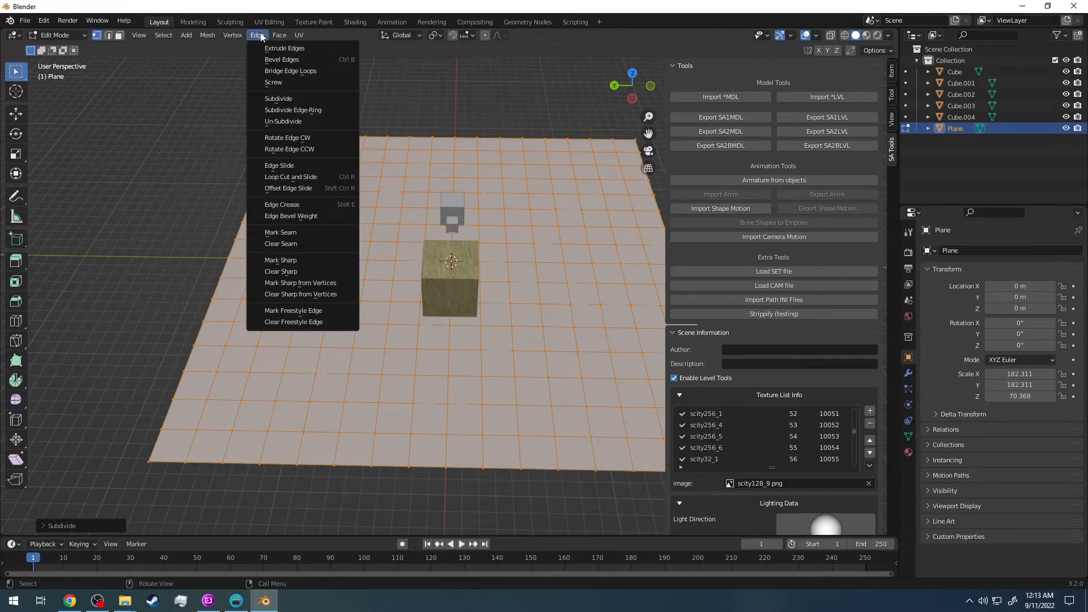
pyautogui.click(63, 38)
pyautogui.click(64, 74)
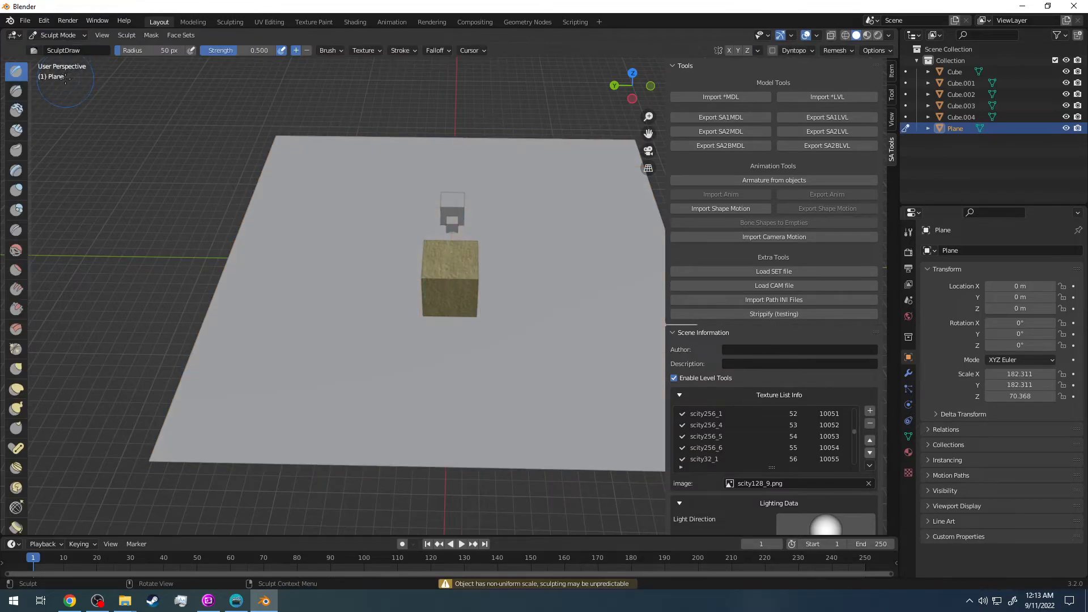
pyautogui.click(63, 35)
pyautogui.click(57, 60)
pyautogui.click(67, 38)
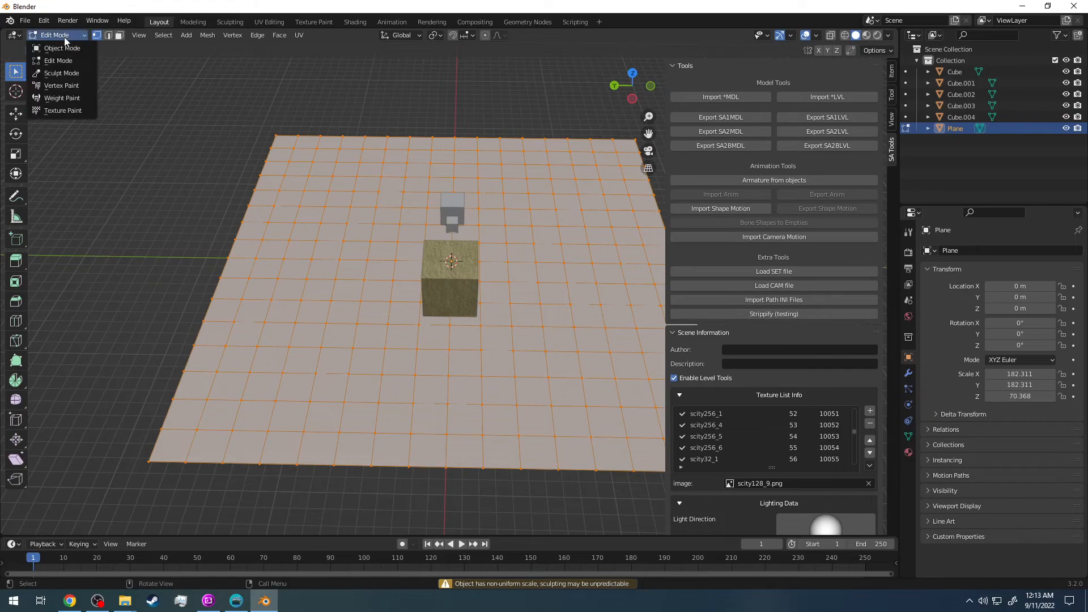
# Switch the ground plane to Sculpt Mode and set the Draw brush's strength to 0.845.
pyautogui.click(46, 35)
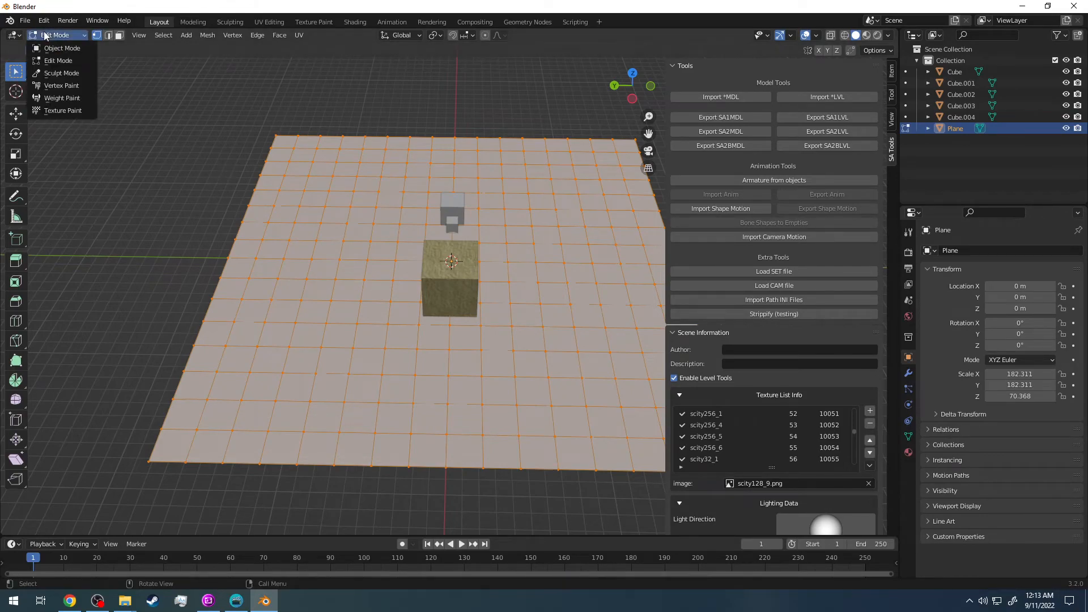
pyautogui.click(57, 78)
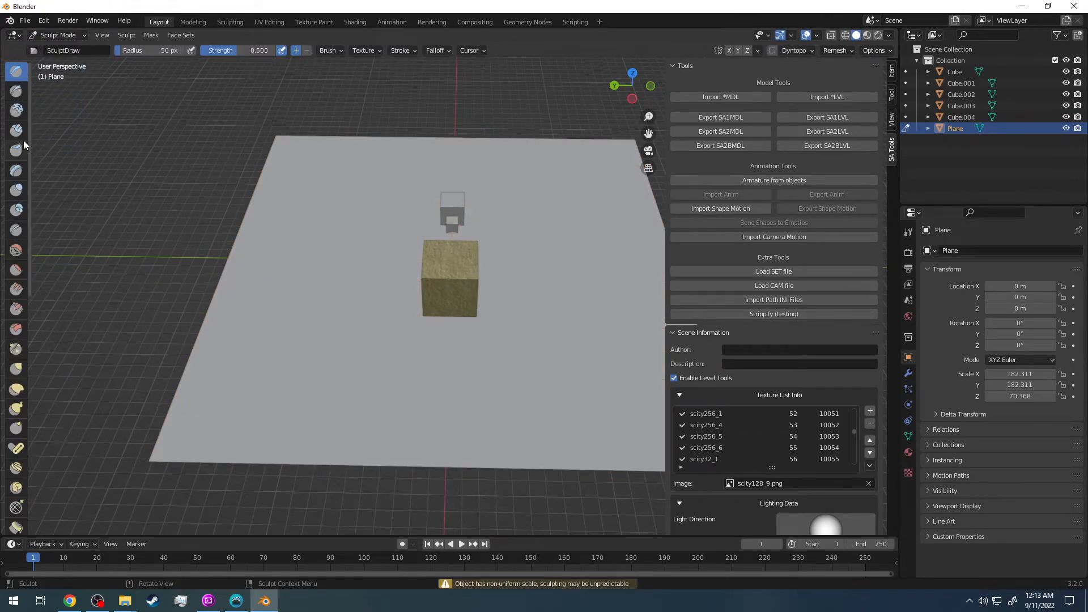
pyautogui.click(360, 324)
pyautogui.moveTo(327, 318); pyautogui.dragTo(333, 300)
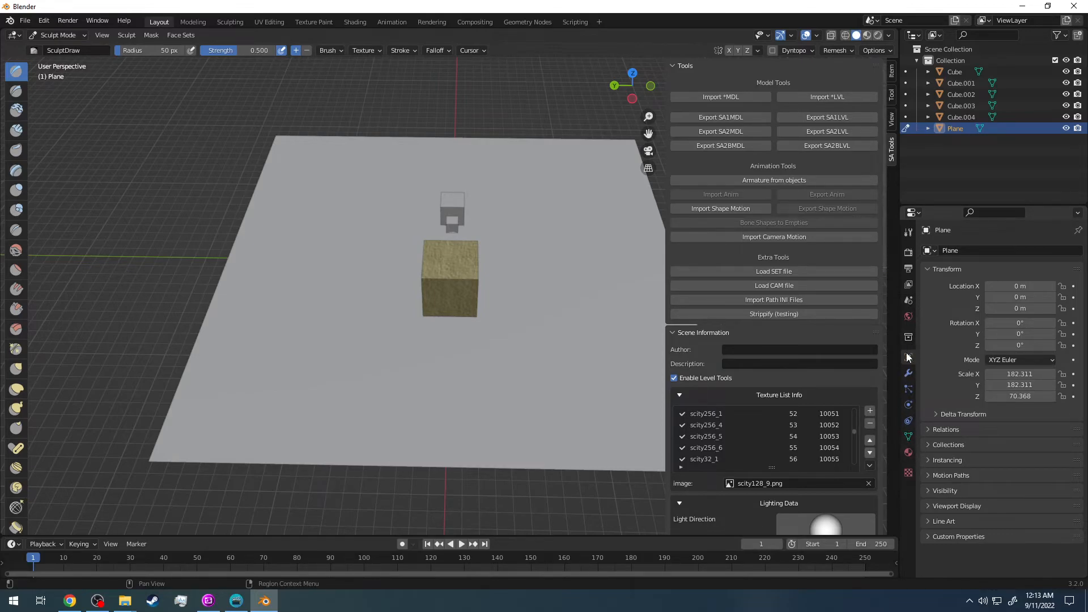
pyautogui.click(909, 233)
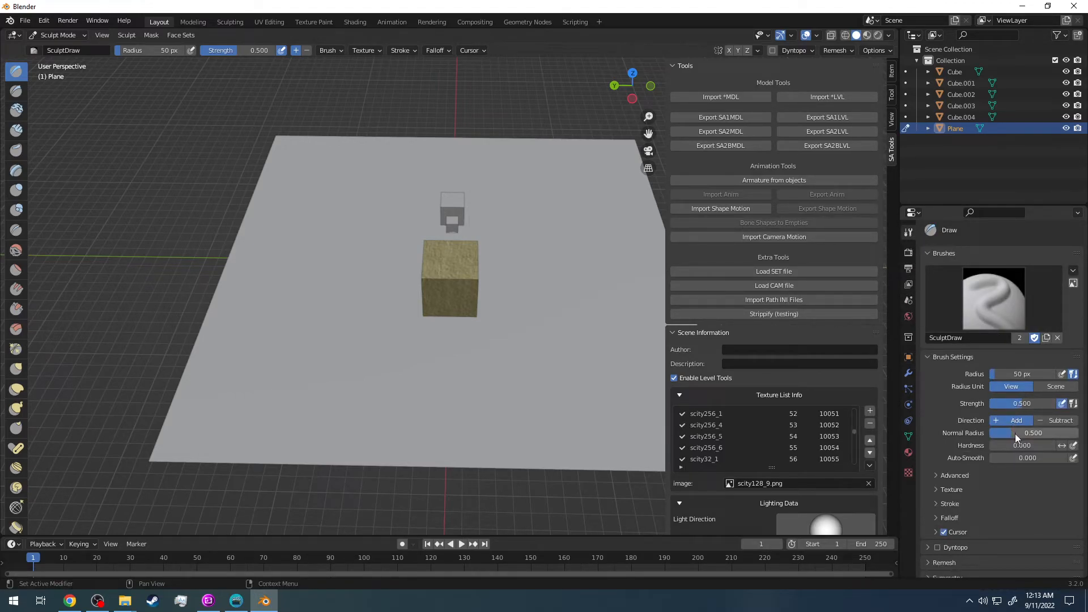
pyautogui.moveTo(1018, 401); pyautogui.dragTo(1046, 403)
# Sculpt raised, uneven hills with the Draw brush on the ground plane on both sides of the holed cube.
pyautogui.moveTo(409, 269)
pyautogui.mouseDown()
pyautogui.moveTo(382, 197)
pyautogui.moveTo(289, 167)
pyautogui.moveTo(383, 235)
pyautogui.moveTo(318, 240)
pyautogui.mouseUp()
pyautogui.moveTo(537, 401)
pyautogui.mouseDown()
pyautogui.moveTo(537, 357)
pyautogui.moveTo(566, 311)
pyautogui.moveTo(556, 348)
pyautogui.moveTo(537, 355)
pyautogui.moveTo(605, 296)
pyautogui.moveTo(546, 324)
pyautogui.moveTo(610, 299)
pyautogui.moveTo(584, 250)
pyautogui.moveTo(622, 291)
pyautogui.moveTo(585, 372)
pyautogui.moveTo(578, 345)
pyautogui.moveTo(602, 272)
pyautogui.mouseUp()
pyautogui.moveTo(604, 263)
pyautogui.mouseDown(button='middle')
pyautogui.moveTo(518, 240)
pyautogui.moveTo(318, 252)
pyautogui.moveTo(409, 226)
pyautogui.moveTo(431, 254)
pyautogui.moveTo(533, 240)
pyautogui.mouseUp(button='middle')
pyautogui.moveTo(361, 259)
pyautogui.mouseDown()
pyautogui.moveTo(329, 272)
pyautogui.moveTo(323, 258)
pyautogui.moveTo(389, 214)
pyautogui.mouseUp()
pyautogui.moveTo(389, 214); pyautogui.dragTo(360, 267, button='middle')
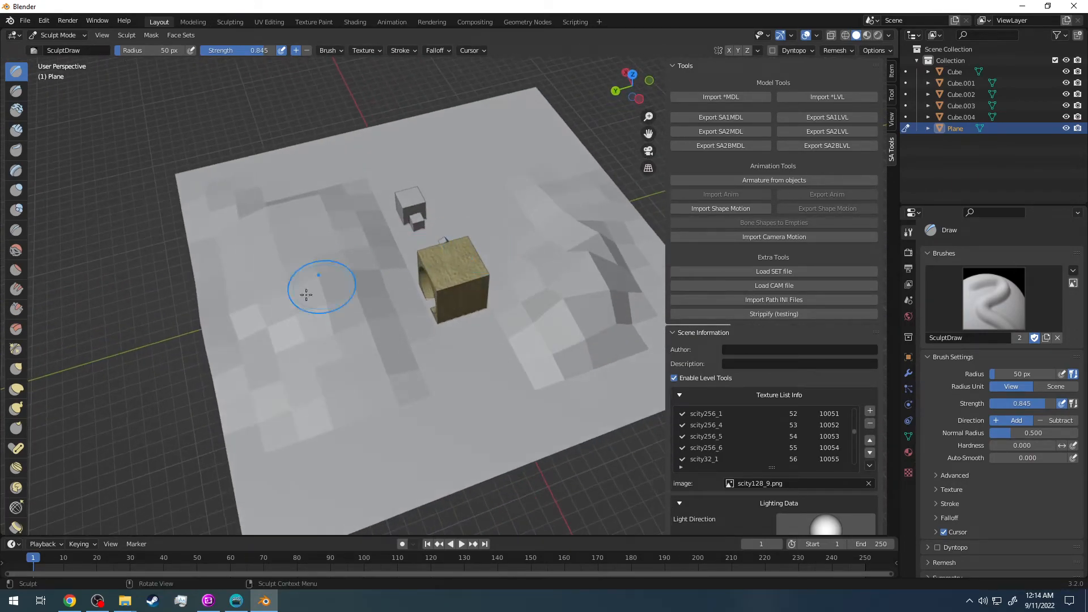
pyautogui.moveTo(285, 287); pyautogui.dragTo(317, 283)
pyautogui.moveTo(377, 257)
pyautogui.mouseDown(button='middle')
pyautogui.moveTo(272, 182)
pyautogui.moveTo(232, 197)
pyautogui.moveTo(184, 246)
pyautogui.mouseUp(button='middle')
pyautogui.moveTo(416, 368); pyautogui.dragTo(345, 313, button='middle')
pyautogui.moveTo(372, 394)
pyautogui.mouseDown()
pyautogui.moveTo(306, 394)
pyautogui.moveTo(346, 391)
pyautogui.moveTo(397, 419)
pyautogui.moveTo(352, 394)
pyautogui.moveTo(385, 434)
pyautogui.moveTo(347, 363)
pyautogui.mouseUp()
pyautogui.moveTo(226, 309)
pyautogui.mouseDown(button='middle')
pyautogui.moveTo(297, 346)
pyautogui.moveTo(335, 305)
pyautogui.moveTo(443, 346)
pyautogui.mouseUp(button='middle')
# Inspect the sculpted hills up close and undo all the sculpt strokes on the ground plane.
pyautogui.scroll(4, 444, 340)
pyautogui.moveTo(243, 255); pyautogui.dragTo(309, 226, button='middle')
pyautogui.scroll(-4, 318, 206)
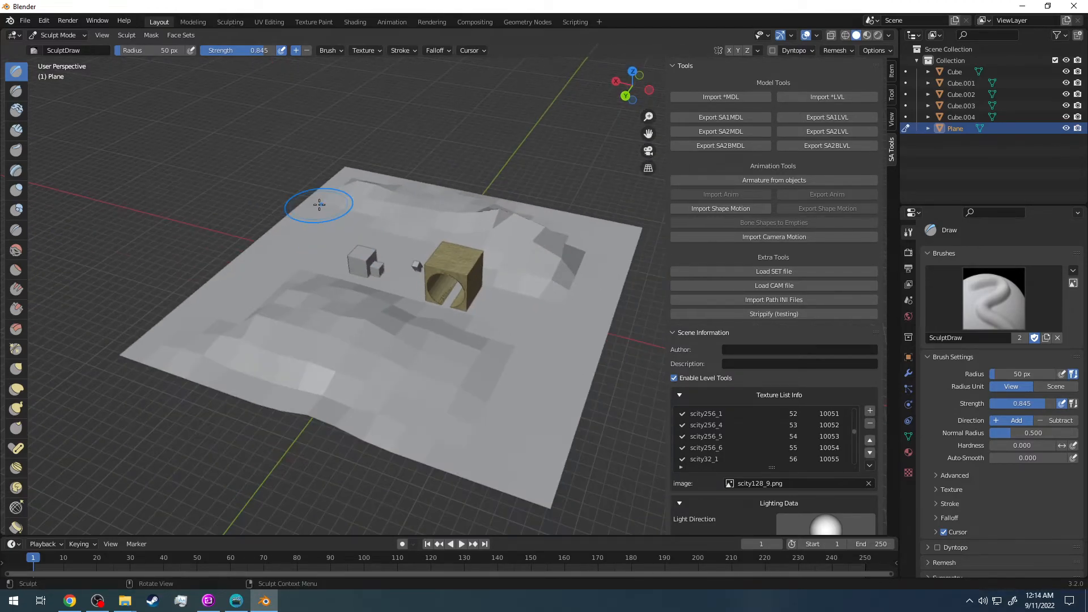
pyautogui.scroll(5, 310, 221)
pyautogui.scroll(-5, 301, 196)
pyautogui.scroll(4, 301, 194)
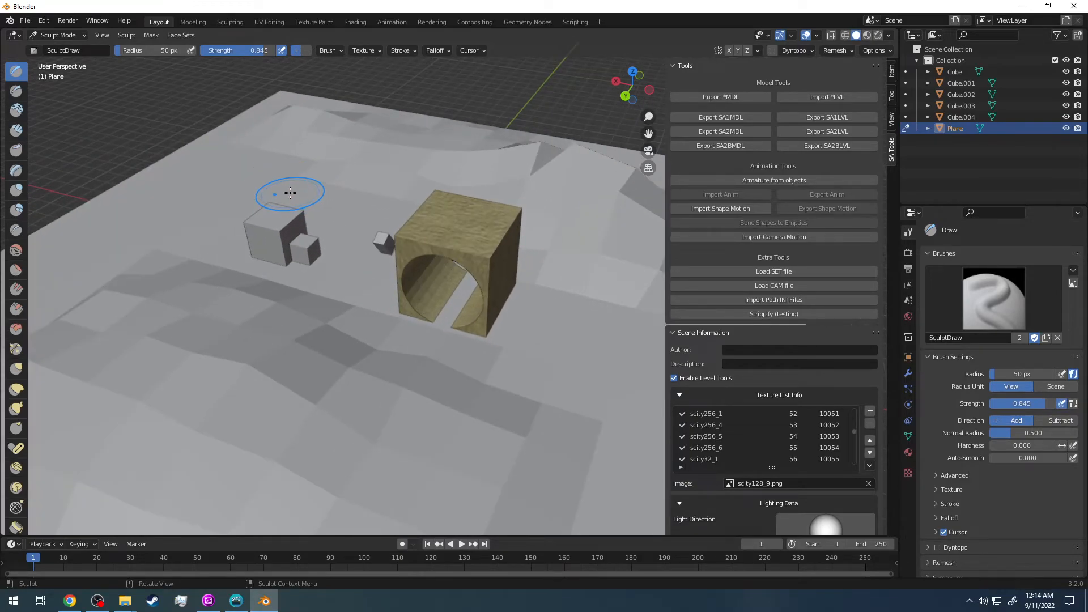
pyautogui.hotkey('ctrl', 'z')
pyautogui.hotkey('ctrl', 'z')
pyautogui.hotkey('ctrl', 'z')
pyautogui.hotkey('ctrl', 'z')
pyautogui.hotkey('ctrl', 'z')
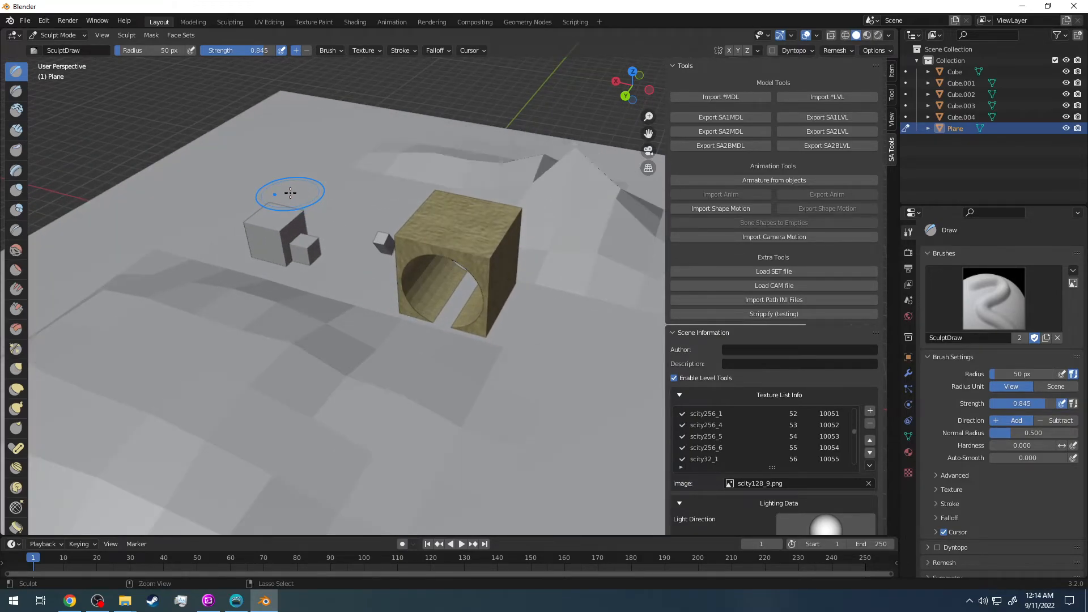
pyautogui.hotkey('ctrl', 'z')
pyautogui.hotkey('ctrl', 'z')
pyautogui.hotkey('ctrl', 'z')
pyautogui.hotkey('ctrl', 'z')
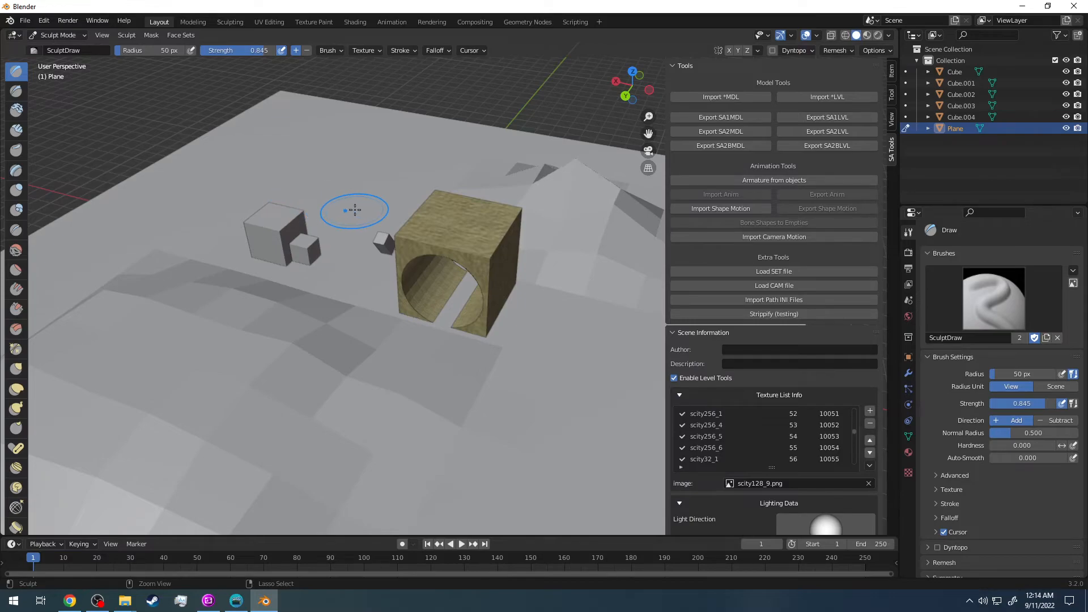
pyautogui.hotkey('ctrl', 'z')
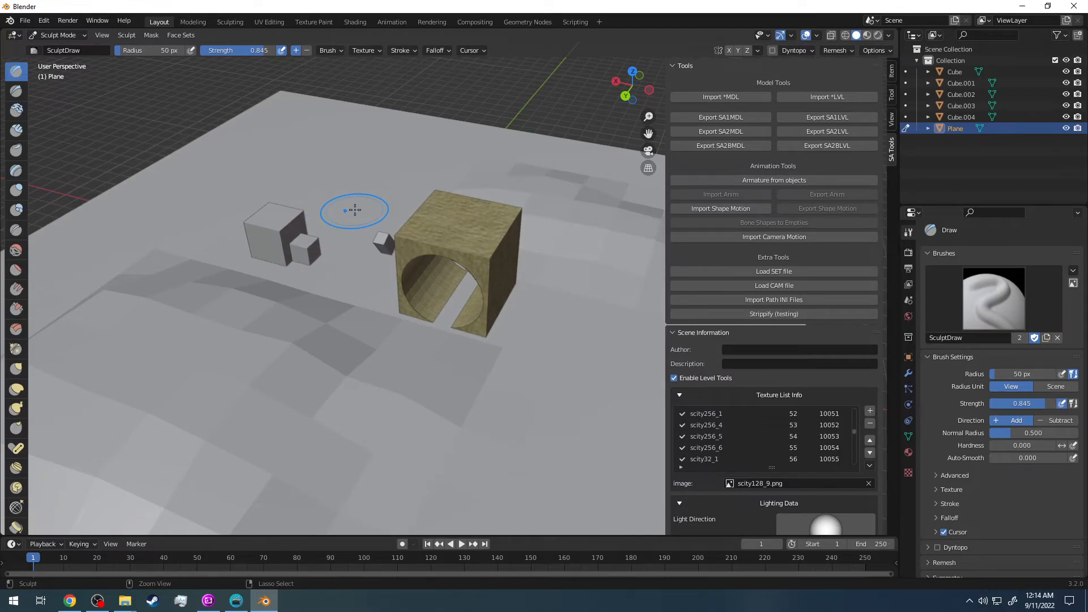
pyautogui.hotkey('ctrl', 'z')
pyautogui.hotkey('ctrl', 'z')
pyautogui.hotkey('ctrl', 'z')
# Return the ground plane to Edit Mode and subdivide its whole surface once more.
pyautogui.moveTo(356, 211)
pyautogui.mouseDown(button='middle')
pyautogui.moveTo(505, 198)
pyautogui.moveTo(368, 138)
pyautogui.mouseUp(button='middle')
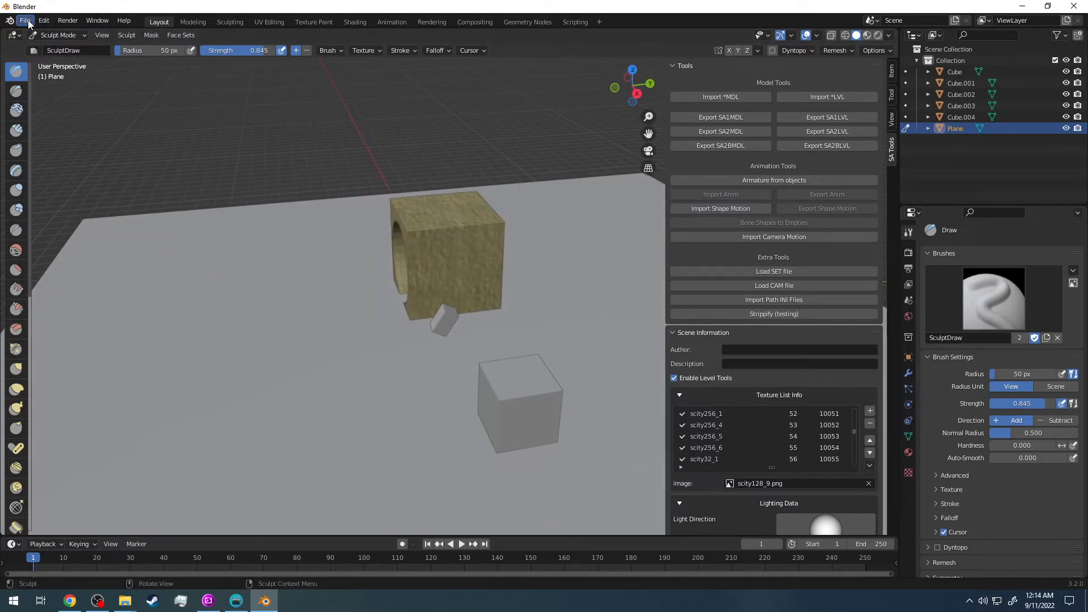
pyautogui.click(55, 37)
pyautogui.click(55, 55)
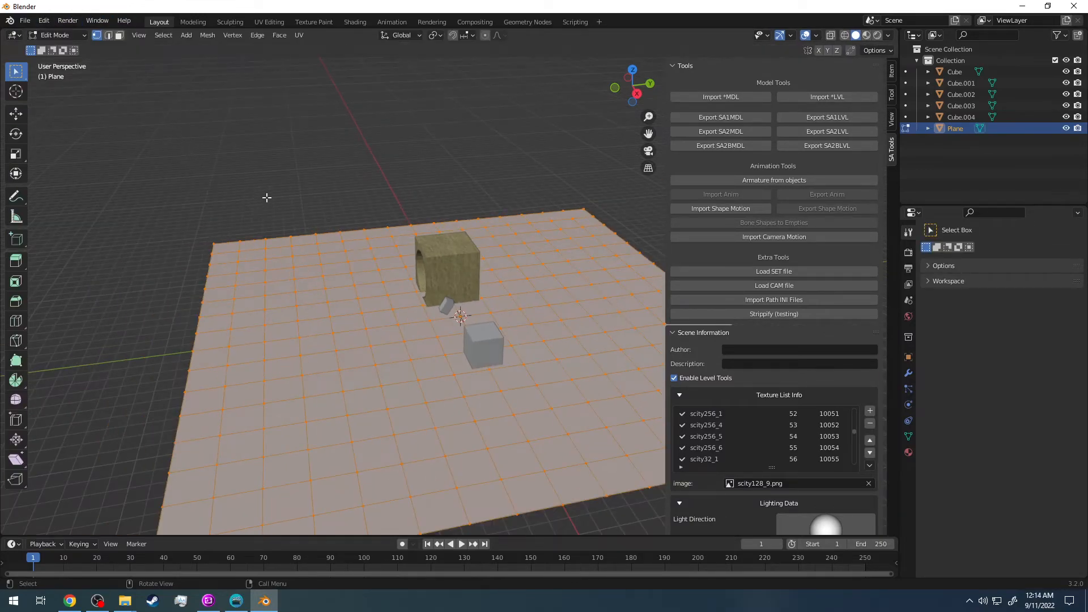
pyautogui.rightClick(334, 156)
pyautogui.click(333, 157)
pyautogui.moveTo(389, 175); pyautogui.dragTo(451, 226, button='middle')
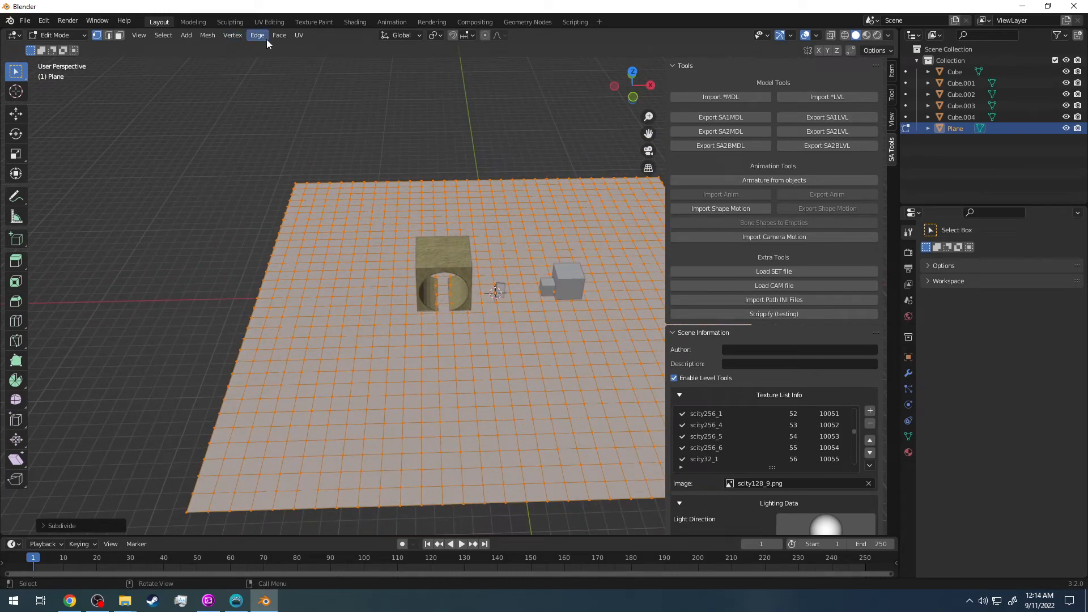
pyautogui.click(203, 35)
pyautogui.moveTo(280, 35)
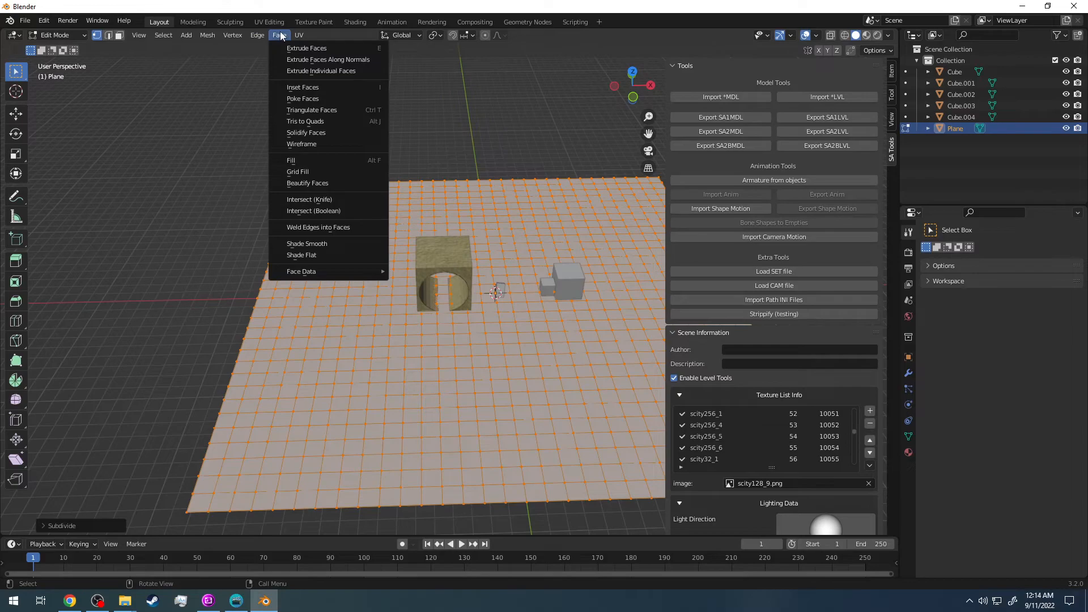
pyautogui.click(332, 31)
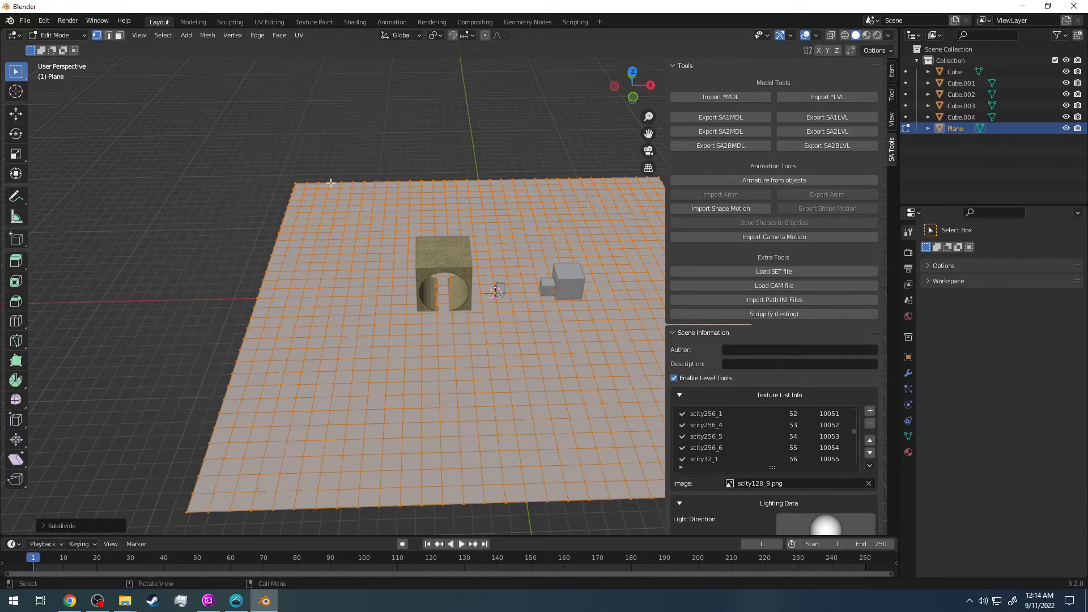
pyautogui.moveTo(331, 181); pyautogui.dragTo(345, 298, button='middle')
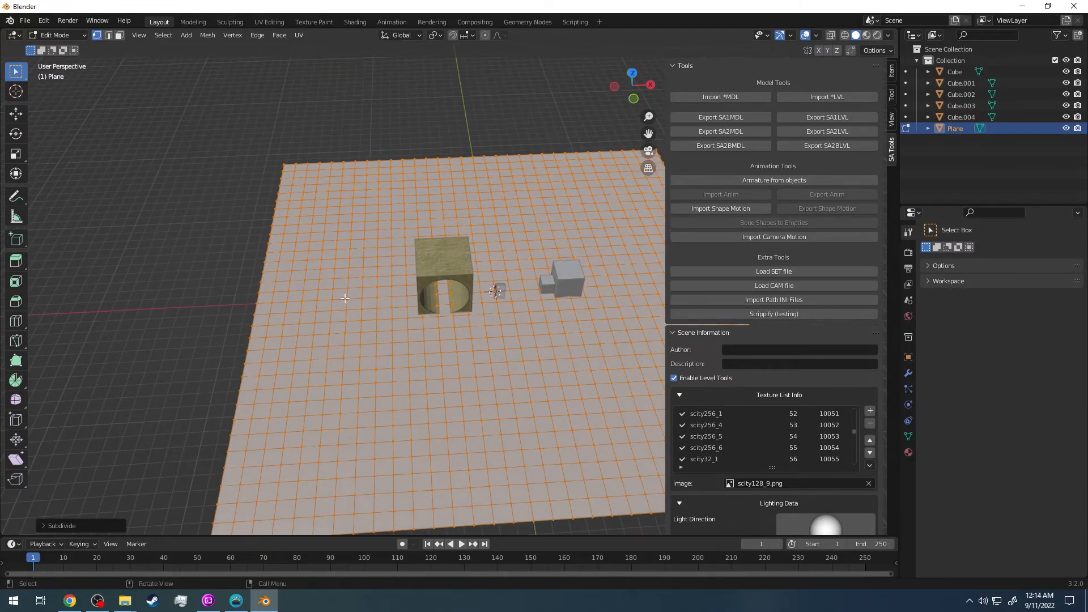
# Try a Triangulate modifier on the ground plane.
pyautogui.click(908, 358)
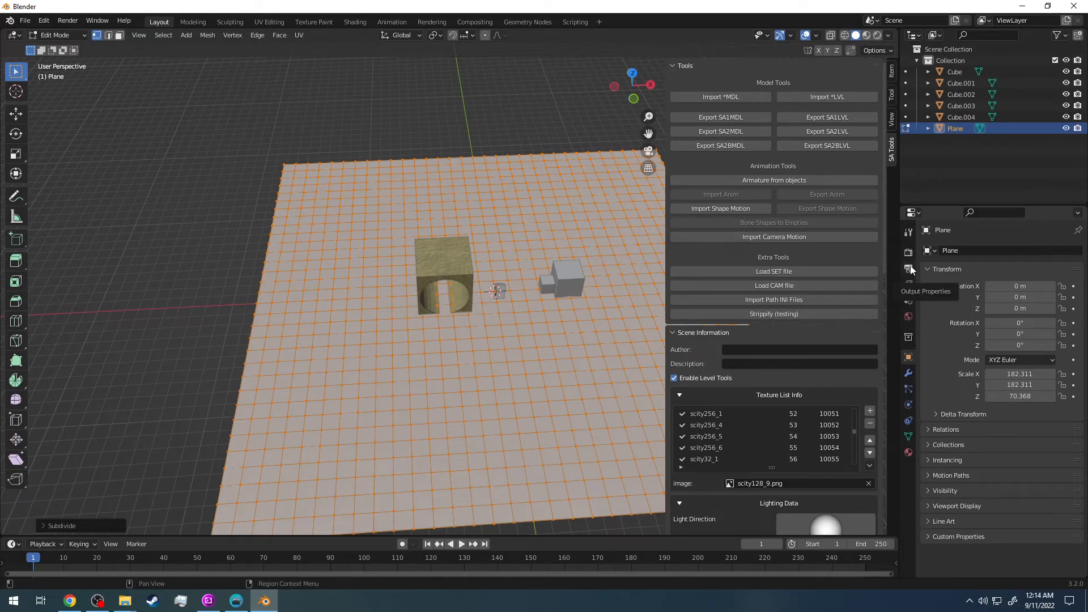
pyautogui.click(909, 373)
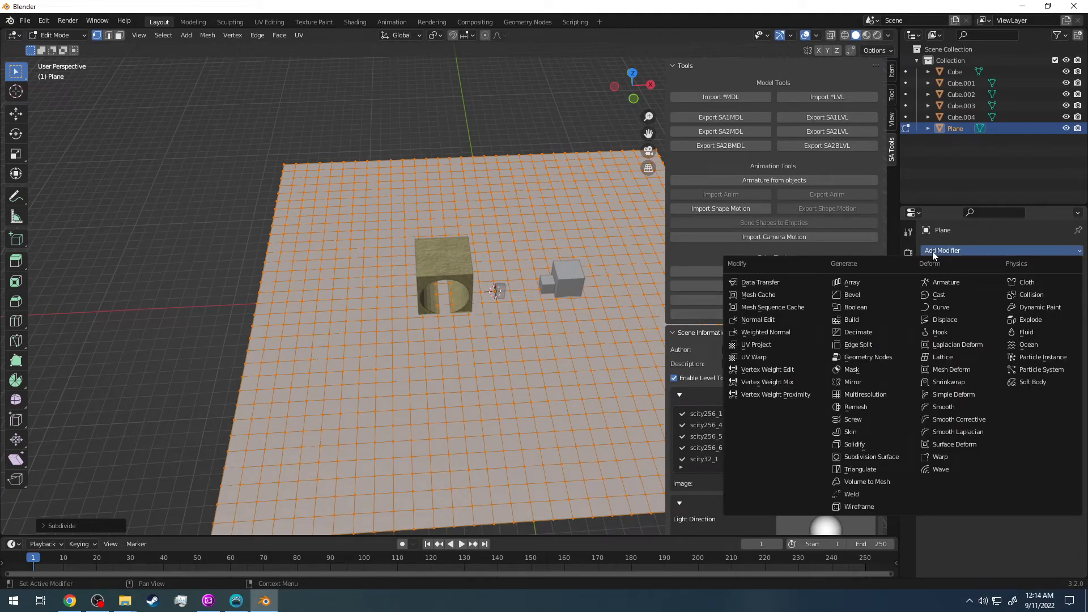
pyautogui.click(933, 251)
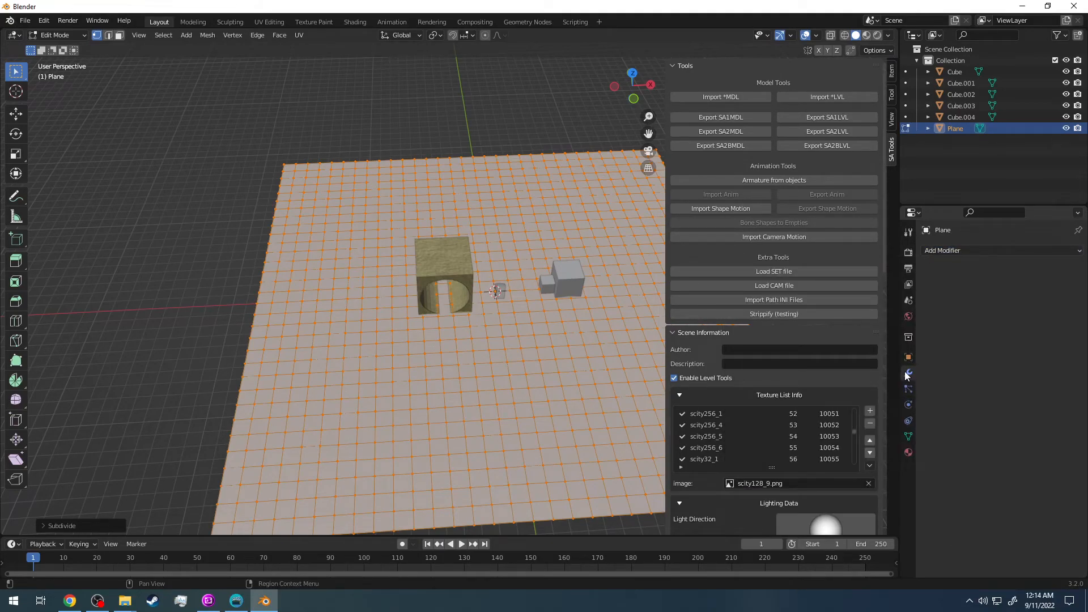
pyautogui.click(936, 253)
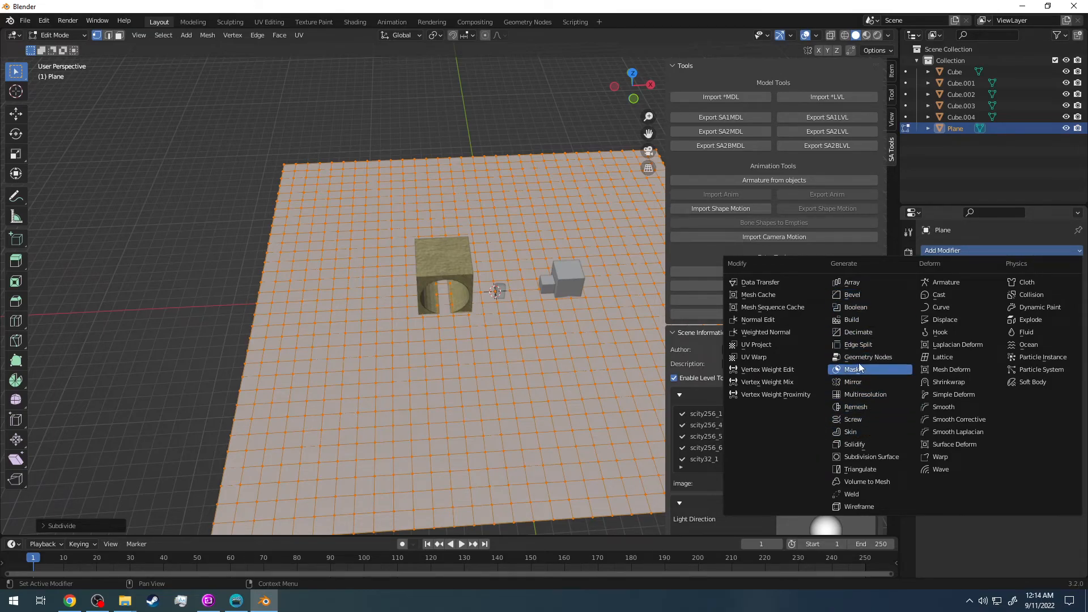
pyautogui.click(858, 470)
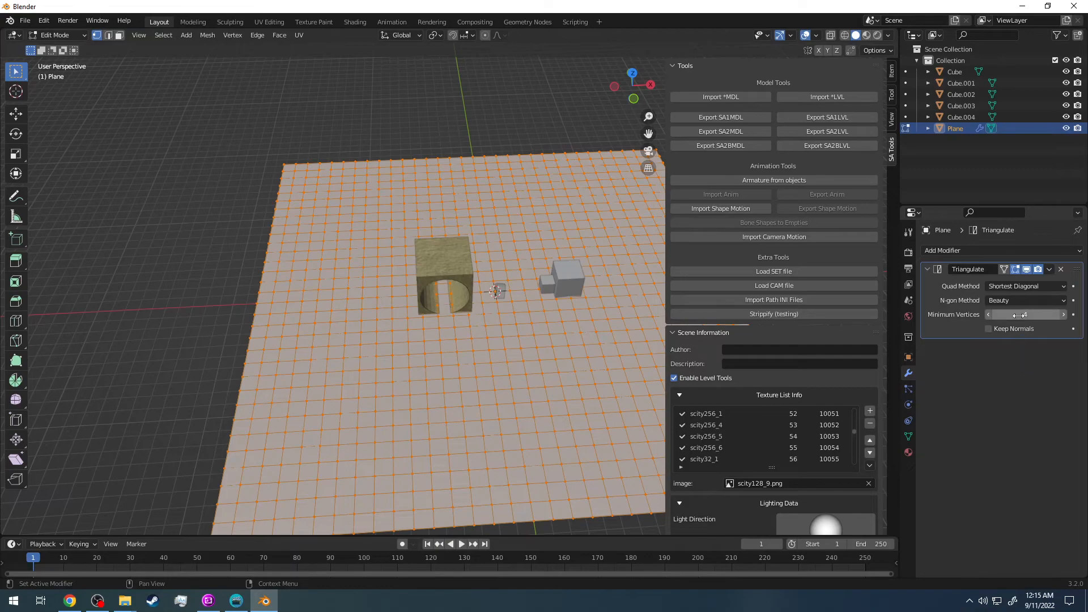
# Check the Triangulate modifier's Quad Method options and remove the modifier from the ground plane.
pyautogui.click(1026, 287)
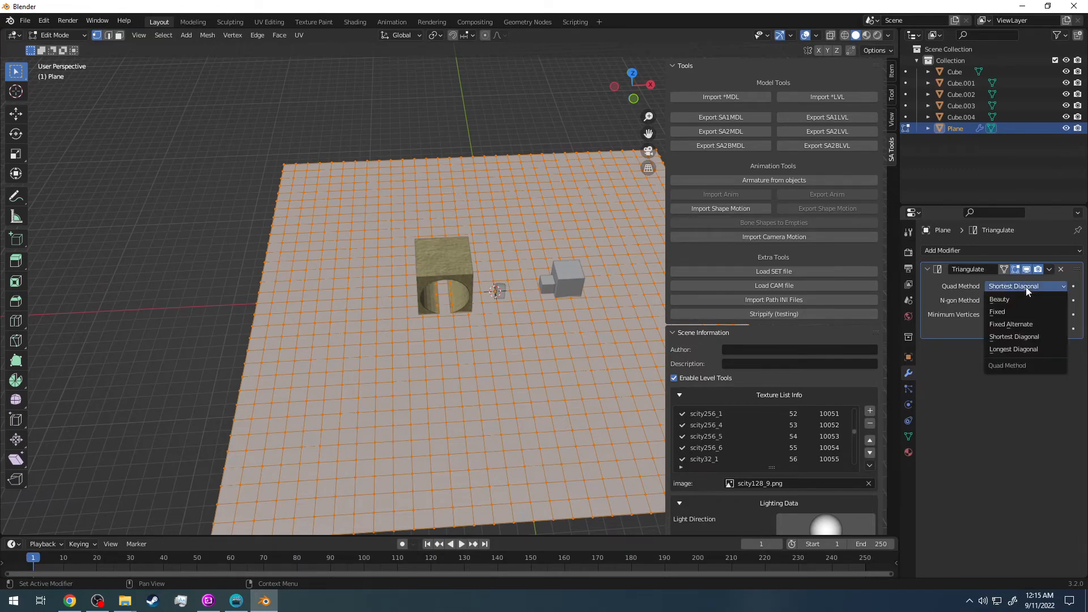
pyautogui.click(1025, 287)
pyautogui.click(1023, 300)
pyautogui.click(975, 269)
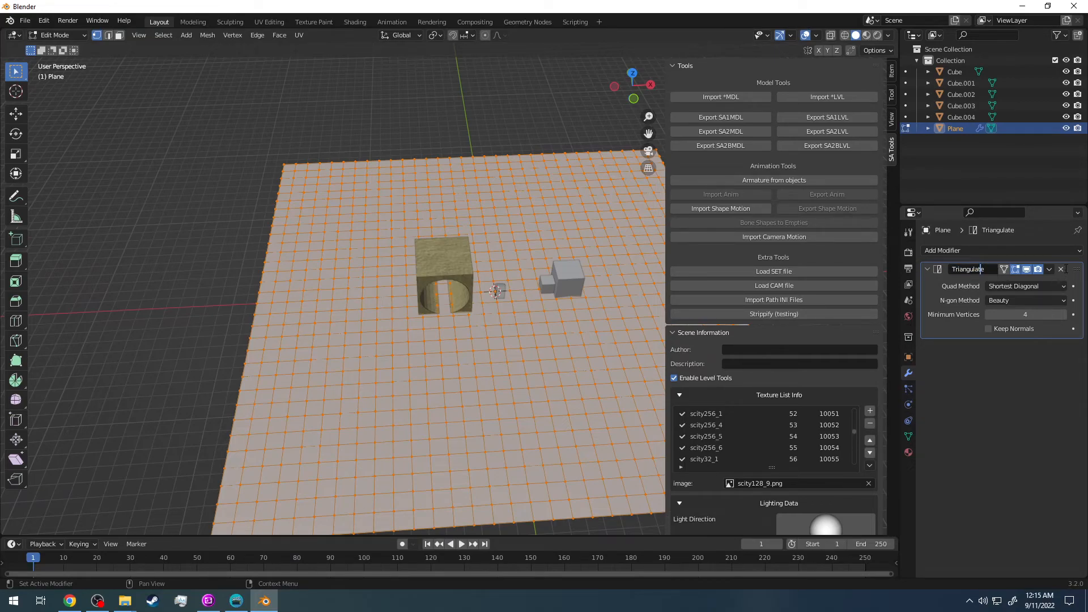
pyautogui.click(1060, 270)
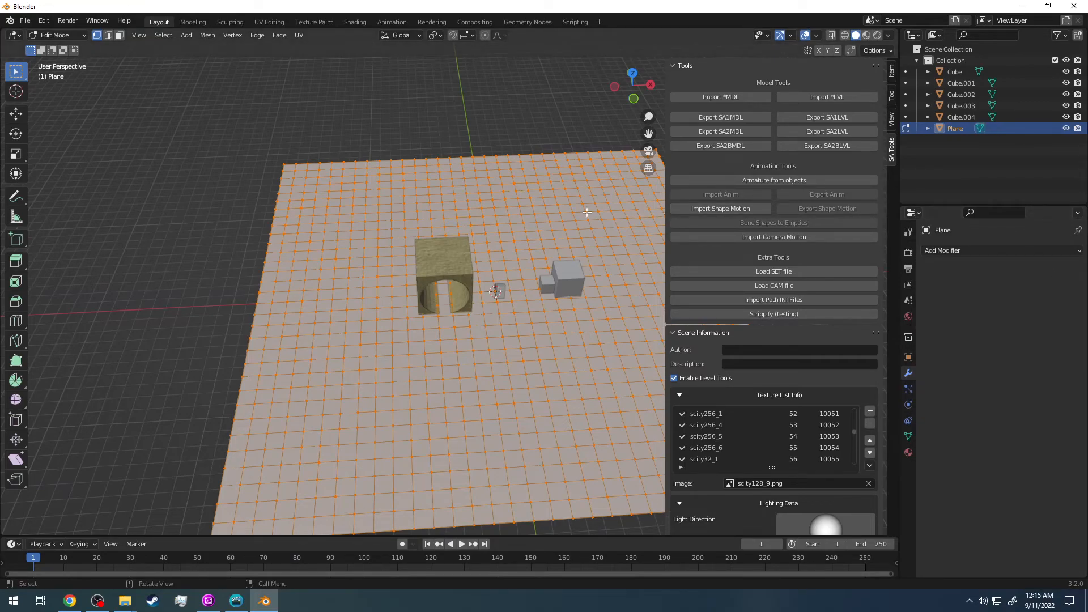
# Switch the subdivided ground plane back to Sculpt Mode and view it from a higher angle.
pyautogui.moveTo(136, 132); pyautogui.dragTo(213, 102, button='middle')
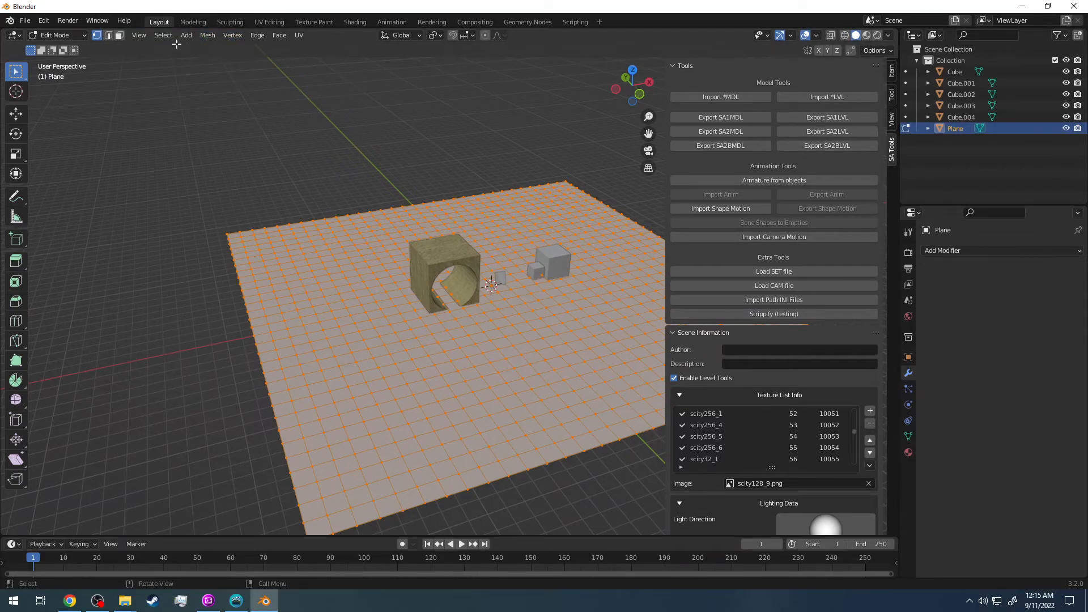
pyautogui.click(55, 36)
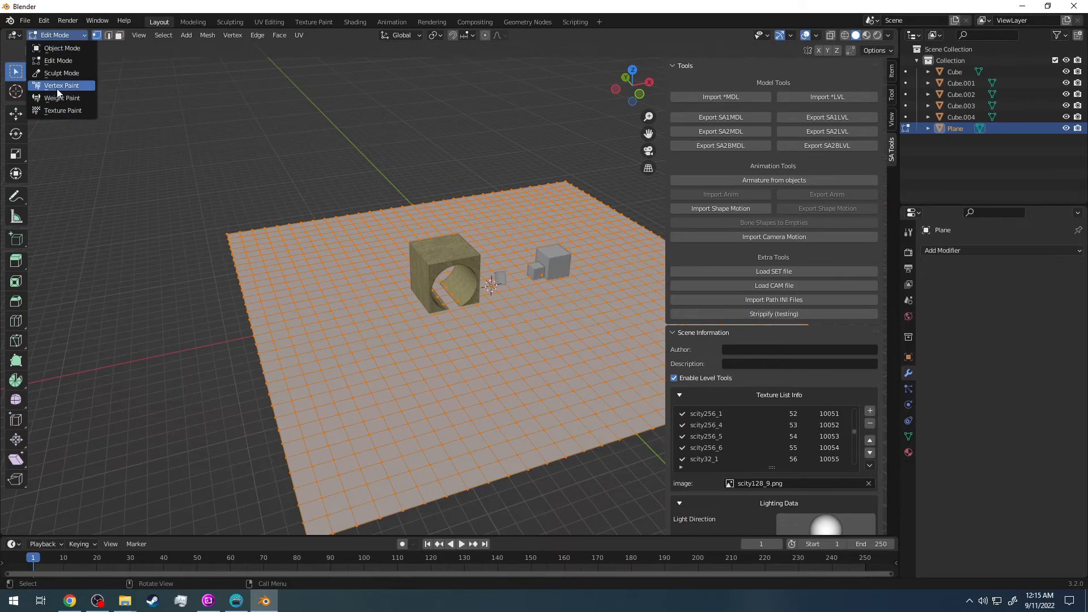
pyautogui.click(59, 73)
pyautogui.moveTo(199, 187); pyautogui.dragTo(271, 191, button='middle')
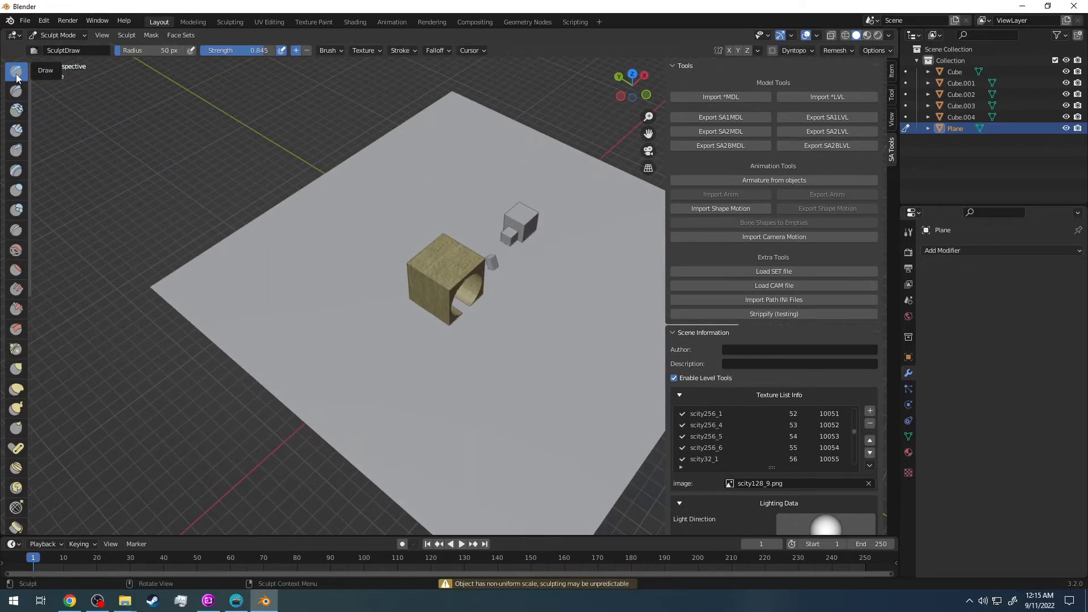
# Sculpt raised hills on the ground plane in an arc around the holed cube with the Draw brush in Add direction.
pyautogui.moveTo(377, 250); pyautogui.dragTo(351, 218, button='middle')
pyautogui.click(909, 233)
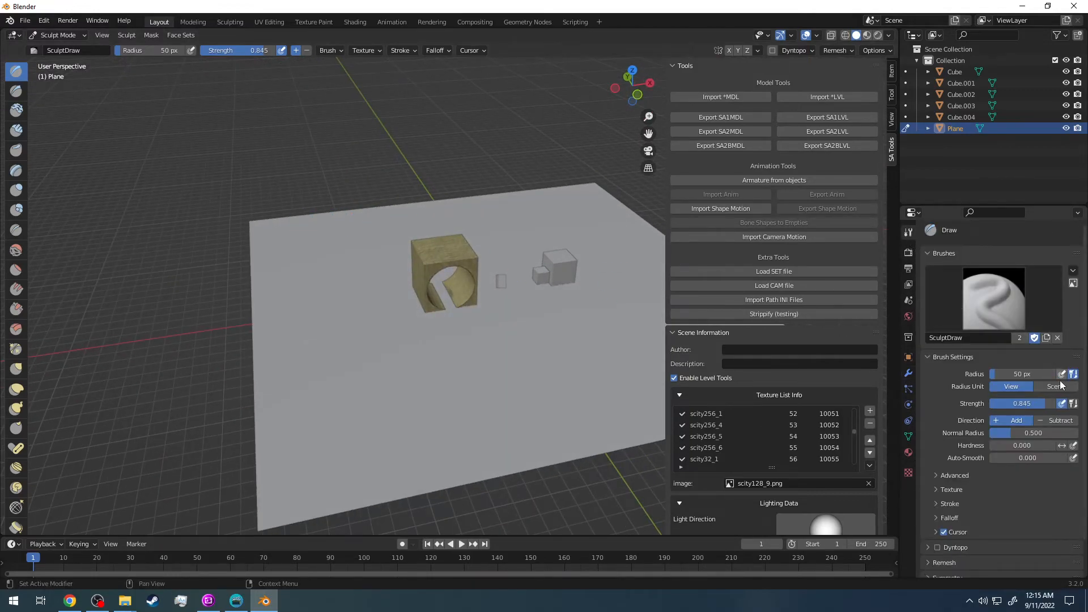
pyautogui.moveTo(359, 302); pyautogui.dragTo(389, 318, button='middle')
pyautogui.moveTo(439, 196)
pyautogui.mouseDown()
pyautogui.moveTo(456, 199)
pyautogui.moveTo(317, 275)
pyautogui.moveTo(401, 213)
pyautogui.moveTo(369, 205)
pyautogui.moveTo(499, 183)
pyautogui.mouseUp()
pyautogui.moveTo(499, 182); pyautogui.dragTo(377, 126, button='middle')
pyautogui.moveTo(363, 227); pyautogui.dragTo(326, 280, button='middle')
pyautogui.moveTo(308, 363)
pyautogui.mouseDown()
pyautogui.moveTo(296, 374)
pyautogui.moveTo(296, 351)
pyautogui.moveTo(321, 337)
pyautogui.moveTo(274, 340)
pyautogui.moveTo(338, 274)
pyautogui.mouseUp()
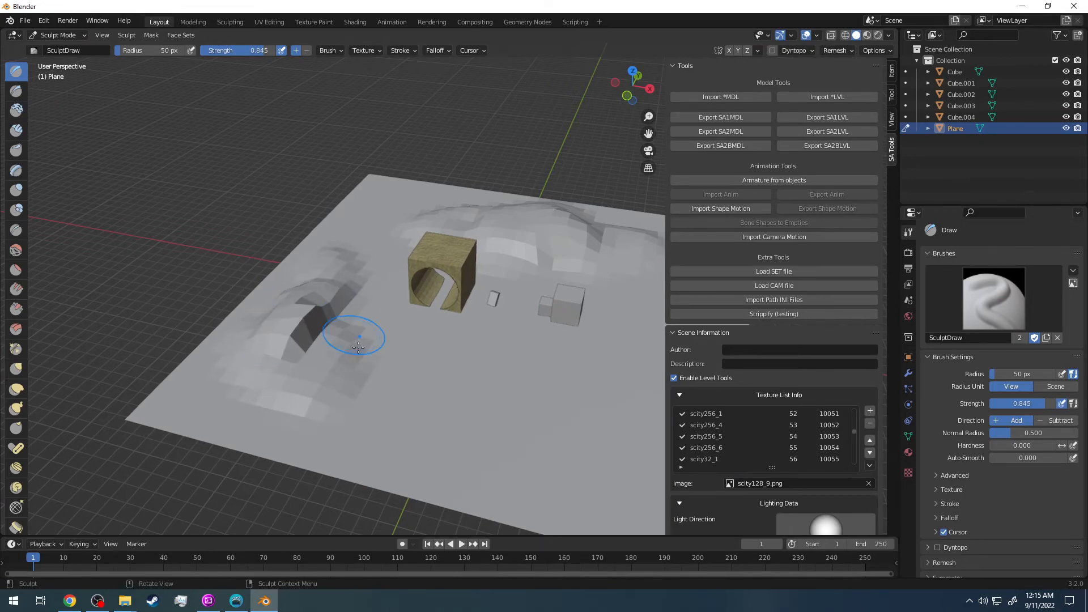
pyautogui.moveTo(375, 369); pyautogui.dragTo(340, 318, button='middle')
pyautogui.moveTo(319, 294)
pyautogui.mouseDown()
pyautogui.moveTo(306, 287)
pyautogui.moveTo(340, 298)
pyautogui.mouseUp()
pyautogui.moveTo(340, 297)
pyautogui.mouseDown(button='middle')
pyautogui.moveTo(497, 373)
pyautogui.moveTo(510, 437)
pyautogui.moveTo(616, 433)
pyautogui.mouseUp(button='middle')
pyautogui.moveTo(529, 369)
pyautogui.mouseDown(button='middle')
pyautogui.moveTo(453, 361)
pyautogui.moveTo(255, 285)
pyautogui.mouseUp(button='middle')
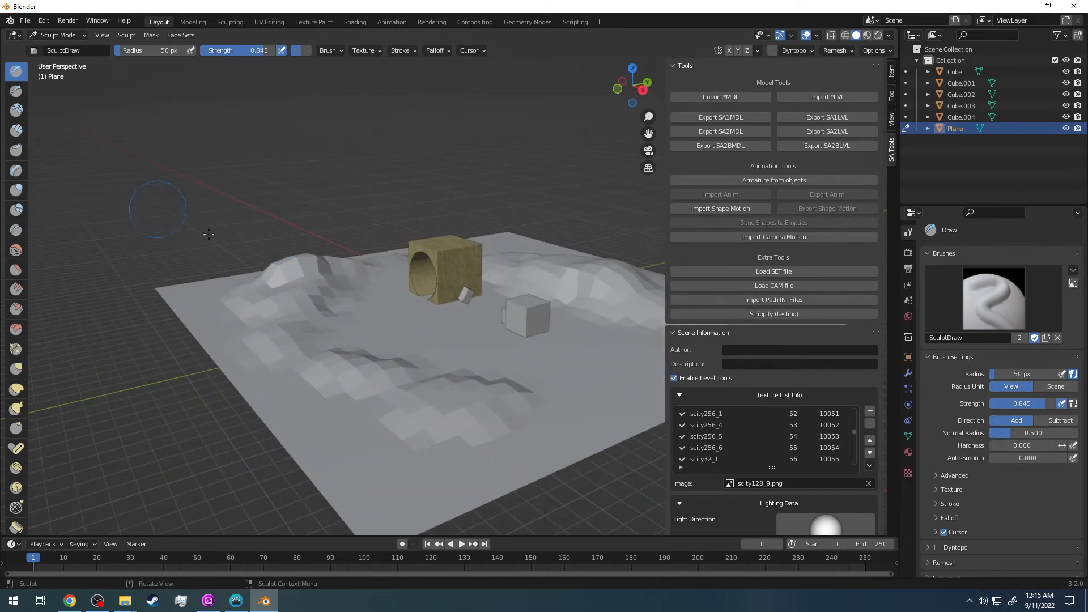
pyautogui.moveTo(347, 361); pyautogui.dragTo(279, 337, button='middle')
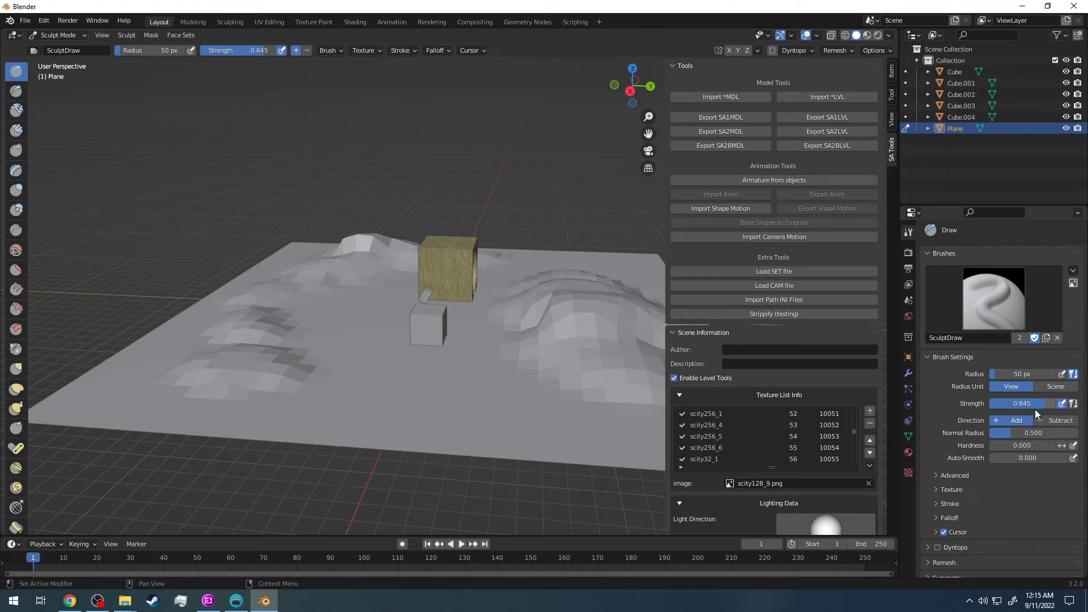
# Switch the Draw brush to Subtract and carve a curved depression between the hills and the holed cube.
pyautogui.click(1055, 423)
pyautogui.moveTo(416, 386)
pyautogui.mouseDown()
pyautogui.moveTo(393, 391)
pyautogui.moveTo(422, 394)
pyautogui.mouseUp()
pyautogui.moveTo(479, 404)
pyautogui.mouseDown(button='middle')
pyautogui.moveTo(461, 418)
pyautogui.moveTo(333, 397)
pyautogui.moveTo(566, 299)
pyautogui.mouseUp(button='middle')
pyautogui.moveTo(347, 254)
pyautogui.mouseDown()
pyautogui.moveTo(459, 374)
pyautogui.moveTo(566, 375)
pyautogui.mouseUp()
pyautogui.moveTo(527, 346)
pyautogui.mouseDown(button='middle')
pyautogui.moveTo(476, 322)
pyautogui.moveTo(486, 352)
pyautogui.moveTo(452, 372)
pyautogui.moveTo(338, 337)
pyautogui.mouseUp(button='middle')
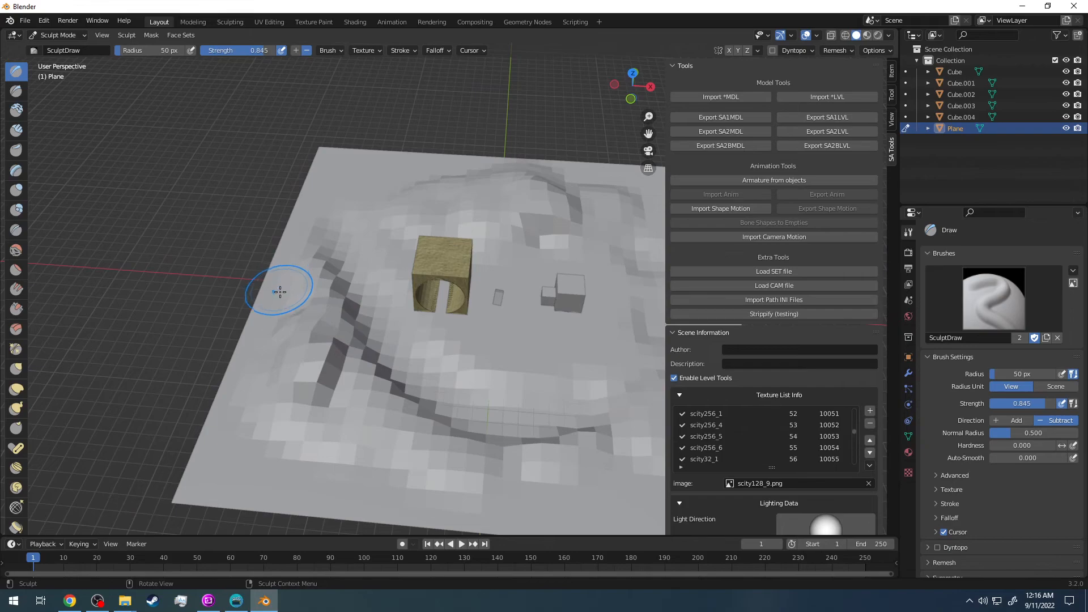
# Leave sculpting by returning the ground plane to Object Mode and view the terrain close to the holed cube.
pyautogui.moveTo(262, 326); pyautogui.dragTo(254, 288, button='middle')
pyautogui.moveTo(403, 243)
pyautogui.mouseDown(button='middle')
pyautogui.moveTo(283, 237)
pyautogui.moveTo(385, 262)
pyautogui.moveTo(466, 265)
pyautogui.mouseUp(button='middle')
pyautogui.click(75, 35)
pyautogui.click(59, 46)
pyautogui.moveTo(333, 244); pyautogui.dragTo(231, 341, button='middle')
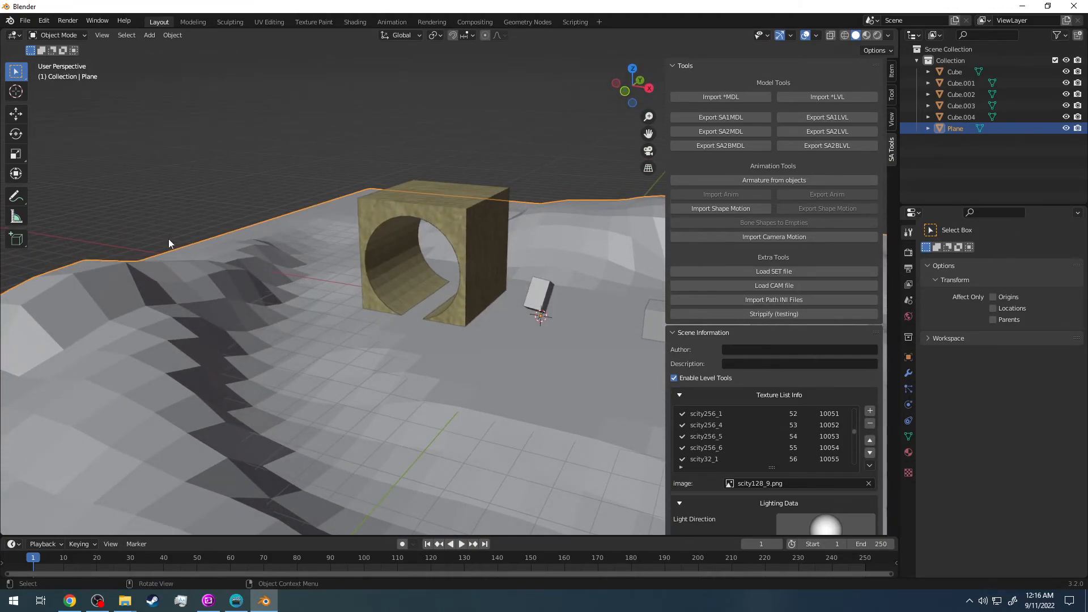
pyautogui.moveTo(229, 135); pyautogui.dragTo(237, 175, button='middle')
# Examine the terrain mesh in Edit Mode, box-selecting the hilly area beside the holed cube and a small patch in front of it.
pyautogui.click(61, 35)
pyautogui.click(61, 61)
pyautogui.scroll(-3, 276, 265)
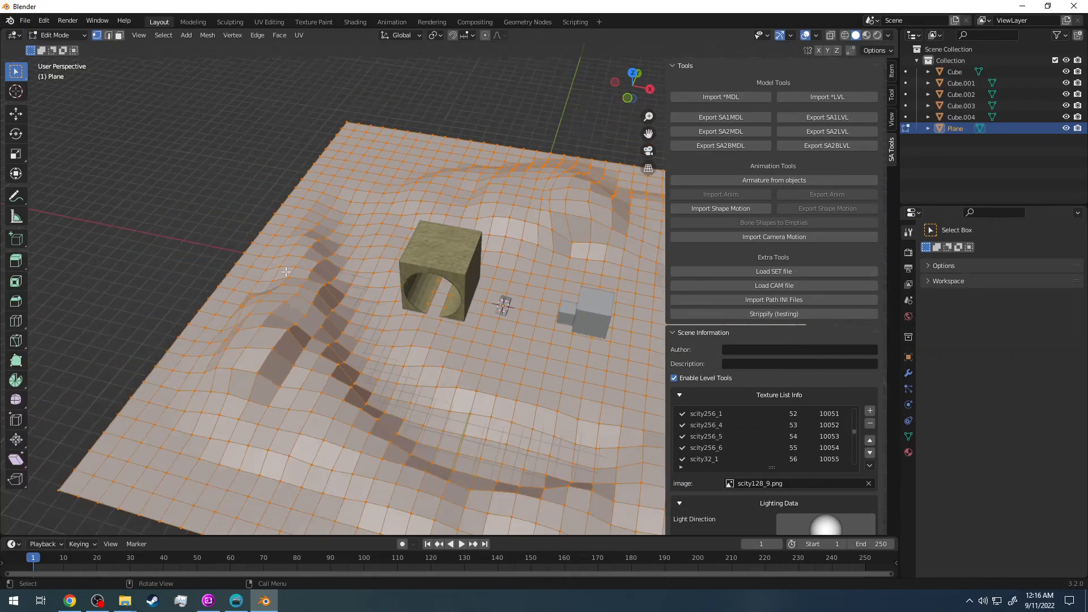
pyautogui.scroll(-4, 277, 264)
pyautogui.moveTo(311, 243); pyautogui.dragTo(449, 410)
pyautogui.scroll(4, 358, 302)
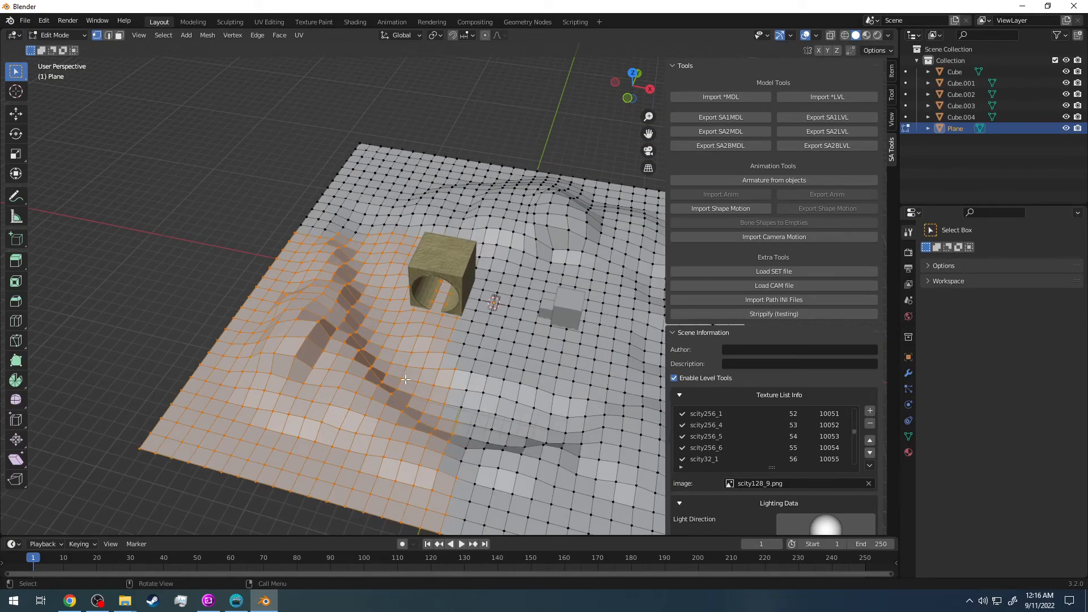
pyautogui.moveTo(559, 385); pyautogui.dragTo(480, 315)
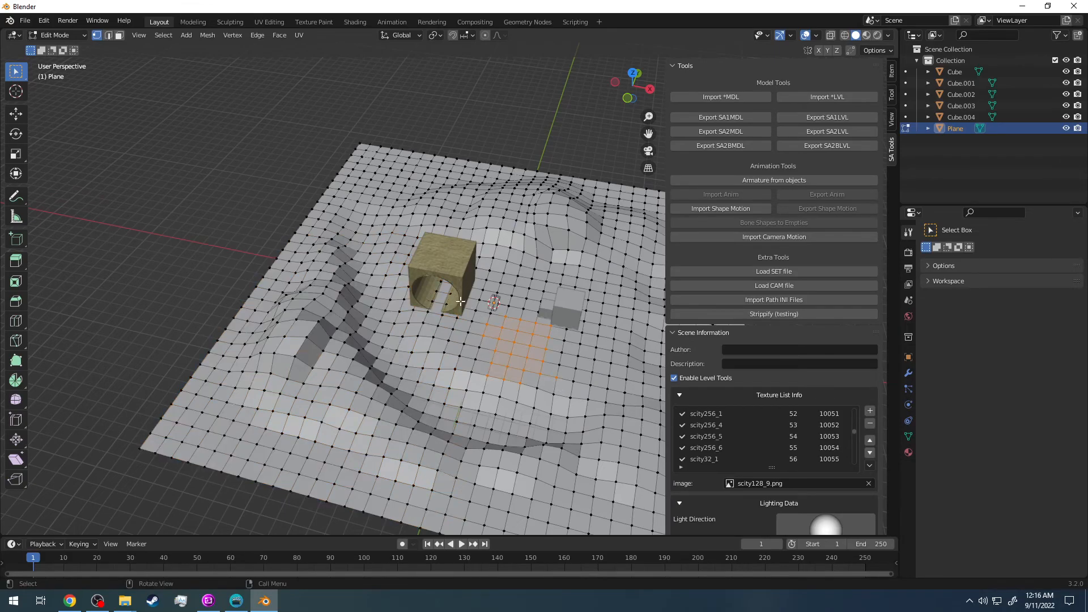
# Return the terrain plane to Object Mode and view it around the holed cube.
pyautogui.click(62, 35)
pyautogui.click(60, 47)
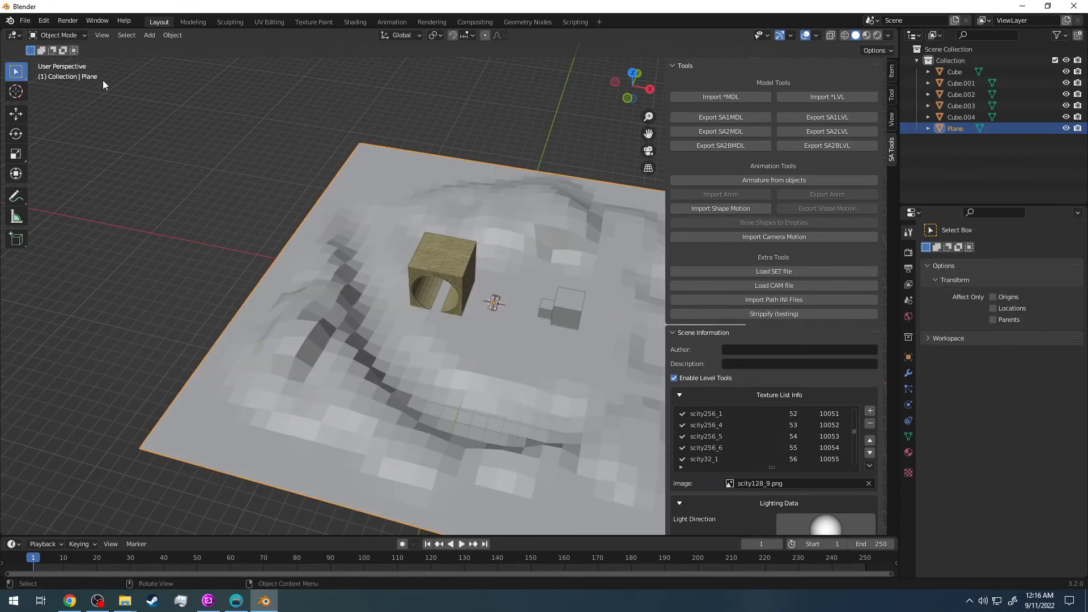
pyautogui.scroll(4, 293, 122)
pyautogui.moveTo(154, 97); pyautogui.dragTo(201, 92, button='middle')
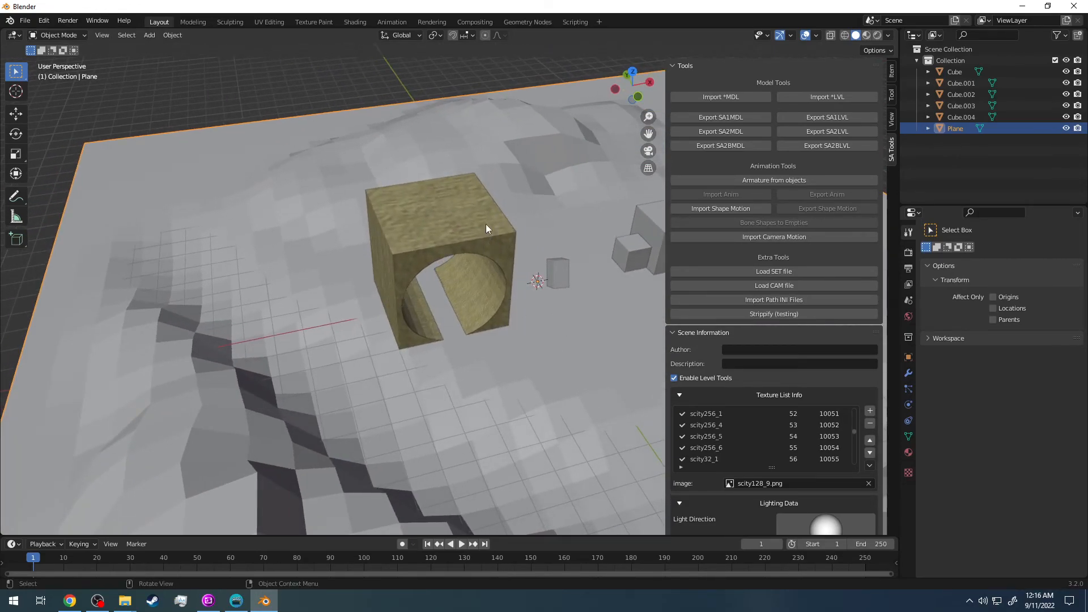
pyautogui.moveTo(235, 191); pyautogui.dragTo(319, 200, button='middle')
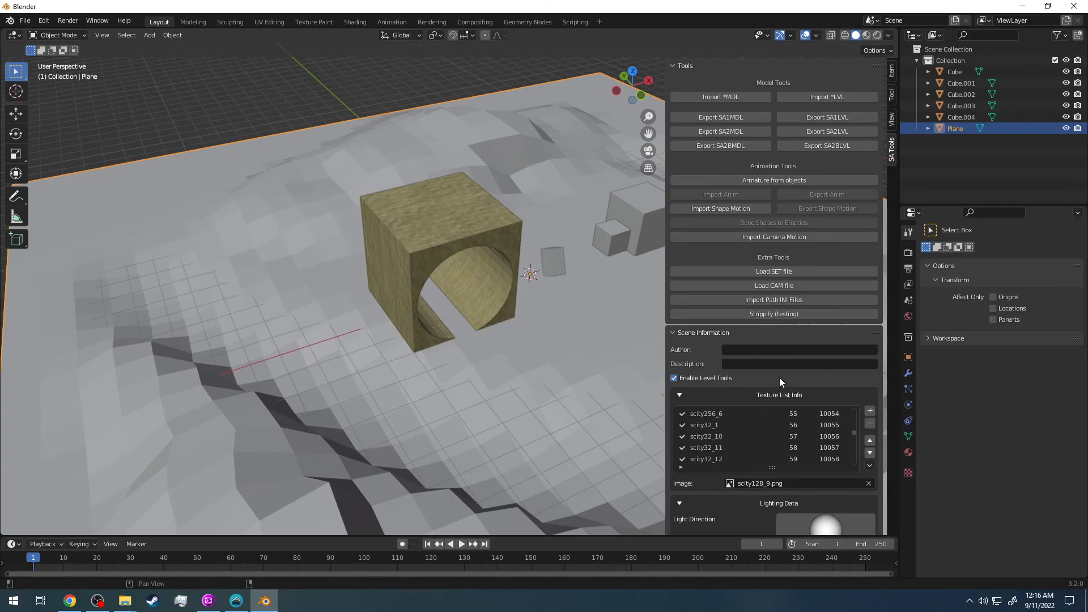
# Apply the Material Quick Edit with Texture ID 51 to the terrain plane and update the scene's materials.
pyautogui.click(685, 333)
pyautogui.scroll(-8, 719, 357)
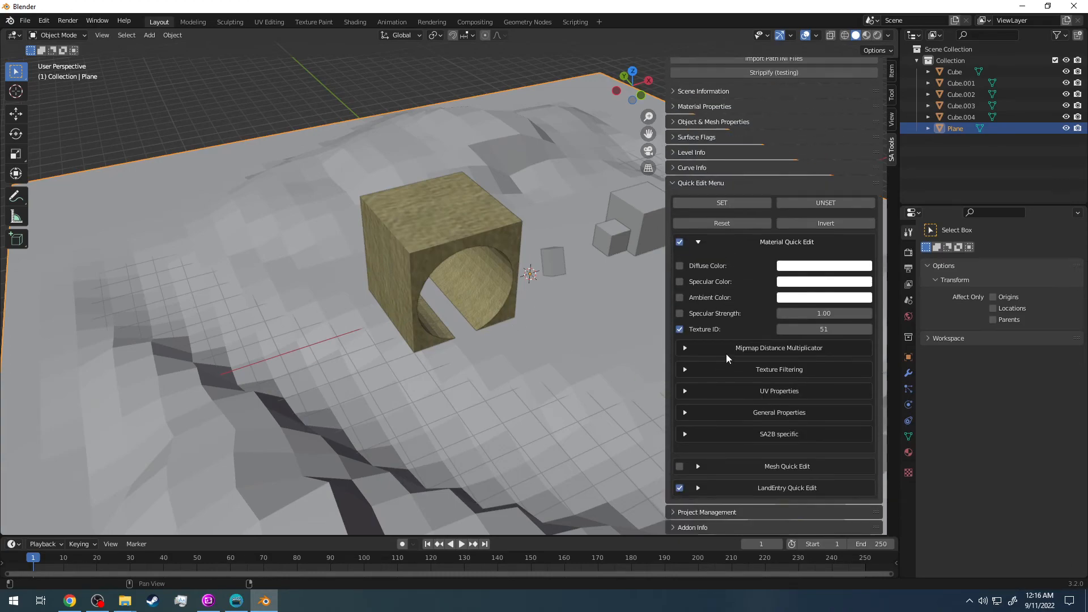
pyautogui.scroll(8, 703, 214)
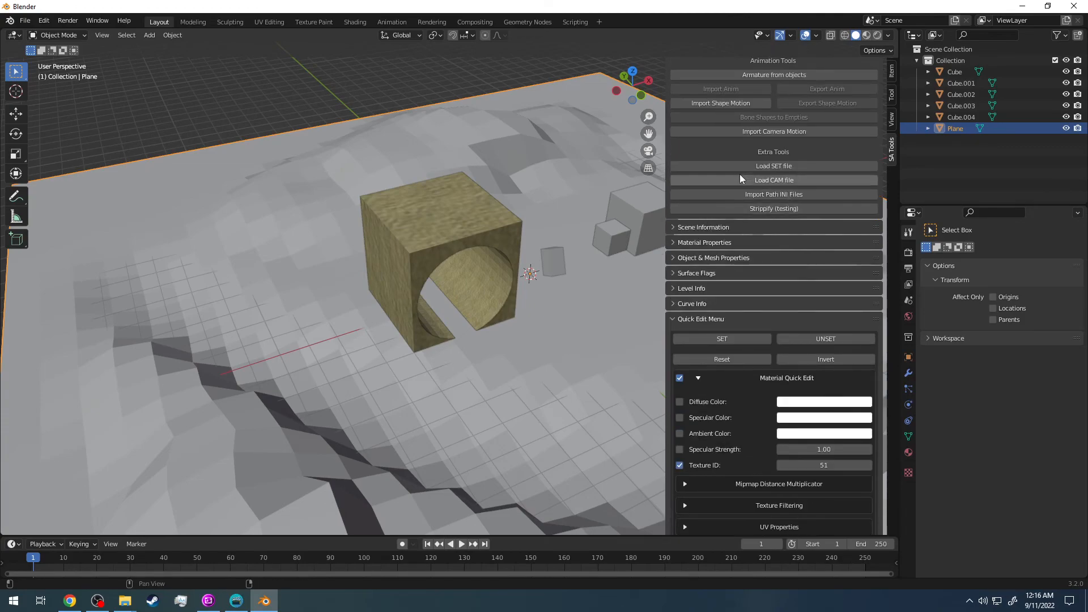
pyautogui.click(703, 339)
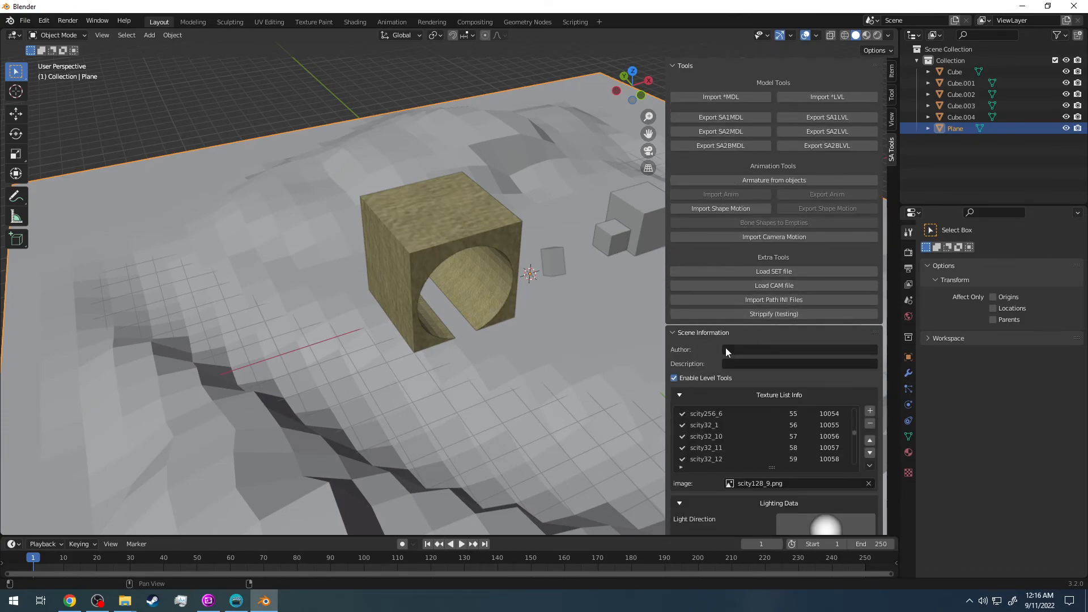
pyautogui.scroll(-8, 726, 352)
pyautogui.click(752, 379)
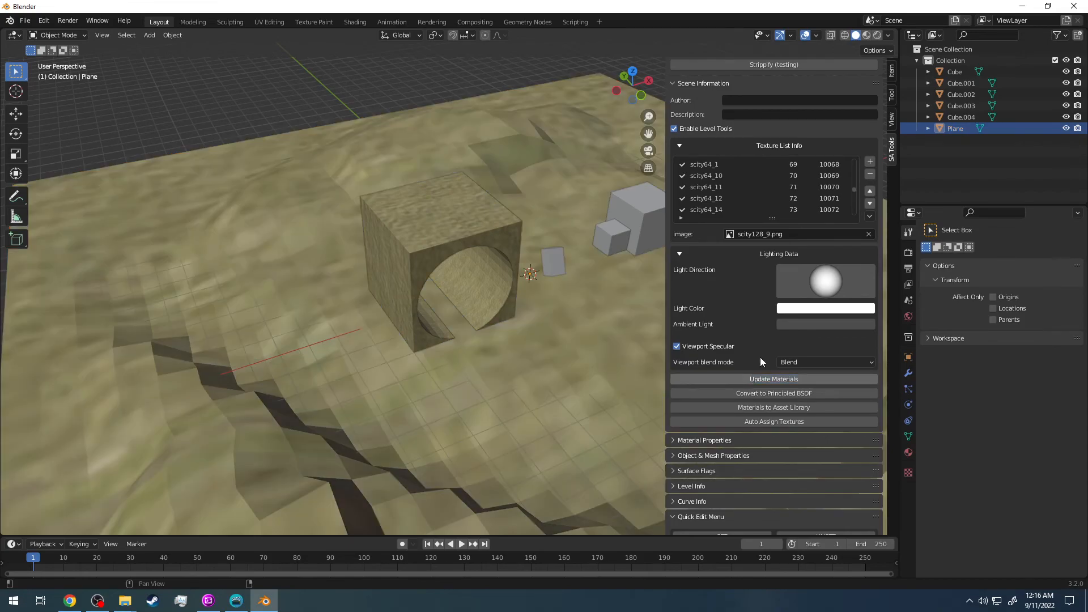
# Unwrap all of the terrain plane's faces in Edit Mode with Smart UV Project, keeping a 66° angle limit and zero island margin.
pyautogui.scroll(-5, 412, 206)
pyautogui.scroll(4, 518, 343)
pyautogui.moveTo(526, 289); pyautogui.dragTo(485, 301, button='middle')
pyautogui.click(57, 35)
pyautogui.click(57, 61)
pyautogui.press('a')
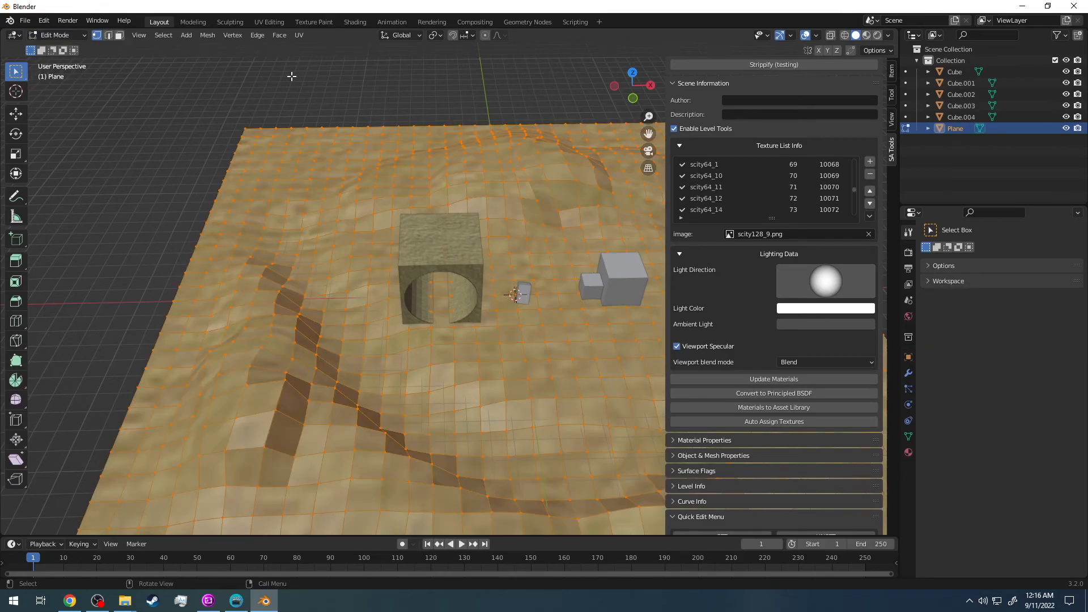
pyautogui.press('u')
pyautogui.click(311, 68)
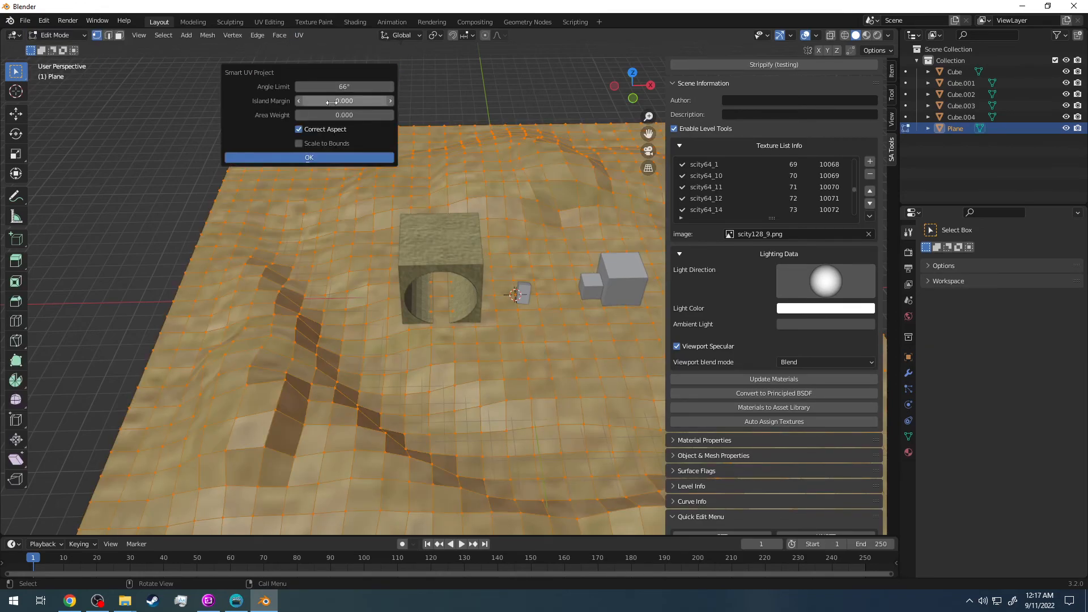
pyautogui.click(309, 157)
# Return the terrain plane to Object Mode, deselect it and check how the texture looks on it.
pyautogui.moveTo(323, 149); pyautogui.dragTo(156, 139, button='middle')
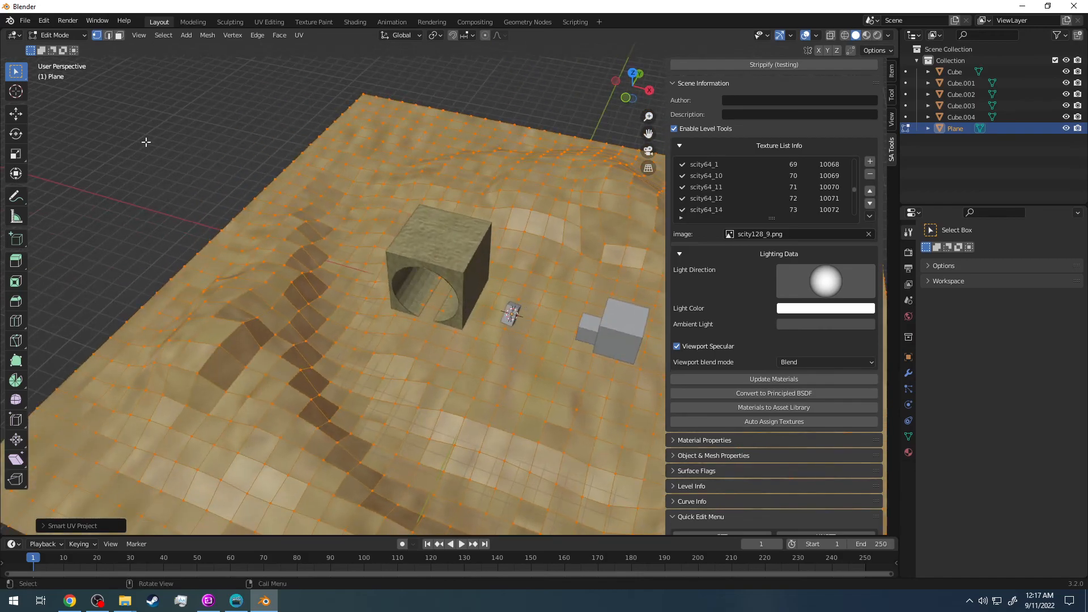
pyautogui.click(72, 36)
pyautogui.click(70, 48)
pyautogui.click(172, 147)
pyautogui.moveTo(327, 238); pyautogui.dragTo(347, 219, button='middle')
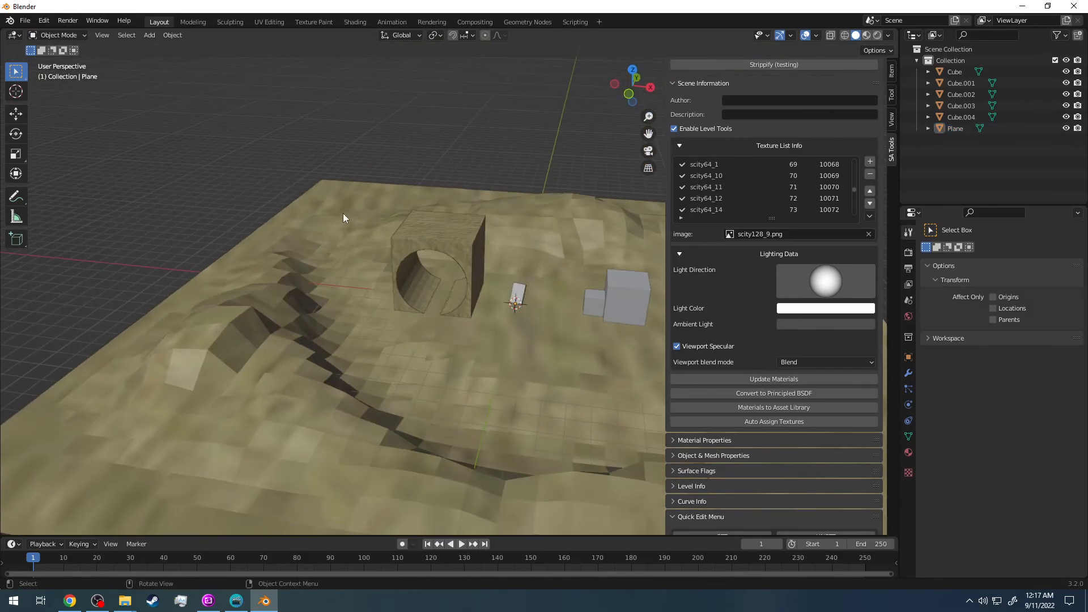
# Open the terrain plane's UVs in the UV Editing workspace and scale them up to about four times the texture's size.
pyautogui.click(306, 239)
pyautogui.click(45, 35)
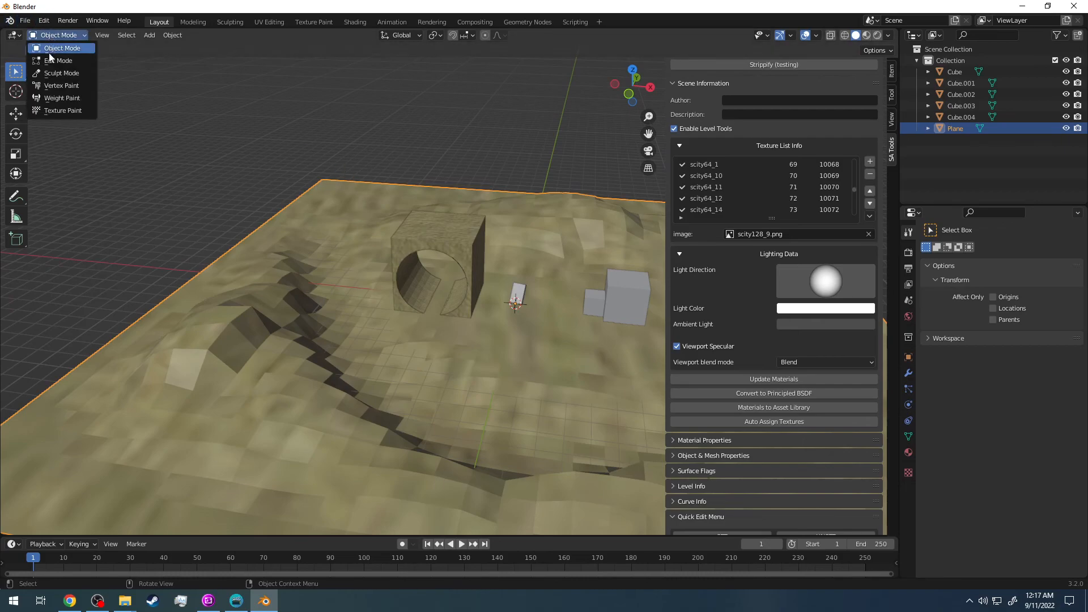
pyautogui.click(49, 58)
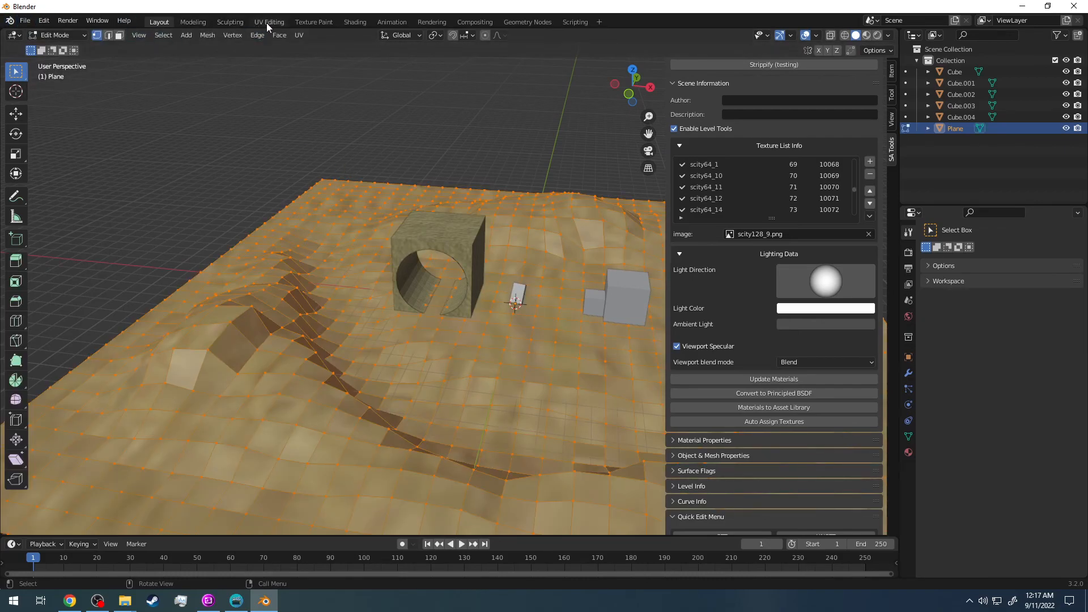
pyautogui.click(267, 22)
pyautogui.scroll(9, 170, 262)
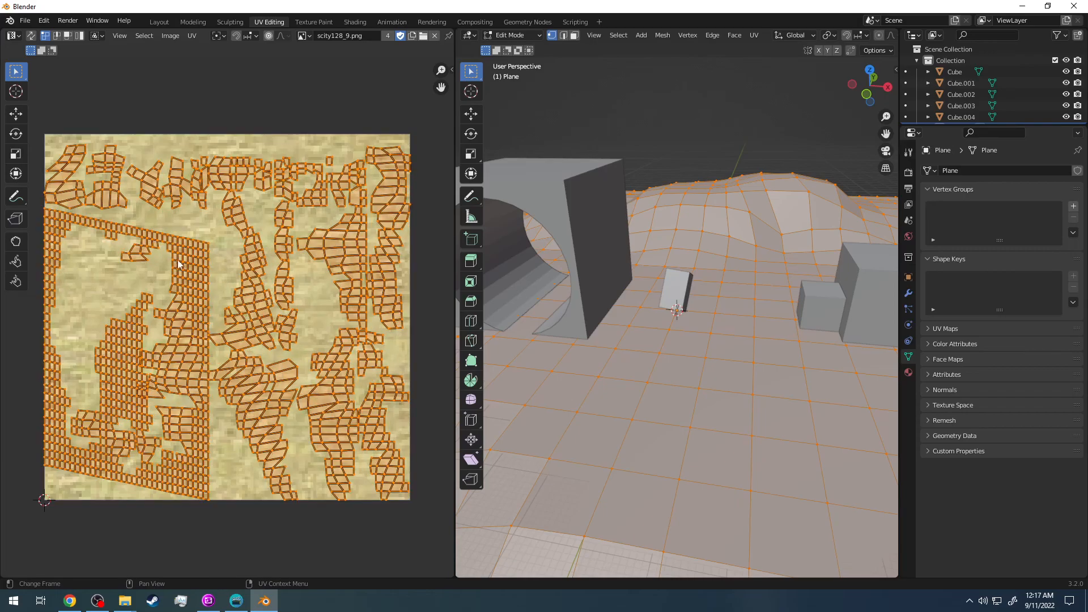
pyautogui.press('s')
pyautogui.click(164, 213)
pyautogui.scroll(-7, 164, 214)
pyautogui.press('s')
pyautogui.click(138, 103)
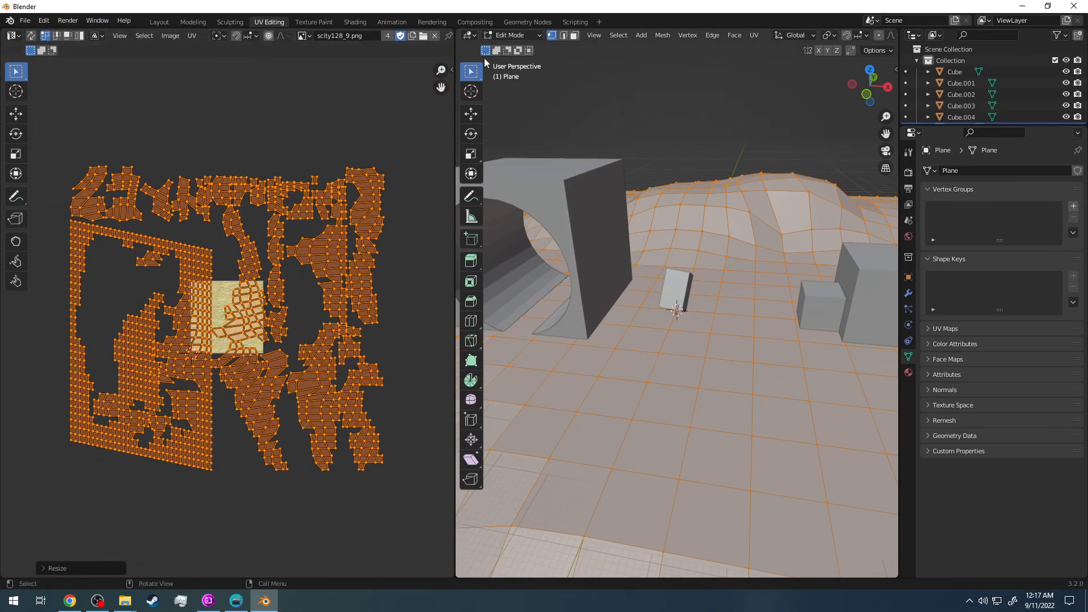
# Return to the Layout workspace with the plane in Object Mode and check the rescaled terrain texture from several angles.
pyautogui.click(159, 22)
pyautogui.moveTo(330, 200); pyautogui.dragTo(281, 200, button='middle')
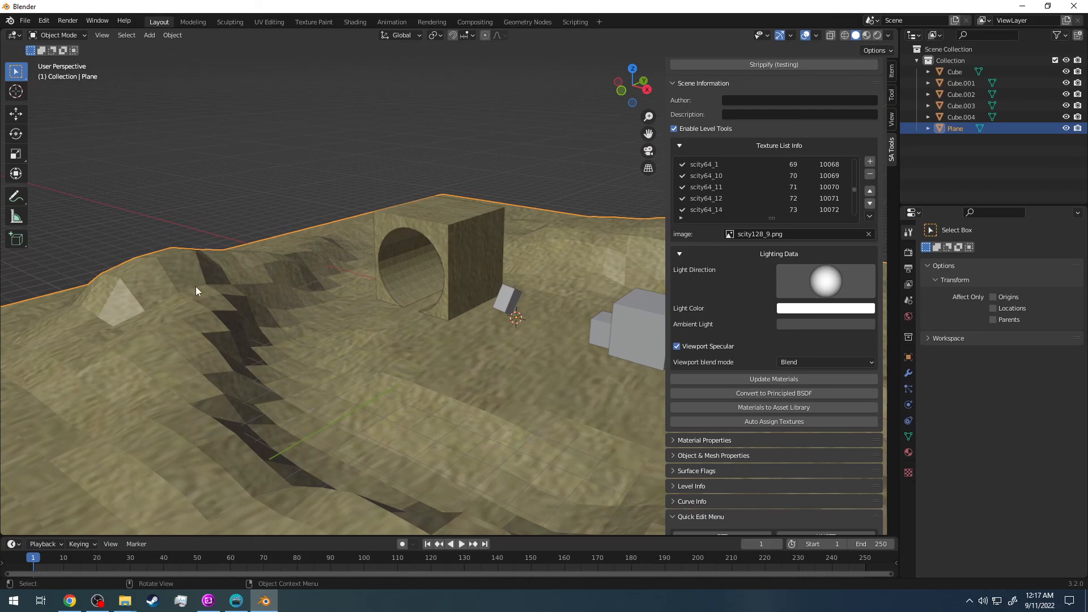
pyautogui.moveTo(255, 294); pyautogui.dragTo(376, 345, button='middle')
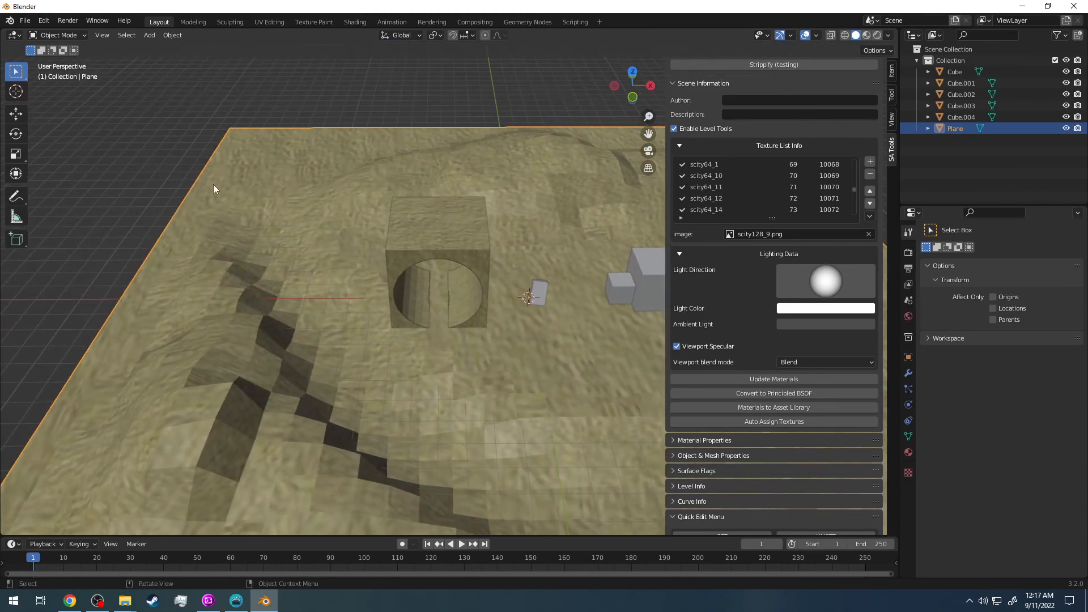
pyautogui.moveTo(294, 325); pyautogui.dragTo(341, 320, button='middle')
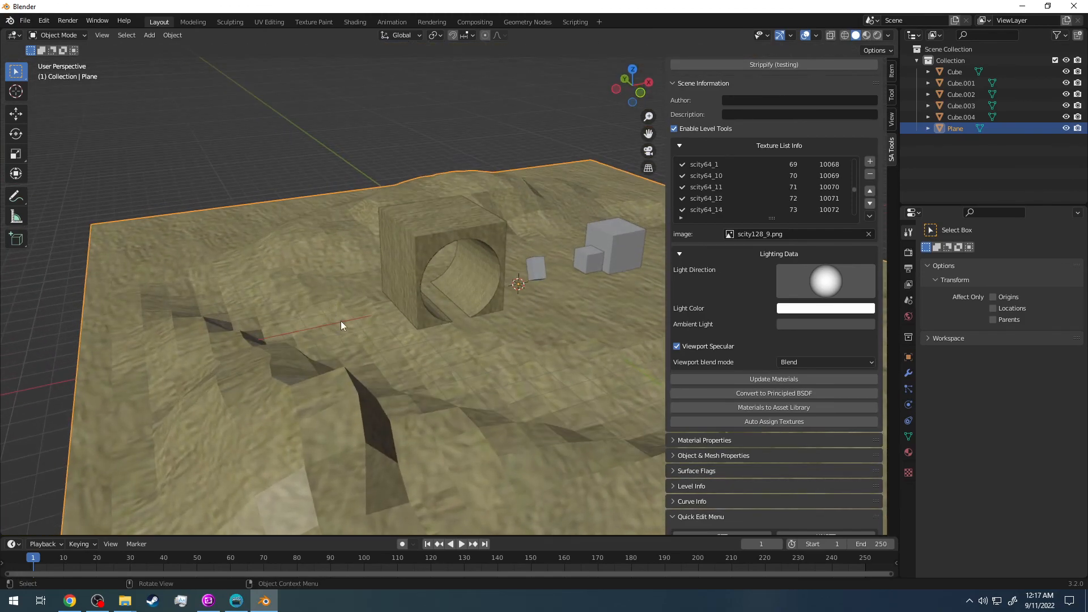
pyautogui.scroll(10, 861, 114)
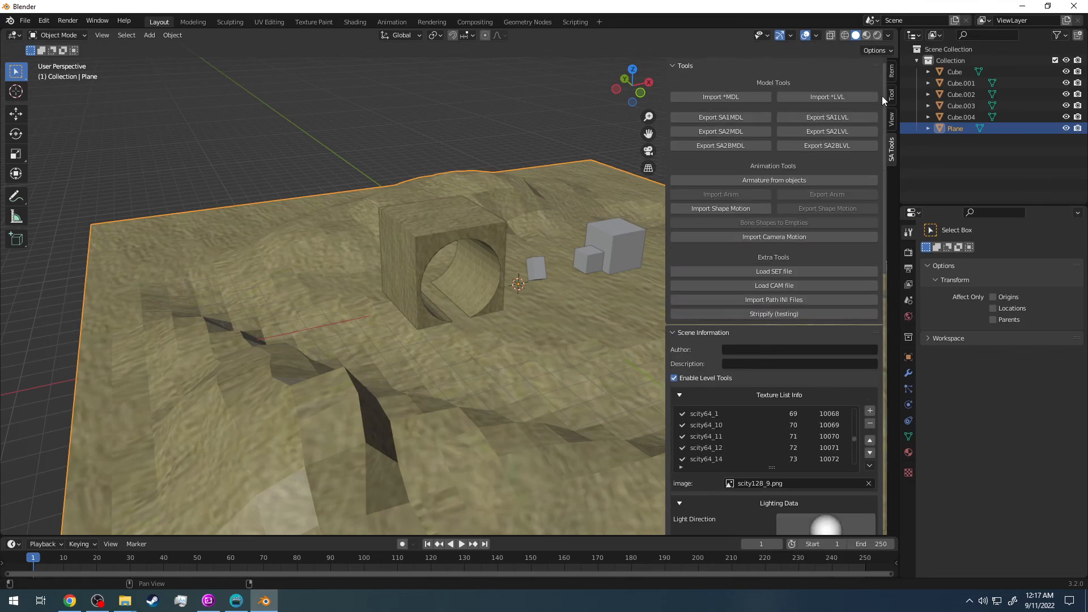